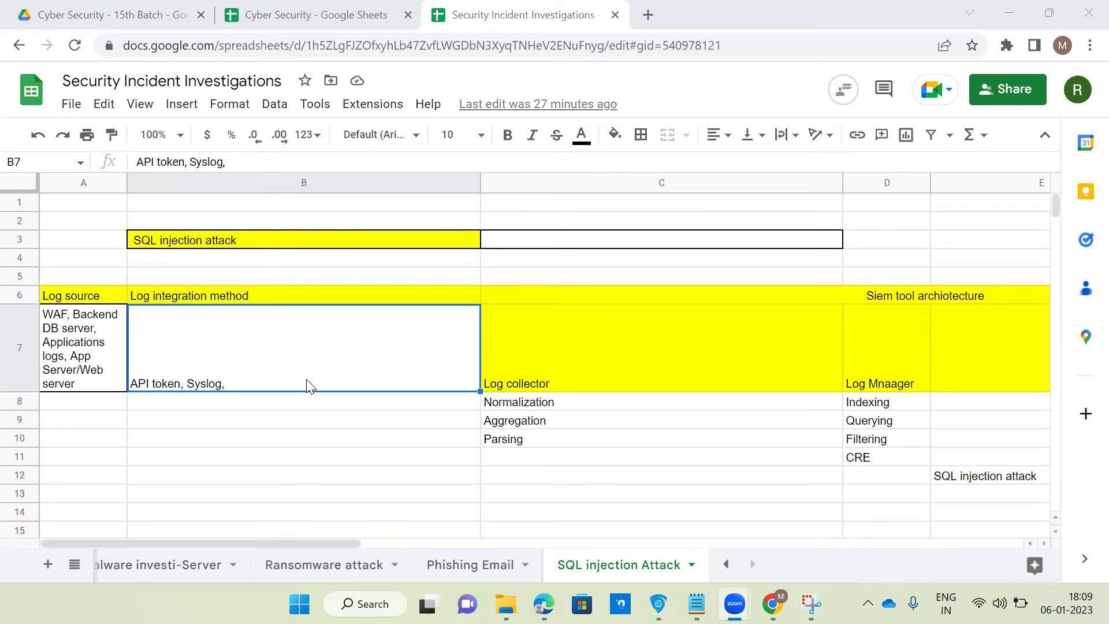
# Add "Collector agent, App method" after Syslog in the log integration methods in cell B7.
pyautogui.click(93, 354)
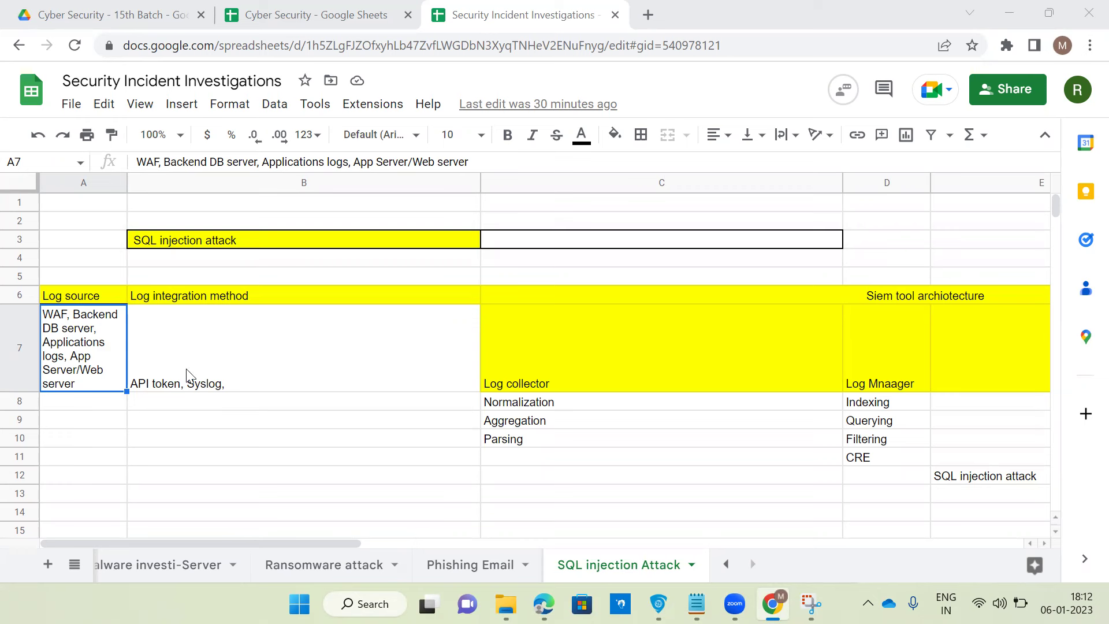
pyautogui.click(270, 378)
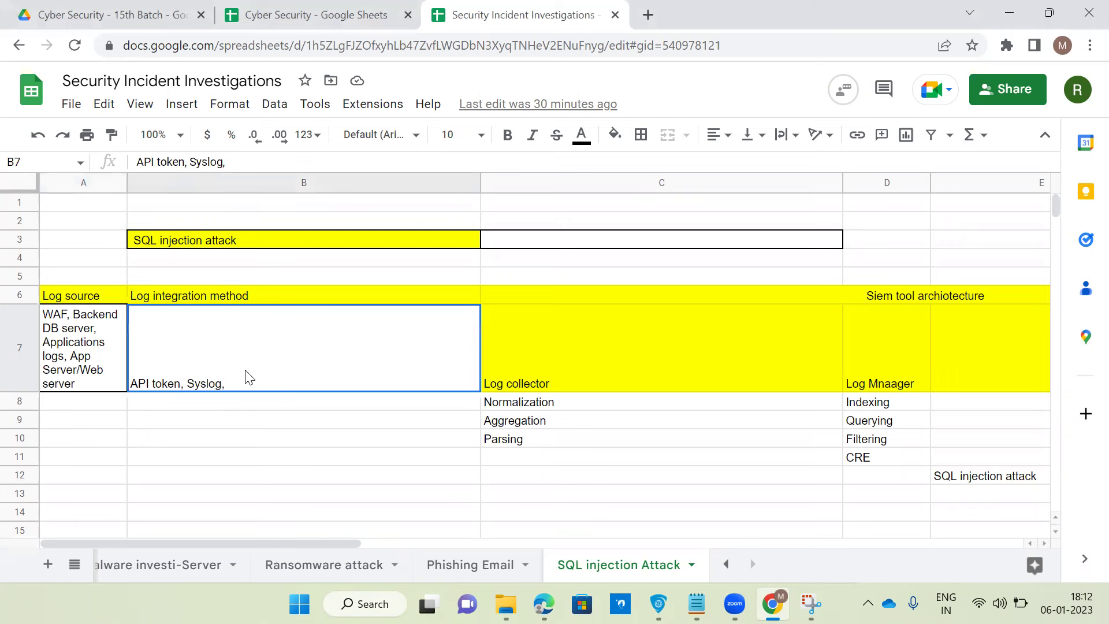
pyautogui.doubleClick(248, 378)
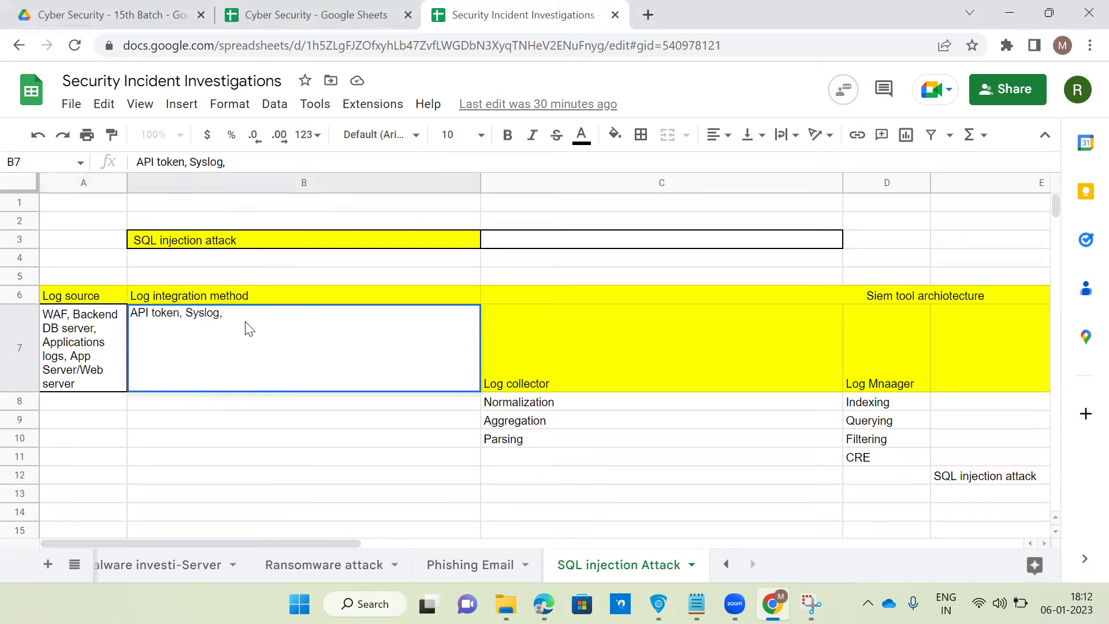
pyautogui.write('Collector agent')
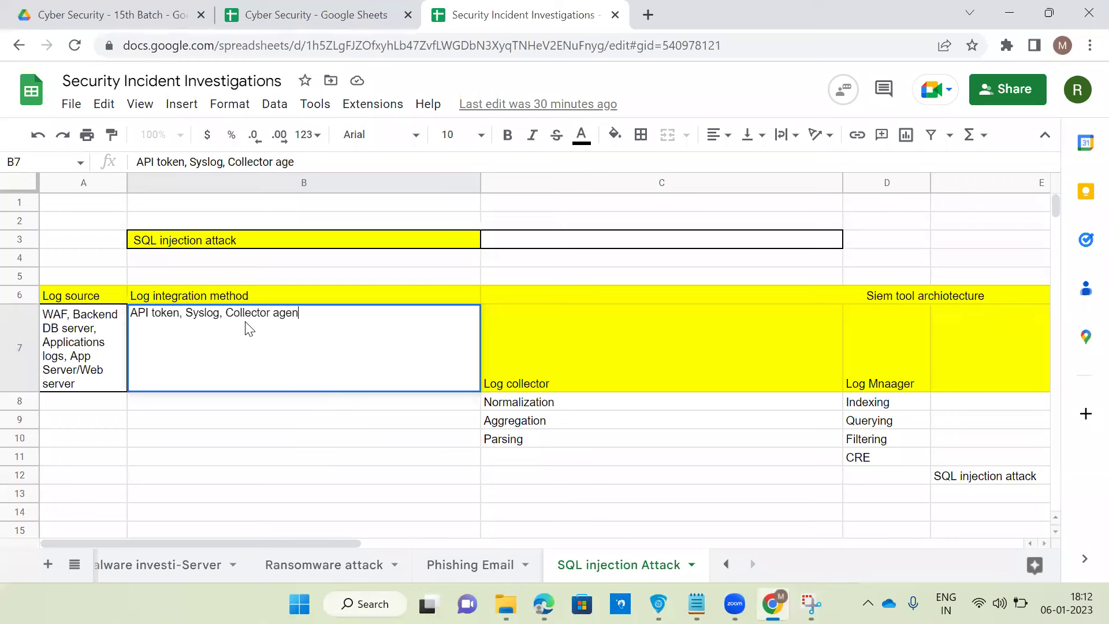
pyautogui.press('Return')
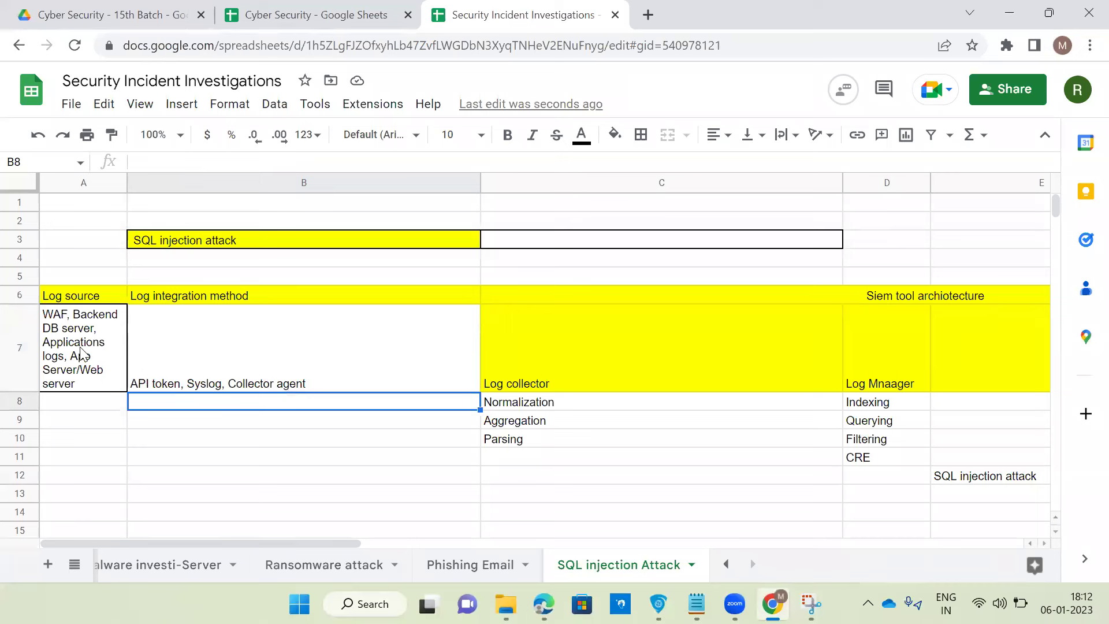
pyautogui.doubleClick(318, 338)
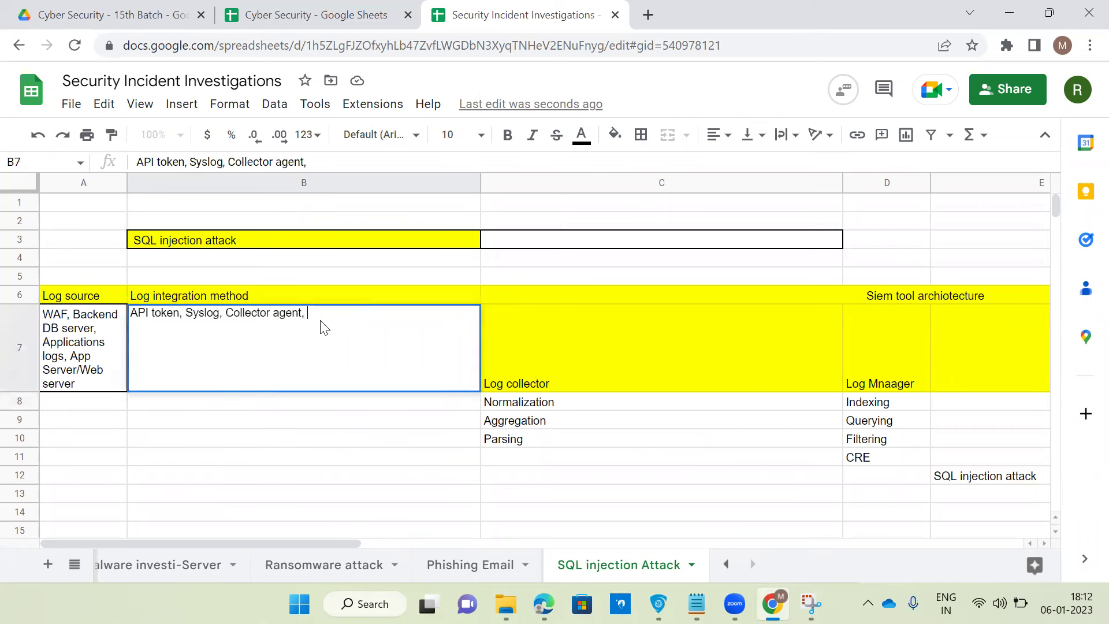
pyautogui.write('App method,')
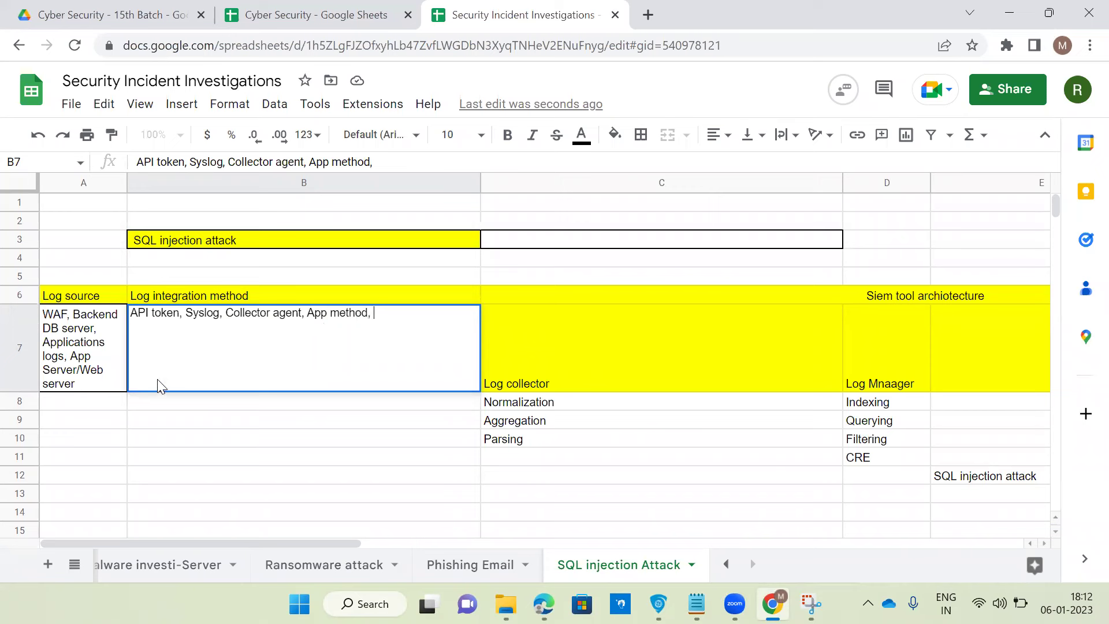
pyautogui.press('BackSpace')
pyautogui.click(264, 424)
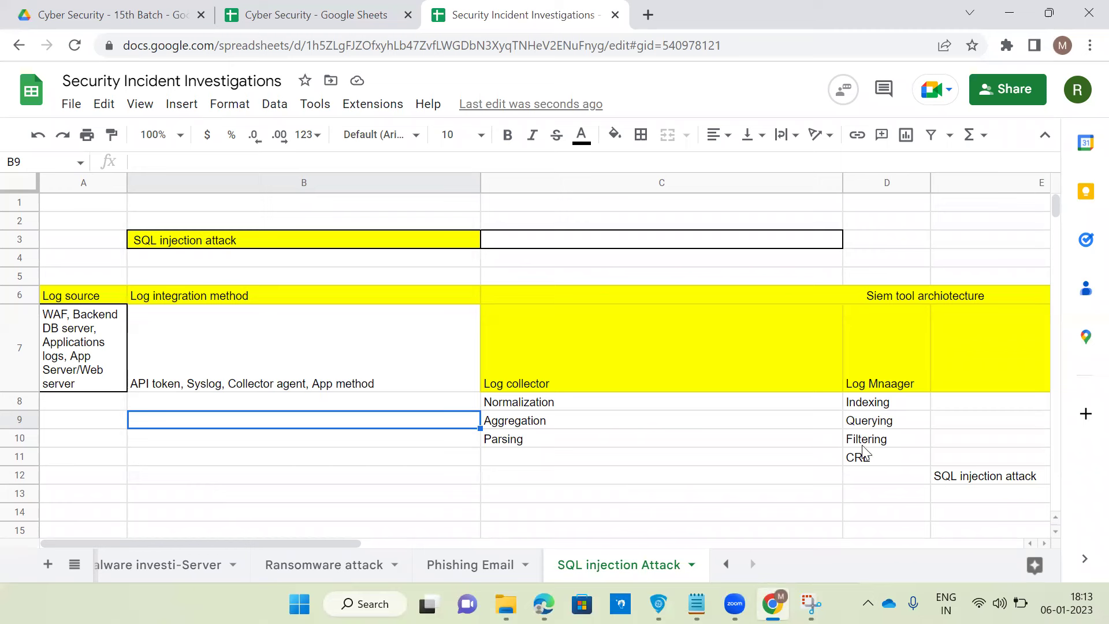
pyautogui.click(872, 327)
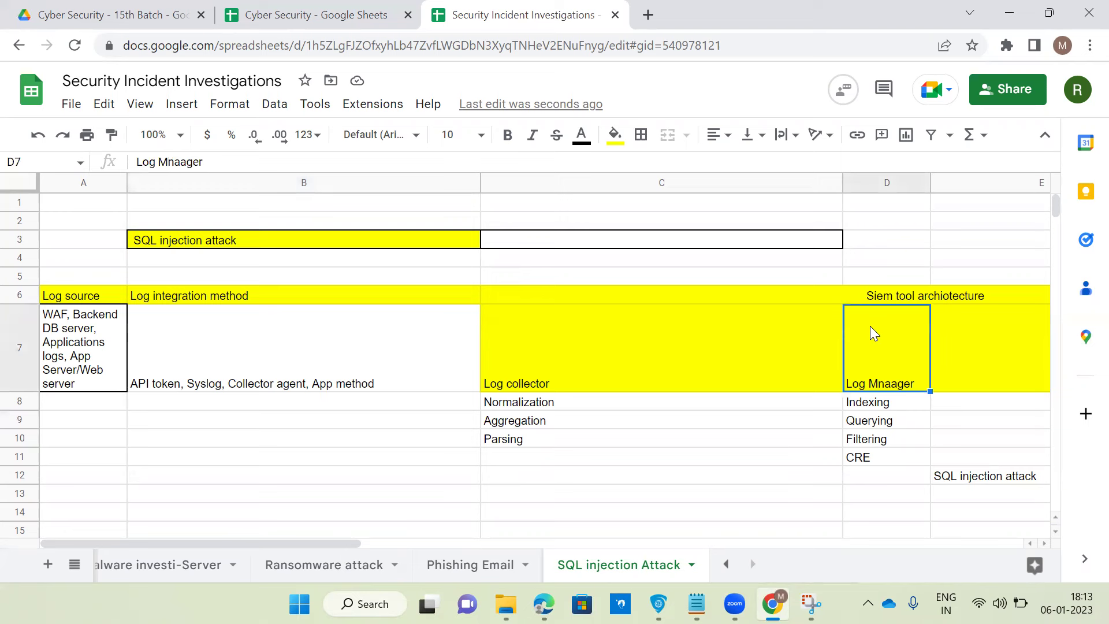
pyautogui.click(870, 460)
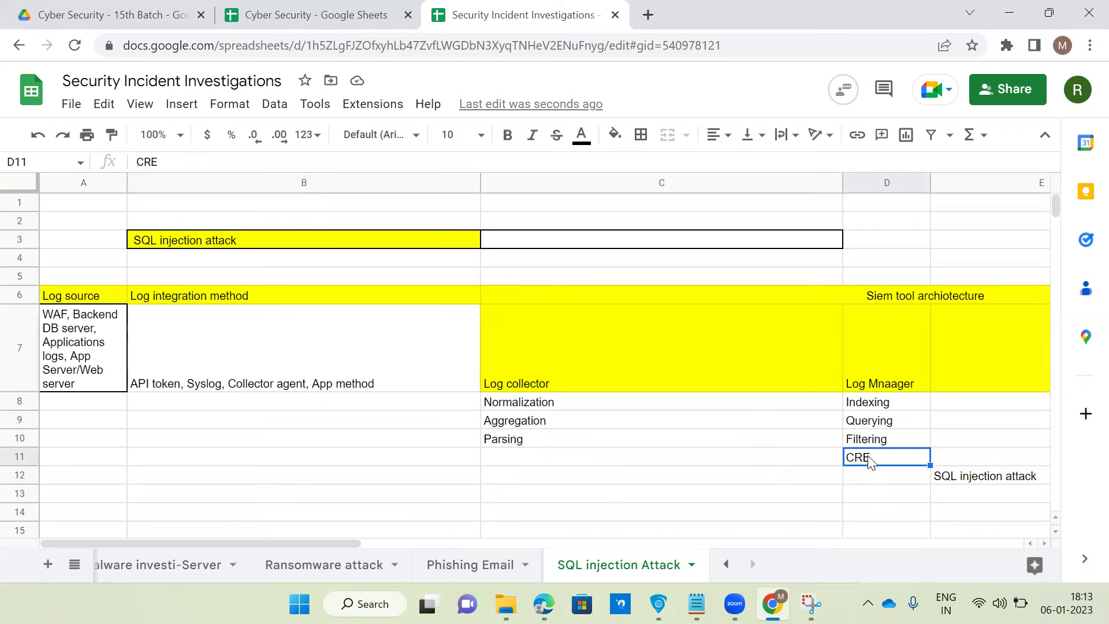
pyautogui.press('Right')
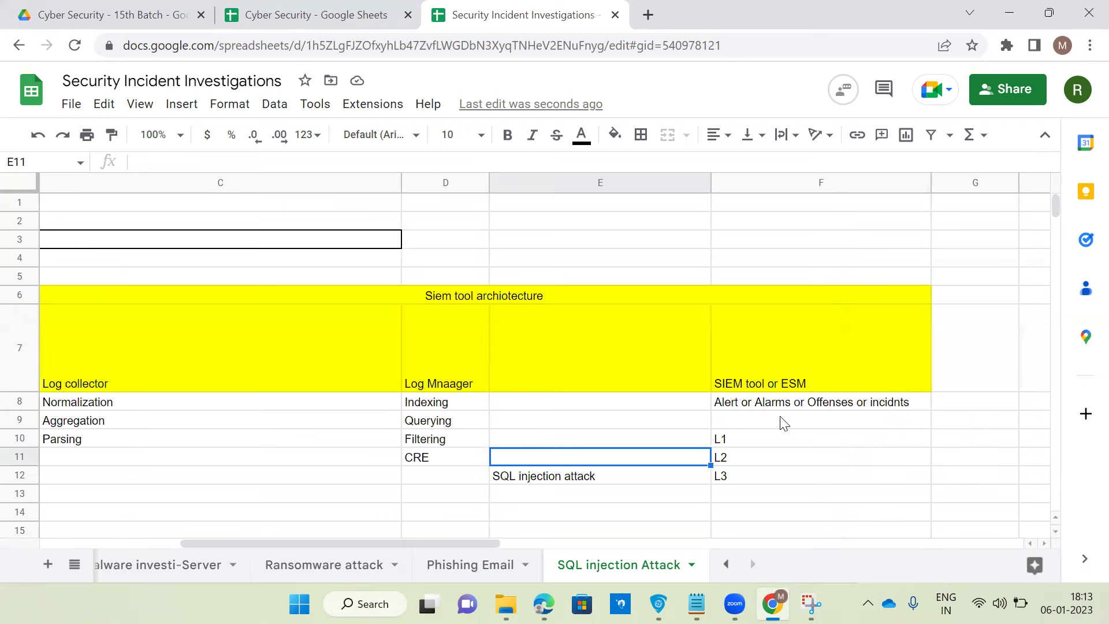
pyautogui.moveTo(780, 418); pyautogui.dragTo(776, 481)
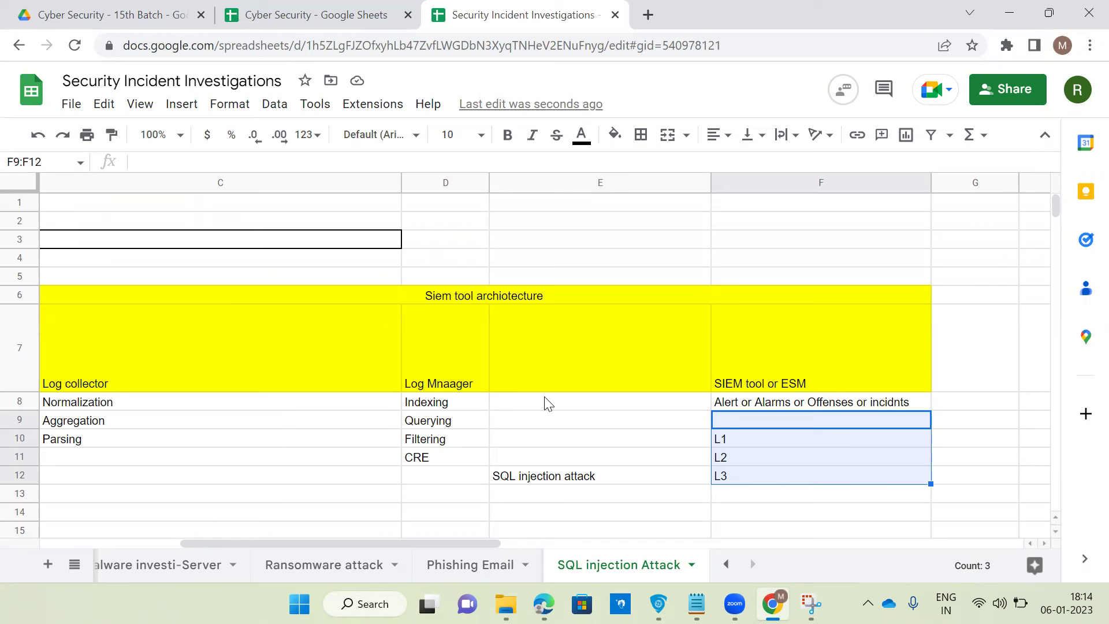
pyautogui.scroll(-1, 546, 403)
pyautogui.scroll(-1, 509, 405)
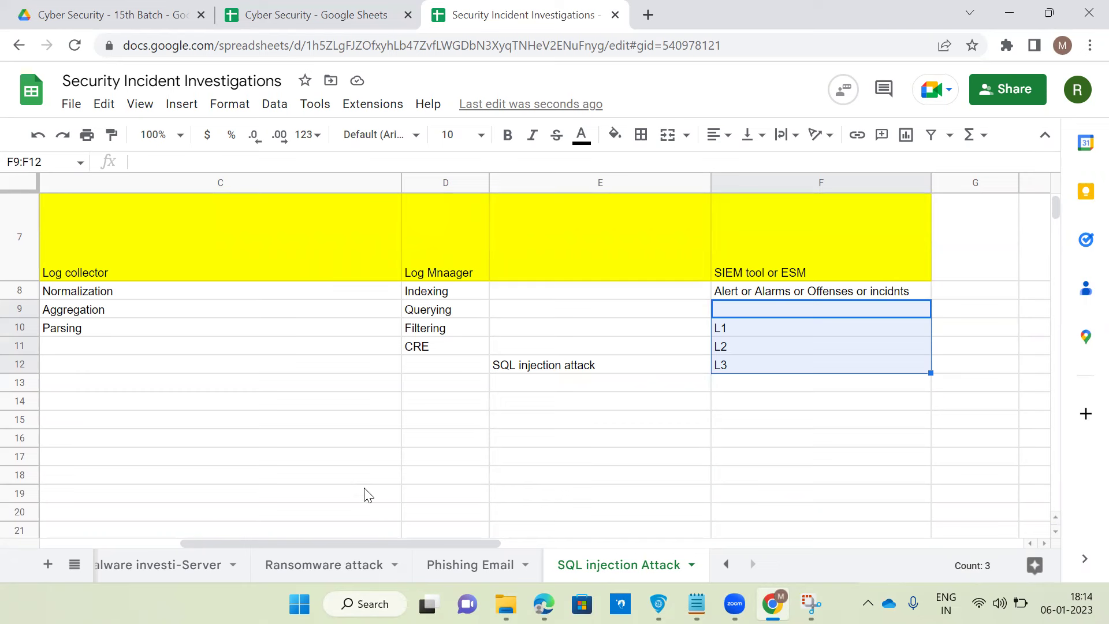
pyautogui.moveTo(359, 543); pyautogui.dragTo(356, 542)
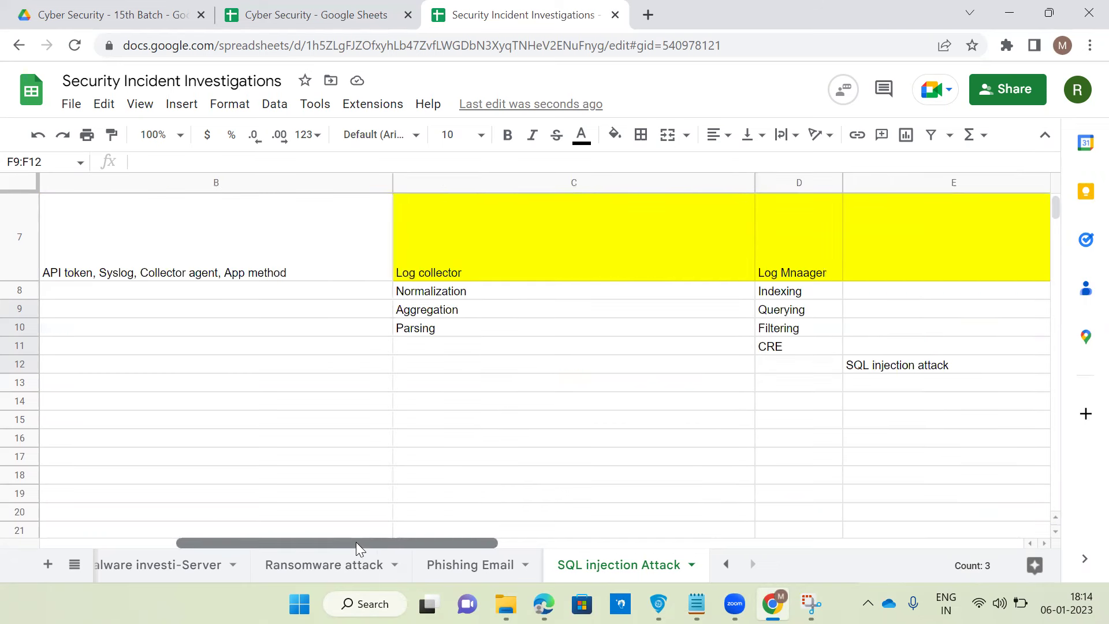
pyautogui.click(443, 435)
pyautogui.click(440, 426)
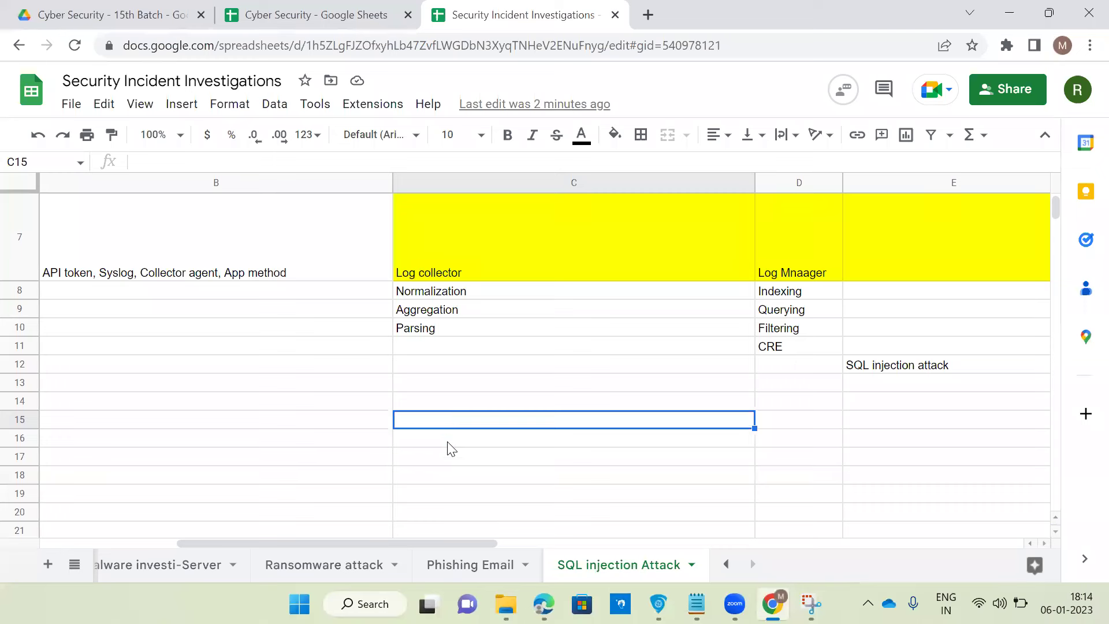
pyautogui.write('1)')
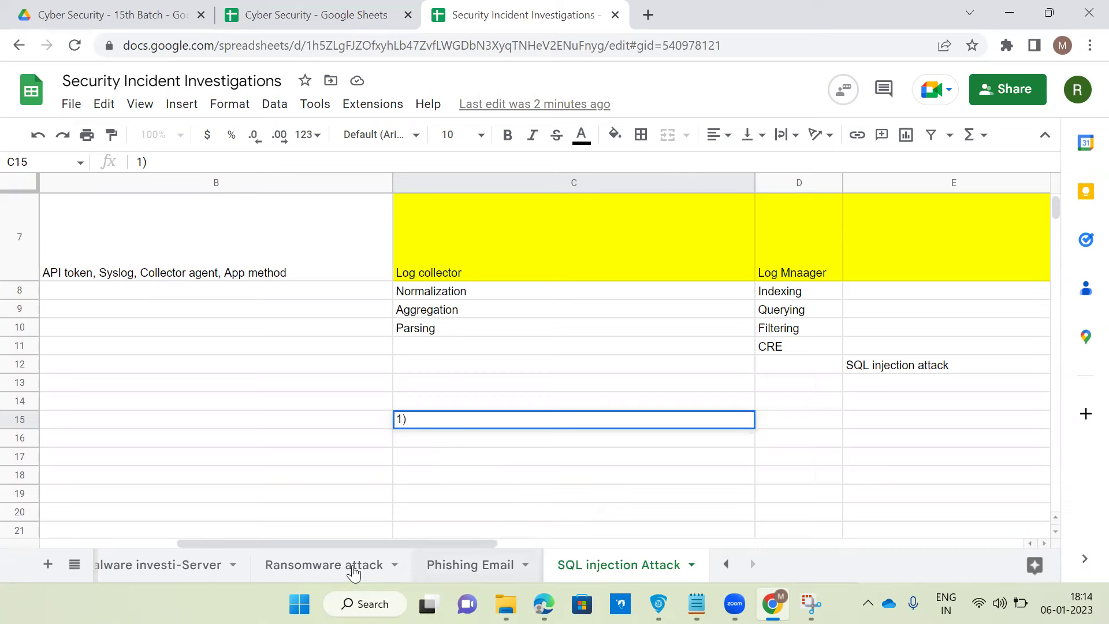
# Copy the six numbered investigation steps from D22:D27 of the Ransomware attack sheet into C15 of the SQL injection Attack sheet.
pyautogui.click(331, 575)
pyautogui.scroll(-6, 498, 389)
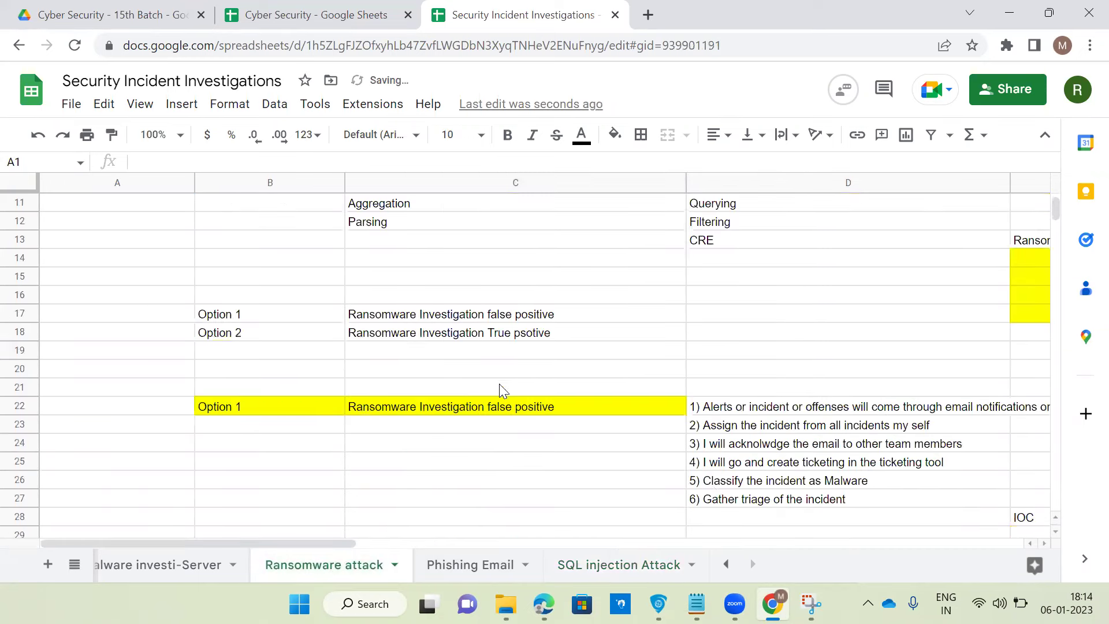
pyautogui.moveTo(772, 280); pyautogui.dragTo(772, 365)
pyautogui.hotkey('ctrl', 'c')
pyautogui.click(619, 564)
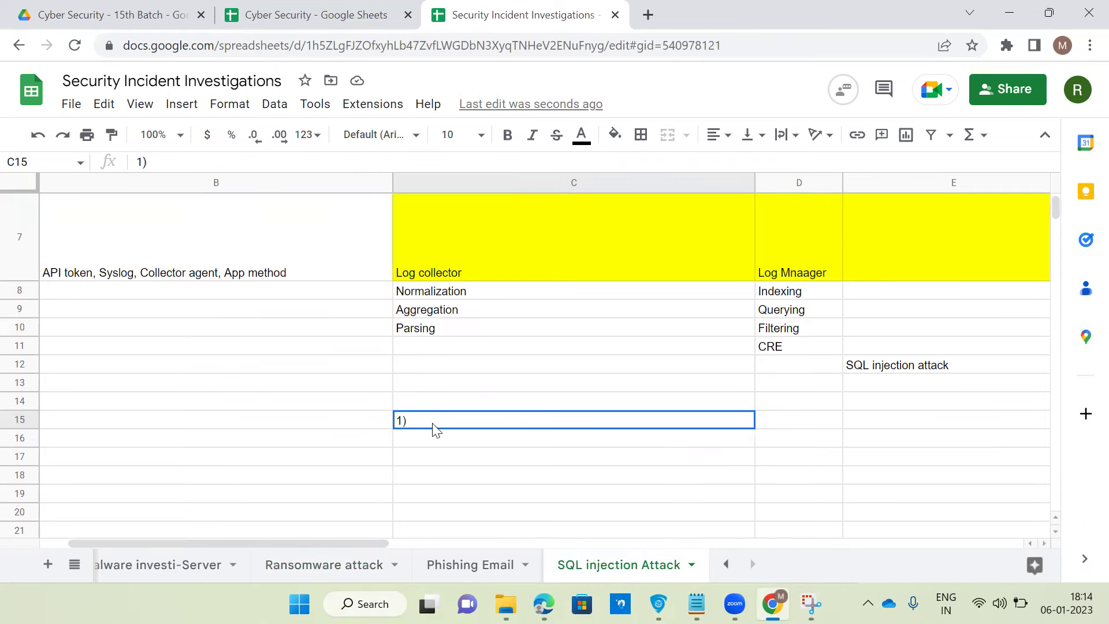
pyautogui.press('Delete')
pyautogui.hotkey('ctrl', 'v')
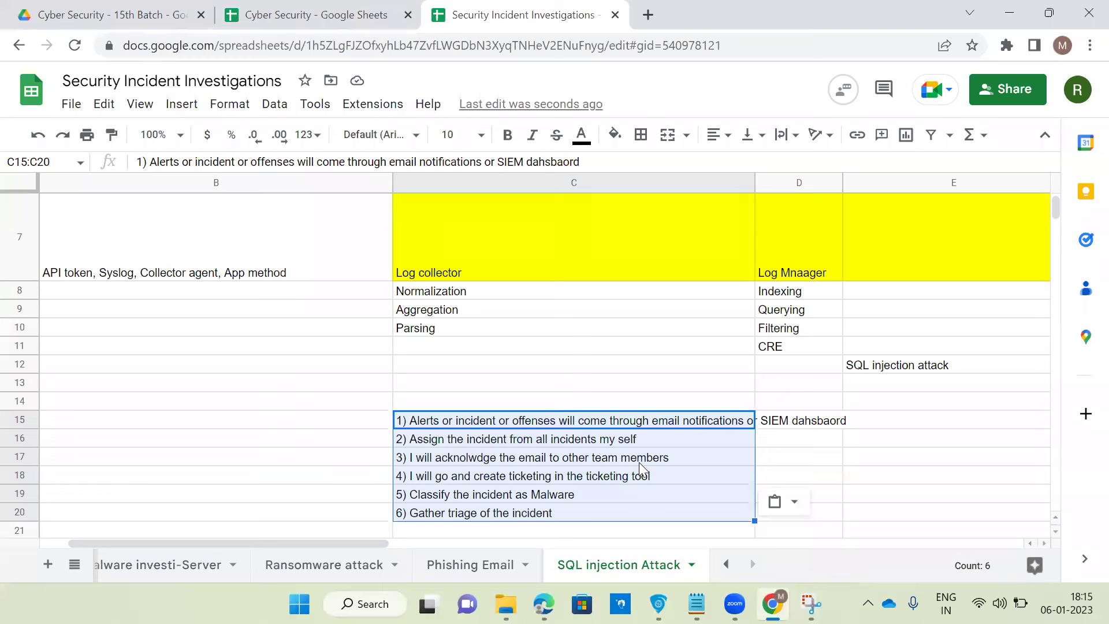
# Change step 5 in cell C19 to "Classify the incident as a SQL injection attack".
pyautogui.click(506, 481)
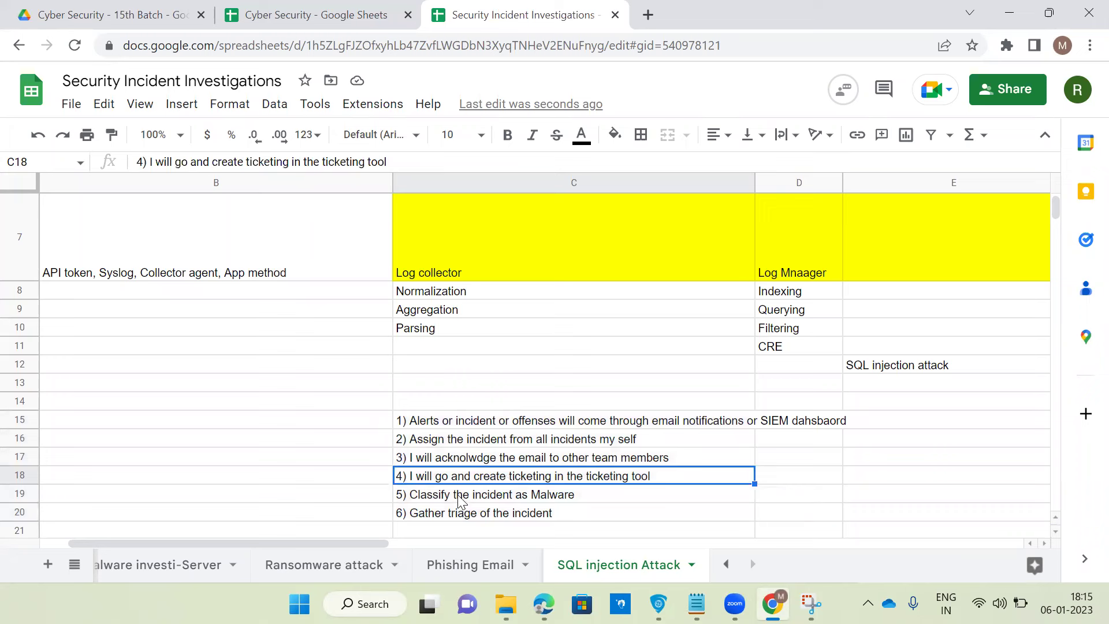
pyautogui.doubleClick(530, 493)
pyautogui.doubleClick(531, 493)
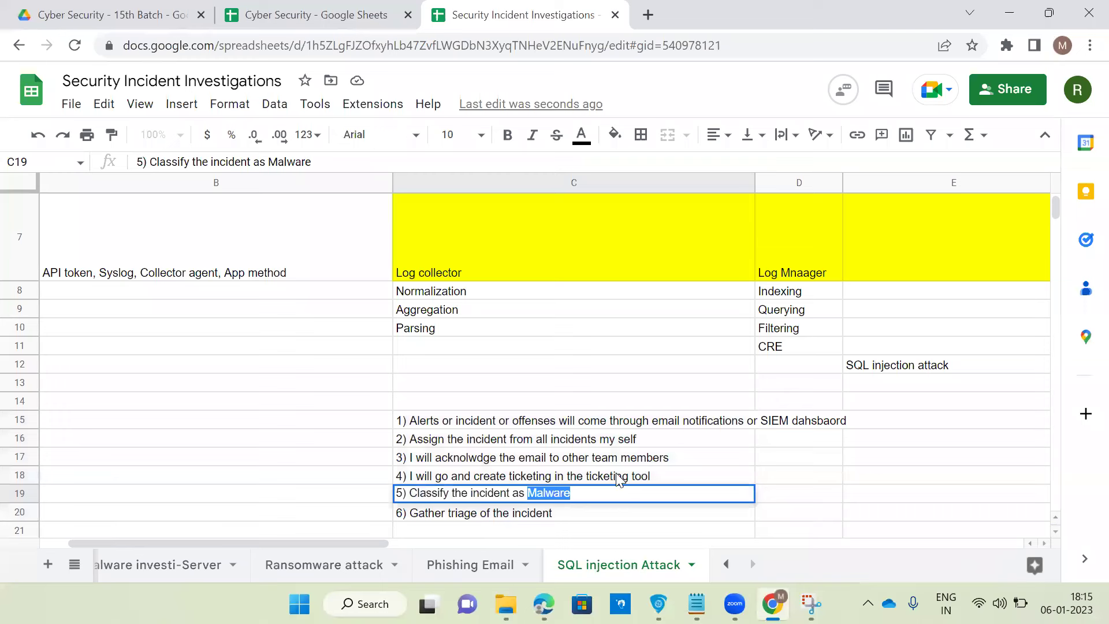
pyautogui.press('BackSpace')
pyautogui.write('a')
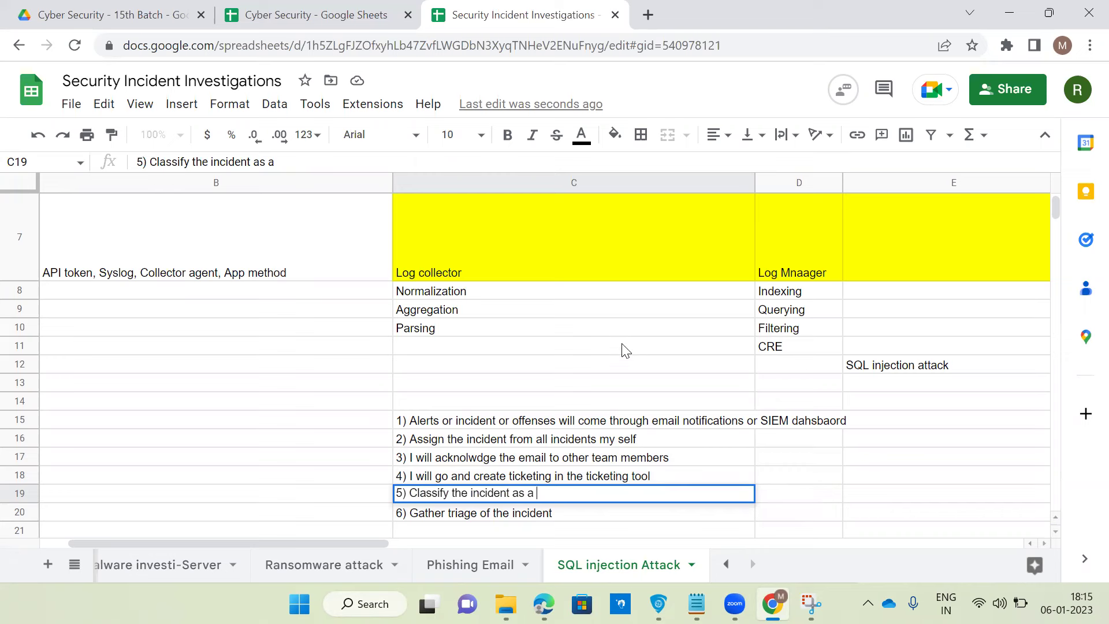
pyautogui.write('SQL ij')
pyautogui.press('BackSpace')
pyautogui.write('njection')
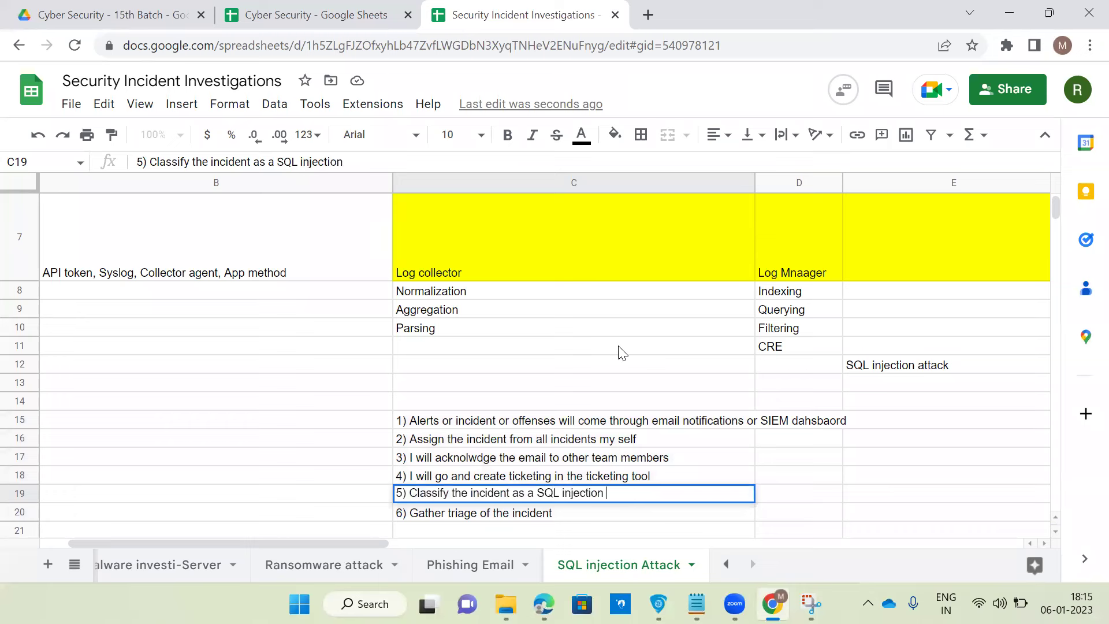
pyautogui.write(' attack')
pyautogui.press('Return')
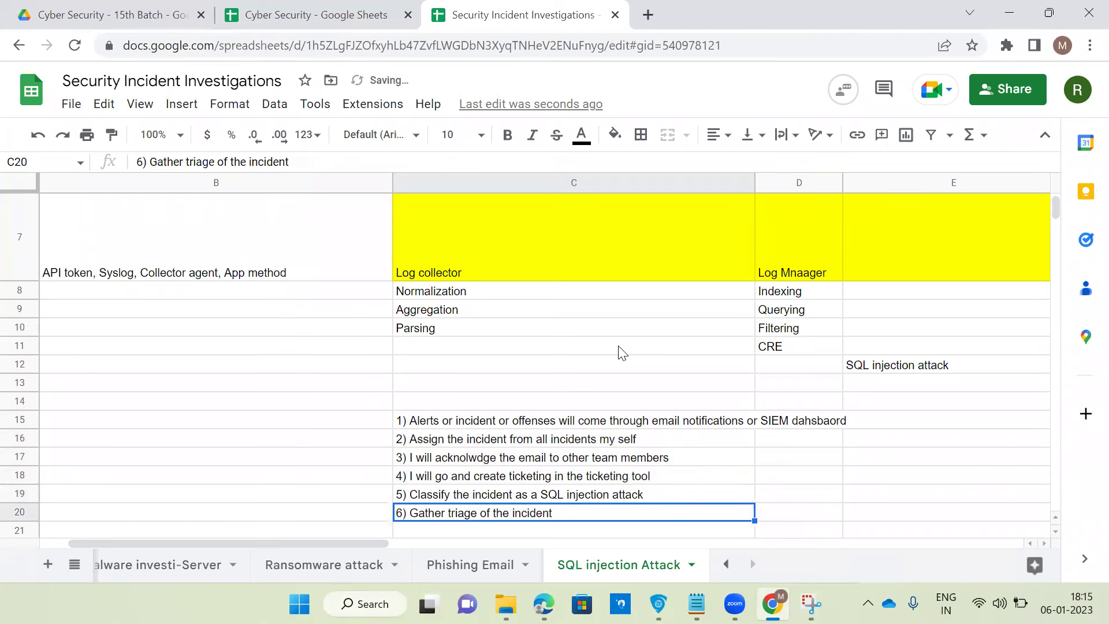
# Copy the IOC and IOA triage details in E28:G39 of the Ransomware attack sheet.
pyautogui.scroll(-1, 595, 428)
pyautogui.click(570, 478)
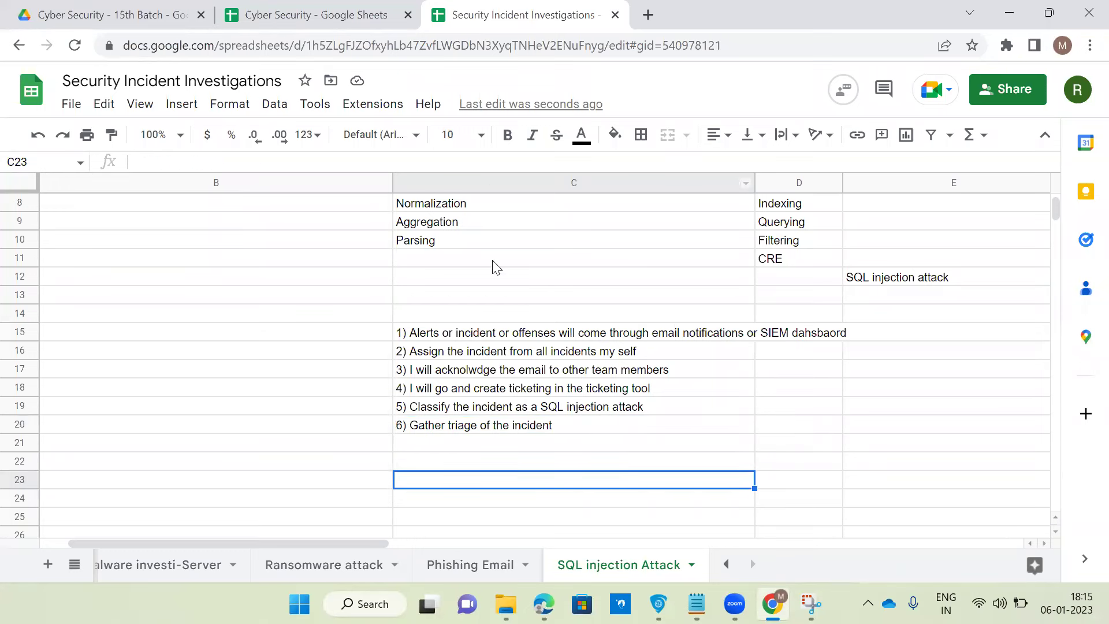
pyautogui.click(330, 567)
pyautogui.click(715, 430)
pyautogui.press('Right')
pyautogui.press('Right')
pyautogui.press('Right')
pyautogui.press('Right')
pyautogui.scroll(-1, 488, 285)
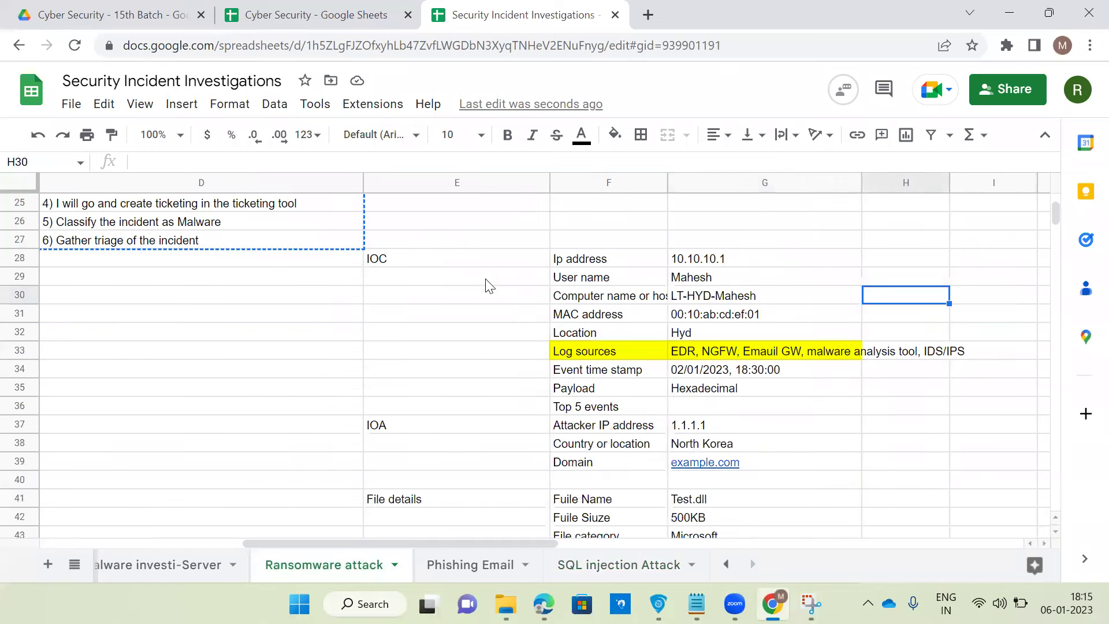
pyautogui.moveTo(394, 254); pyautogui.dragTo(759, 454)
pyautogui.hotkey('ctrl', 'c')
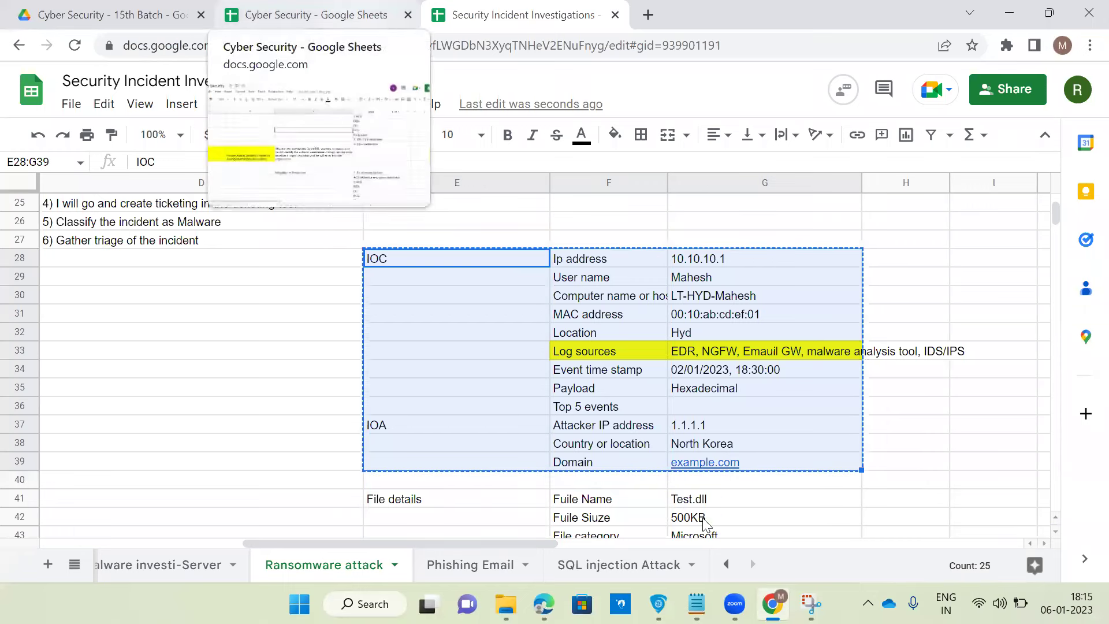
# Paste the copied IOC and IOA details into the SQL injection Attack sheet starting at cell D21.
pyautogui.click(621, 564)
pyautogui.click(696, 373)
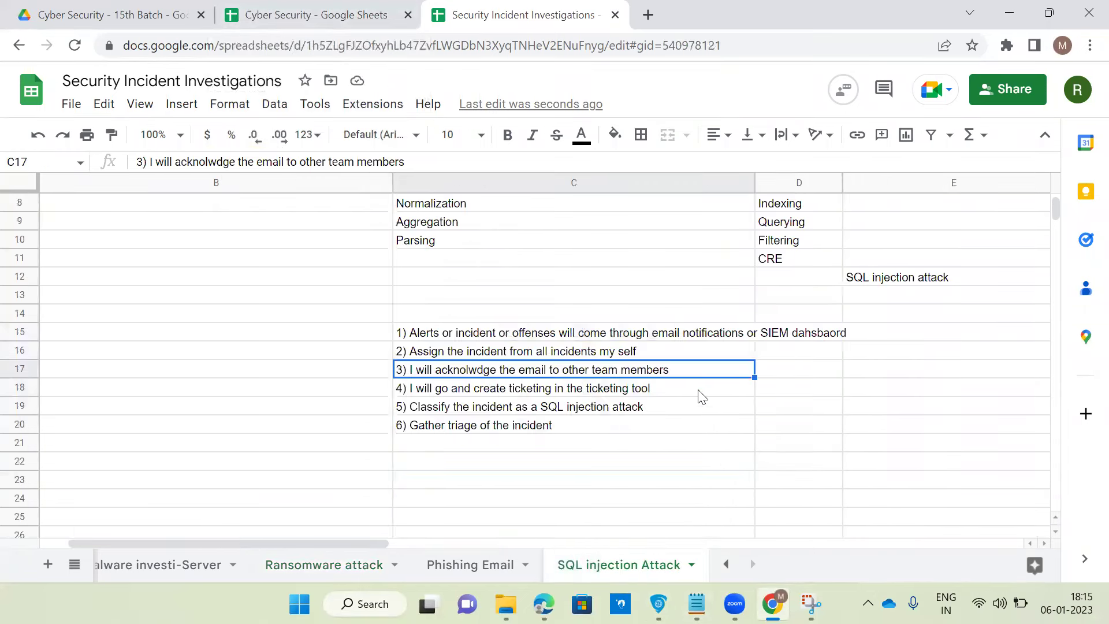
pyautogui.click(730, 466)
pyautogui.click(783, 446)
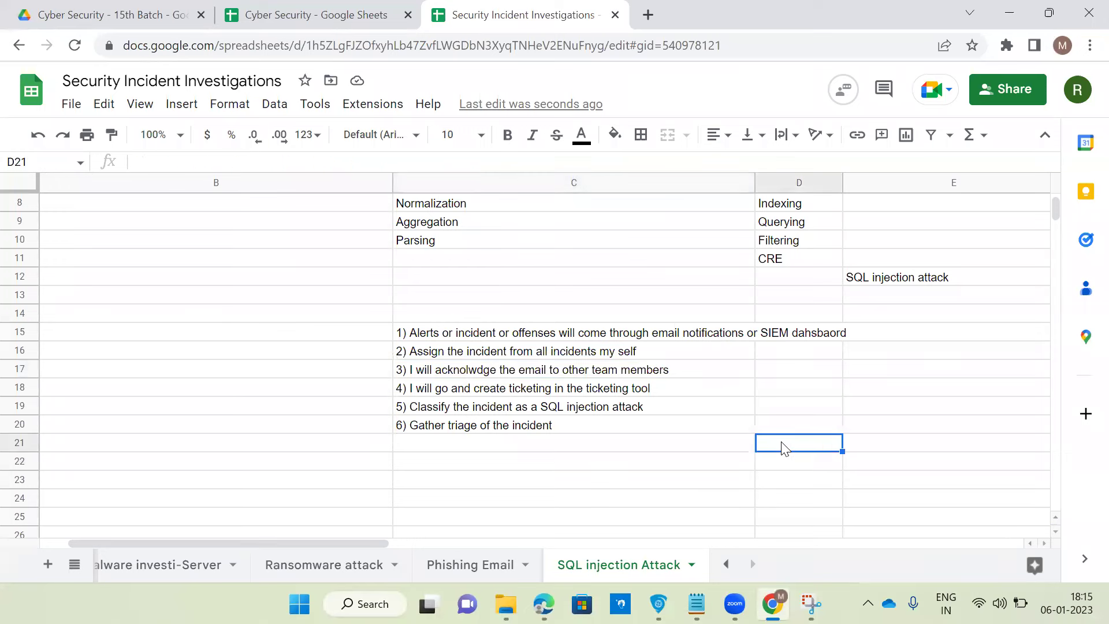
pyautogui.hotkey('ctrl', 'v')
pyautogui.click(686, 451)
pyautogui.click(800, 450)
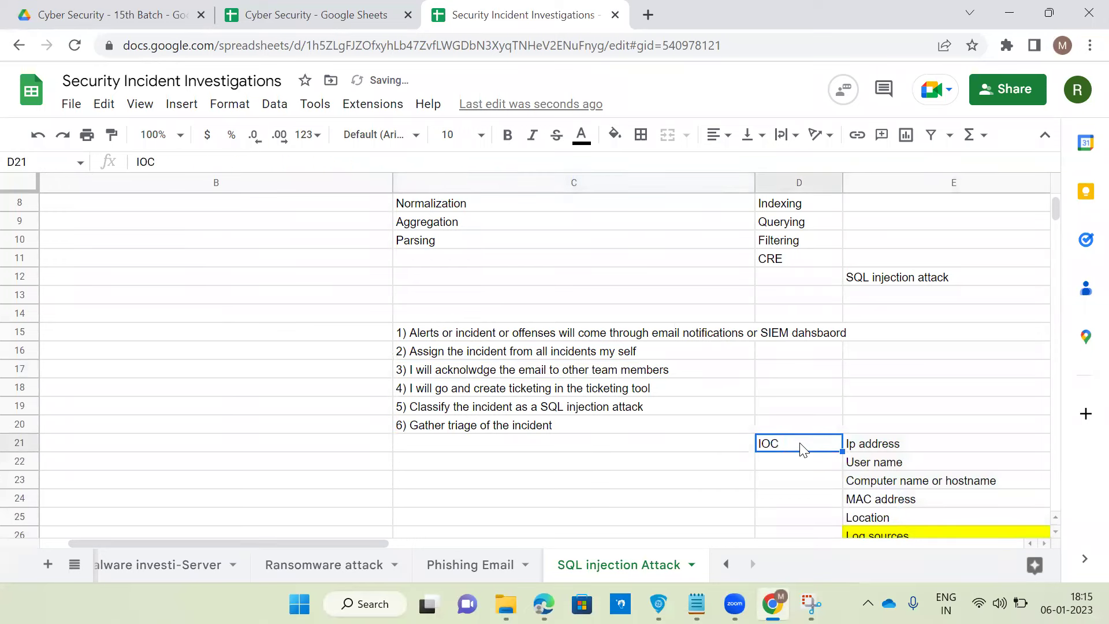
# Clear the Log sources value in cell F26 of the pasted IOC details.
pyautogui.press('Right')
pyautogui.press('Right')
pyautogui.scroll(-2, 601, 334)
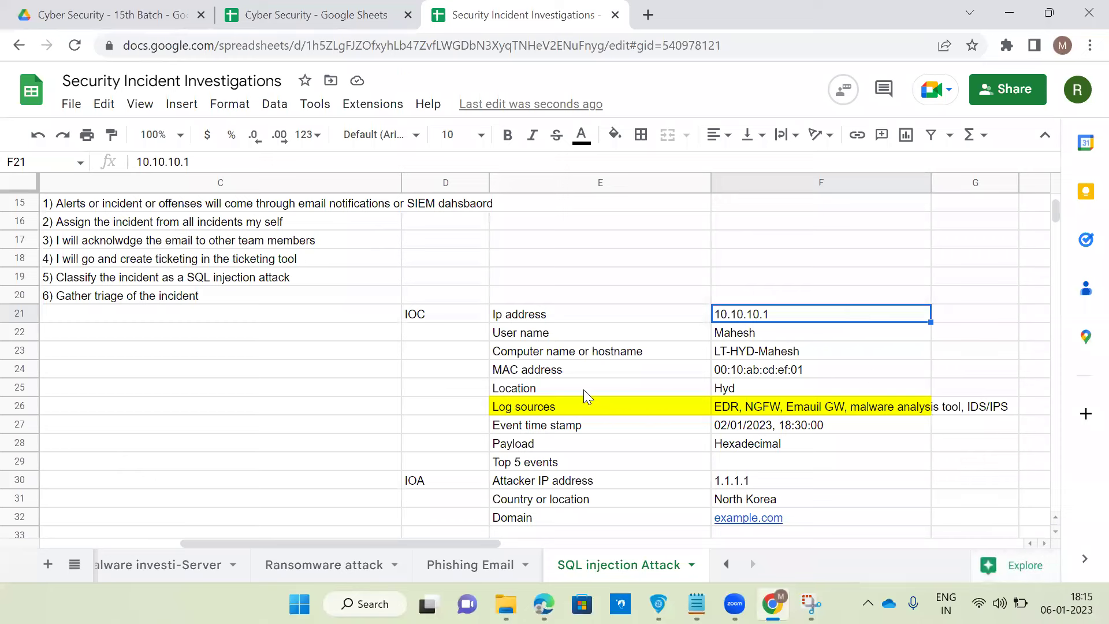
pyautogui.click(803, 404)
pyautogui.press('Delete')
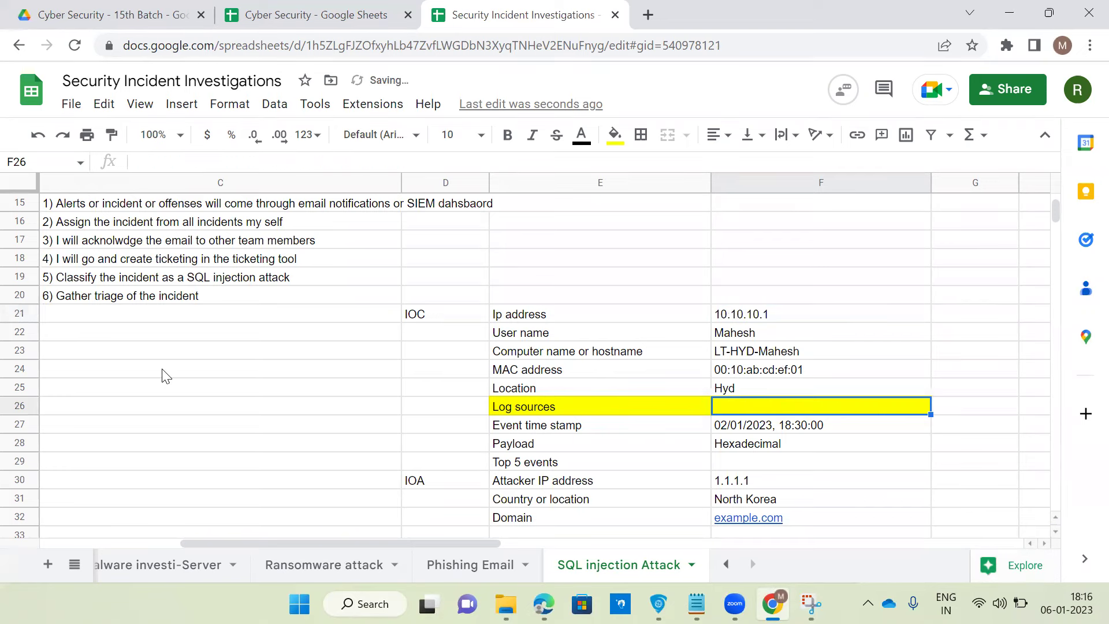
# Copy the log sources list from cell A7 of the SQL injection Attack sheet.
pyautogui.click(196, 390)
pyautogui.scroll(5, 197, 390)
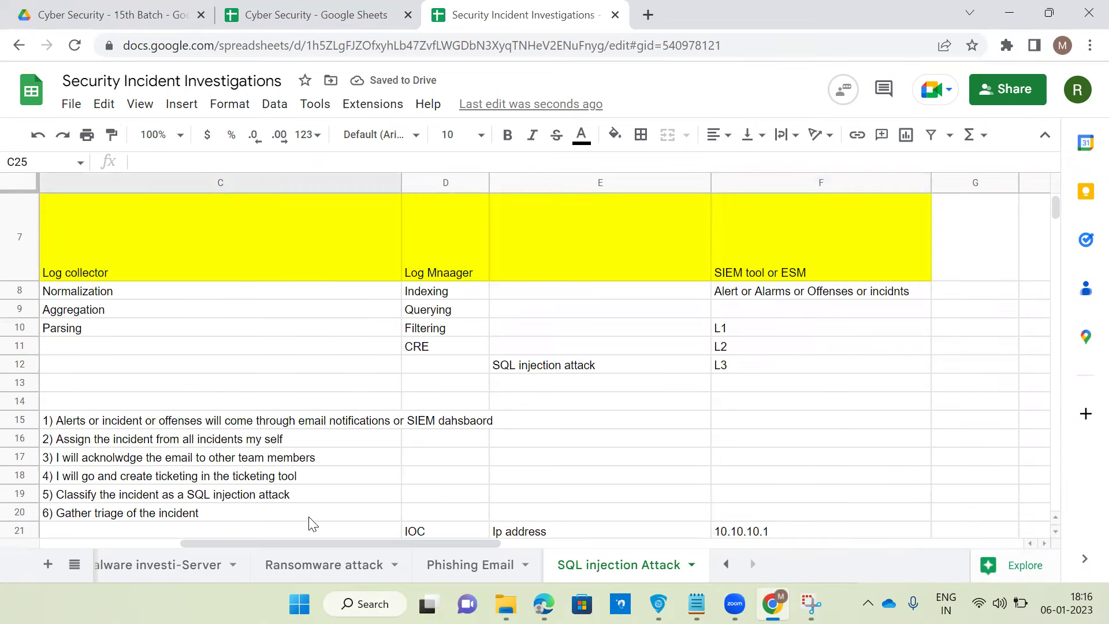
pyautogui.hscroll(-3, 292, 543)
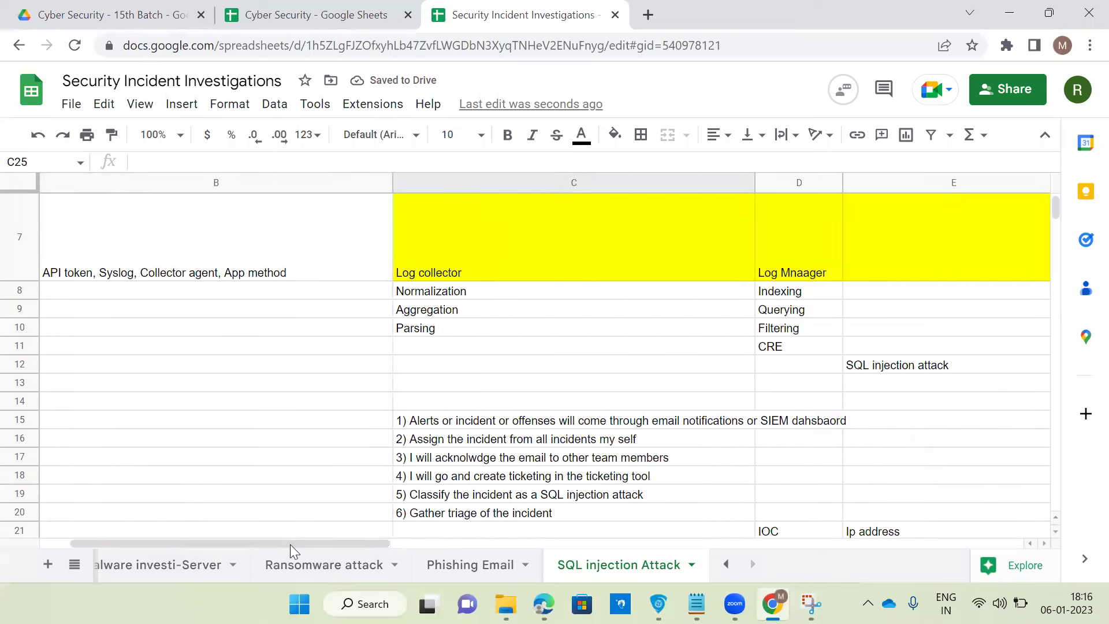
pyautogui.hscroll(-2, 223, 541)
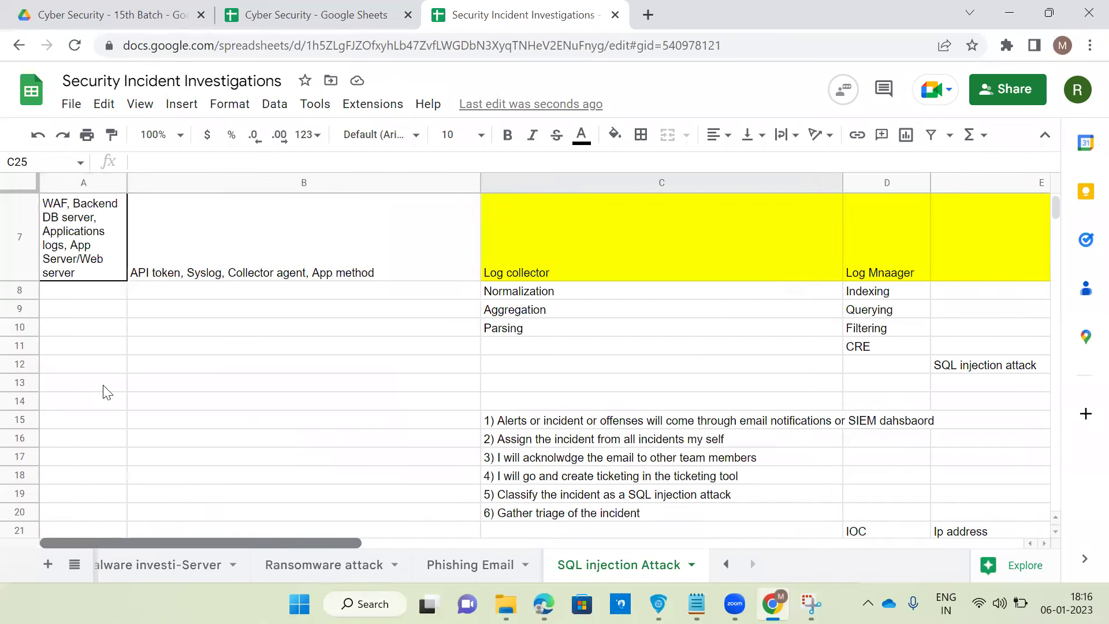
pyautogui.doubleClick(81, 254)
pyautogui.moveTo(45, 202); pyautogui.dragTo(491, 216)
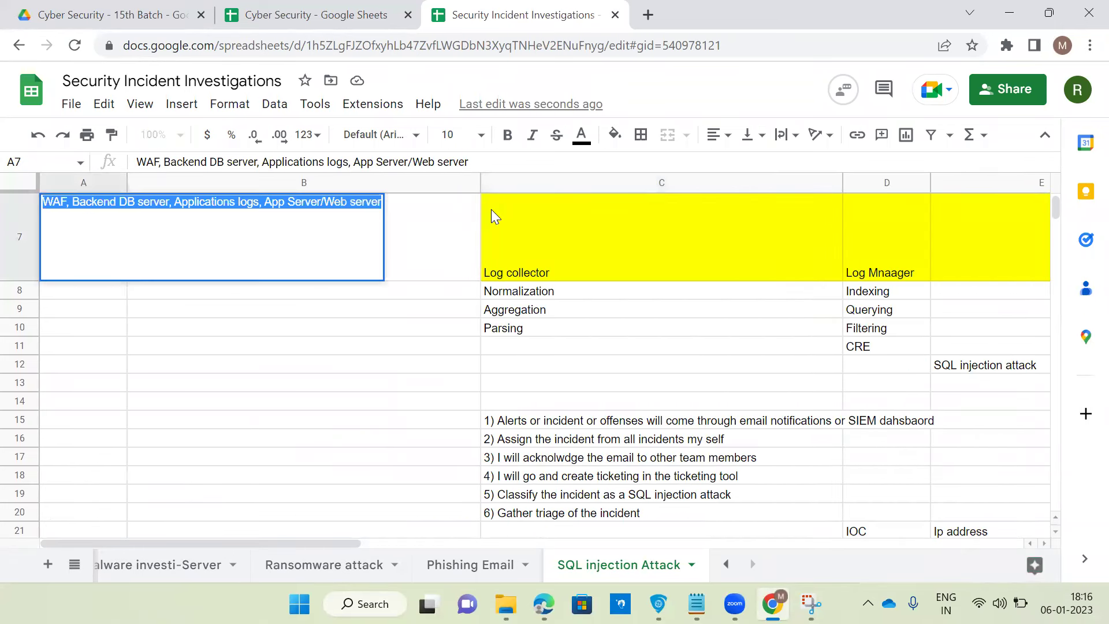
pyautogui.click(431, 442)
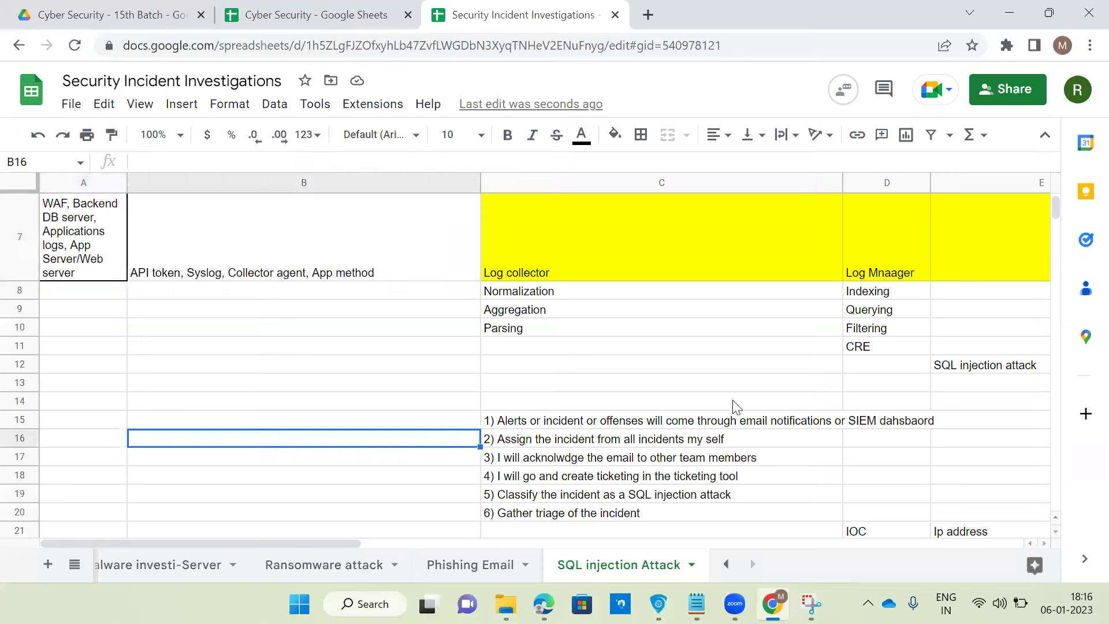
# Paste the copied log sources list into cell F26 as the Log sources value of the IOC details.
pyautogui.scroll(-3, 751, 416)
pyautogui.click(782, 438)
pyautogui.press('Right')
pyautogui.press('Right')
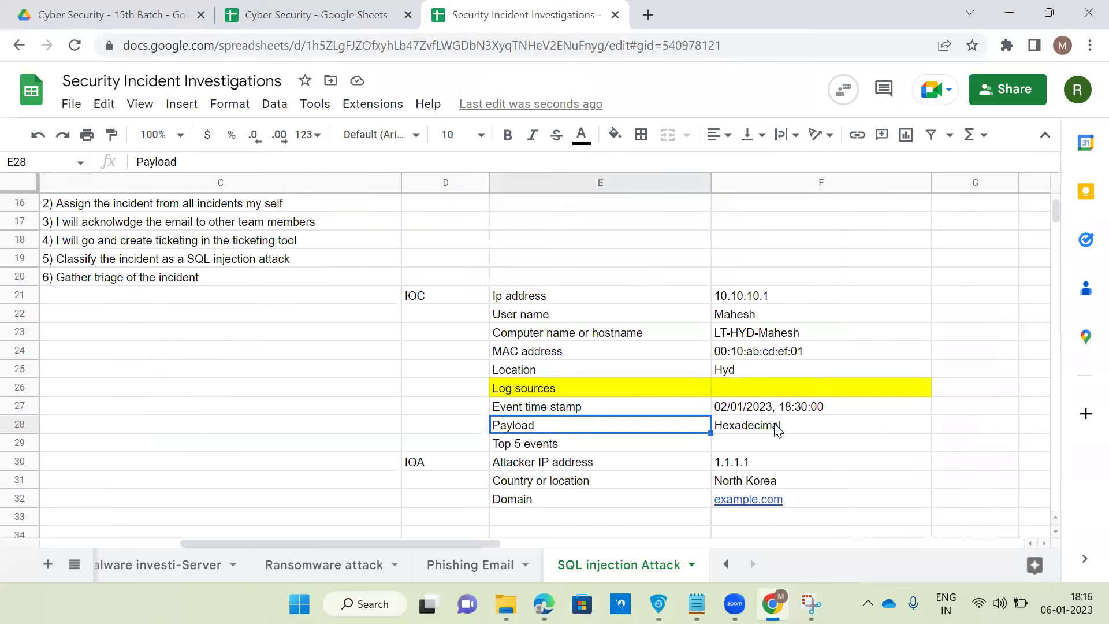
pyautogui.doubleClick(765, 393)
pyautogui.hotkey('ctrl', 'v')
pyautogui.click(572, 463)
# Clear the "Top 5 events" label from cell E29.
pyautogui.click(571, 409)
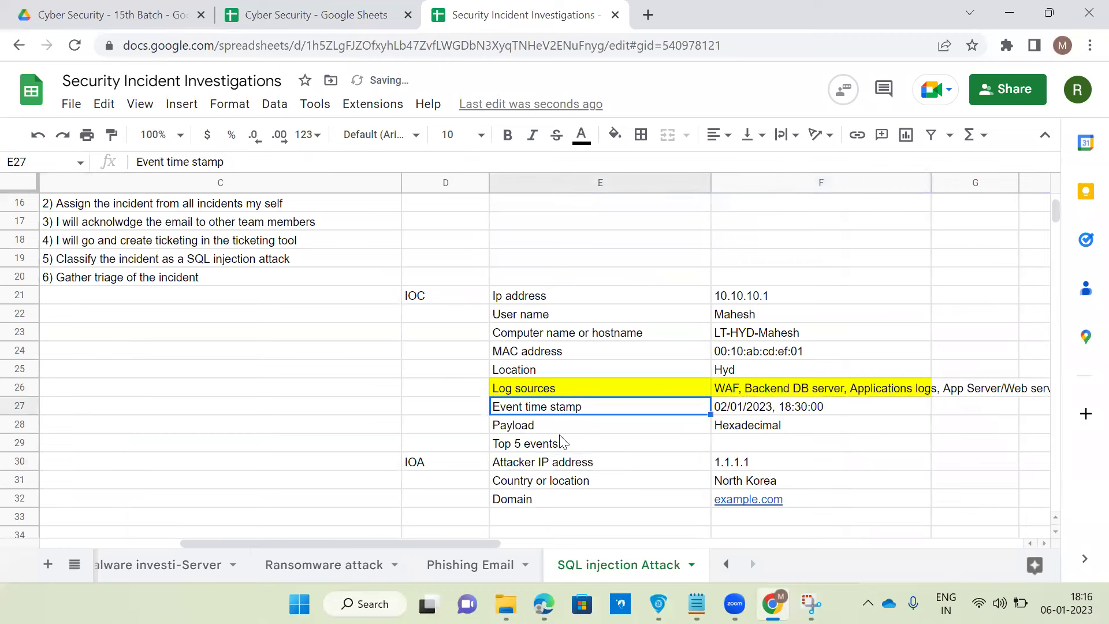
pyautogui.click(546, 427)
pyautogui.click(520, 444)
pyautogui.press('Delete')
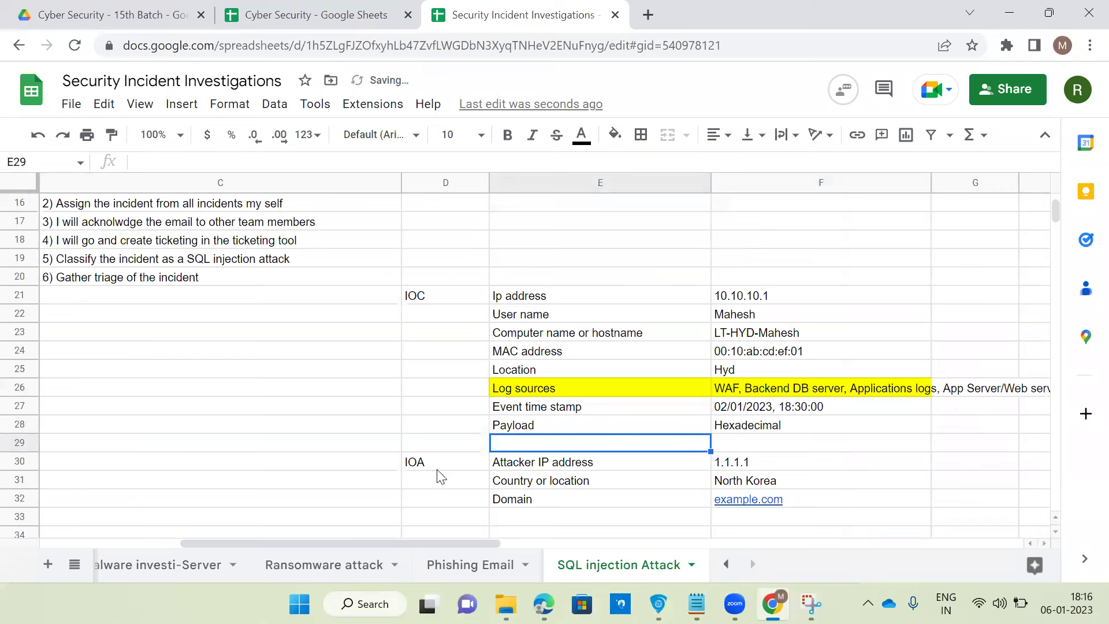
# Move the IOA block in D30:F33 down so that it starts at cell D33.
pyautogui.moveTo(445, 462); pyautogui.dragTo(769, 516)
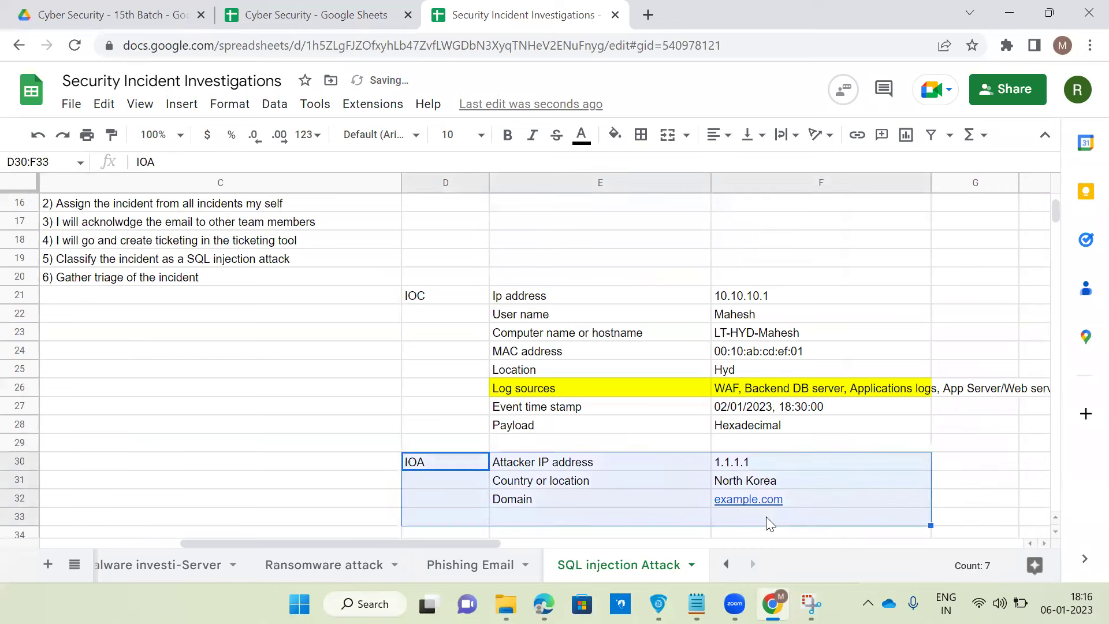
pyautogui.hotkey('ctrl', 'c')
pyautogui.click(430, 516)
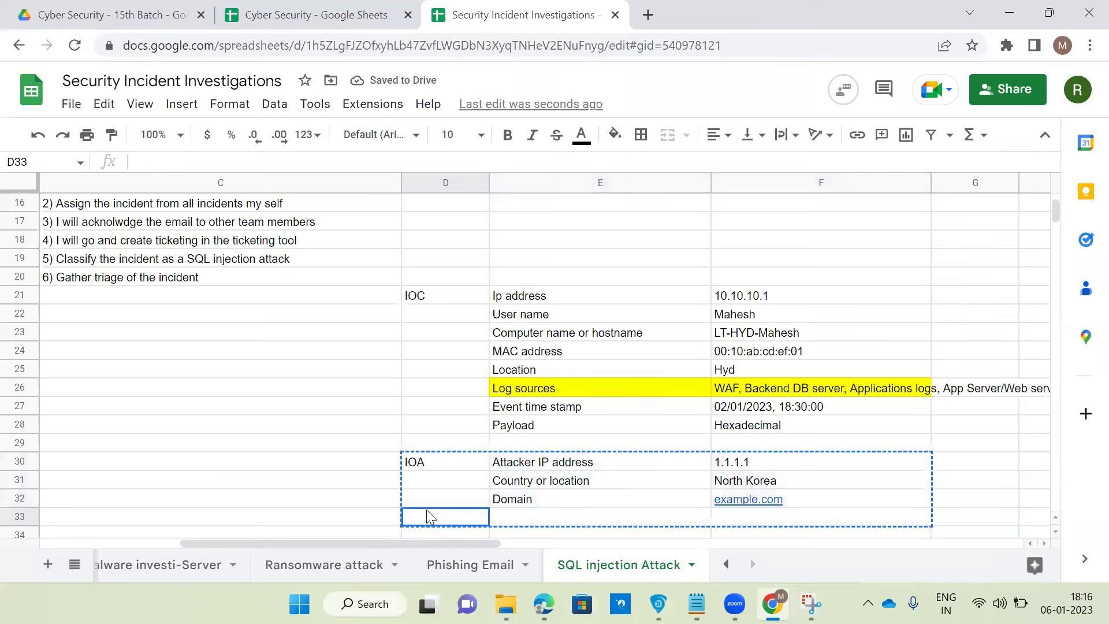
pyautogui.hotkey('ctrl', 'v')
pyautogui.click(536, 441)
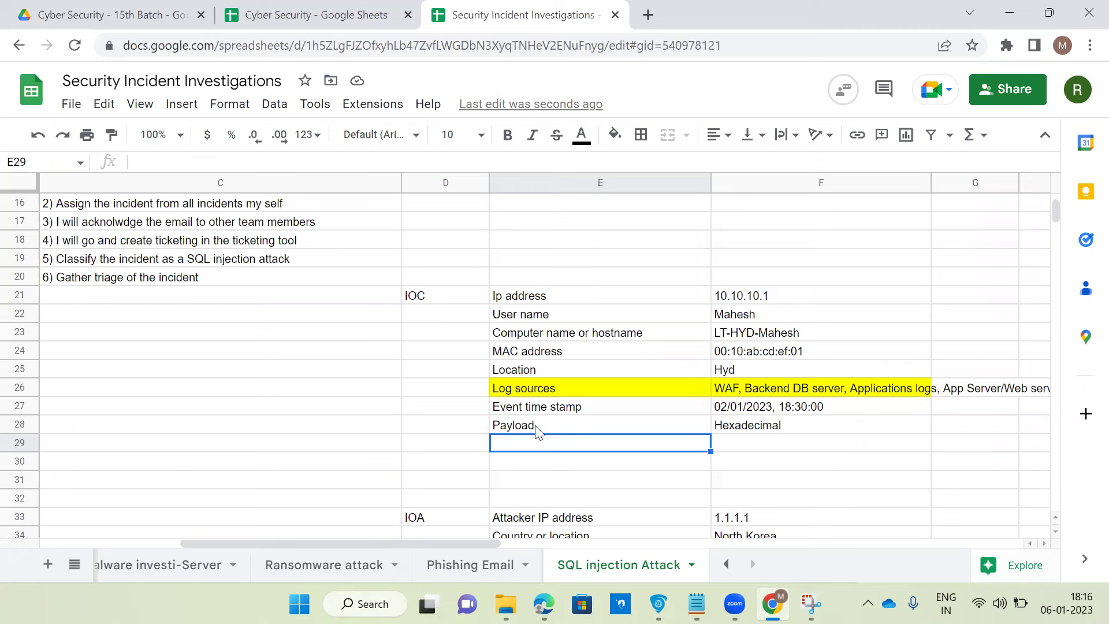
pyautogui.write('Ap')
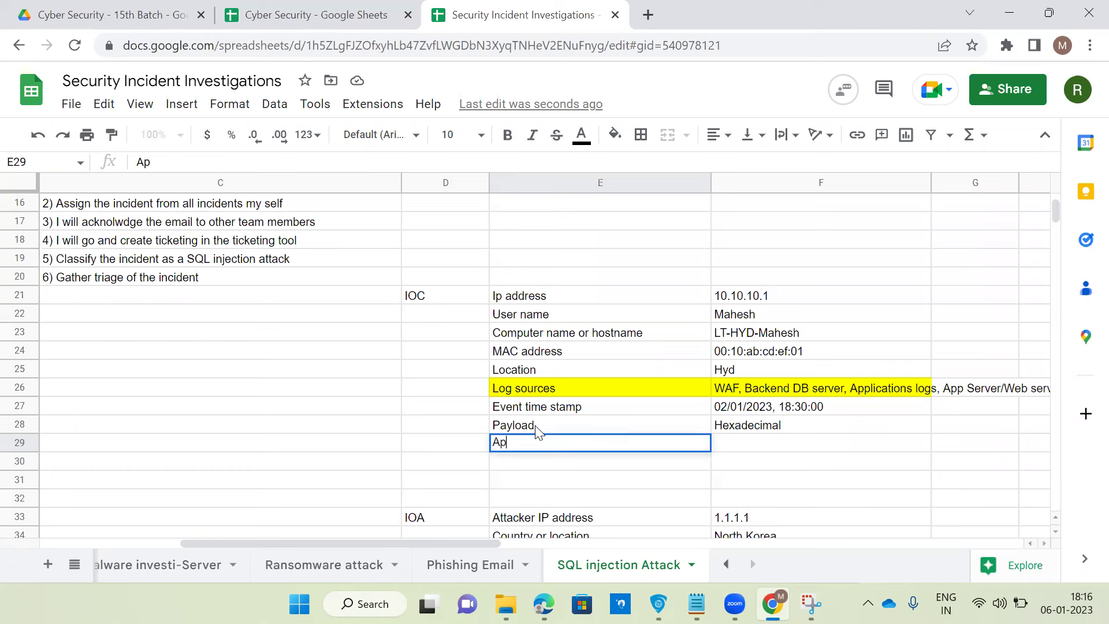
pyautogui.write('plication Name')
pyautogui.click(731, 447)
pyautogui.write('www. example.com')
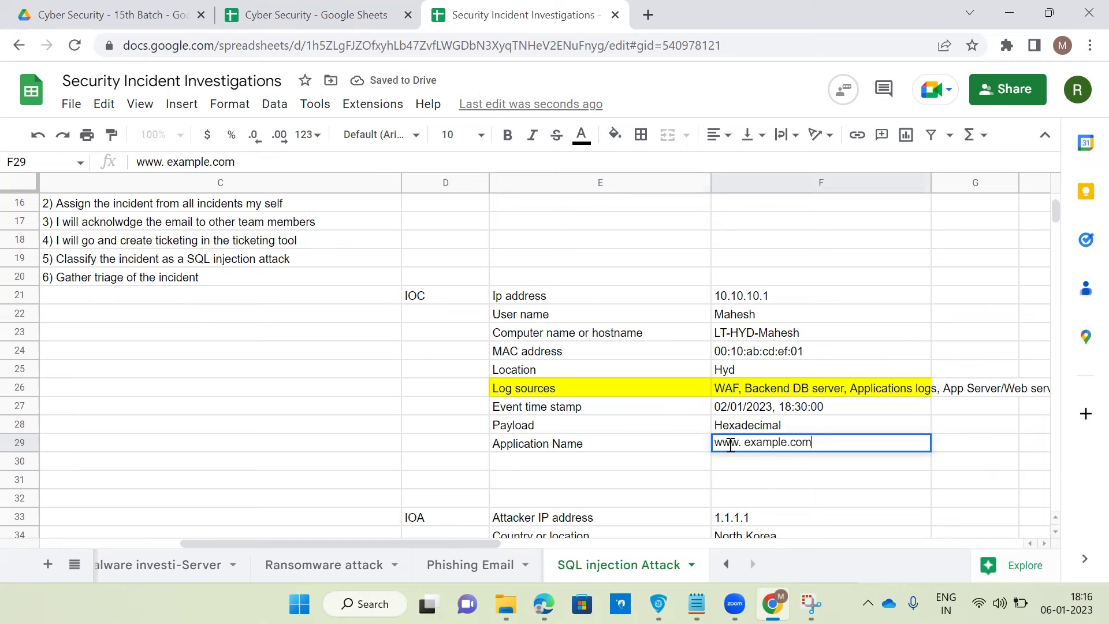
pyautogui.press('Return')
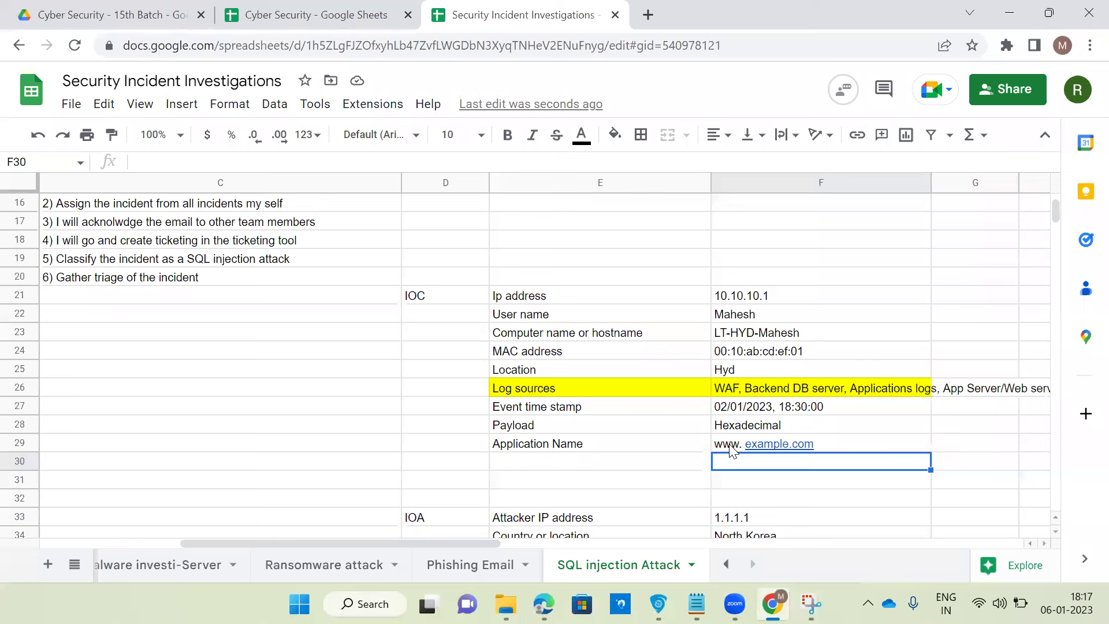
# Add "DB server" in cell E30 with the value "SQL / ms sql , PGSQL" in F30.
pyautogui.press('Left')
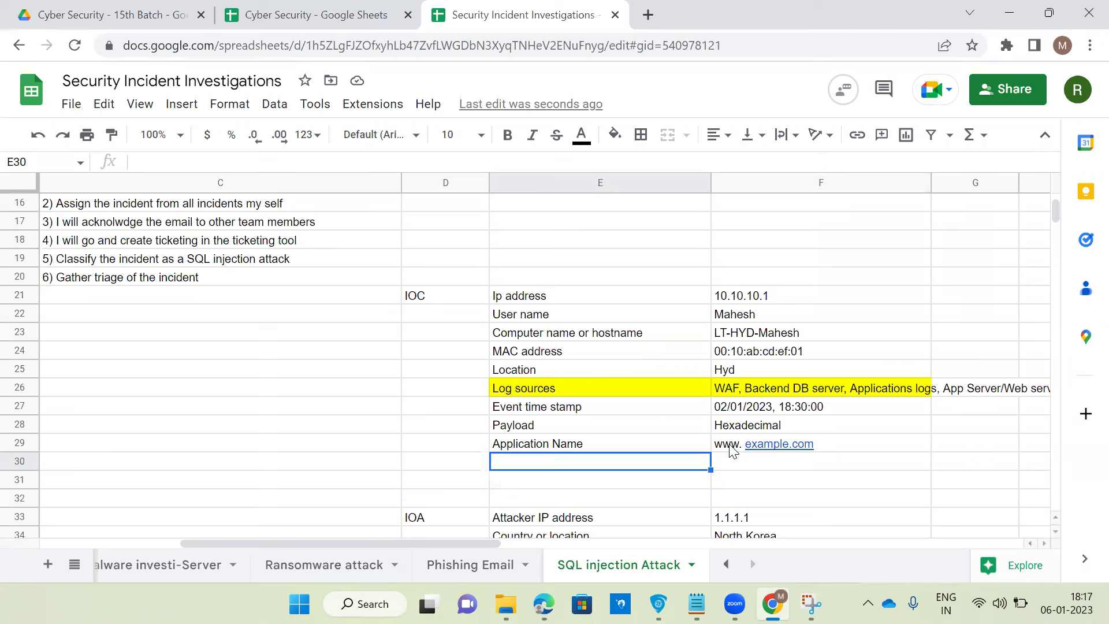
pyautogui.write('DB server')
pyautogui.press('Tab')
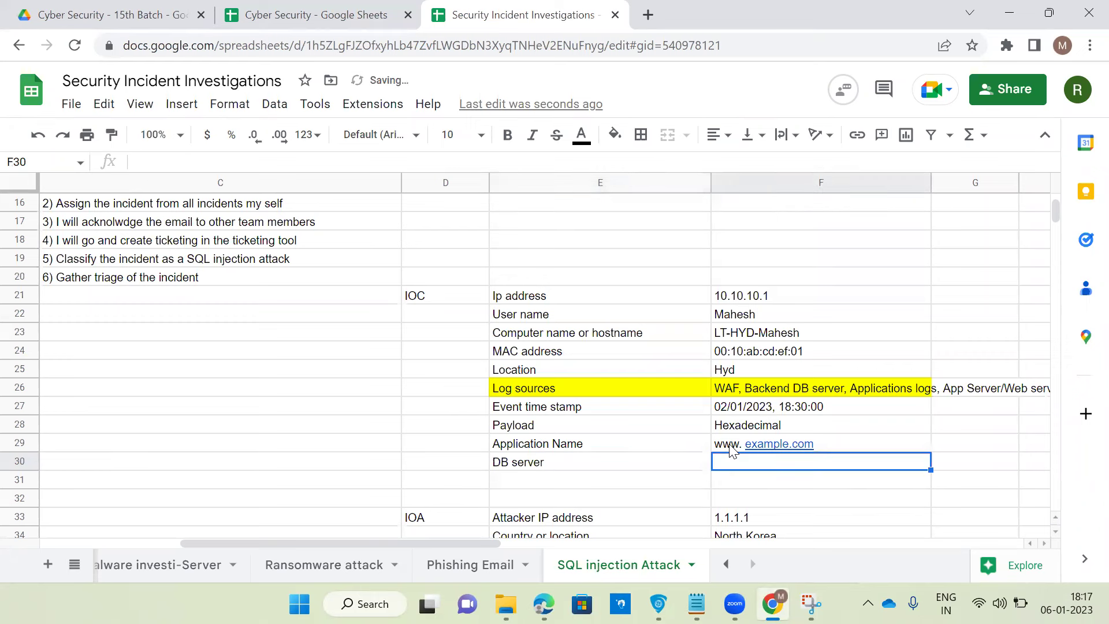
pyautogui.write('SQL / ')
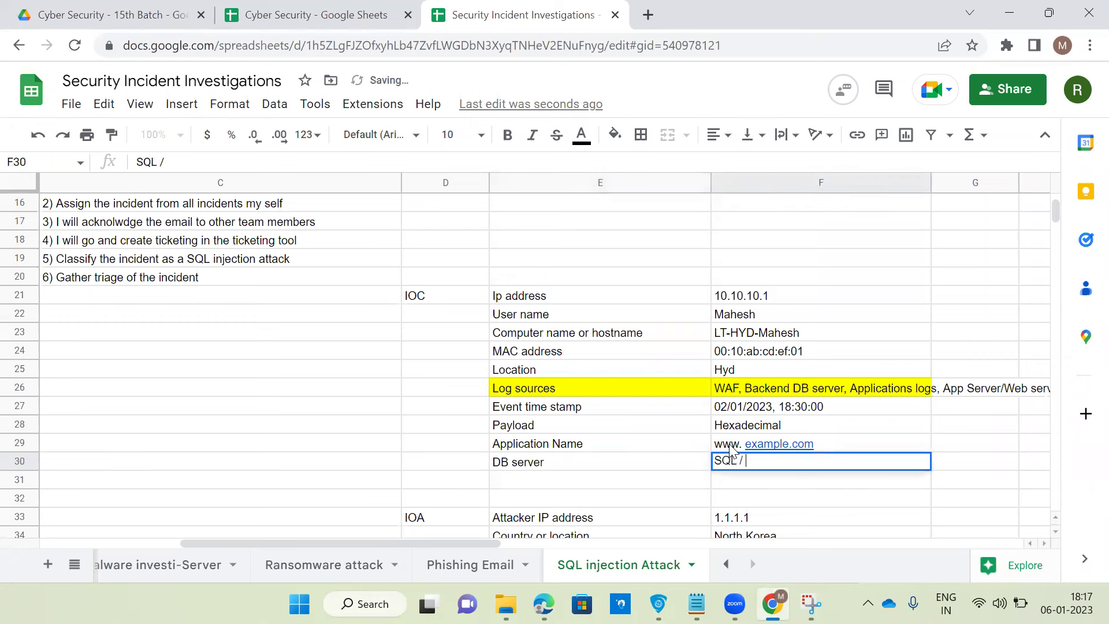
pyautogui.write('ms sql/')
pyautogui.press('BackSpace')
pyautogui.write(',')
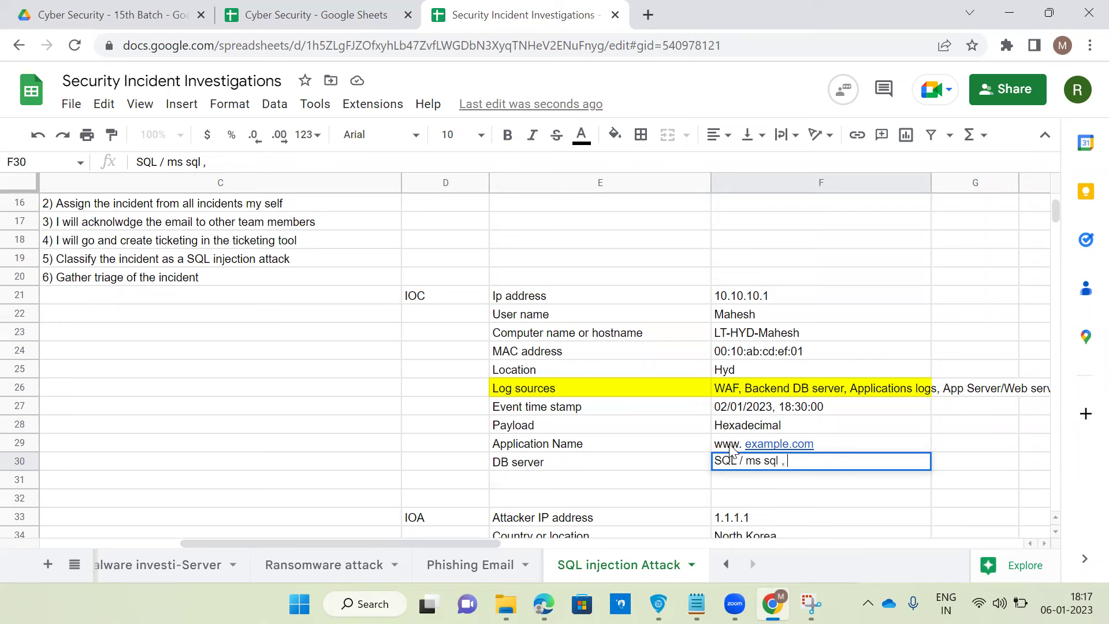
pyautogui.write(' PGSQL')
pyautogui.press('Return')
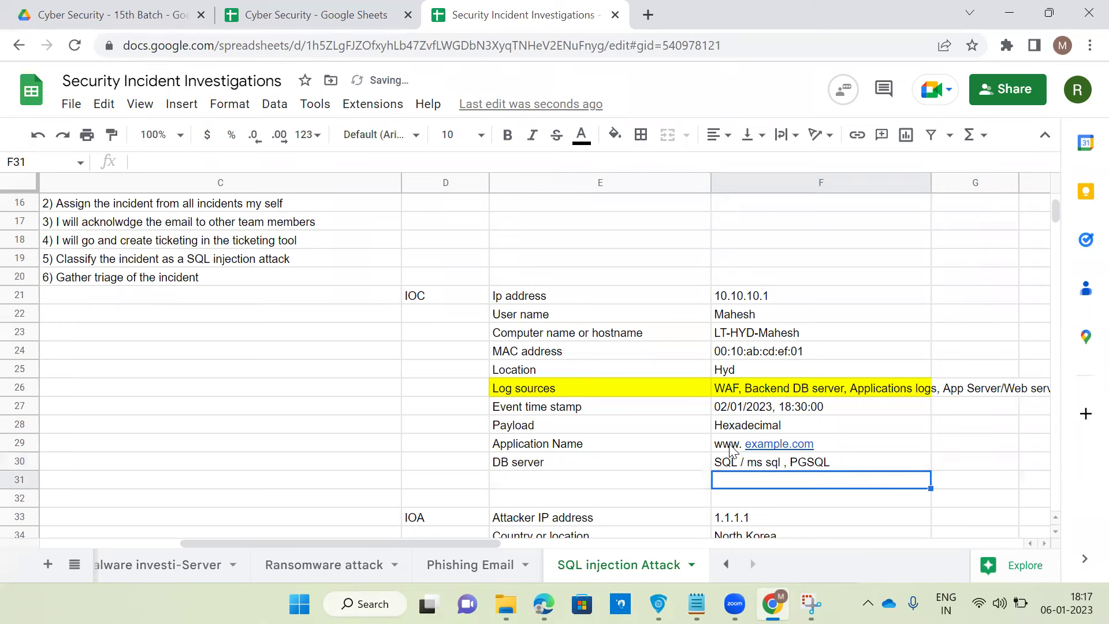
# Enter the label "WAF or NGFW SQL injection action" in cell E31.
pyautogui.press('Left')
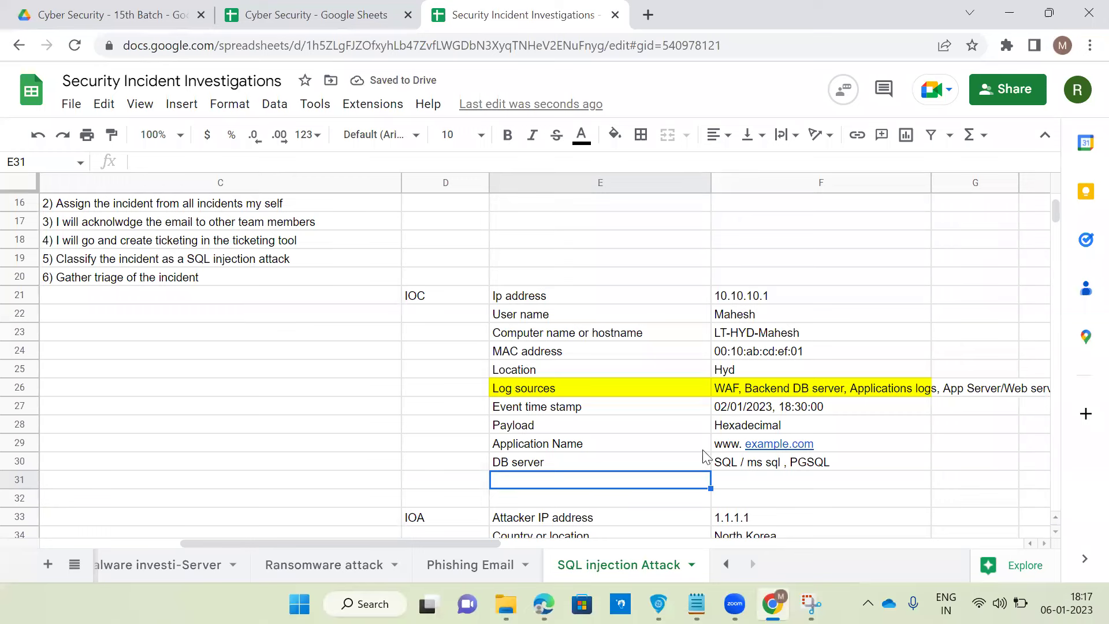
pyautogui.scroll(-1, 648, 416)
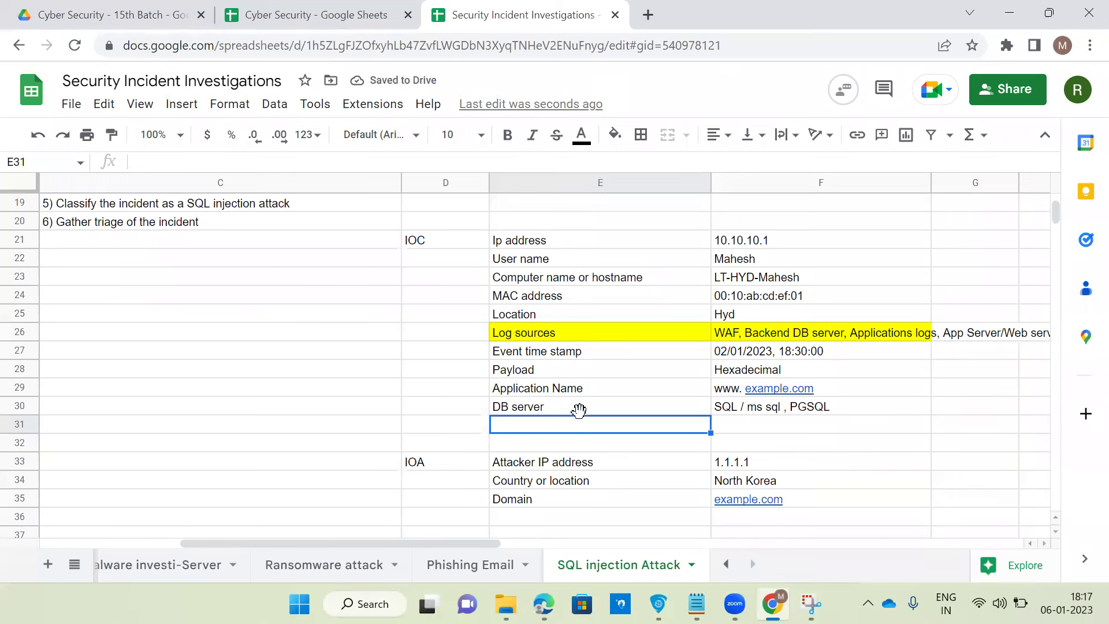
pyautogui.write('Autheti')
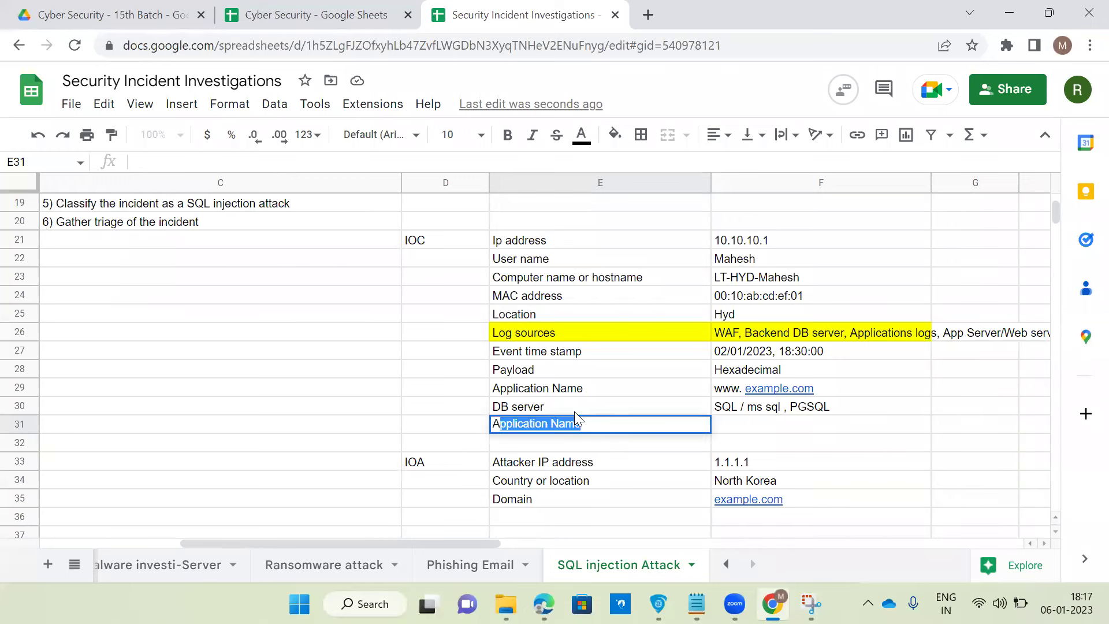
pyautogui.press('BackSpace')
pyautogui.press('BackSpace')
pyautogui.press('BackSpace')
pyautogui.press('BackSpace')
pyautogui.press('BackSpace')
pyautogui.press('BackSpace')
pyautogui.press('BackSpace')
pyautogui.write('WAF or NGFW ')
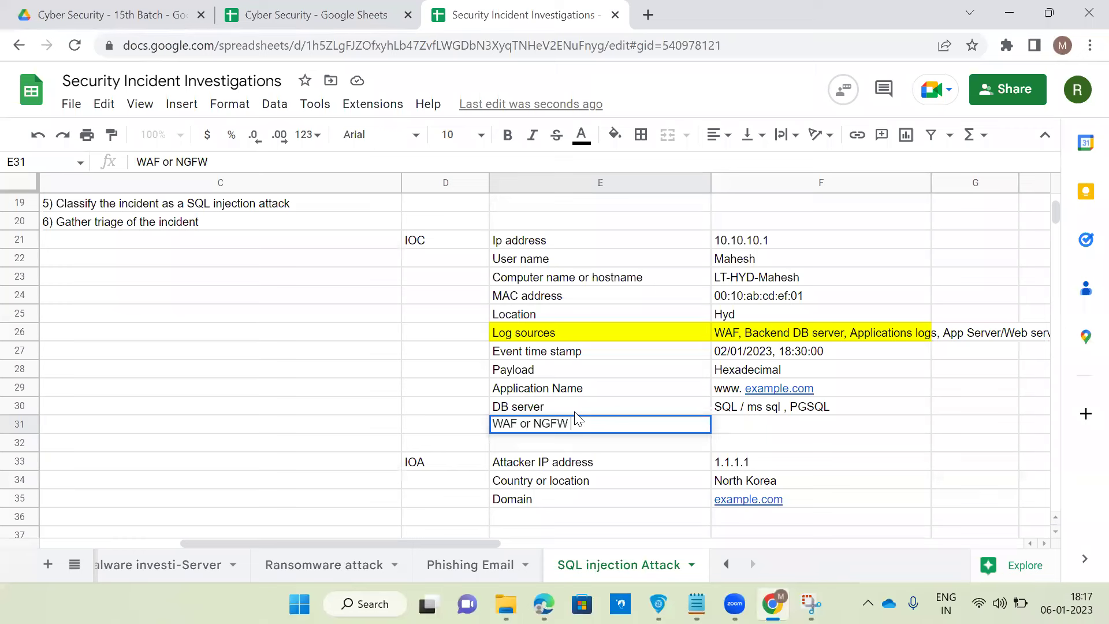
pyautogui.write('SQL injection')
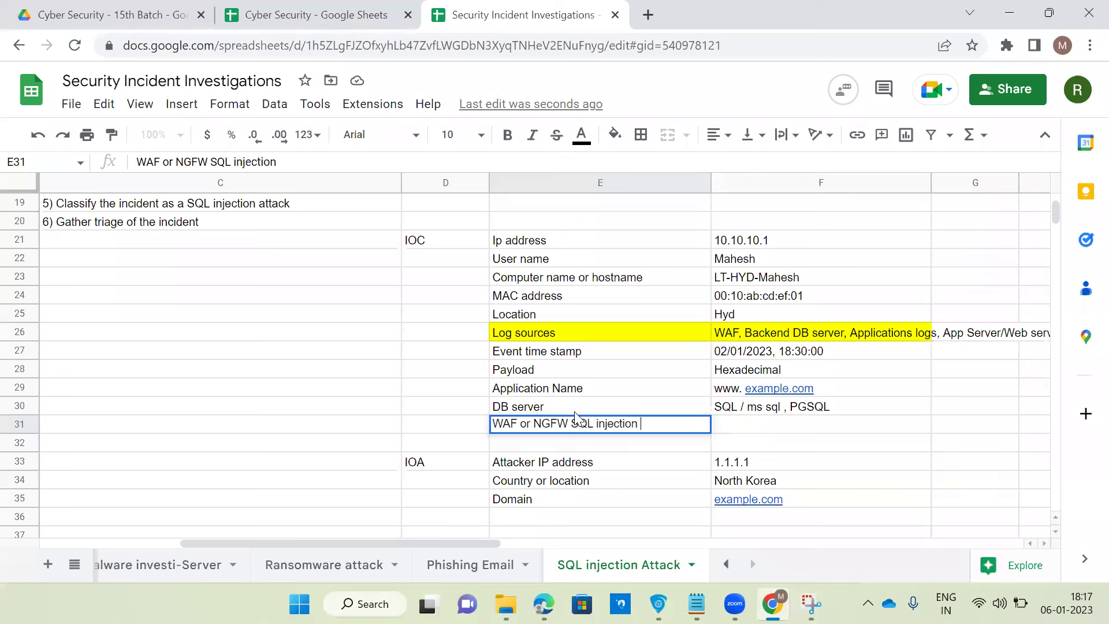
pyautogui.write(' action')
# Enter "Allow/Deny (Block)" in cell F31 as the value for the WAF or NGFW action.
pyautogui.press('Tab')
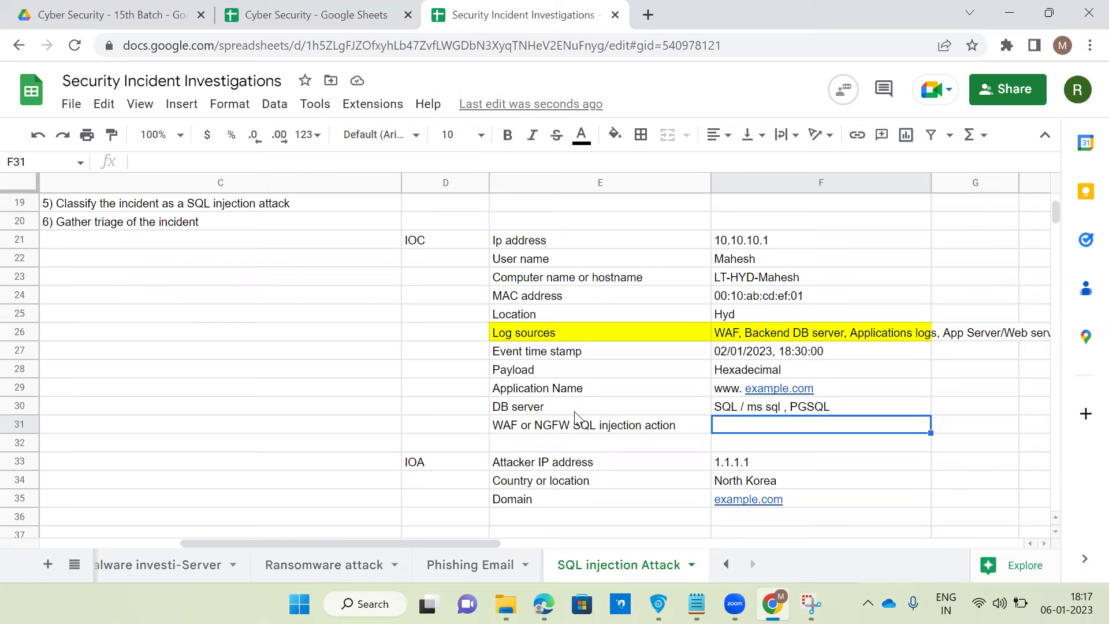
pyautogui.write('Allow/Deny ')
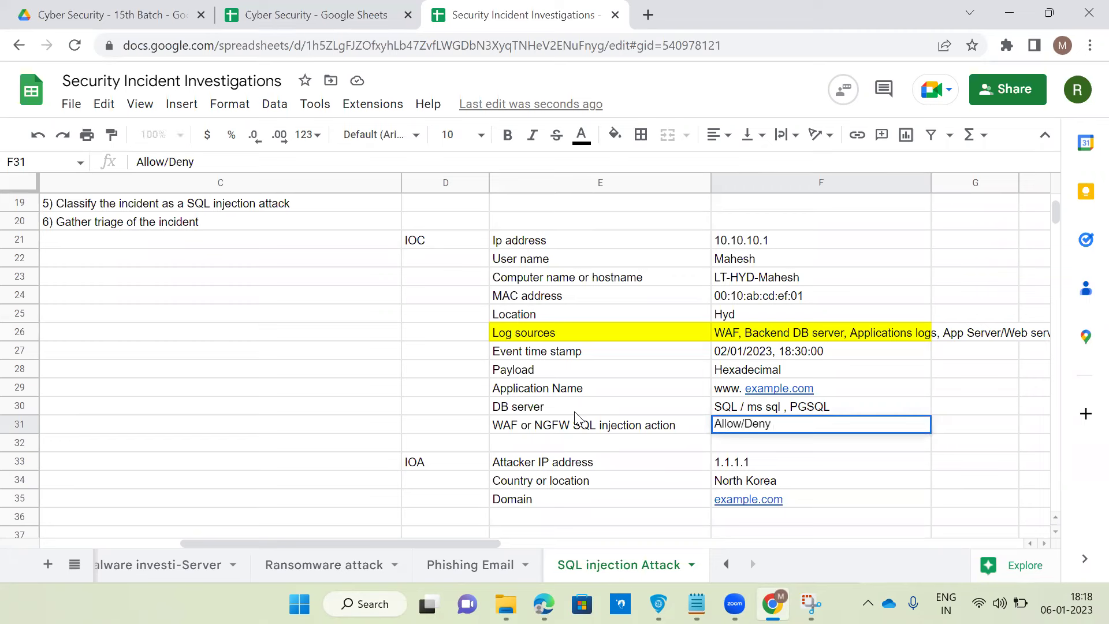
pyautogui.write('(Block)')
pyautogui.press('Return')
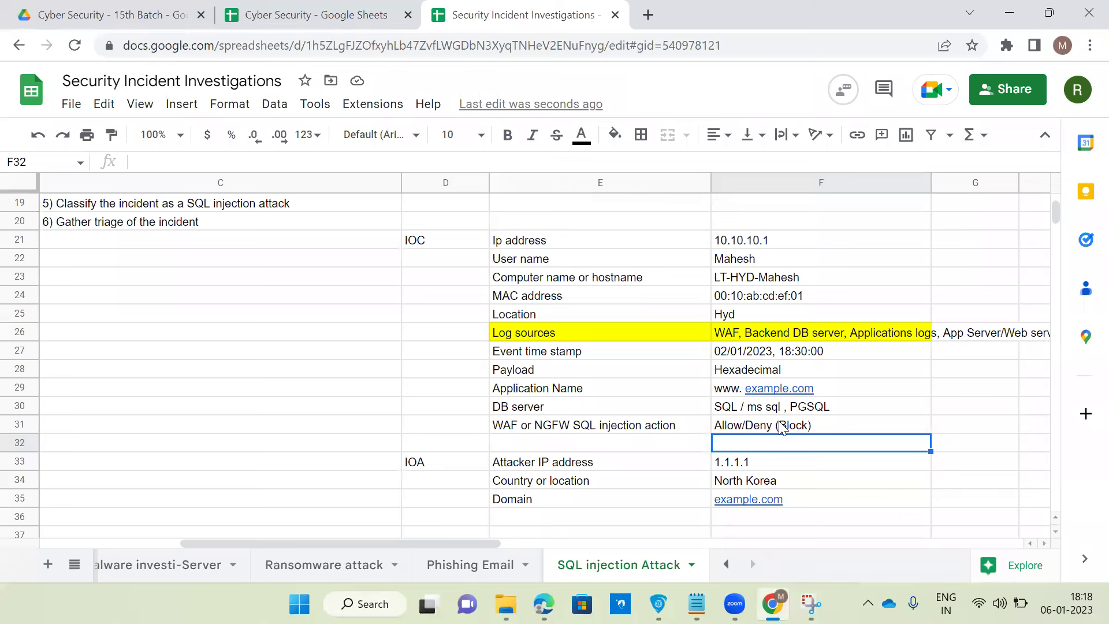
pyautogui.click(559, 394)
pyautogui.click(559, 407)
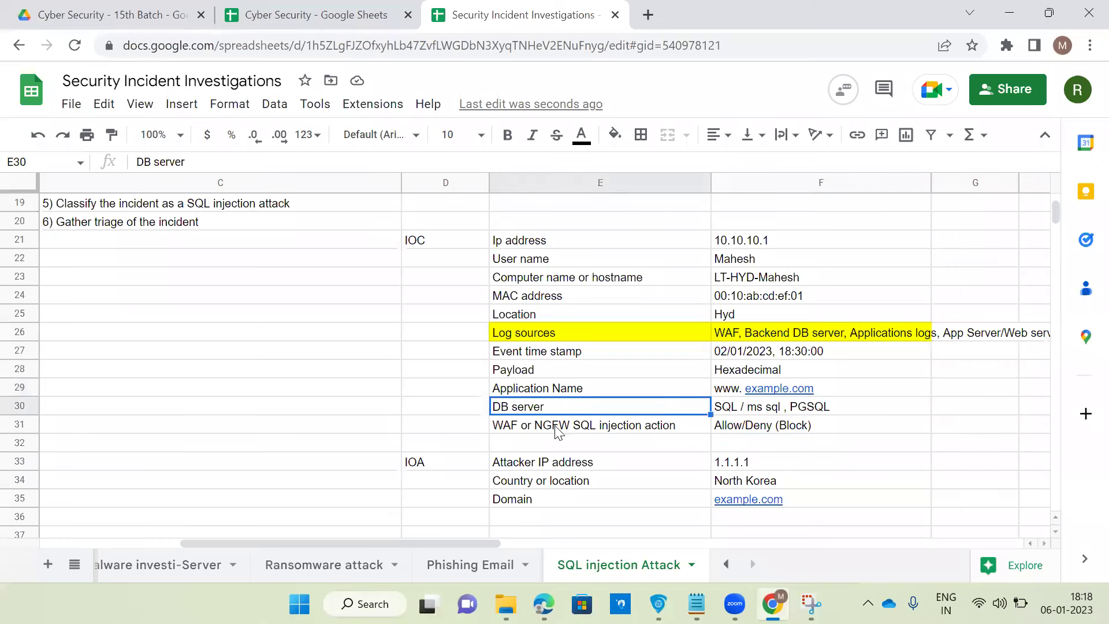
pyautogui.click(557, 428)
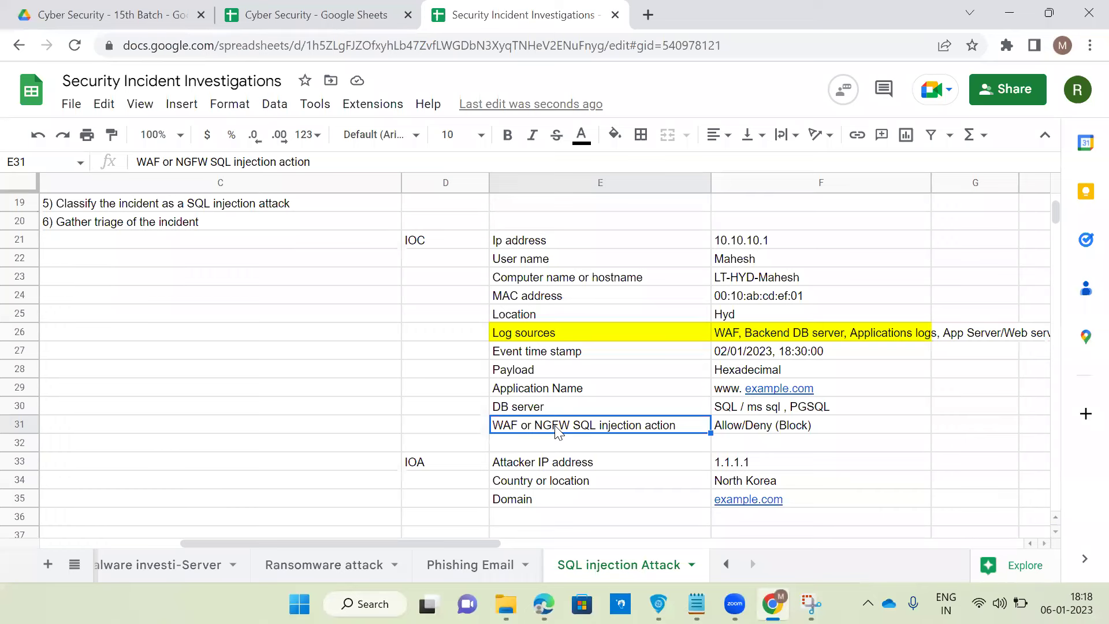
pyautogui.scroll(-1, 557, 430)
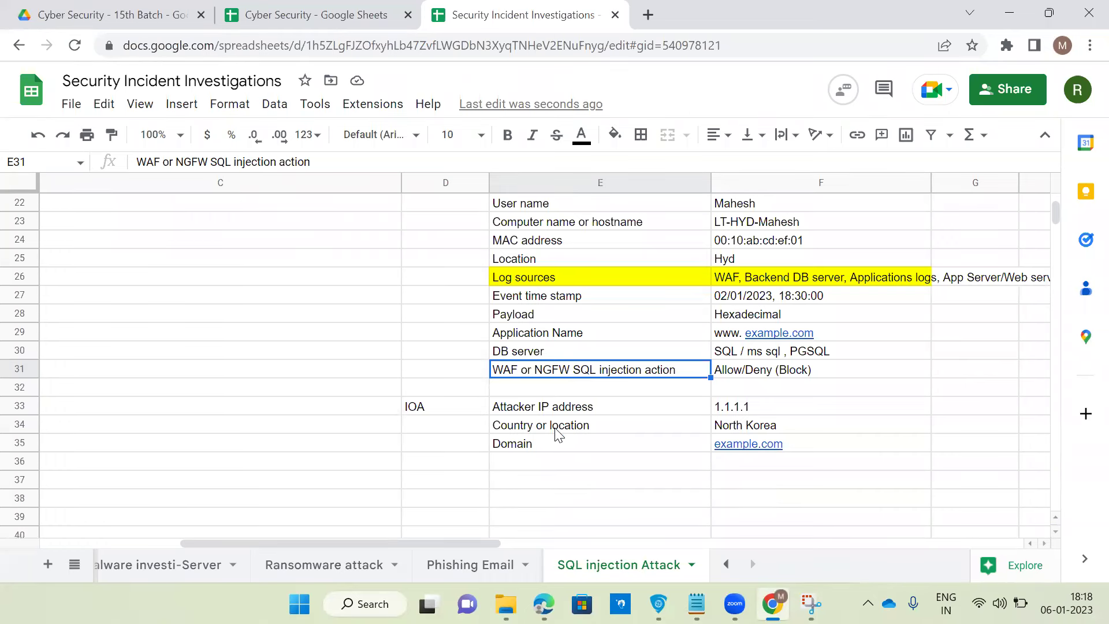
pyautogui.click(537, 411)
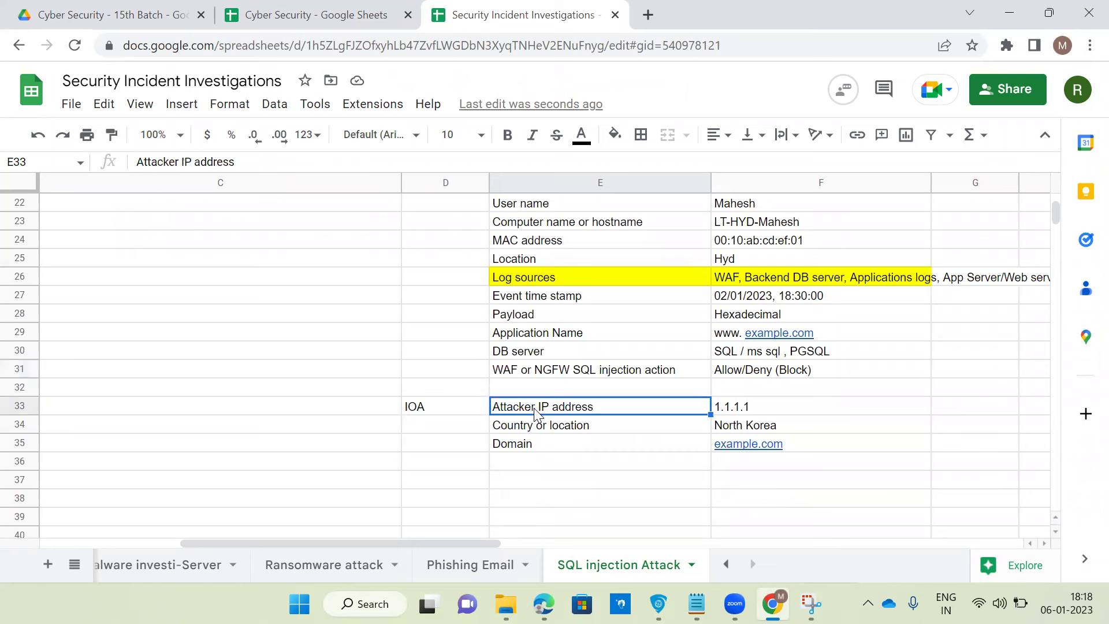
pyautogui.click(783, 413)
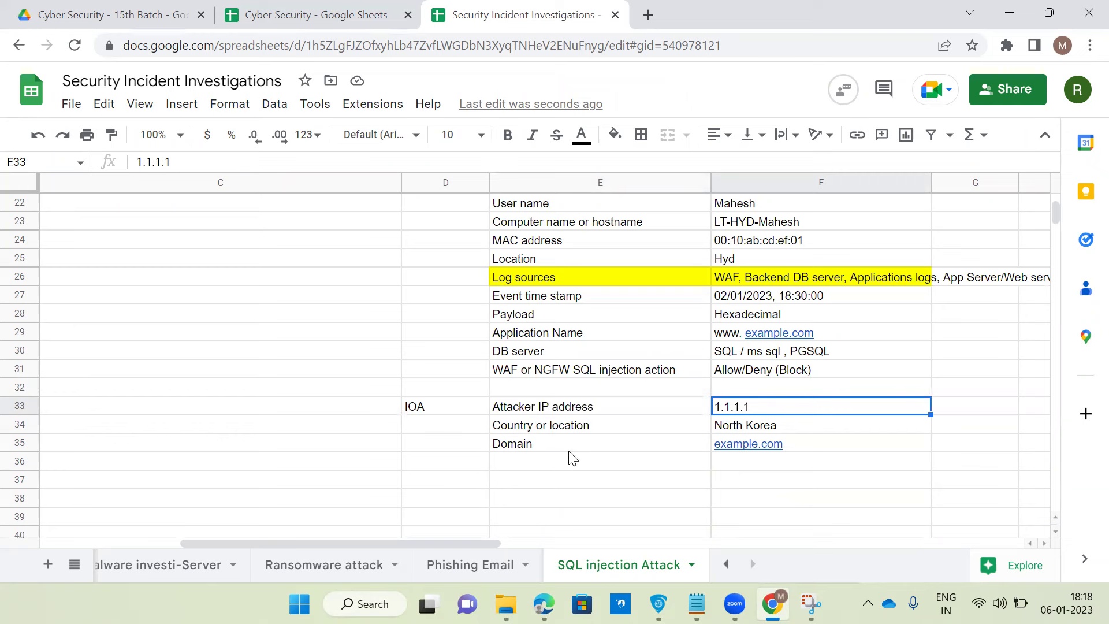
# Clear the Domain label and its value from the IOA details in E35:F36.
pyautogui.moveTo(529, 446); pyautogui.dragTo(745, 455)
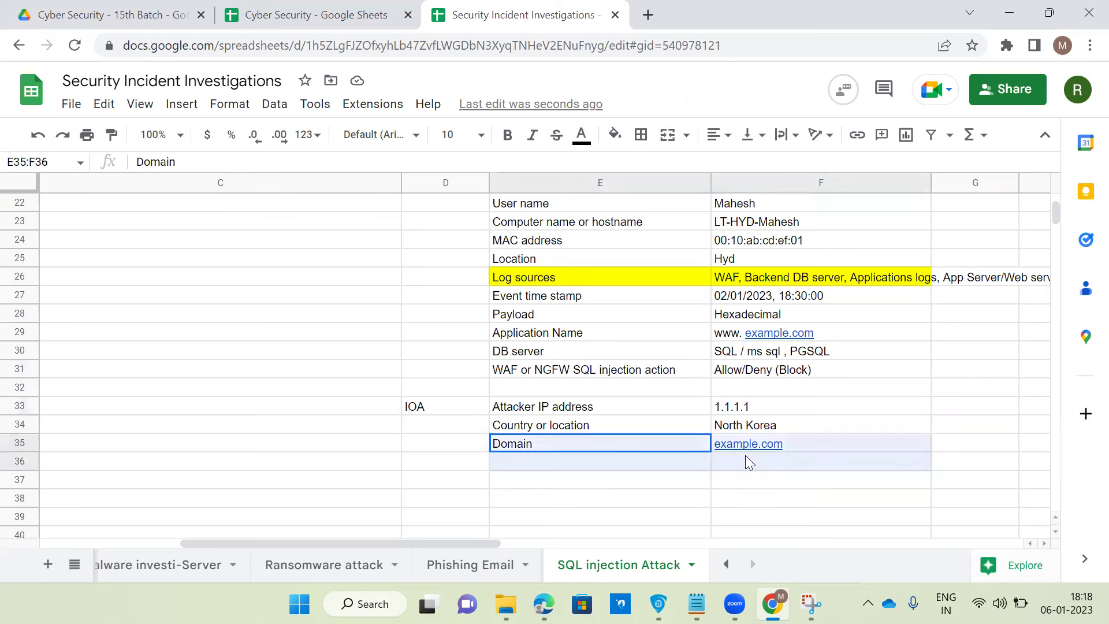
pyautogui.press('Delete')
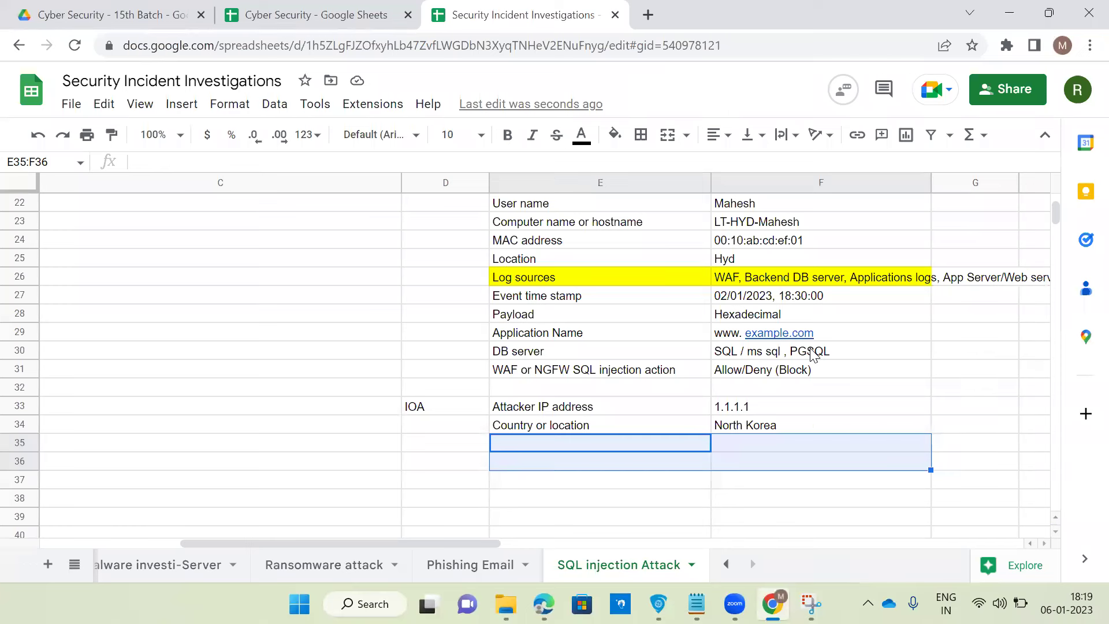
pyautogui.click(392, 483)
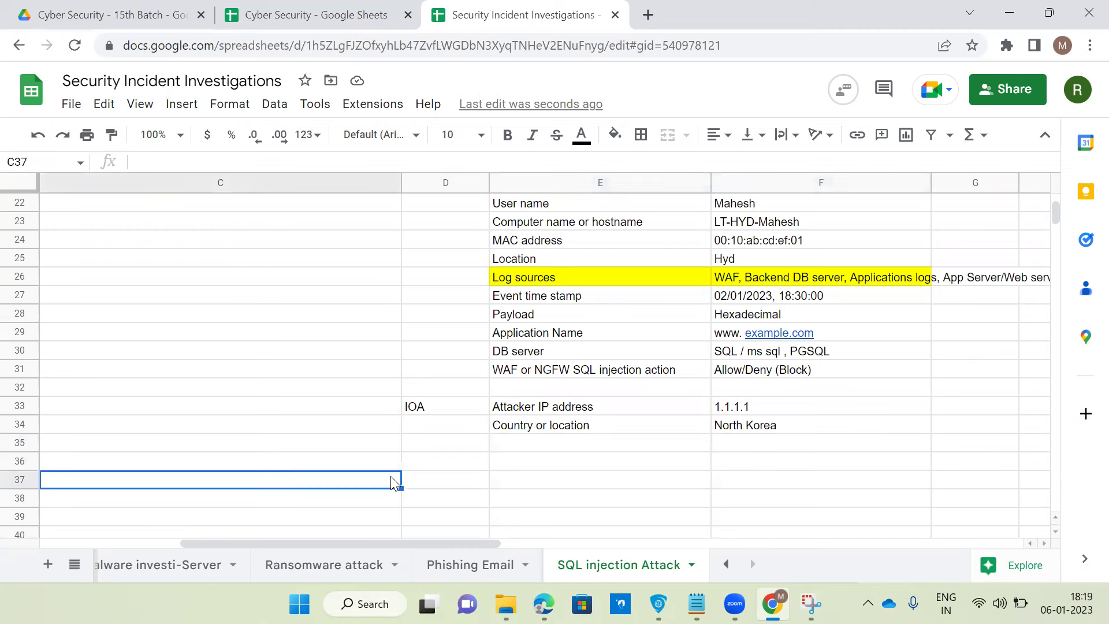
# Enter the label "Option 1) False positive" in cell B36, below the IOC and IOA details.
pyautogui.press('Left')
pyautogui.press('Left')
pyautogui.click(185, 473)
pyautogui.click(182, 462)
pyautogui.write('Option')
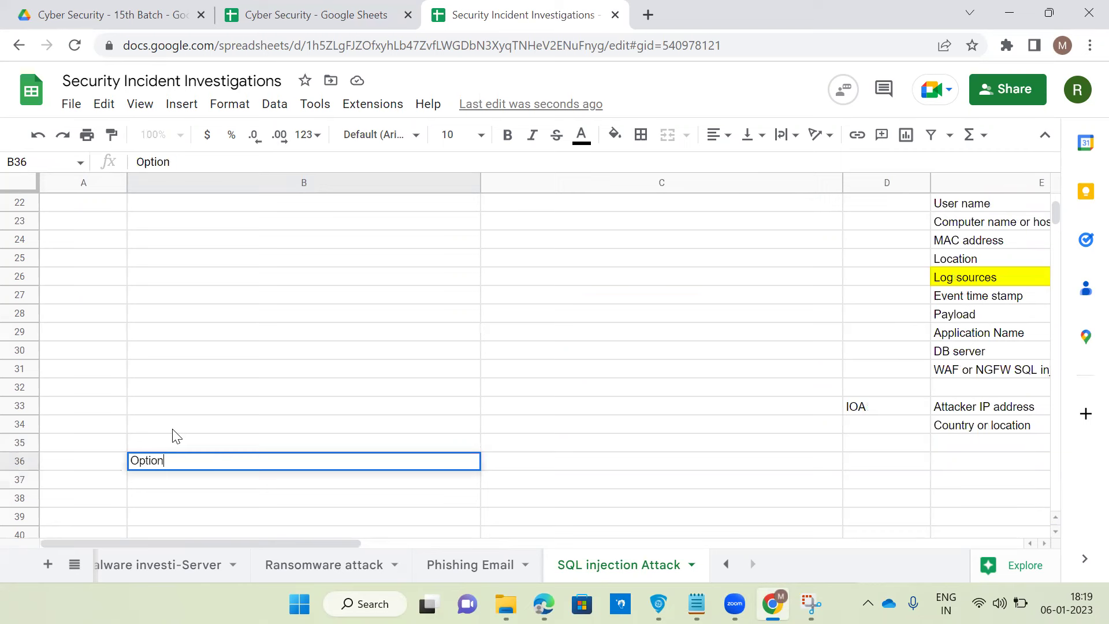
pyautogui.write(' 1) False po')
pyautogui.press('BackSpace')
pyautogui.write('ositive')
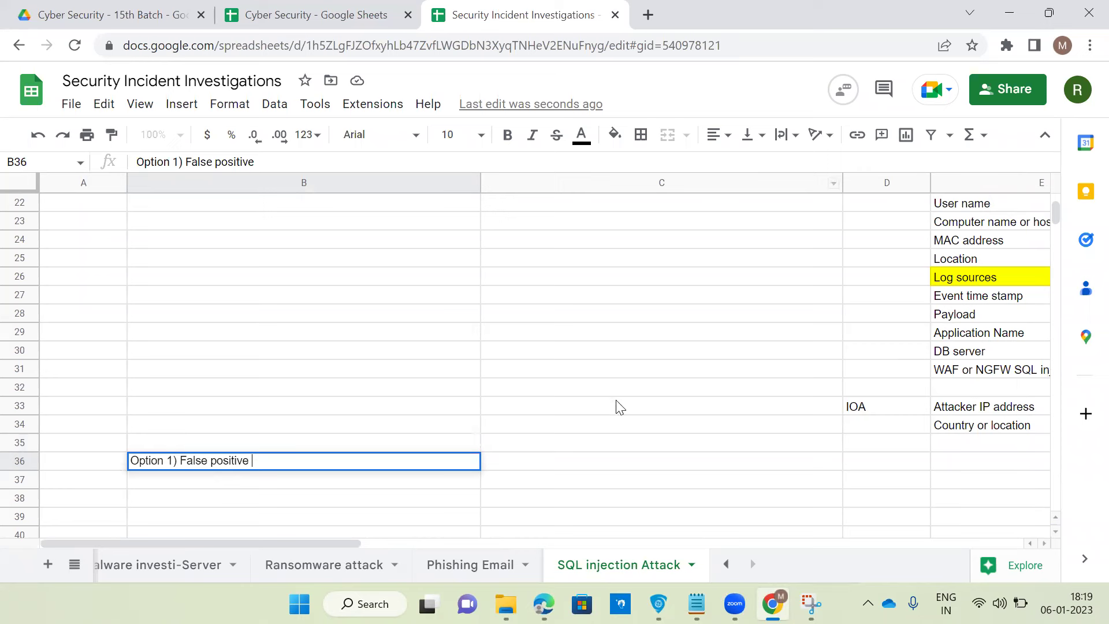
# Enter "I will attach the evidence from WAF logs or NGFW logs" in cell C36 as the first false-positive action.
pyautogui.click(543, 461)
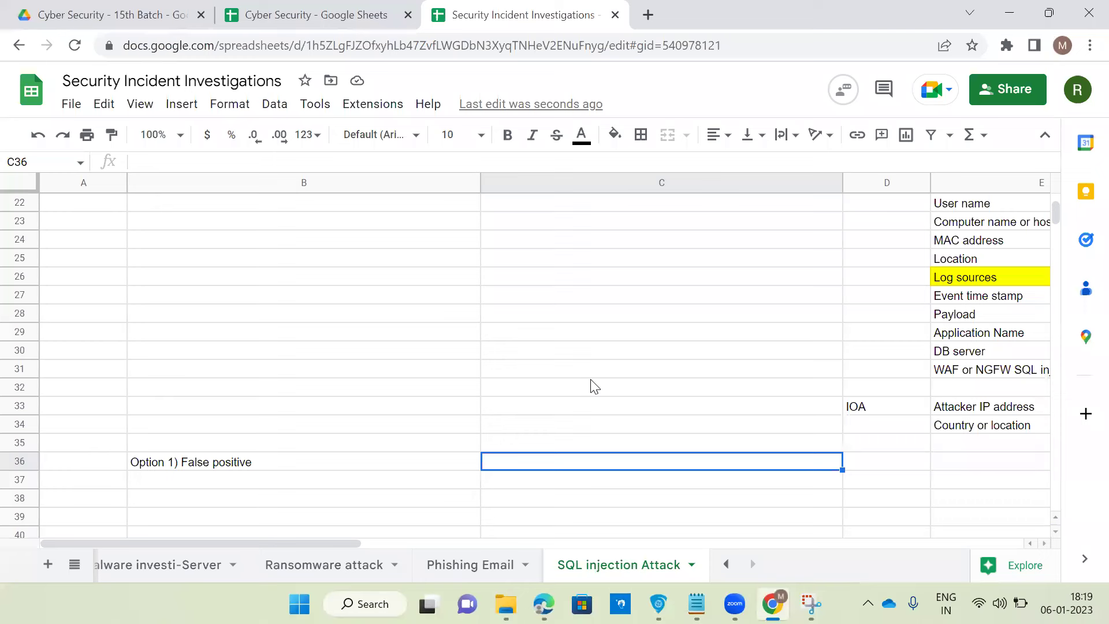
pyautogui.write('I will')
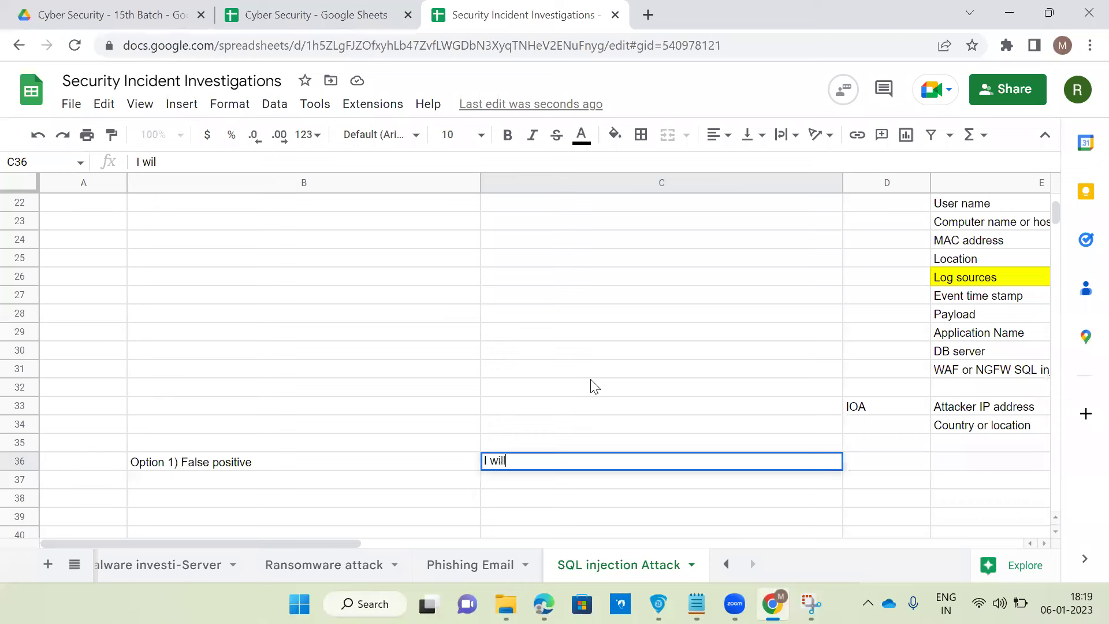
pyautogui.write(' attach the ev')
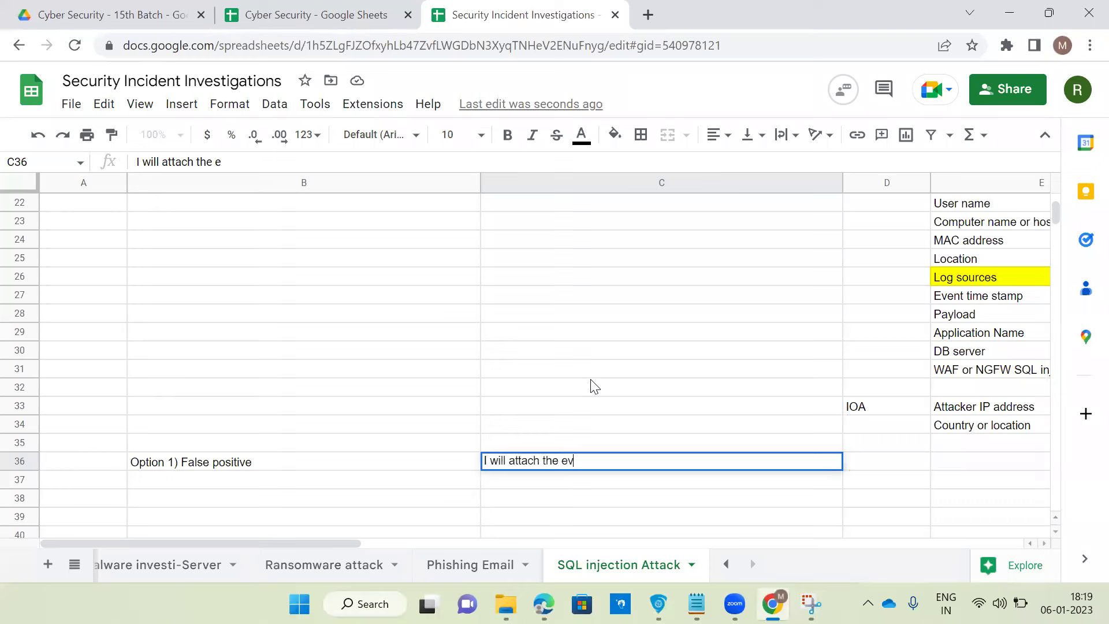
pyautogui.write('idence from WAG')
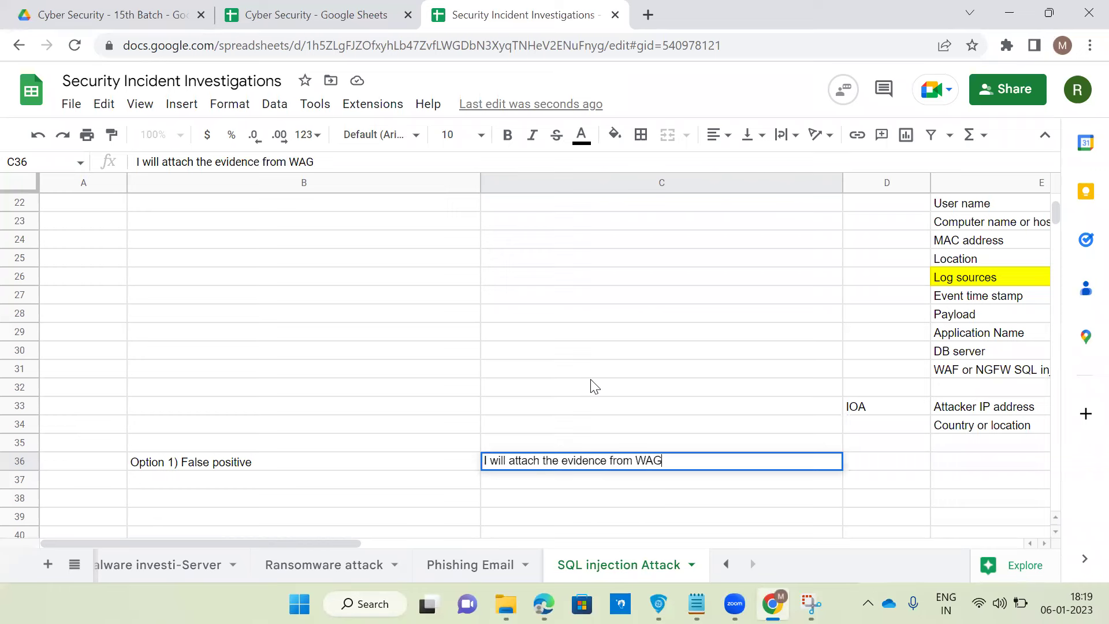
pyautogui.press('BackSpace')
pyautogui.write('F logs or NG')
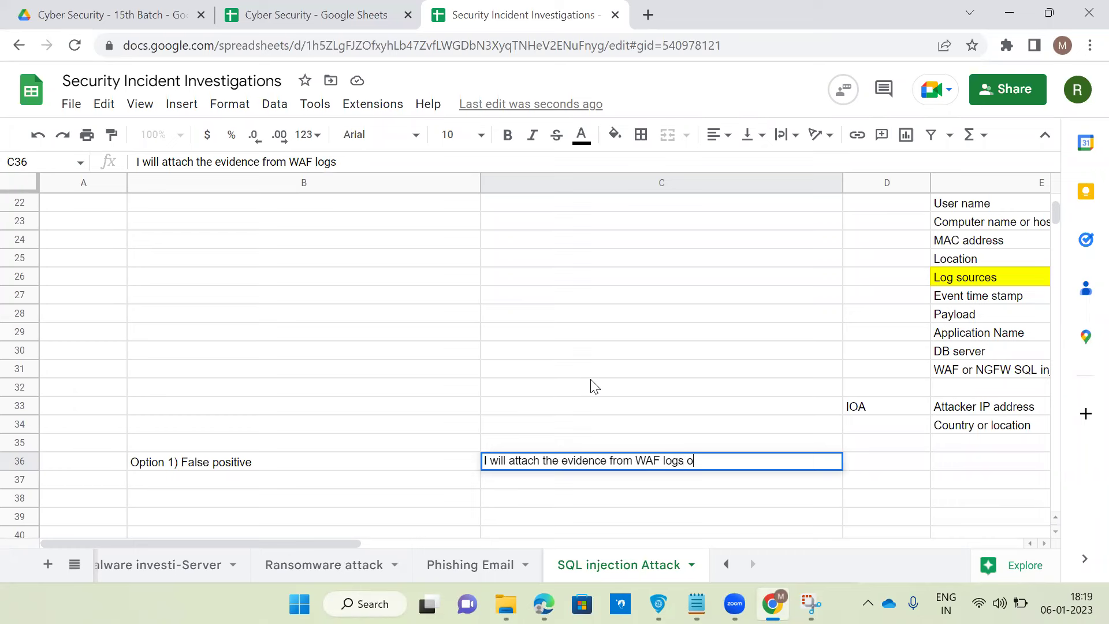
pyautogui.write('FW logs')
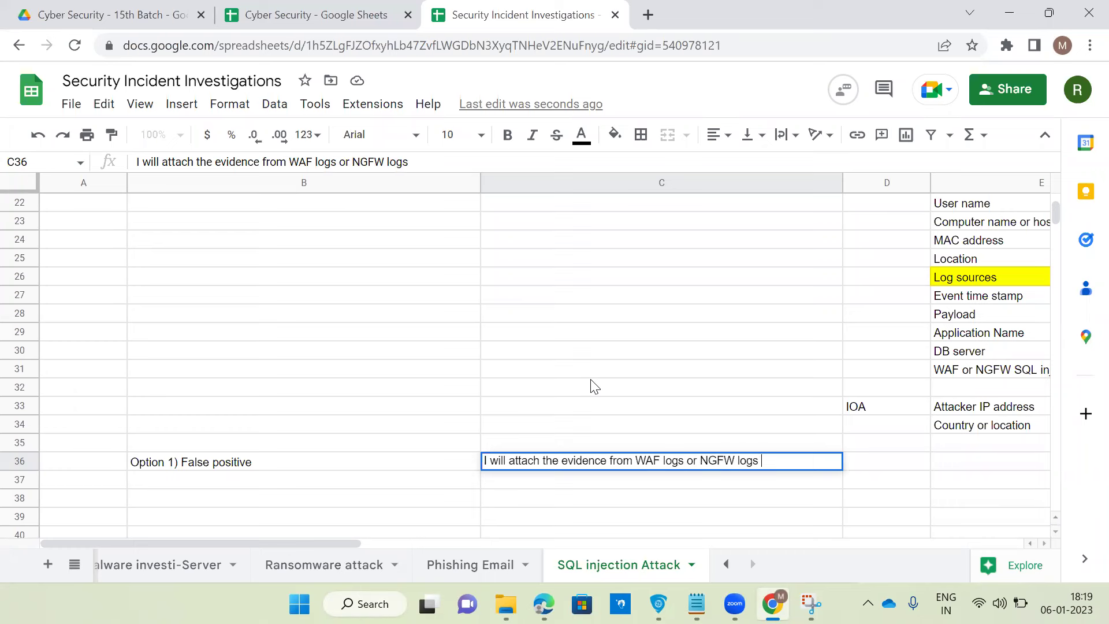
pyautogui.press('Return')
# Enter "I will make a summary of the report" in cell C37.
pyautogui.write('I will a')
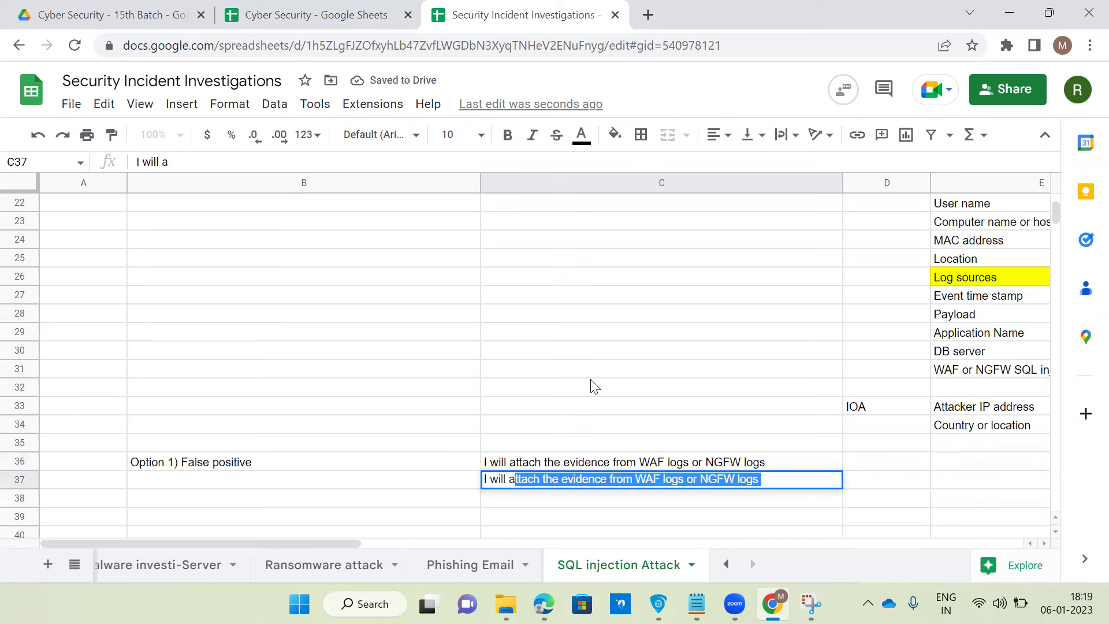
pyautogui.press('BackSpace')
pyautogui.press('BackSpace')
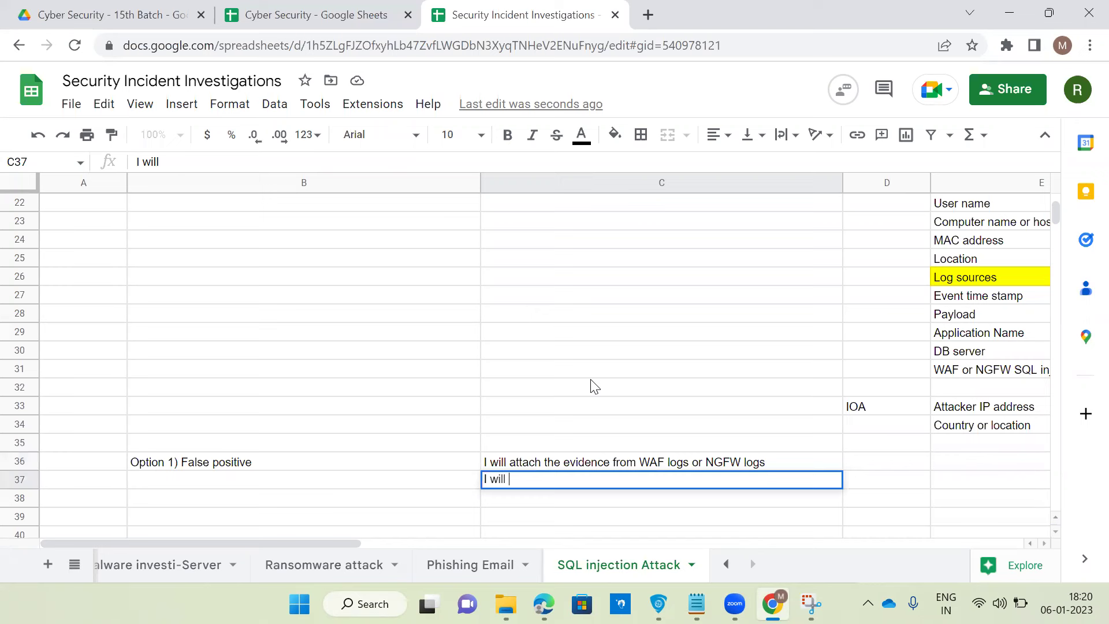
pyautogui.write('make a summary of th')
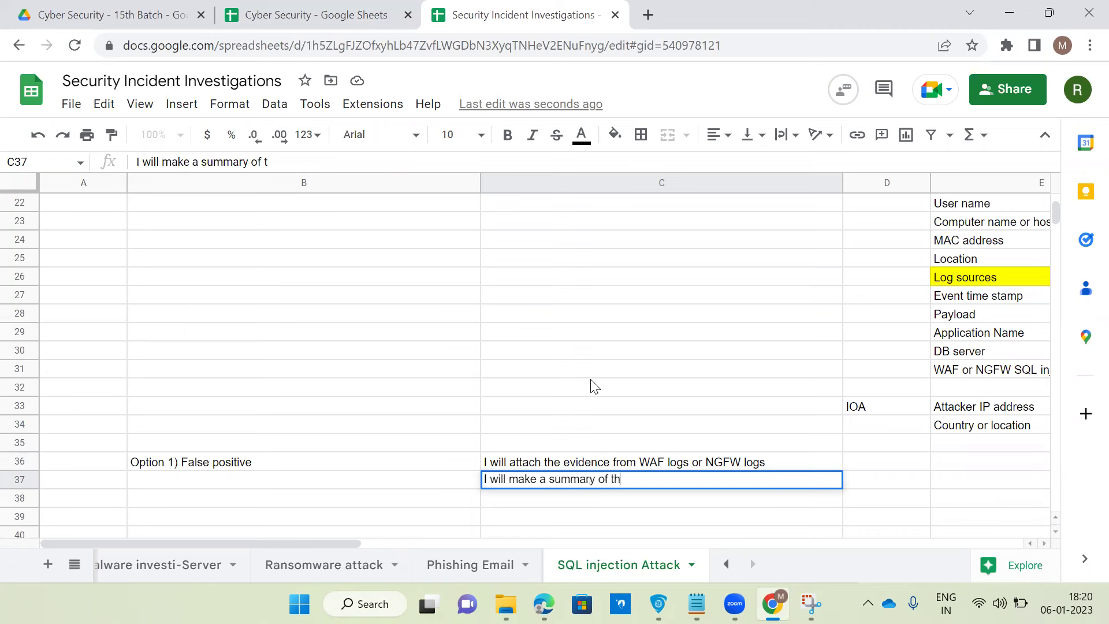
pyautogui.write('e report')
pyautogui.press('Return')
# Enter "I will update the comments" in cell C38 and "I will close the incdents" in C39.
pyautogui.write('I w')
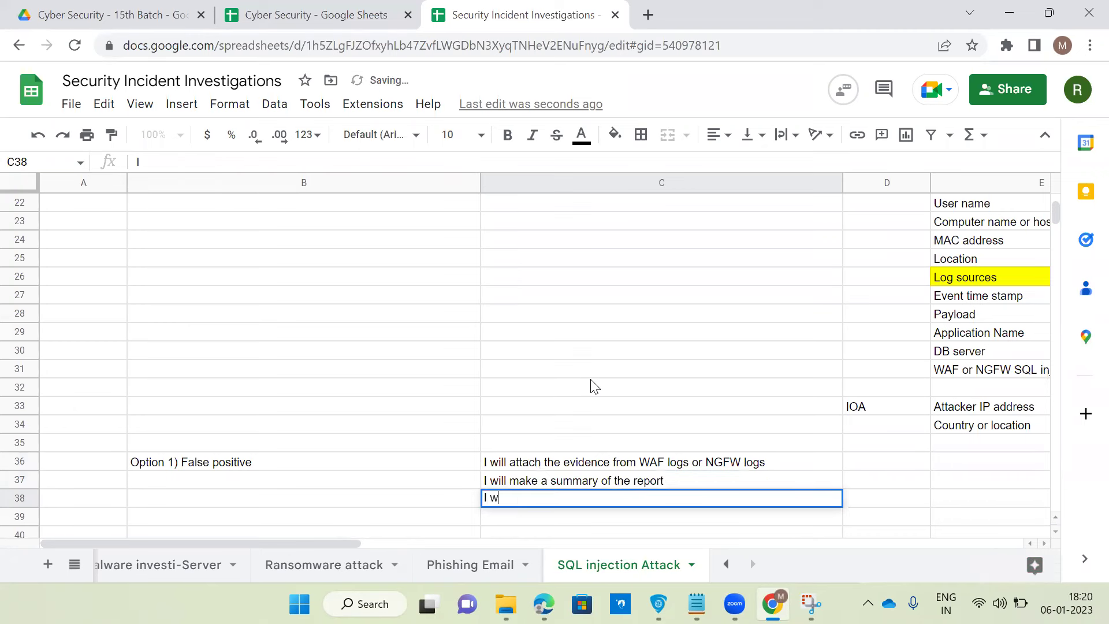
pyautogui.write('ill ')
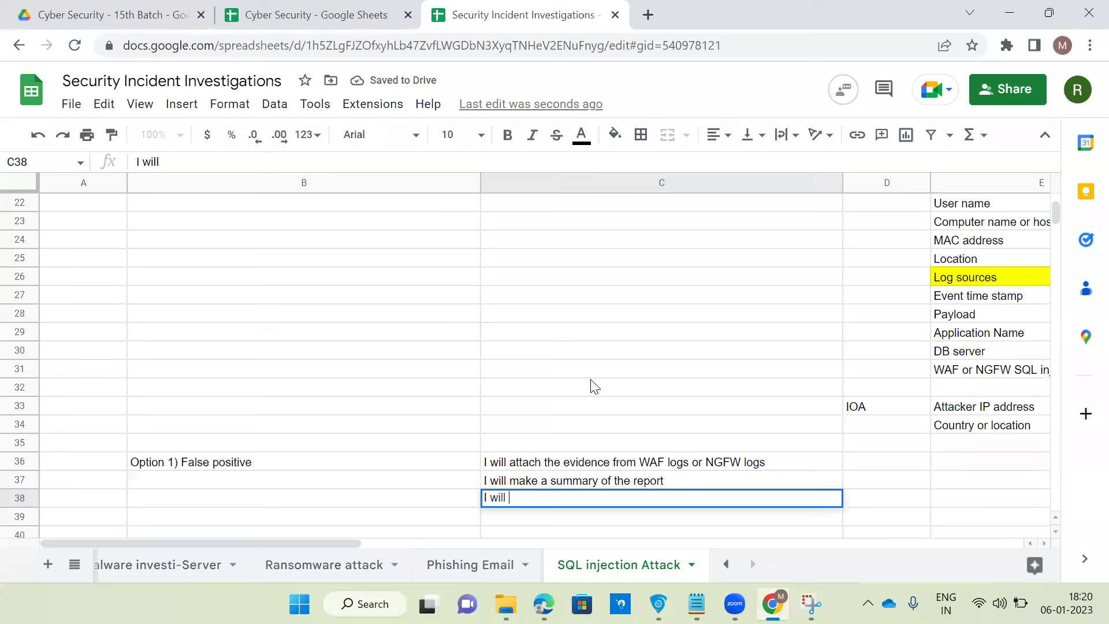
pyautogui.write('update the comments')
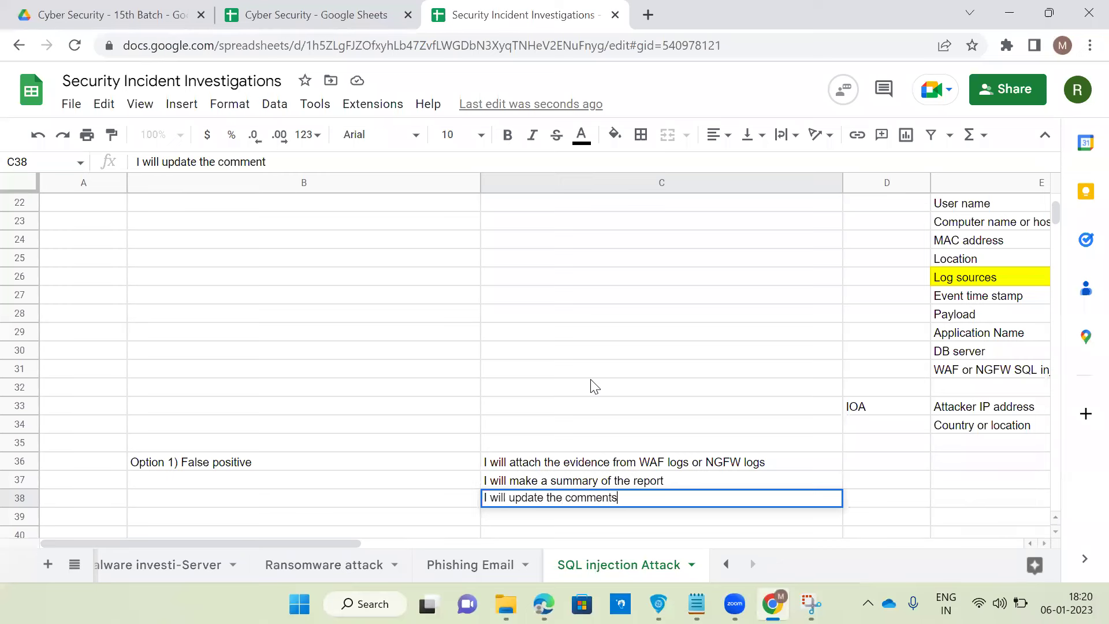
pyautogui.press('Return')
pyautogui.write('I will ')
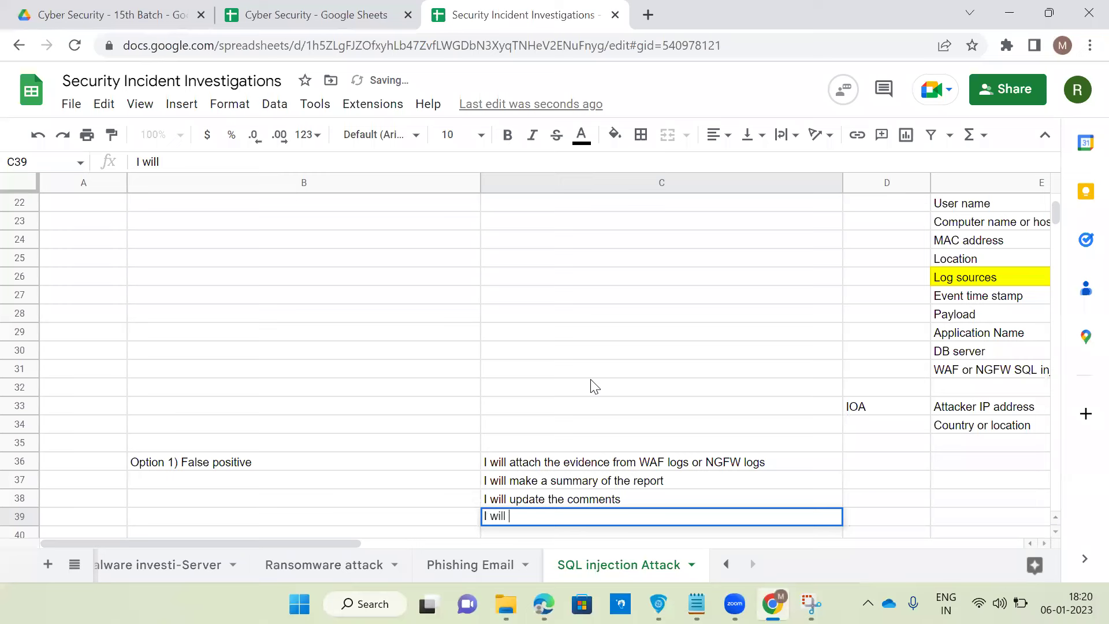
pyautogui.write('close the incdents')
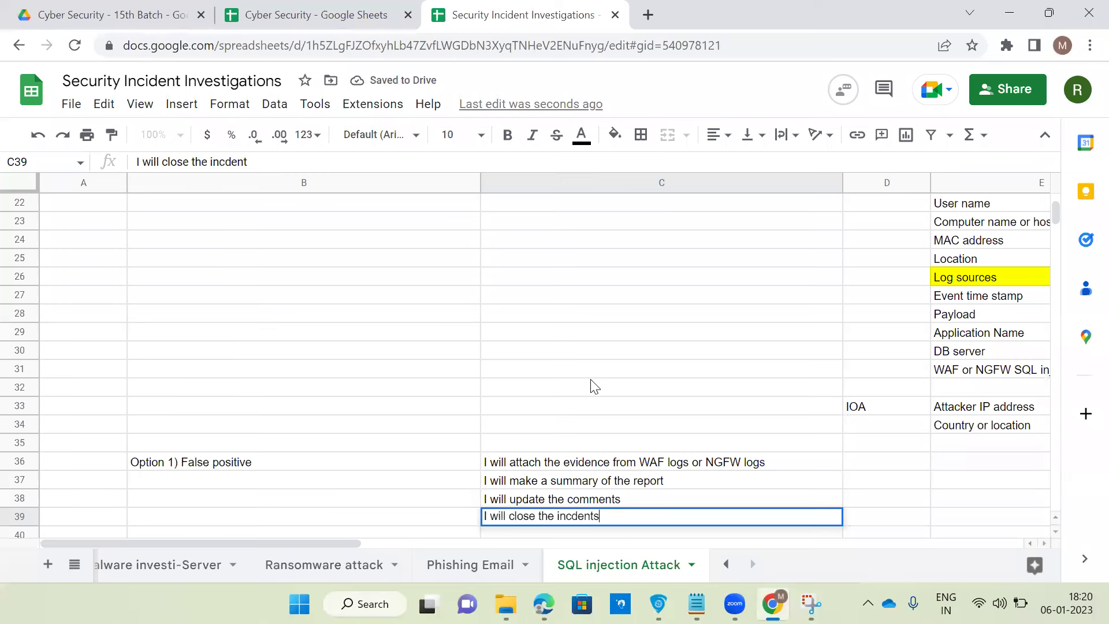
pyautogui.press('Return')
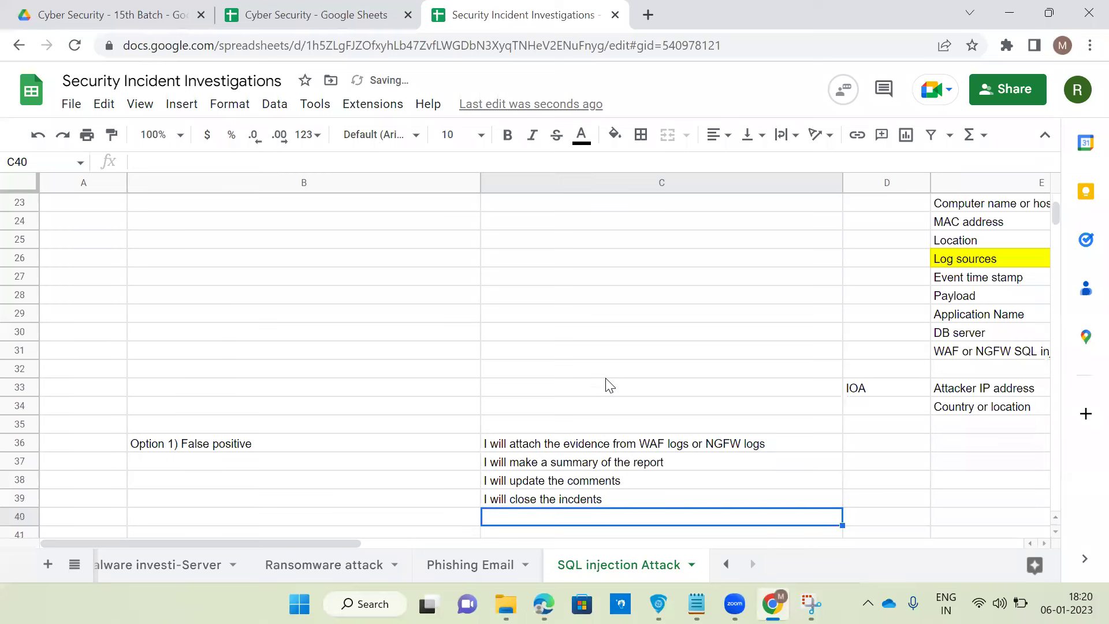
# Copy the Option 1 label from B36 to B41 and renumber the copy as Option 2.
pyautogui.scroll(-1, 439, 466)
pyautogui.scroll(-2, 331, 493)
pyautogui.click(164, 262)
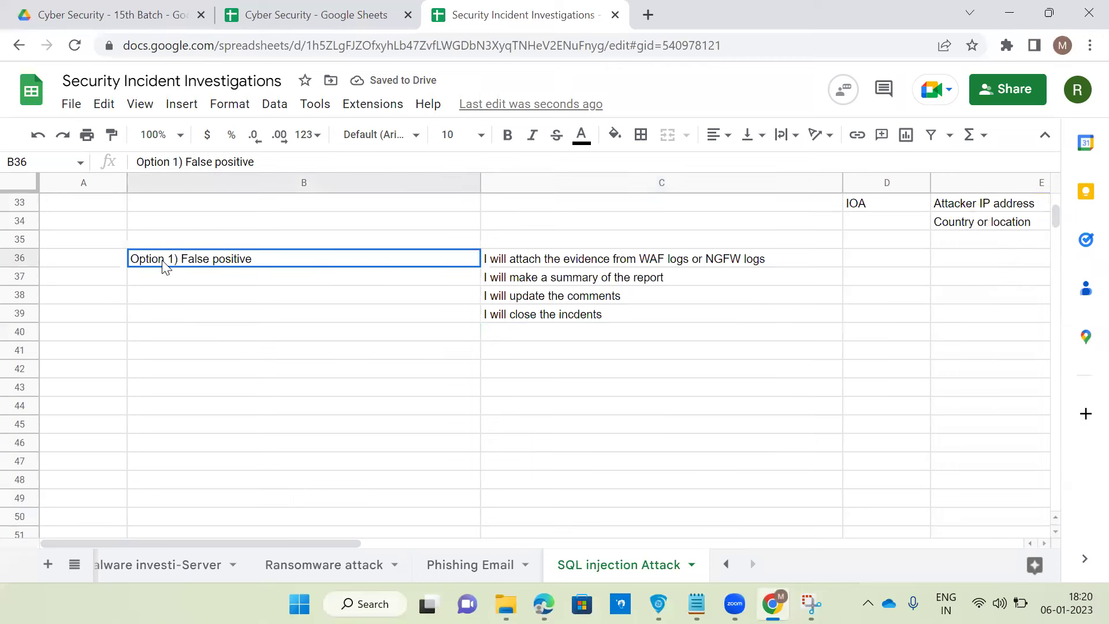
pyautogui.hotkey('ctrl', 'c')
pyautogui.click(186, 358)
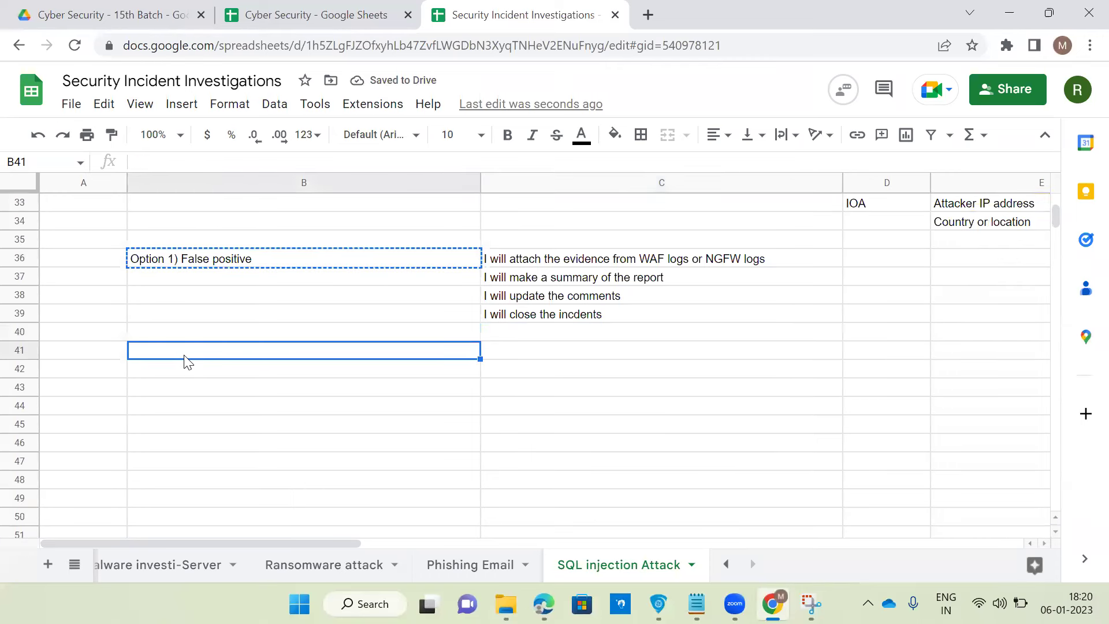
pyautogui.hotkey('ctrl', 'v')
pyautogui.doubleClick(175, 351)
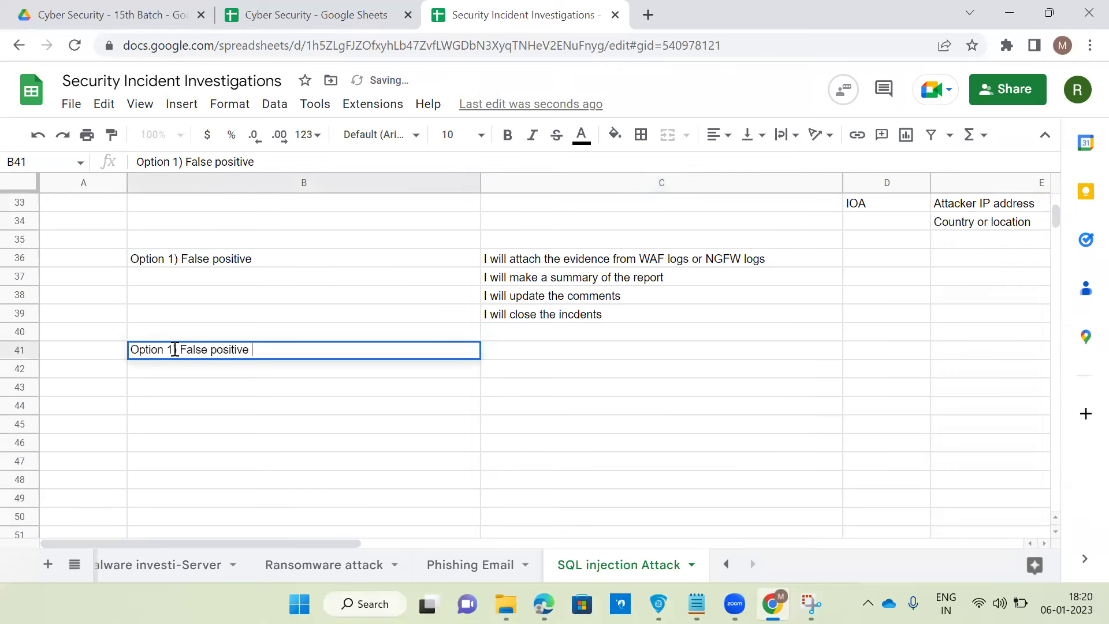
pyautogui.press('BackSpace')
pyautogui.write('2')
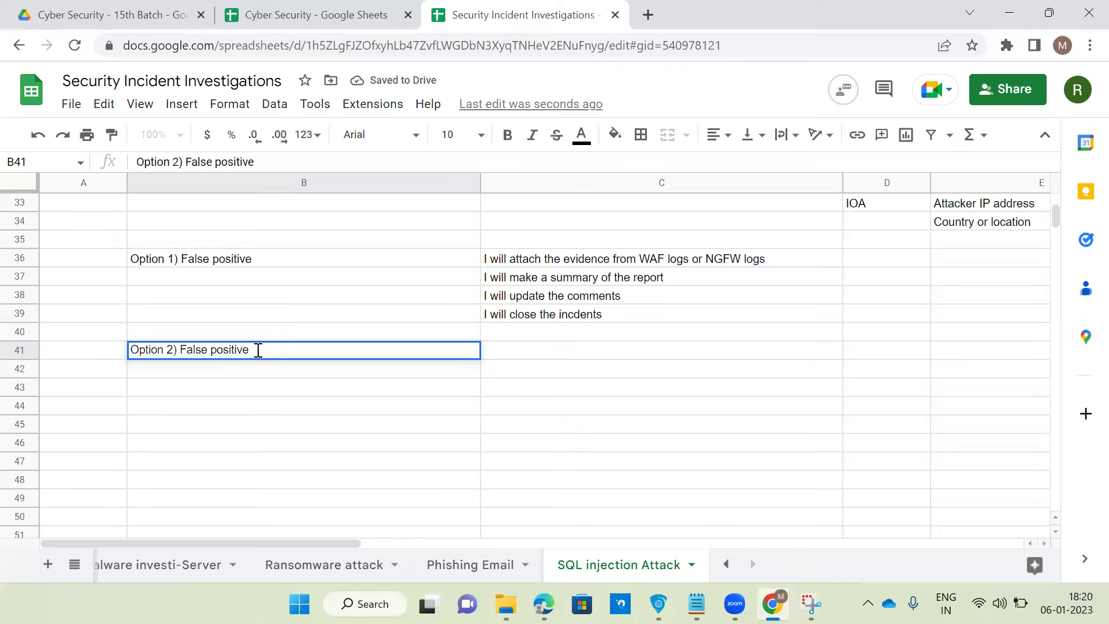
# Replace "False positive" with "True Positve" in the Option 2 label in B41.
pyautogui.doubleClick(243, 351)
pyautogui.click(178, 346)
pyautogui.press('BackSpace')
pyautogui.click(262, 348)
pyautogui.doubleClick(235, 349)
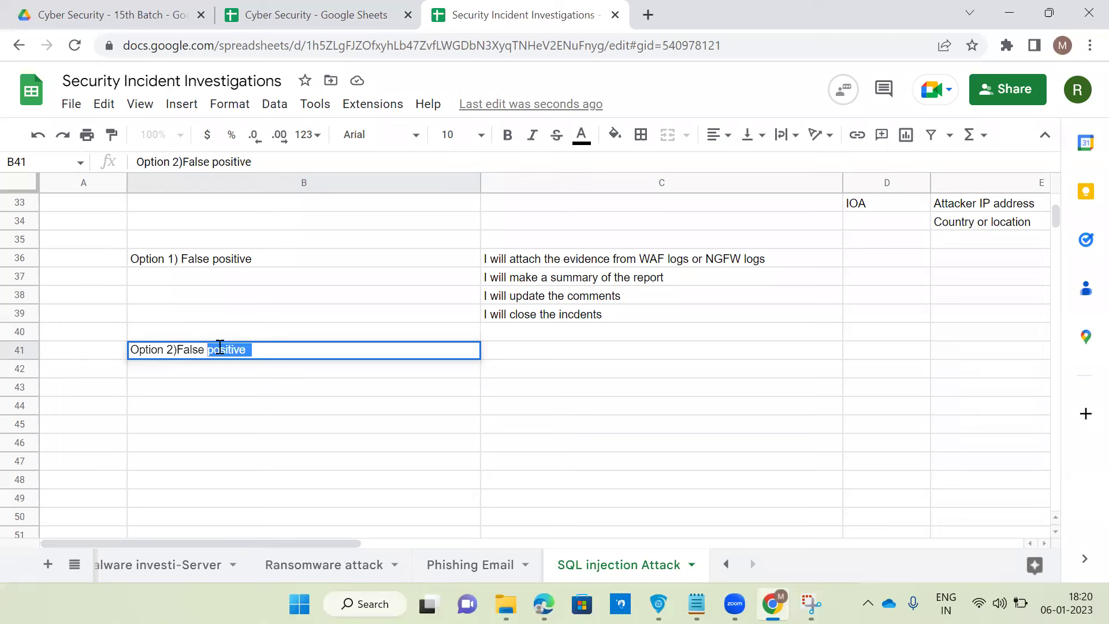
pyautogui.press('BackSpace')
pyautogui.press('BackSpace')
pyautogui.press('BackSpace')
pyautogui.press('BackSpace')
pyautogui.press('BackSpace')
pyautogui.press('BackSpace')
pyautogui.press('BackSpace')
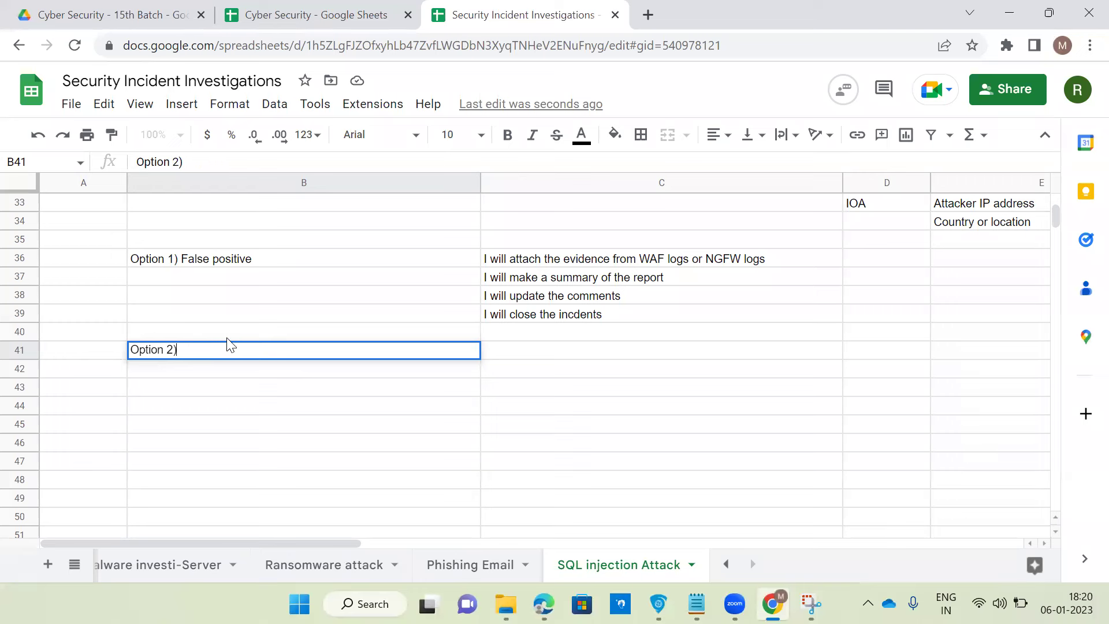
pyautogui.write('GTrue')
pyautogui.press('BackSpace')
pyautogui.press('BackSpace')
pyautogui.press('BackSpace')
pyautogui.press('BackSpace')
pyautogui.press('BackSpace')
pyautogui.write('True Positve')
pyautogui.click(286, 409)
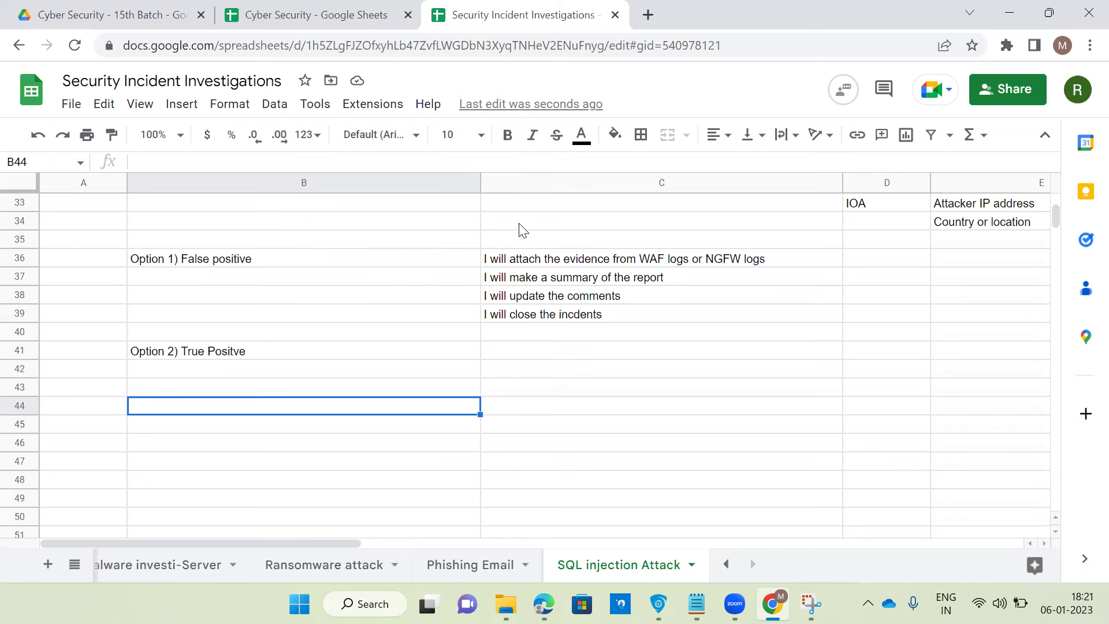
# Enter "i will contact the Backend DB server team and will ask couple of questions" in cell C41.
pyautogui.click(518, 351)
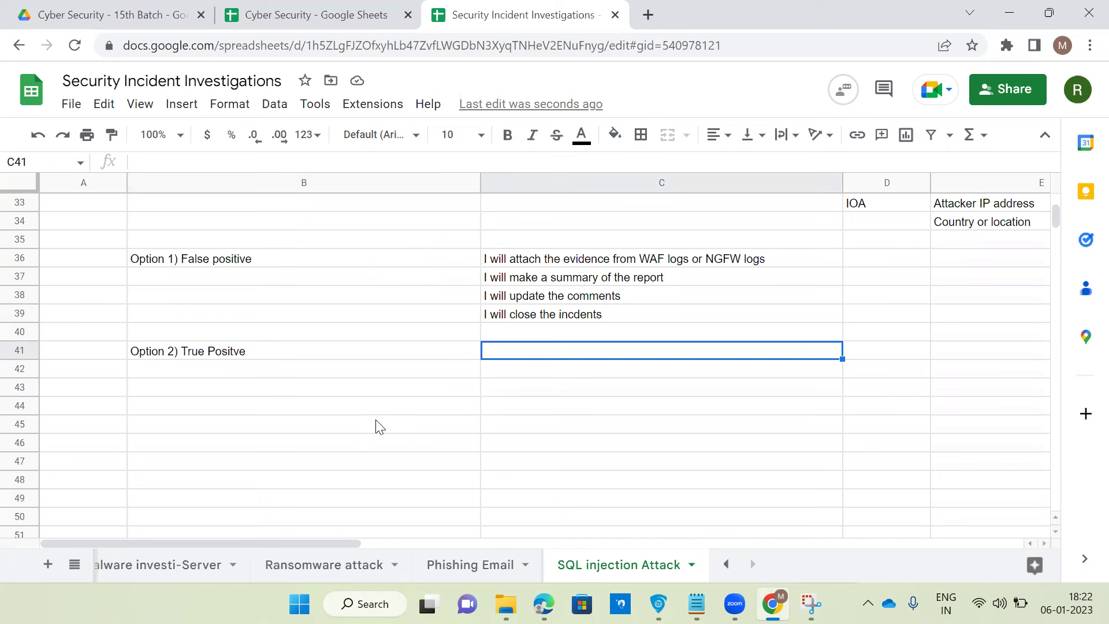
pyautogui.write('I w')
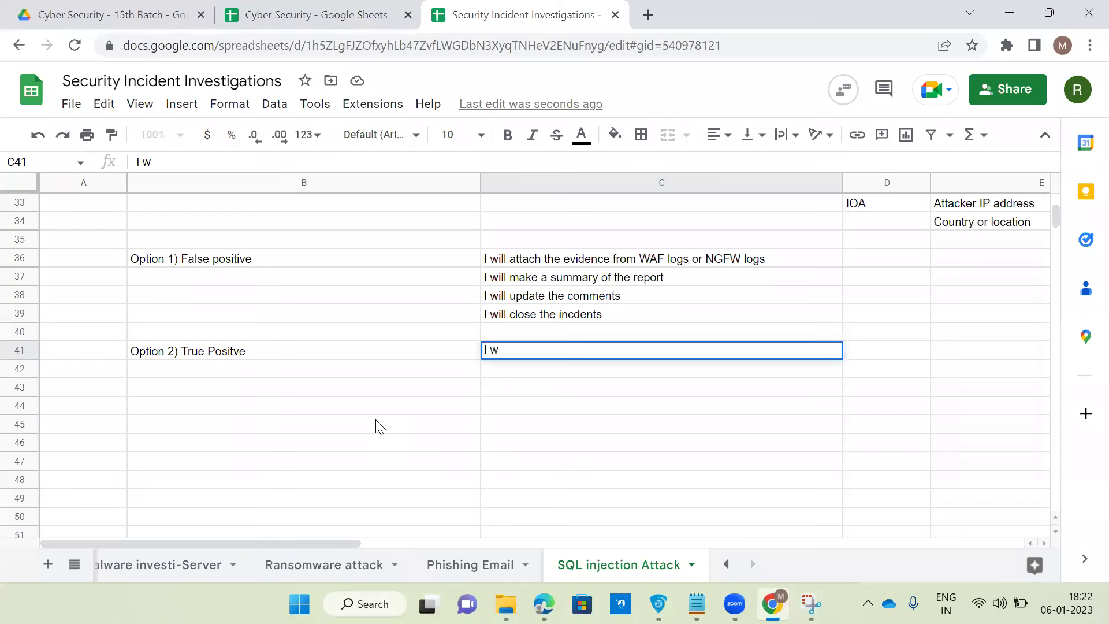
pyautogui.press('BackSpace')
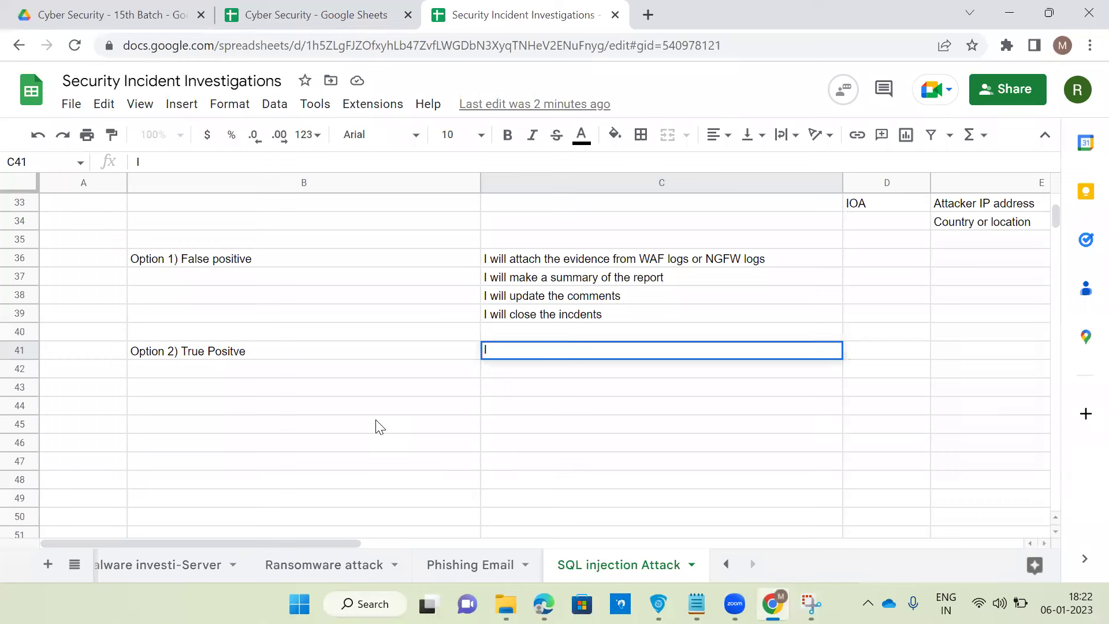
pyautogui.write('will contact ')
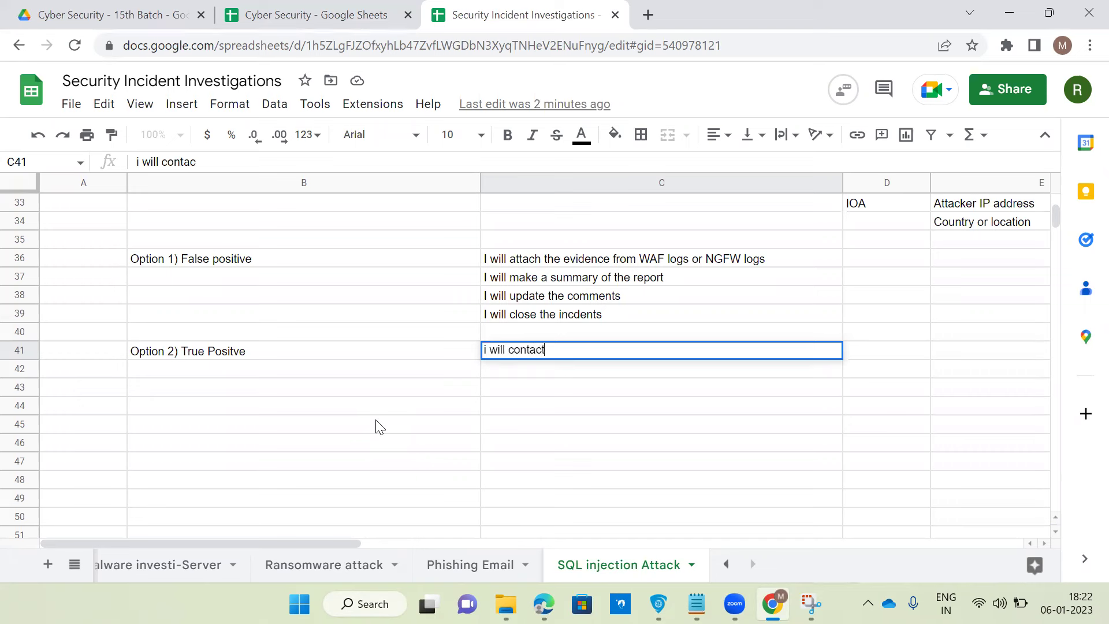
pyautogui.write('the Backend server')
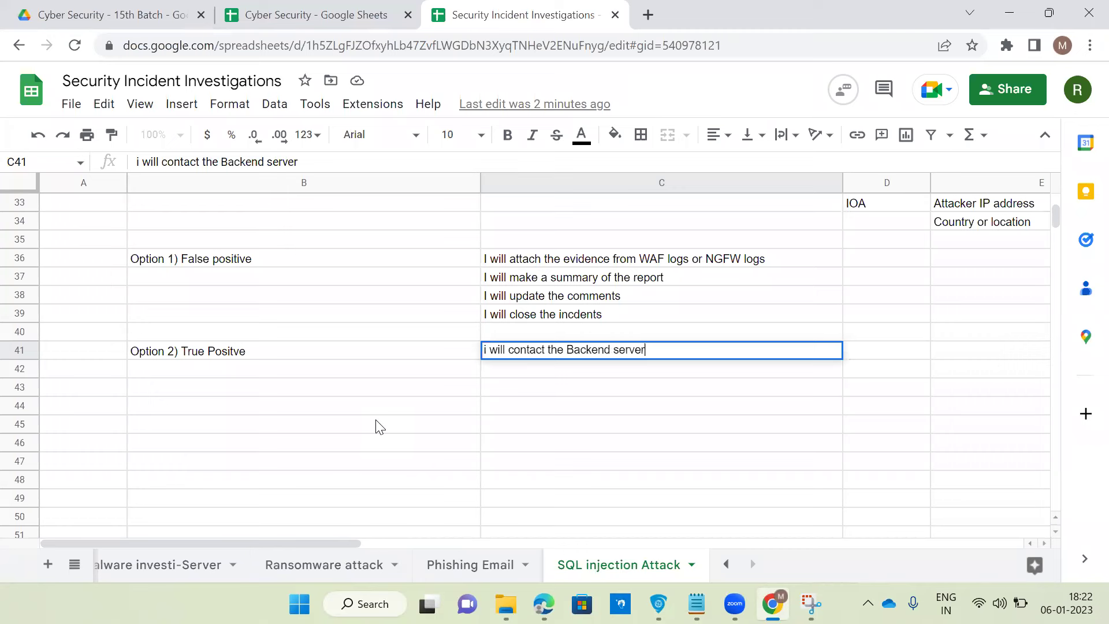
pyautogui.press('BackSpace')
pyautogui.press('BackSpace')
pyautogui.press('BackSpace')
pyautogui.press('BackSpace')
pyautogui.press('BackSpace')
pyautogui.press('BackSpace')
pyautogui.write('DB server team')
pyautogui.write(' is there an')
pyautogui.write('y back')
pyautogui.press('BackSpace')
pyautogui.press('BackSpace')
pyautogui.press('BackSpace')
pyautogui.press('BackSpace')
pyautogui.press('BackSpace')
pyautogui.press('BackSpace')
pyautogui.press('BackSpace')
pyautogui.press('BackSpace')
pyautogui.press('BackSpace')
pyautogui.press('BackSpace')
pyautogui.press('BackSpace')
pyautogui.press('BackSpace')
pyautogui.press('BackSpace')
pyautogui.press('BackSpace')
pyautogui.press('BackSpace')
pyautogui.press('BackSpace')
pyautogui.press('BackSpace')
pyautogui.write('and will ask couple of questions')
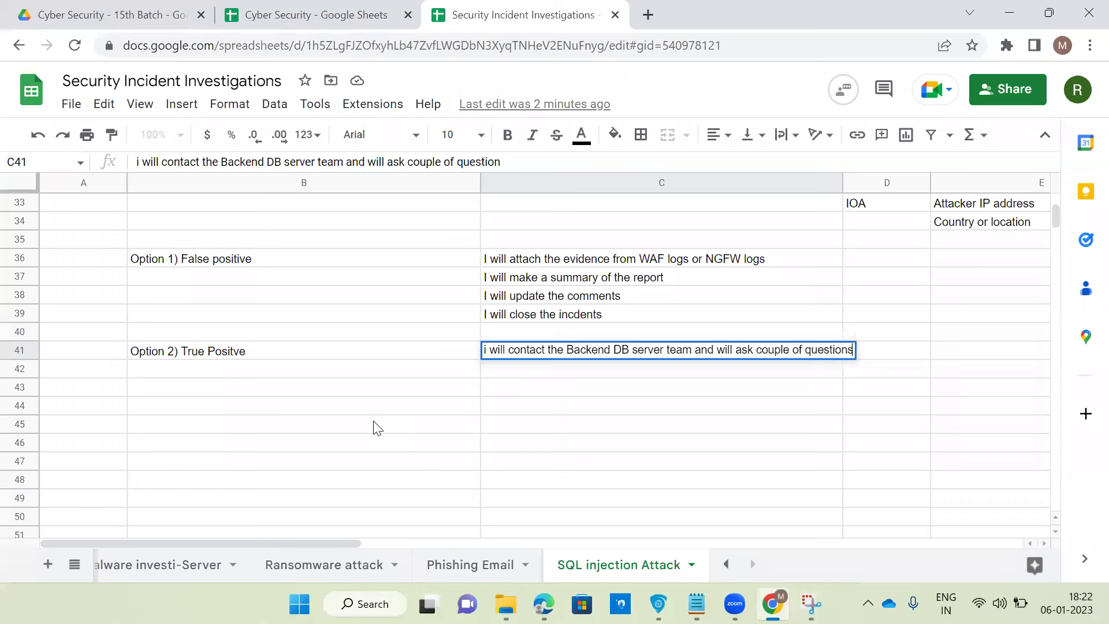
pyautogui.press('Return')
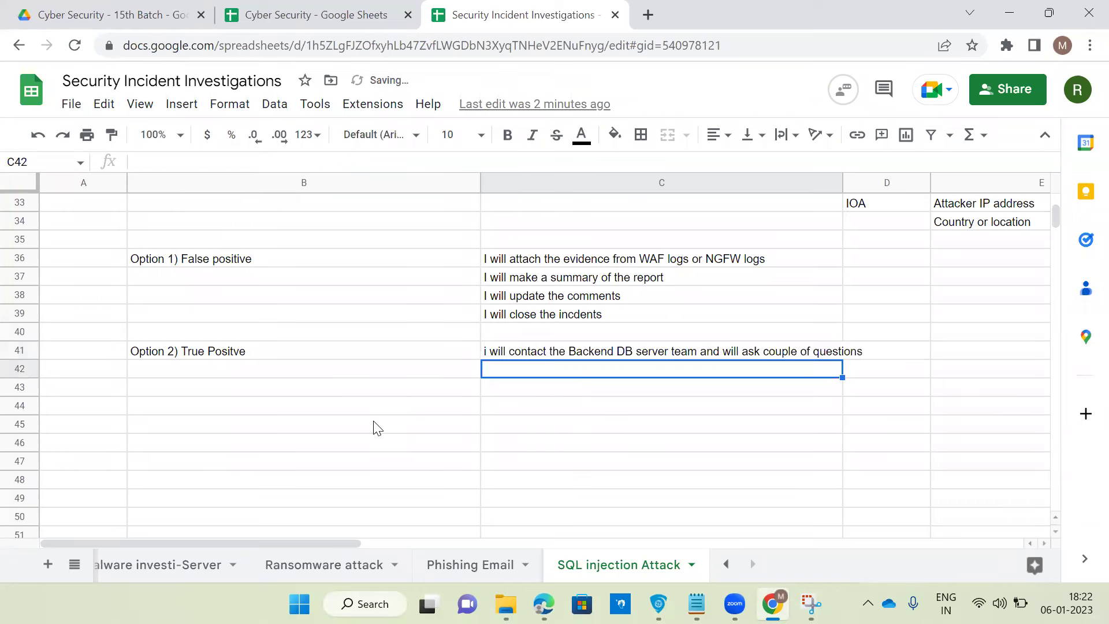
# Enter the questions "a) High availibity" in cell C42 and "b) Number of users going to impact" in C43.
pyautogui.write('a) ')
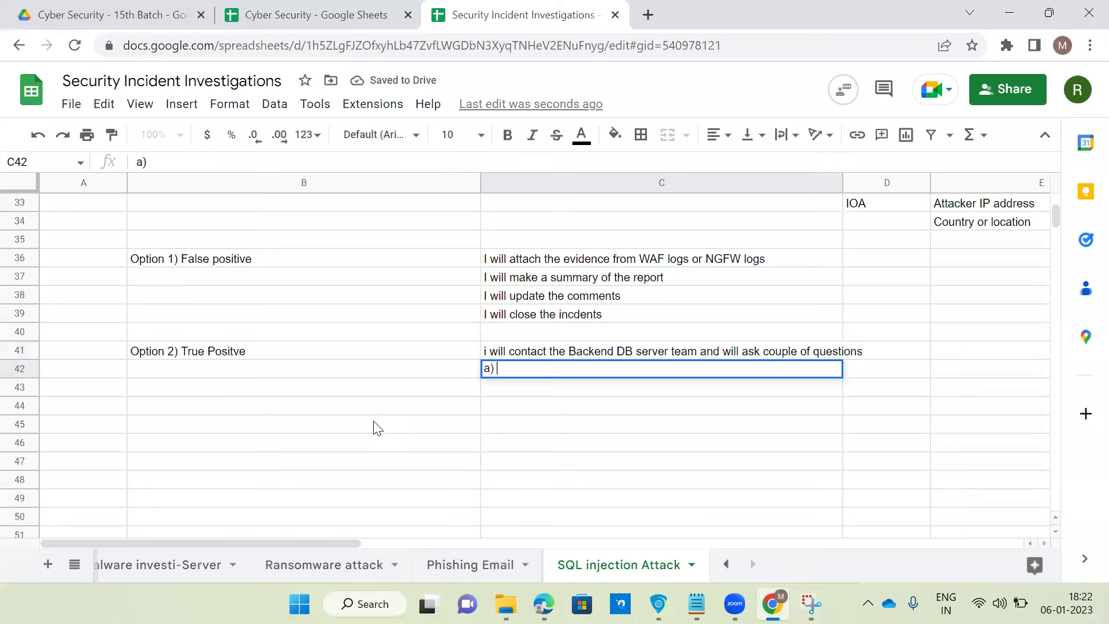
pyautogui.write('High availibity')
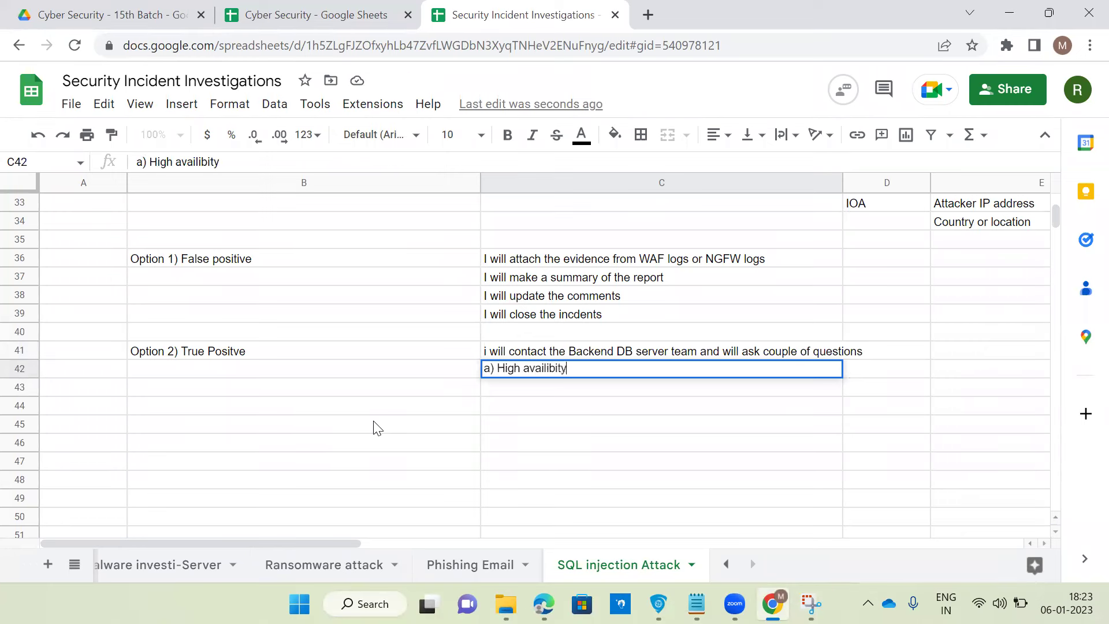
pyautogui.press('Return')
pyautogui.write('b')
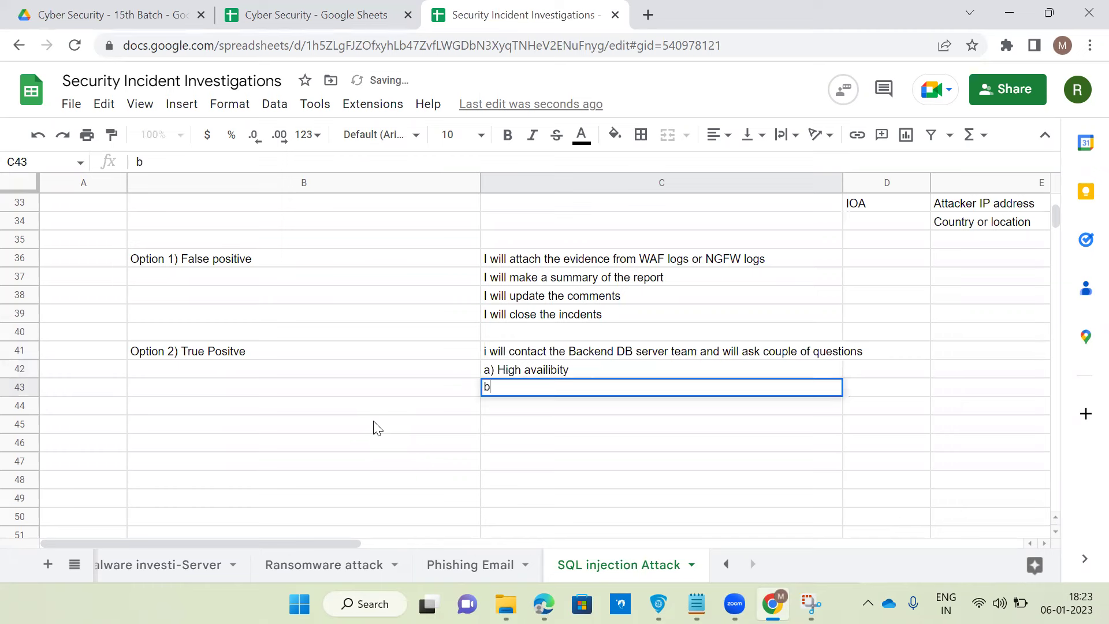
pyautogui.write(') Number')
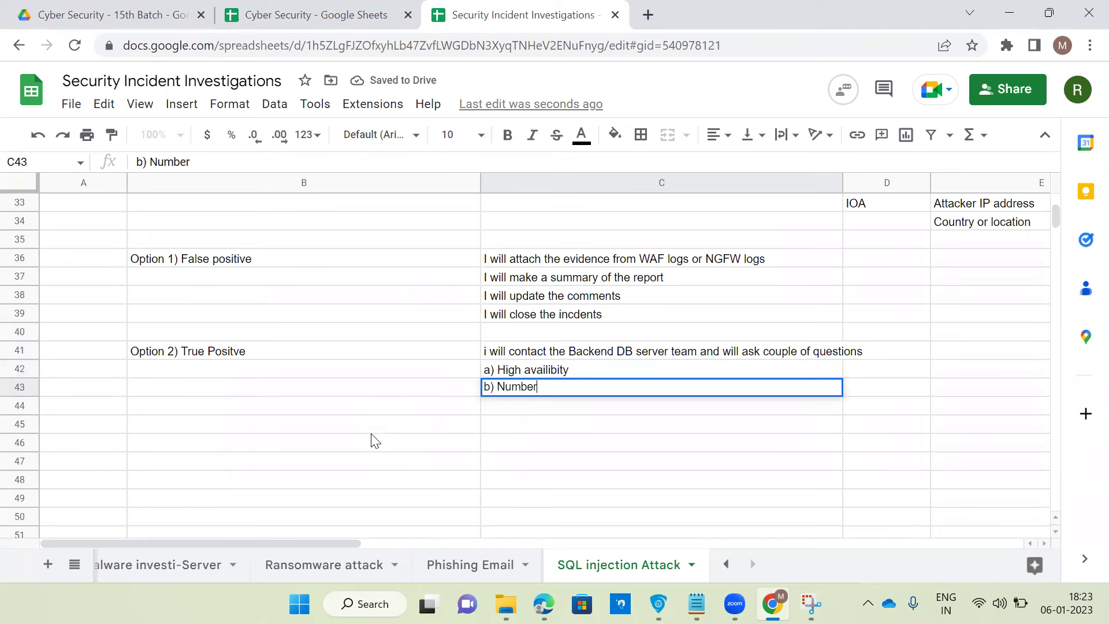
pyautogui.write('o')
pyautogui.press('BackSpace')
pyautogui.write('of u')
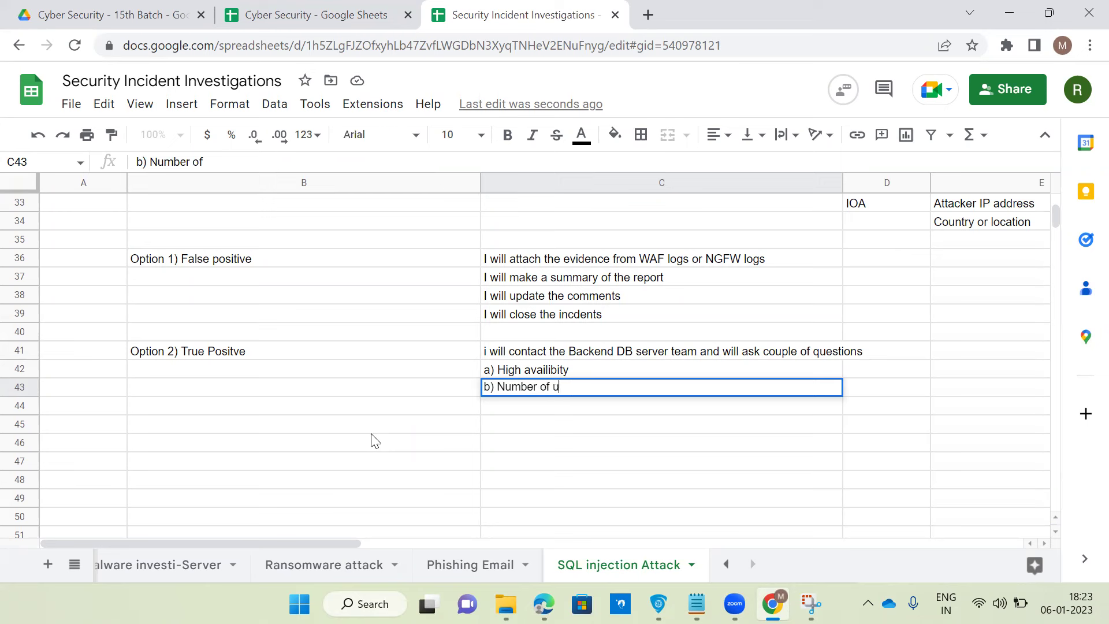
pyautogui.write('sers going t')
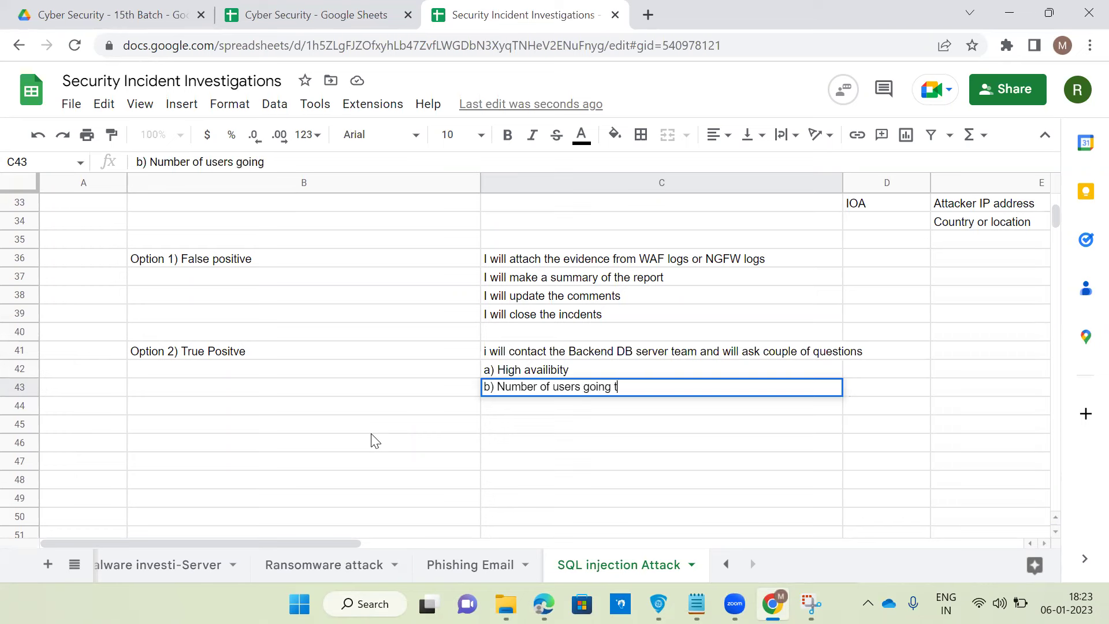
pyautogui.write('o impact')
pyautogui.press('Return')
# Enter "c) are you taking regular back ups?" in cell C44 and "d) Are they any critical applications running on?" in C45.
pyautogui.write('c) Back')
pyautogui.press('BackSpace')
pyautogui.press('BackSpace')
pyautogui.press('BackSpace')
pyautogui.press('BackSpace')
pyautogui.write('are you taking regular back ups?')
pyautogui.press('Return')
pyautogui.write('d)')
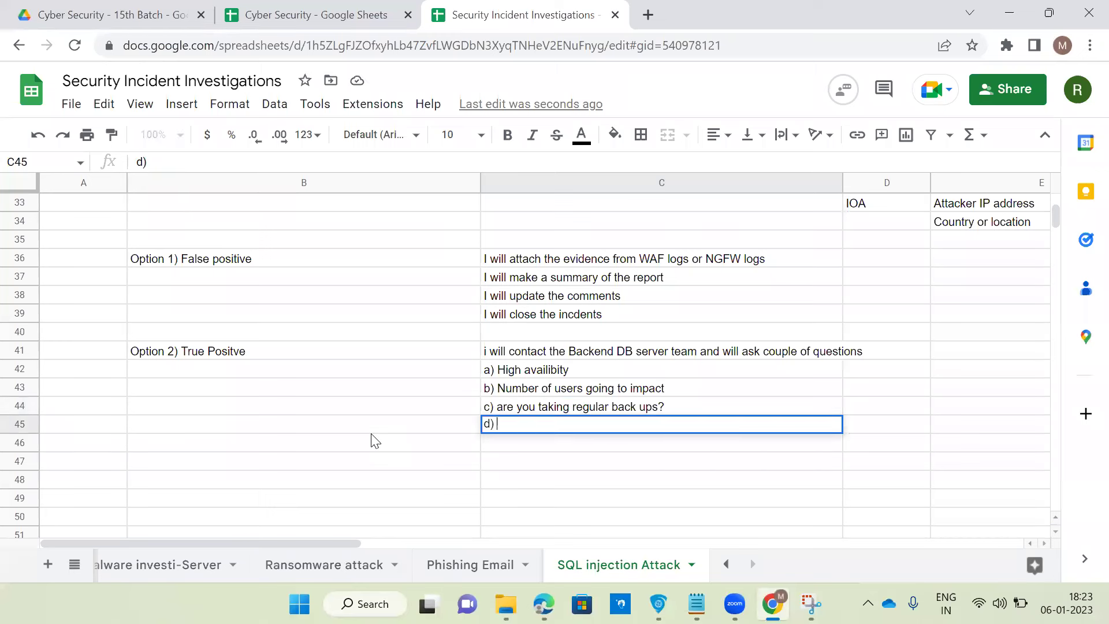
pyautogui.write('Are they any critical applic')
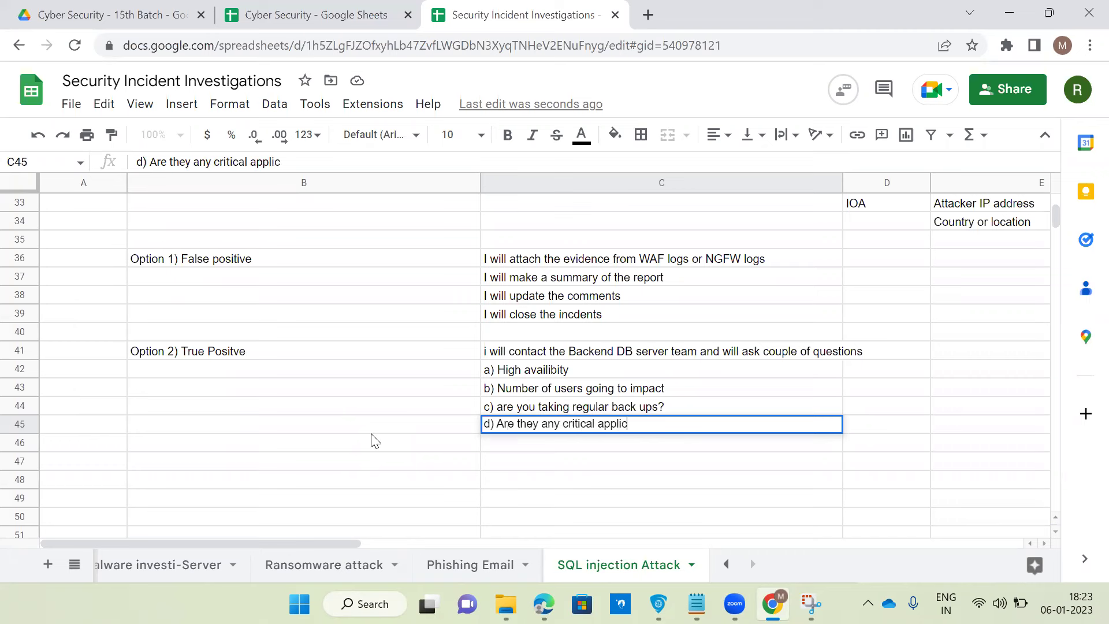
pyautogui.write('ations running on?')
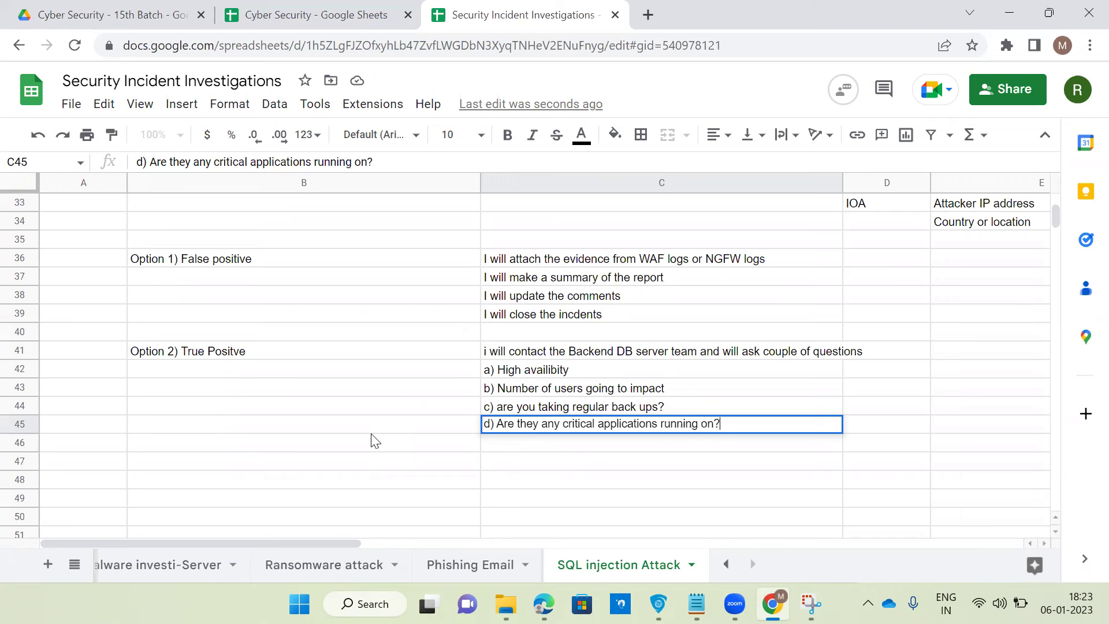
pyautogui.press('Return')
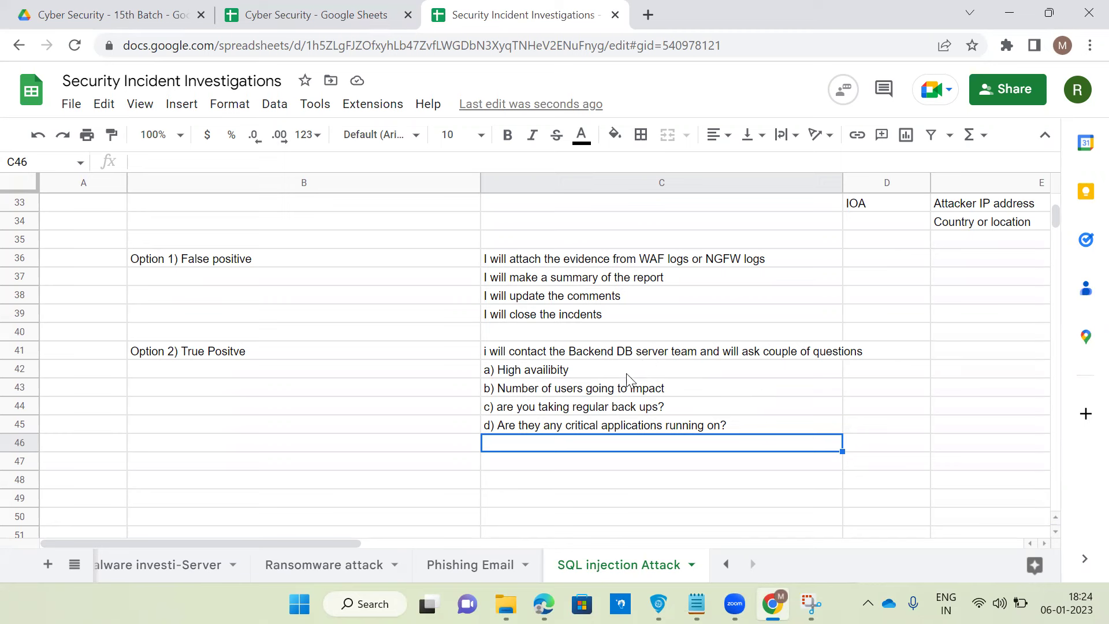
pyautogui.click(659, 354)
pyautogui.moveTo(630, 379); pyautogui.dragTo(587, 424)
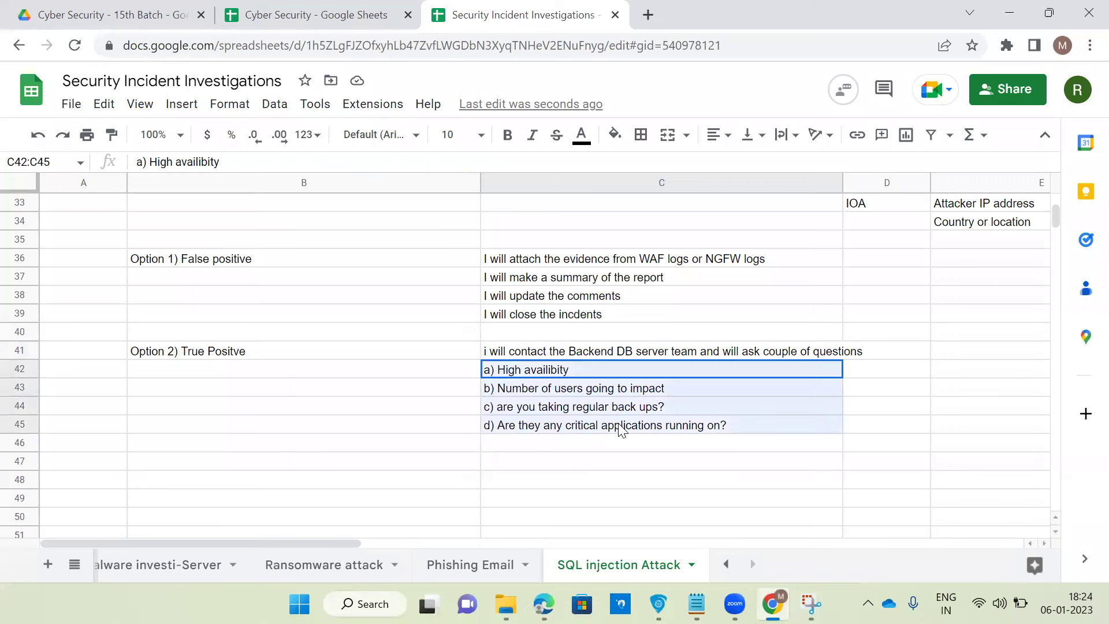
pyautogui.click(543, 462)
# Answer the four questions in column D: "Yes" in D42, 1000 in D43, and "yes" in both D44 and D45.
pyautogui.click(893, 373)
pyautogui.write('Yes')
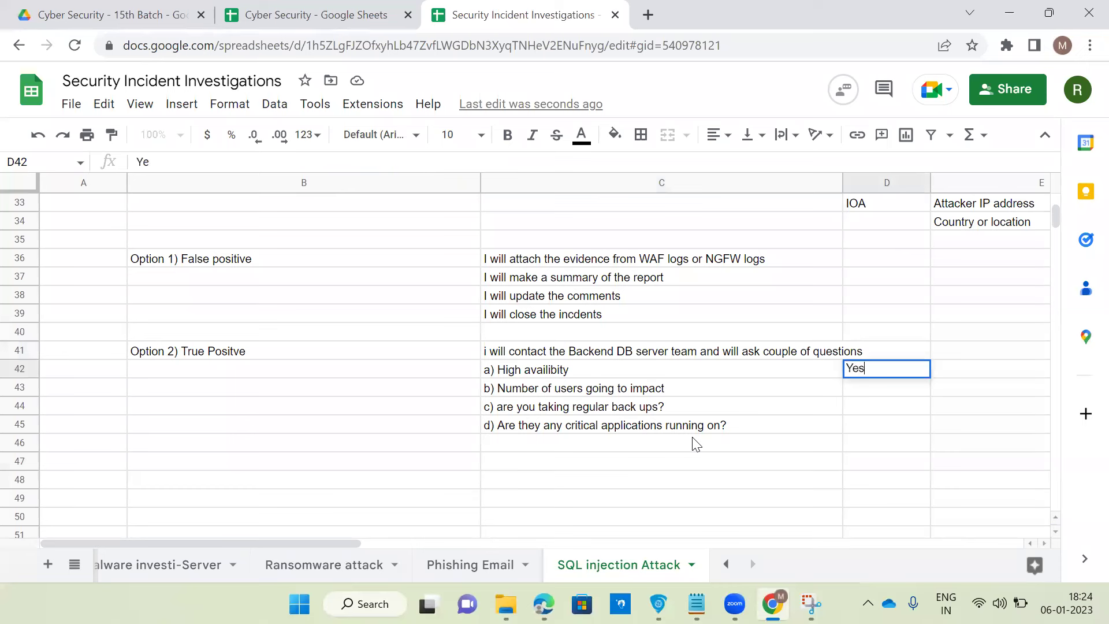
pyautogui.press('Return')
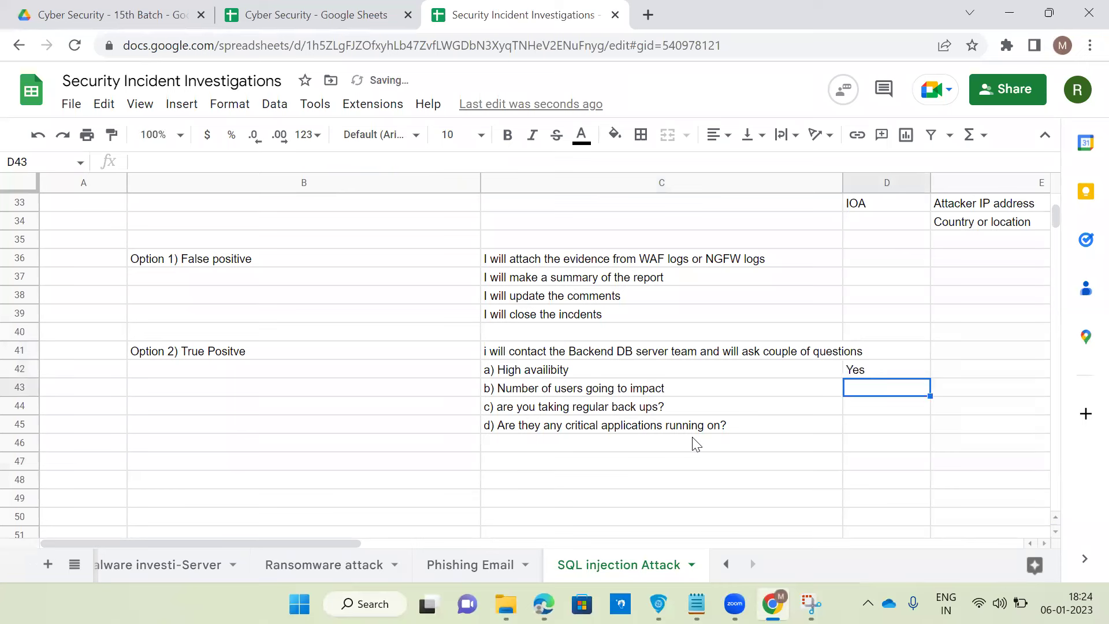
pyautogui.write('1000')
pyautogui.press('Return')
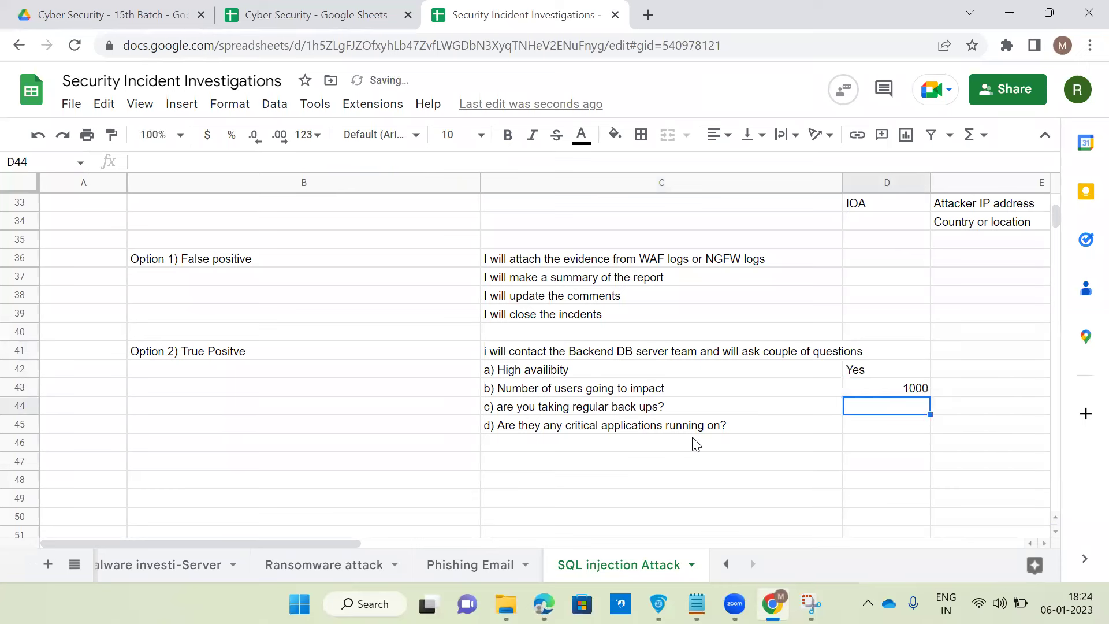
pyautogui.write('yes')
pyautogui.press('Return')
pyautogui.write('yes')
pyautogui.press('Return')
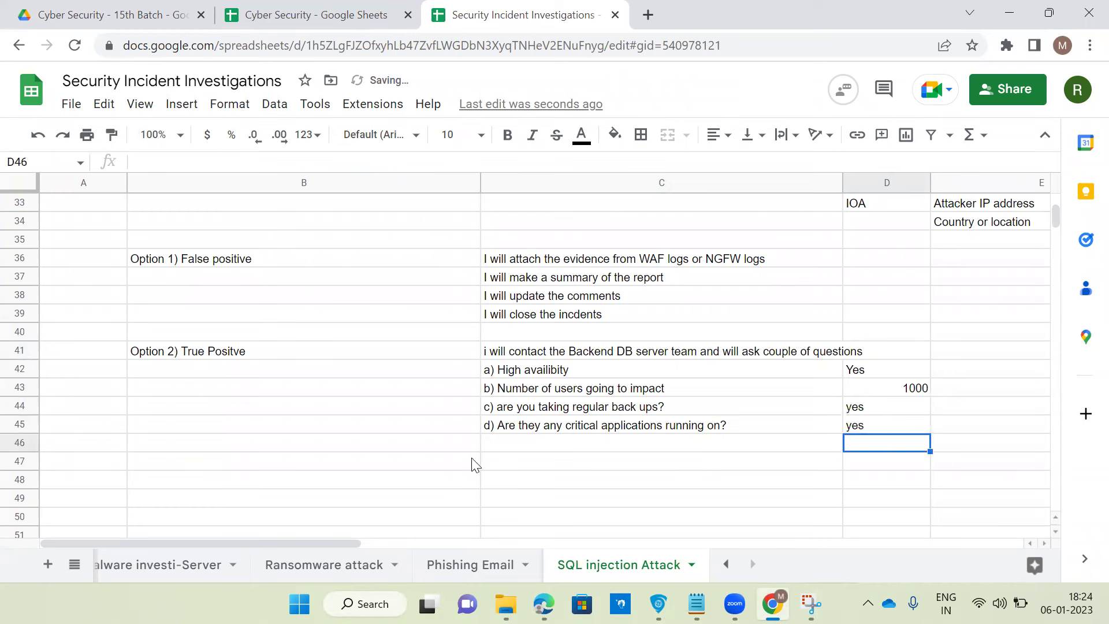
# Enter "Based on DB server confirmation with the help DB team we will take containemtn" in cell C46.
pyautogui.click(494, 446)
pyautogui.write('I')
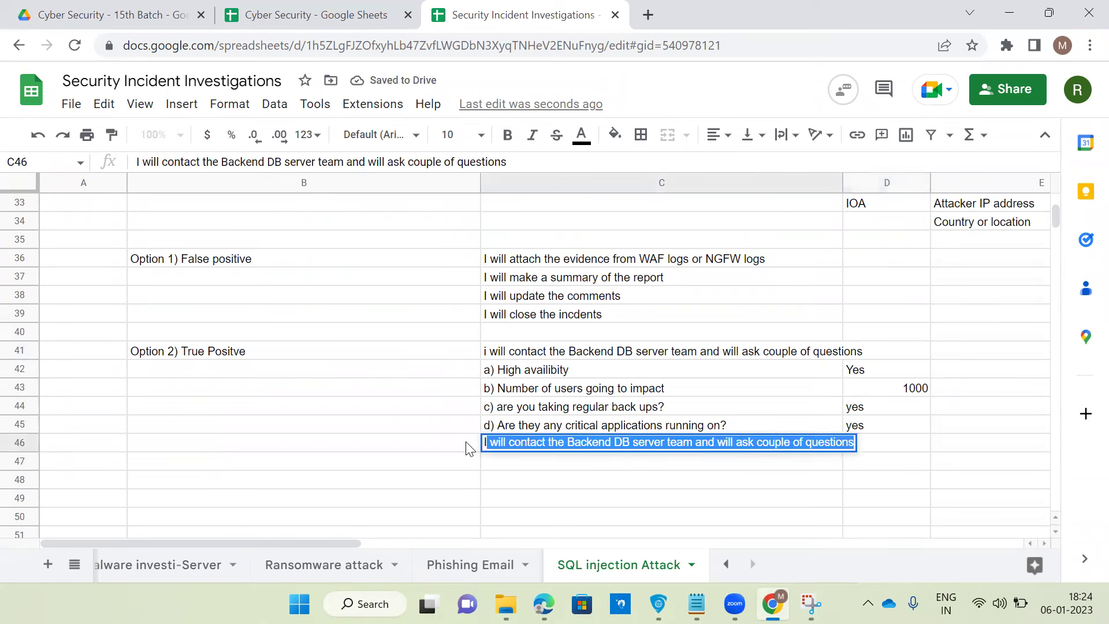
pyautogui.write('Base')
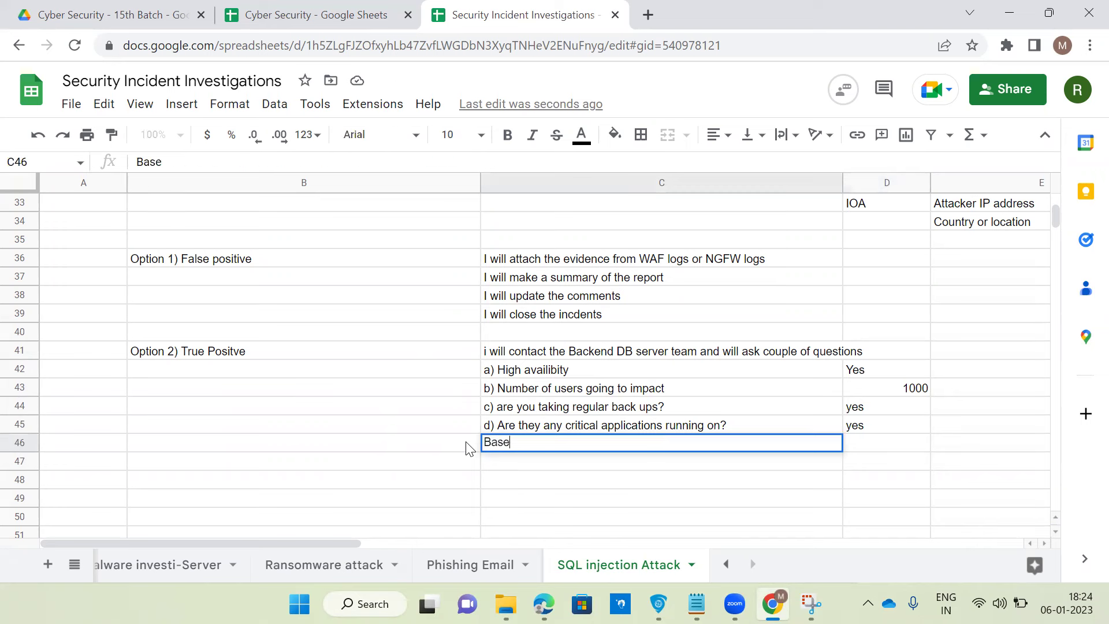
pyautogui.write('d on DB server confirmation with the help DB team we will take containemtn')
pyautogui.press('Return')
# Enter "we will clean infection" in cell C47 and "we wbring it back to high availibity" in C48.
pyautogui.write('we will')
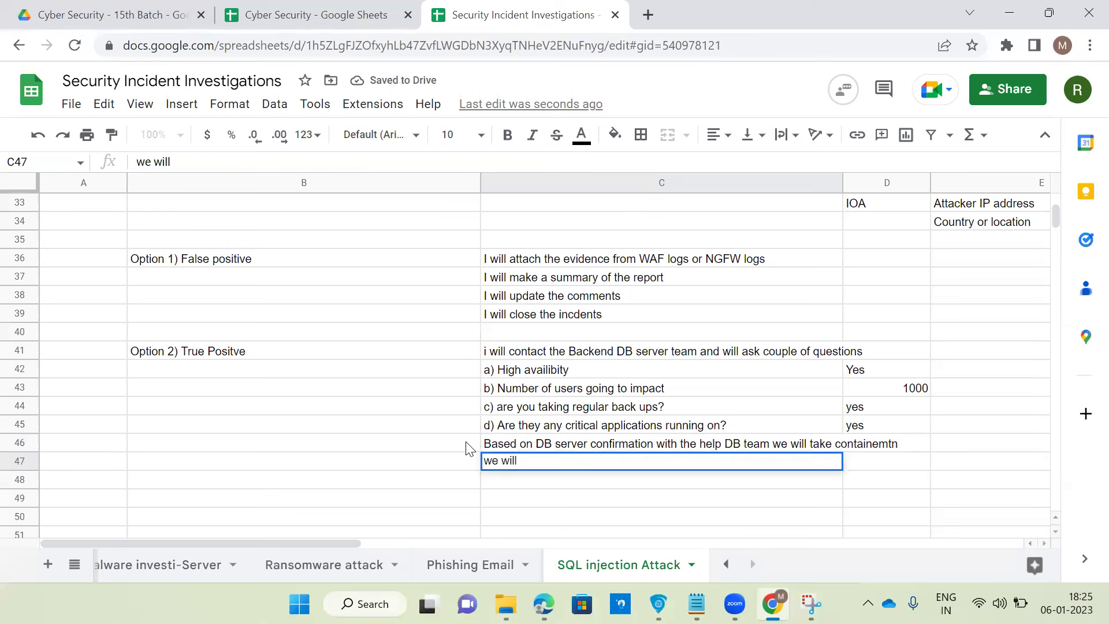
pyautogui.write(' clean infection')
pyautogui.press('Return')
pyautogui.write('we wbring ')
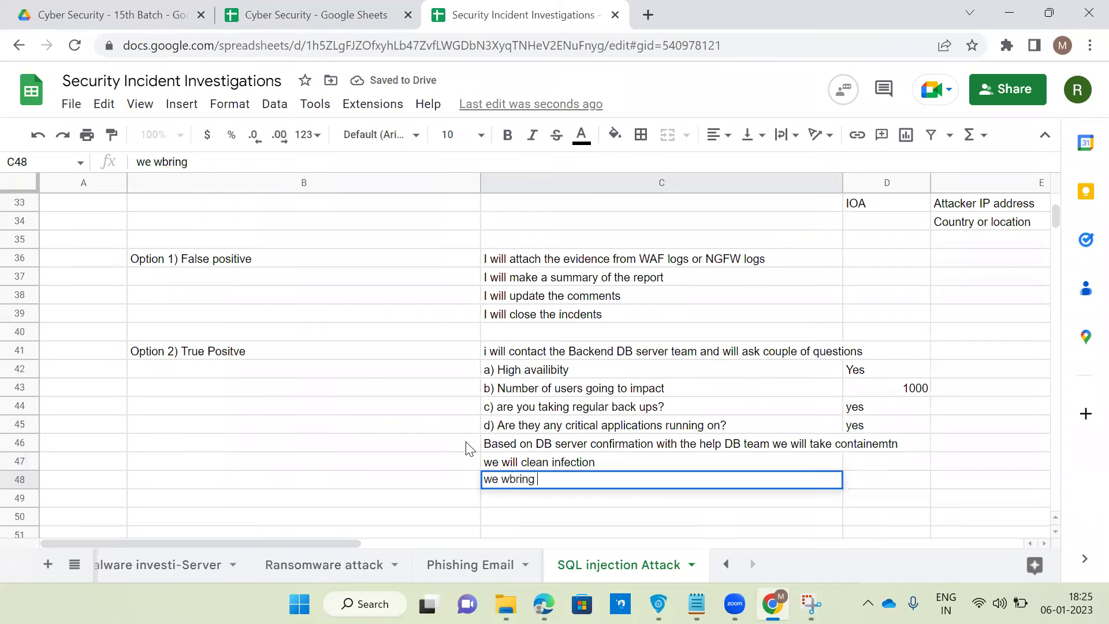
pyautogui.write('it back to high availibity')
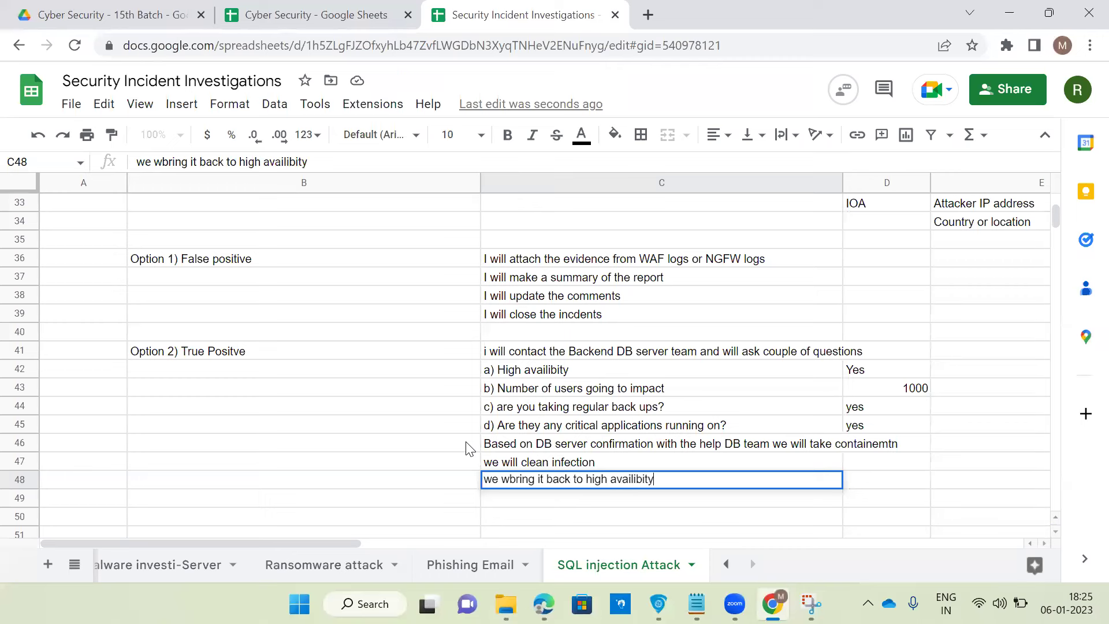
pyautogui.press('Return')
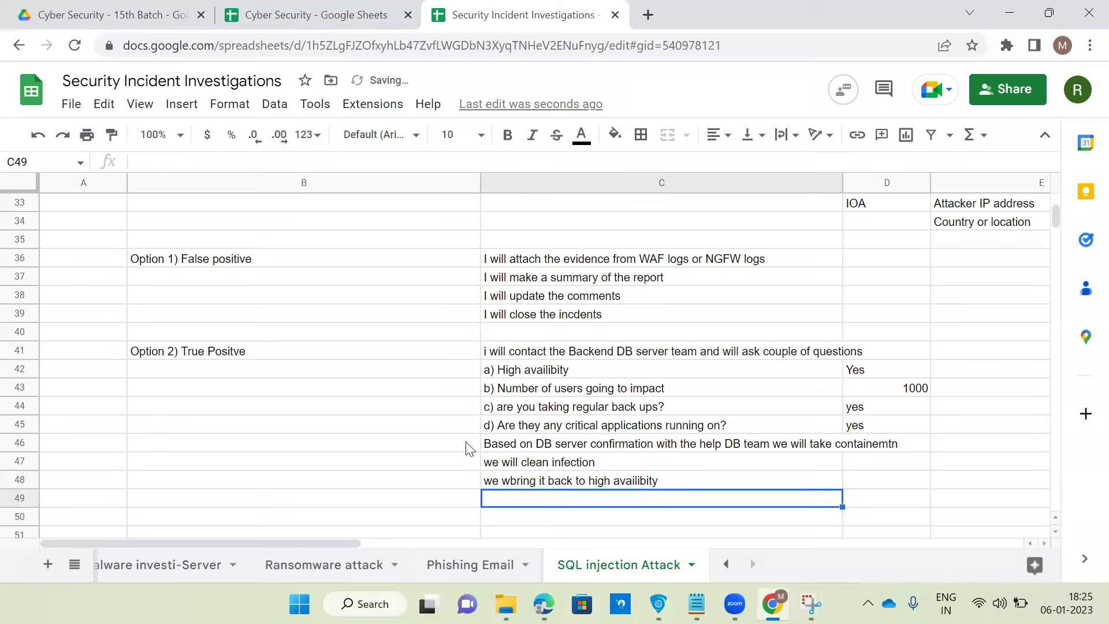
# Enter "Make sure that by cintacting DB team reset the passwords" in cell C49.
pyautogui.write('Ch')
pyautogui.press('BackSpace')
pyautogui.press('BackSpace')
pyautogui.write('Make sure ')
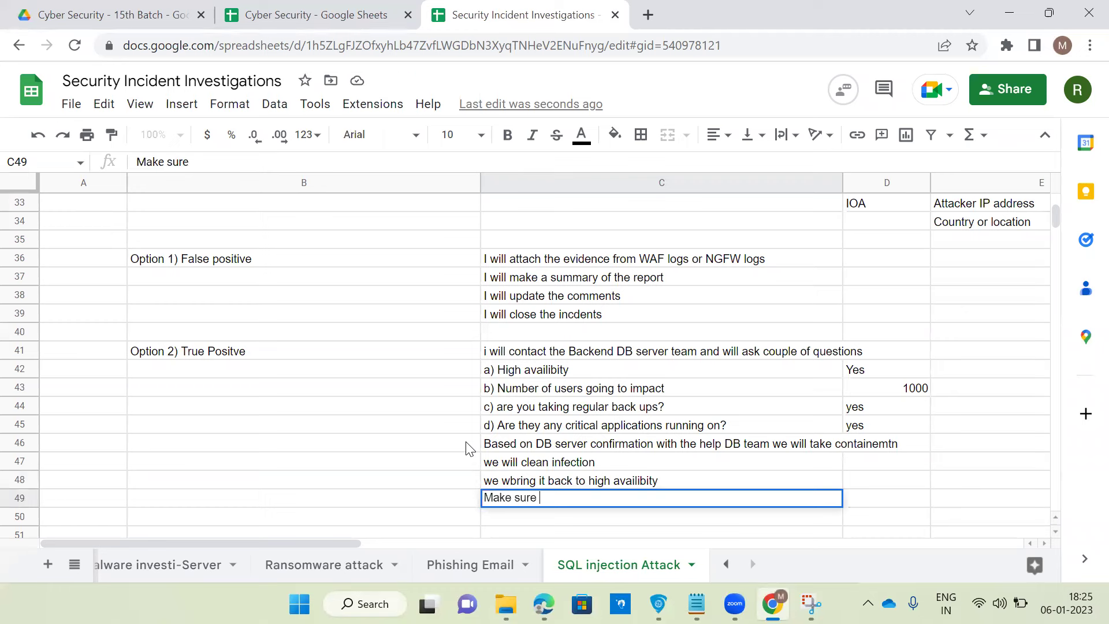
pyautogui.write('that by cin')
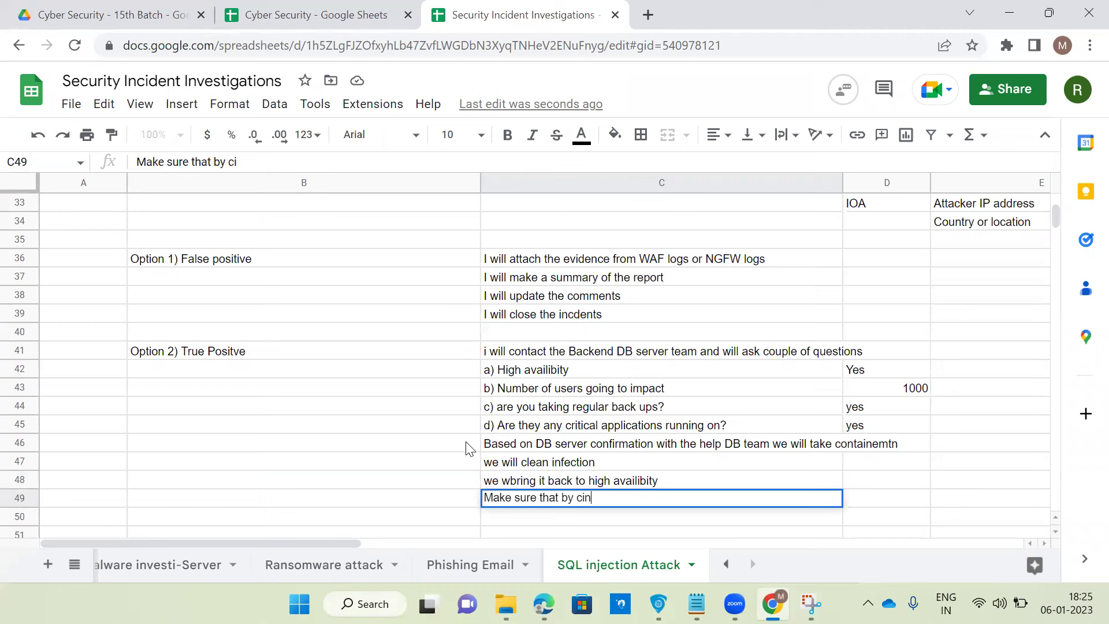
pyautogui.write('tacting DB ')
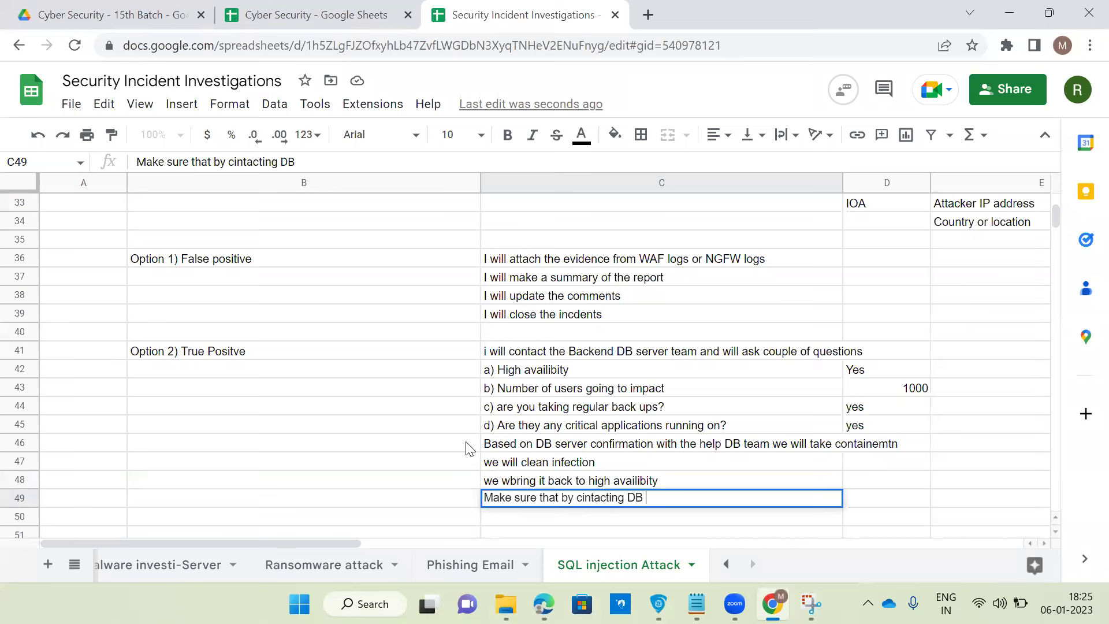
pyautogui.write('team reset the')
pyautogui.write('passwords')
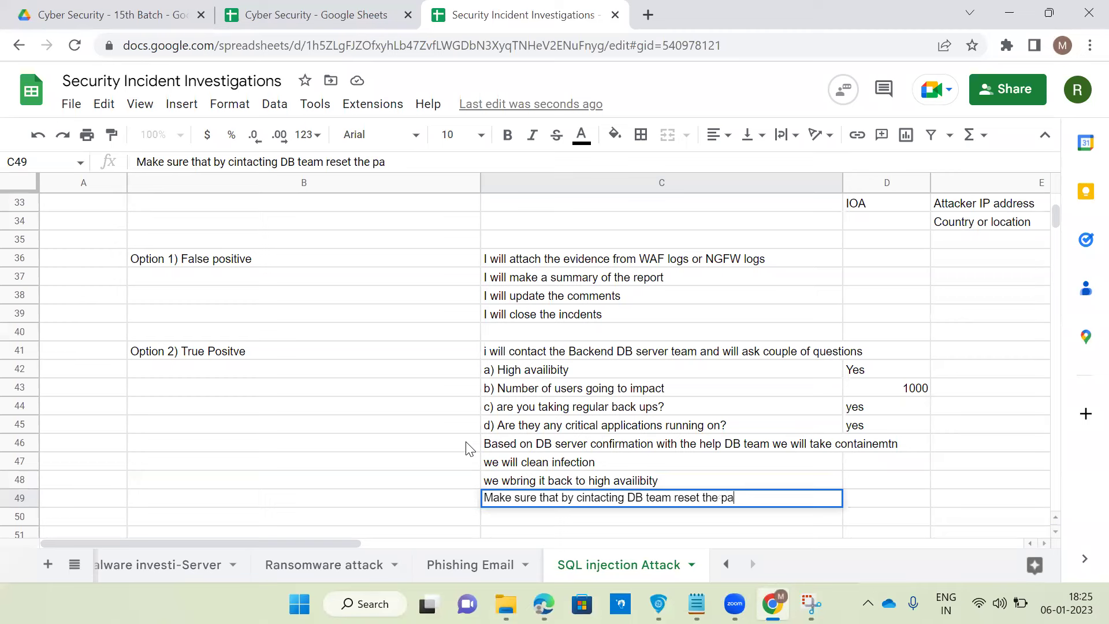
pyautogui.press('Return')
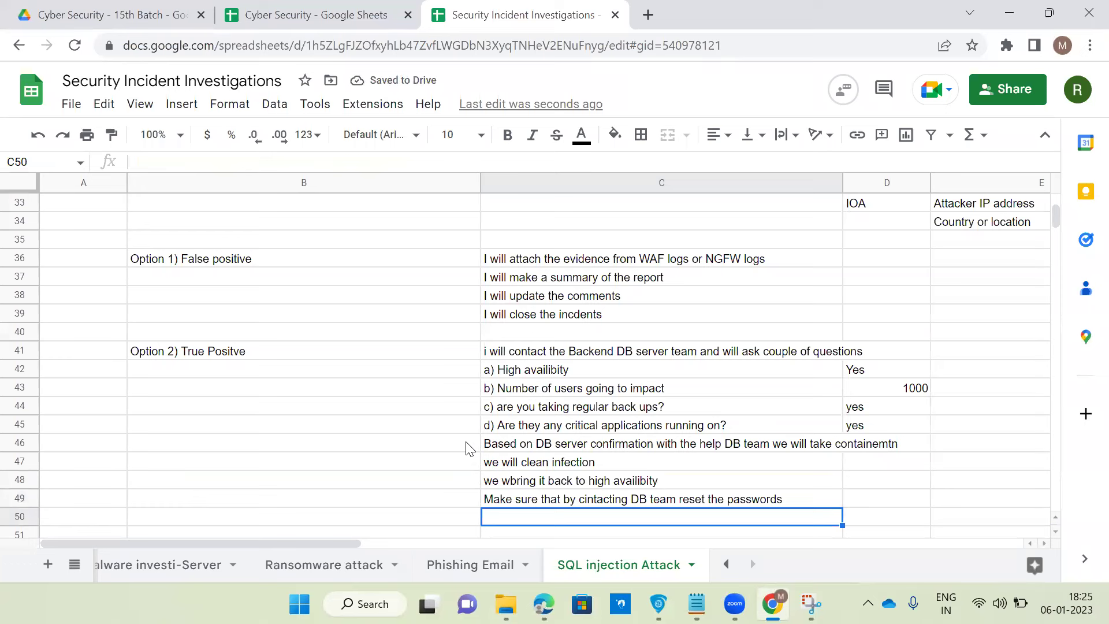
# Enter "re run the AV or vulnerability scans" in cell C50.
pyautogui.write('re run th')
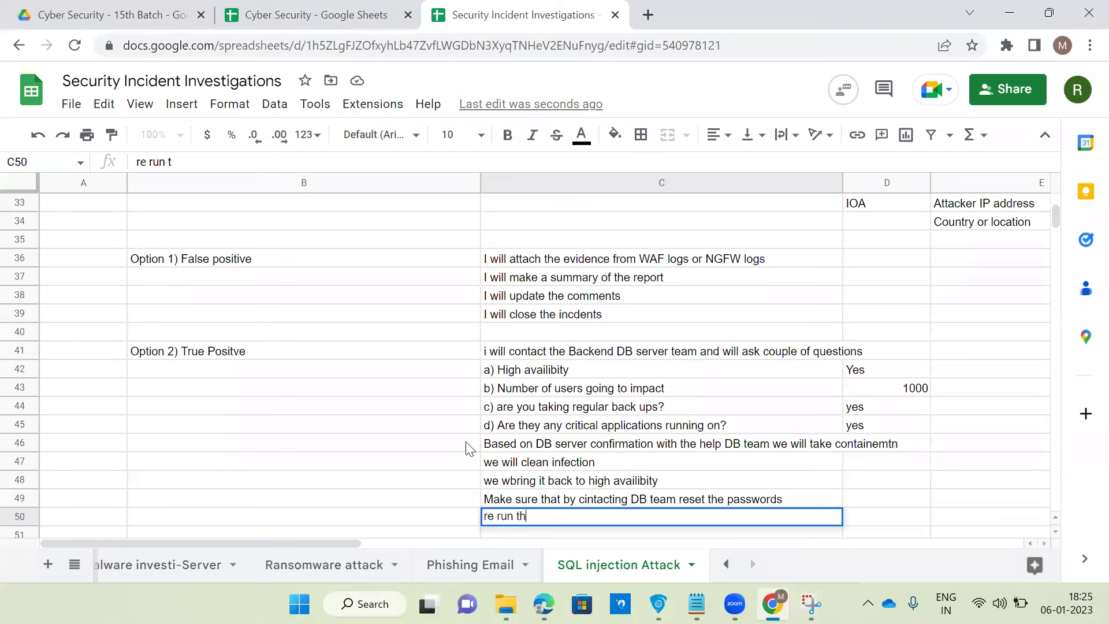
pyautogui.write('e AV or vulnerability scans')
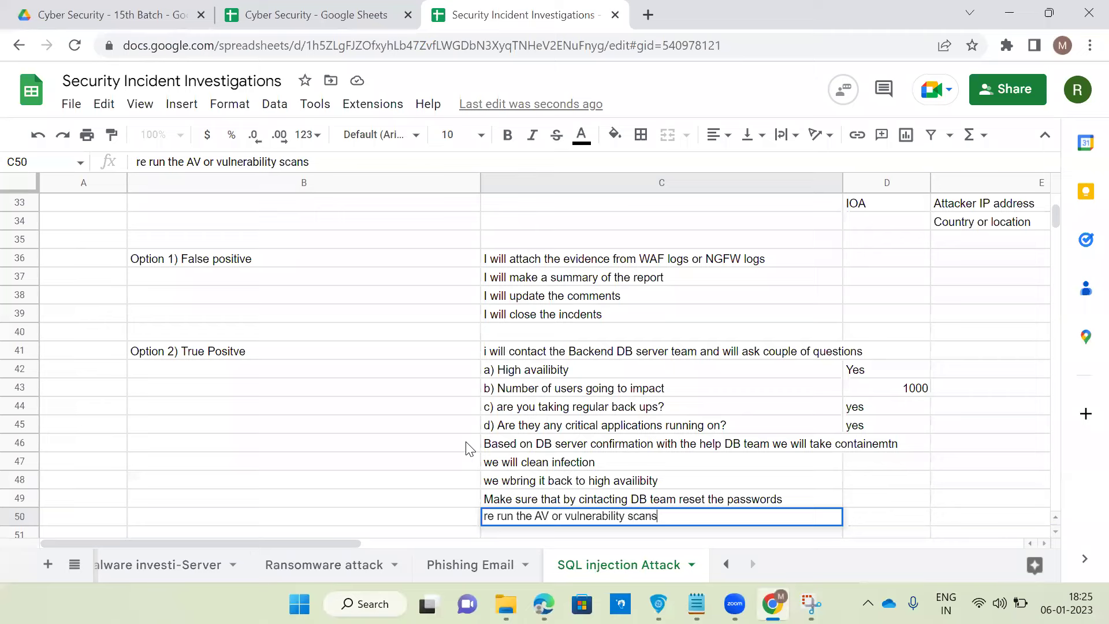
pyautogui.press('Return')
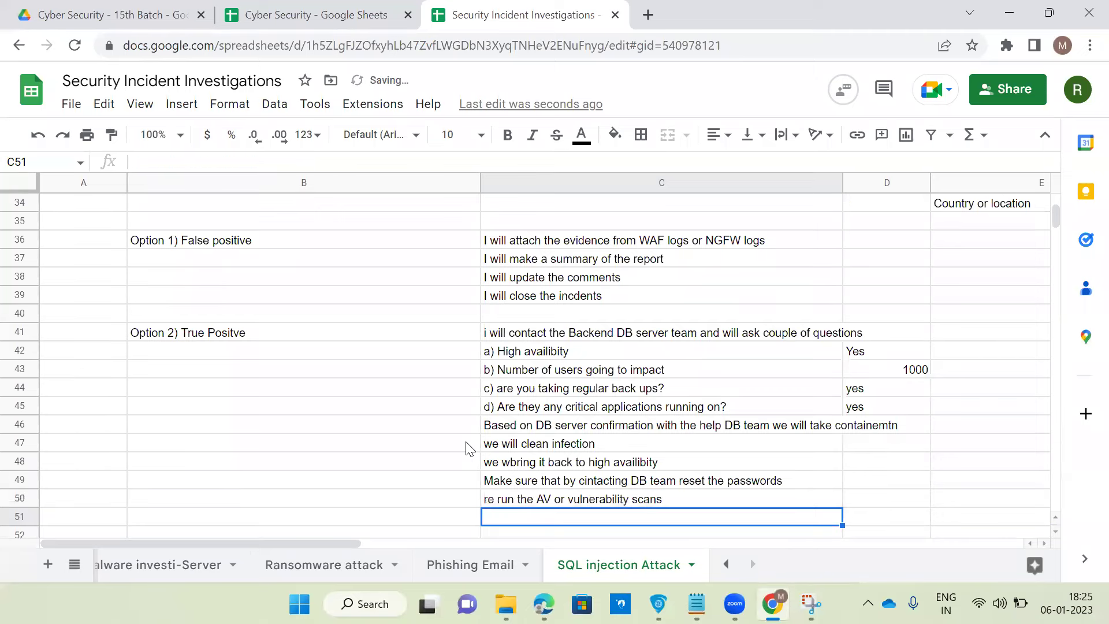
pyautogui.scroll(-3, 553, 399)
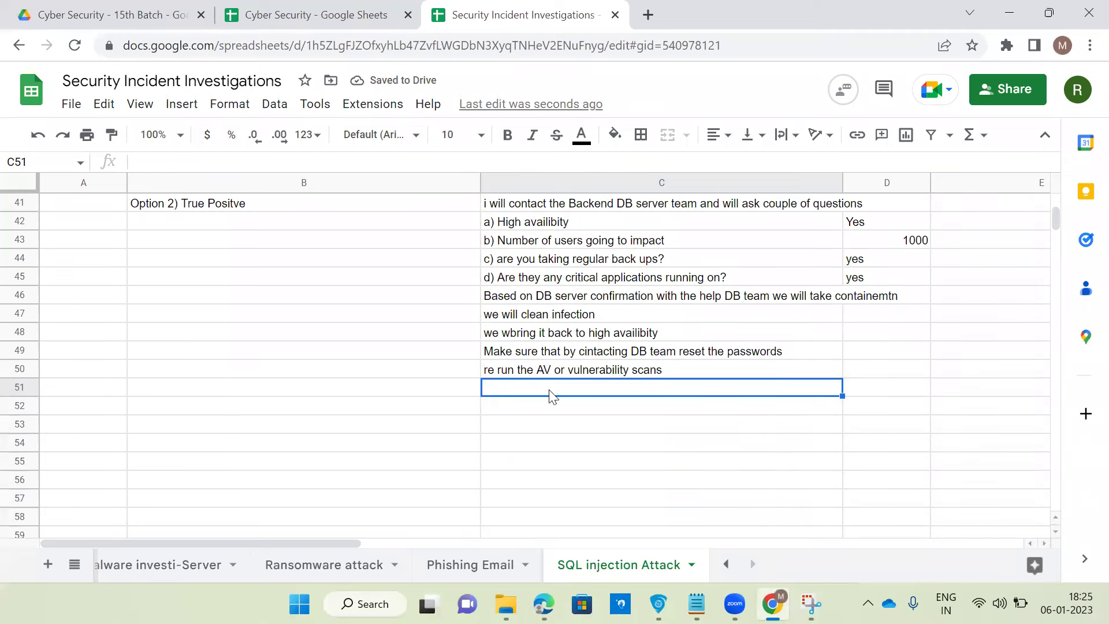
pyautogui.scroll(1, 563, 246)
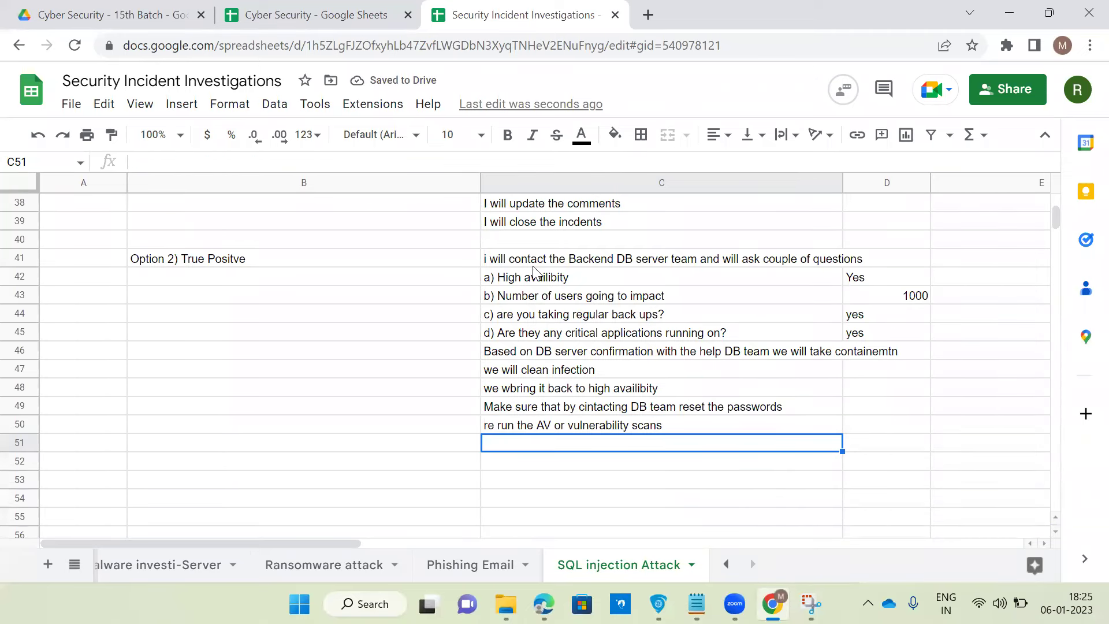
pyautogui.click(535, 263)
pyautogui.moveTo(530, 361); pyautogui.dragTo(535, 420)
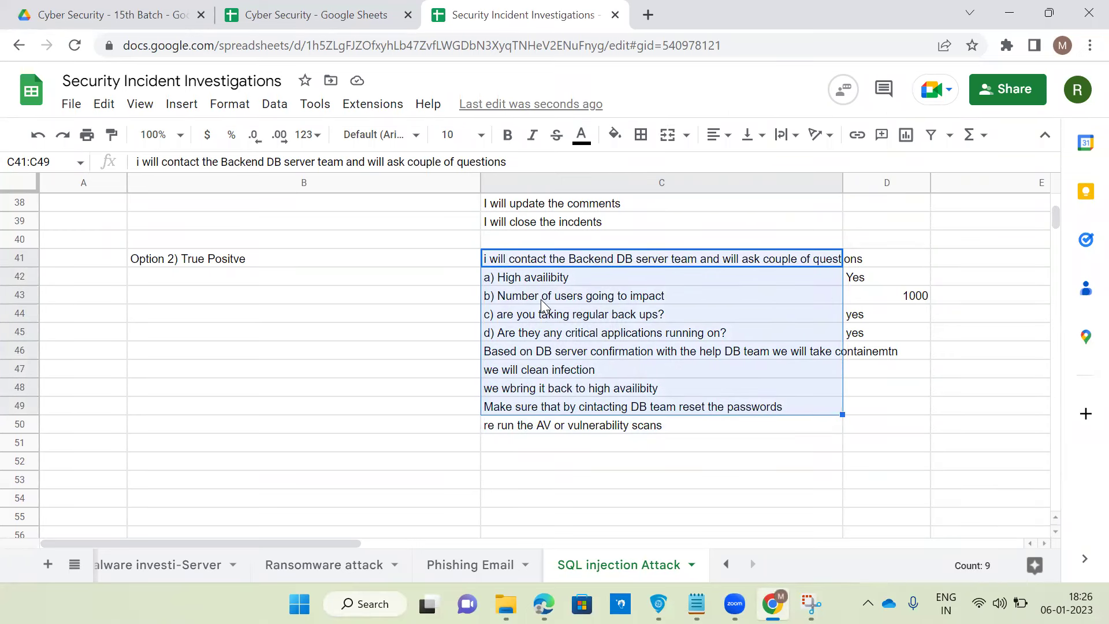
pyautogui.click(441, 335)
pyautogui.moveTo(528, 260); pyautogui.dragTo(527, 431)
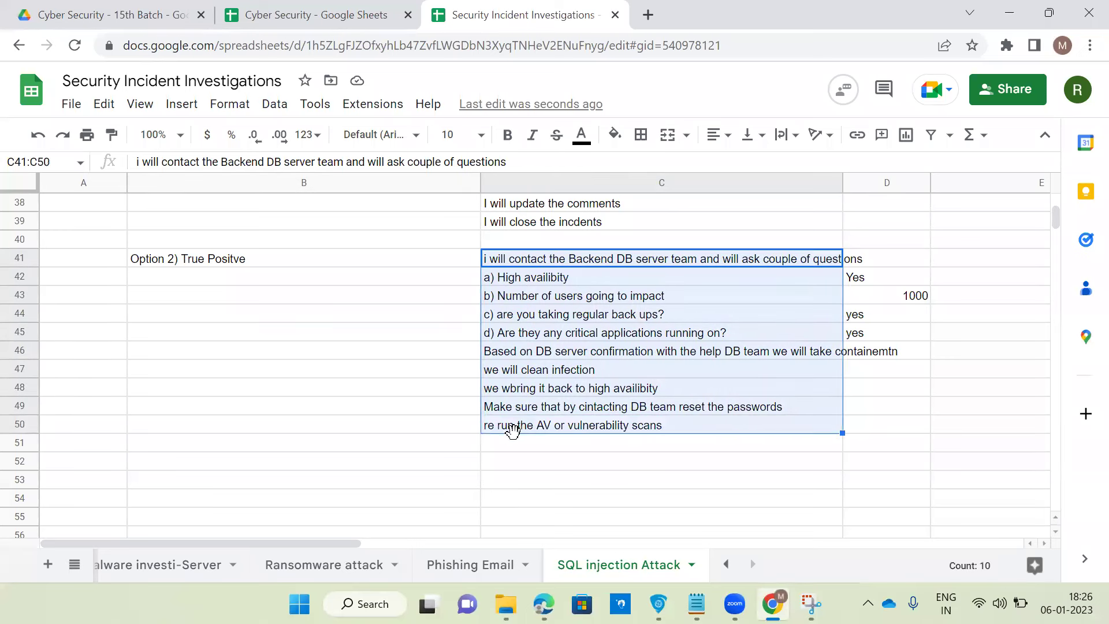
# Enter "I will raise to ticket Application devlpment to fix the SQL injection where ever input validation devlopment they have devloped wrong." in C51.
pyautogui.click(503, 450)
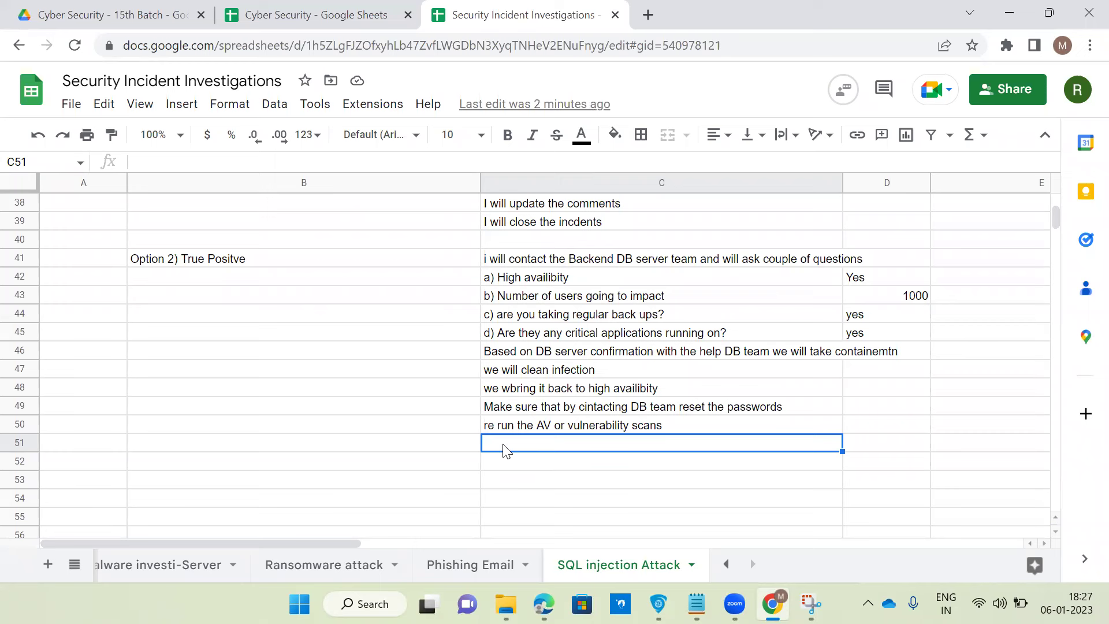
pyautogui.write('I will raise to ticket')
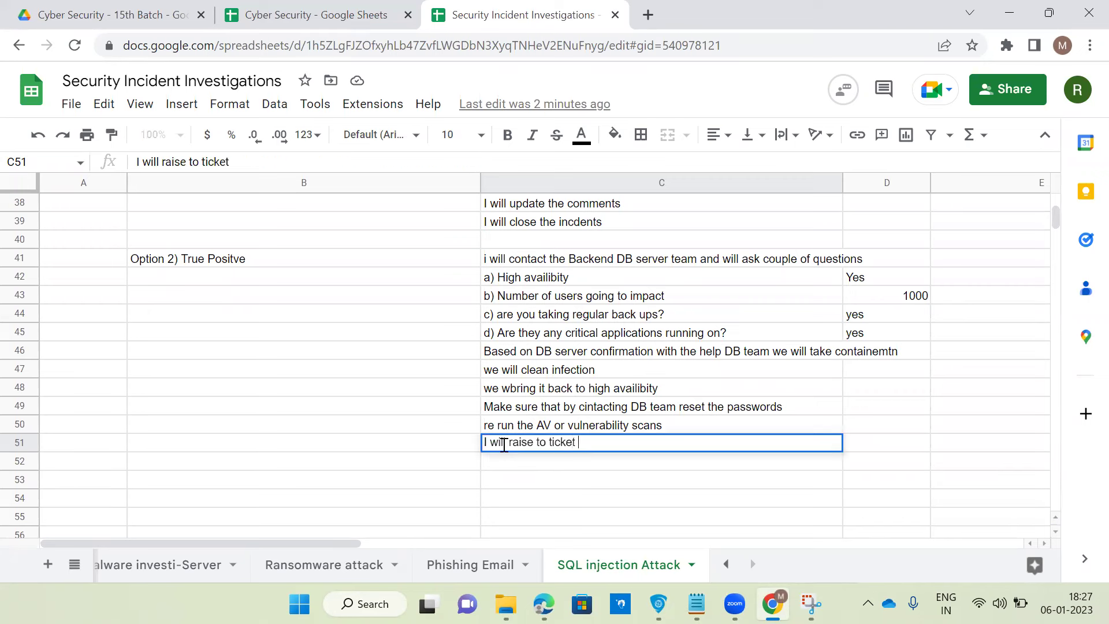
pyautogui.write(' Application devlp')
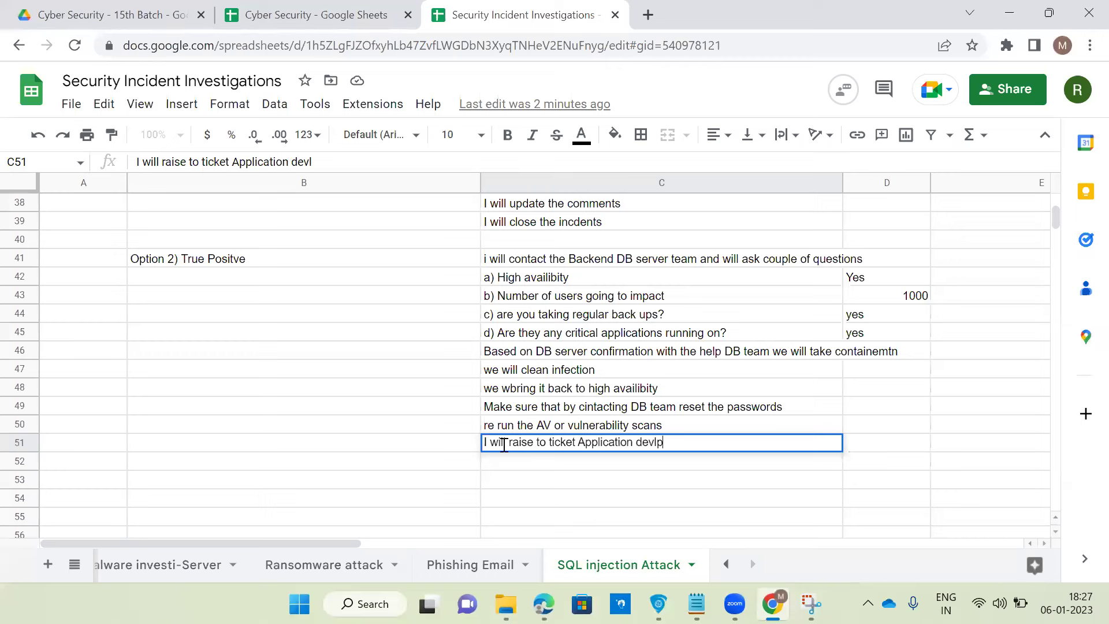
pyautogui.write('ment to fix the SQ')
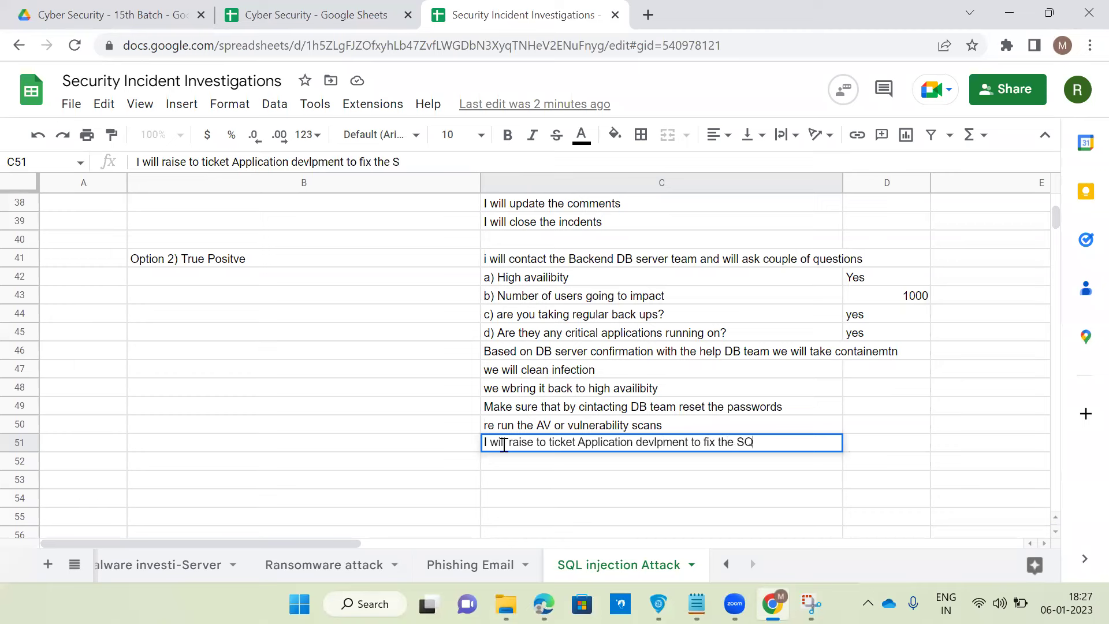
pyautogui.write('L injection where eve')
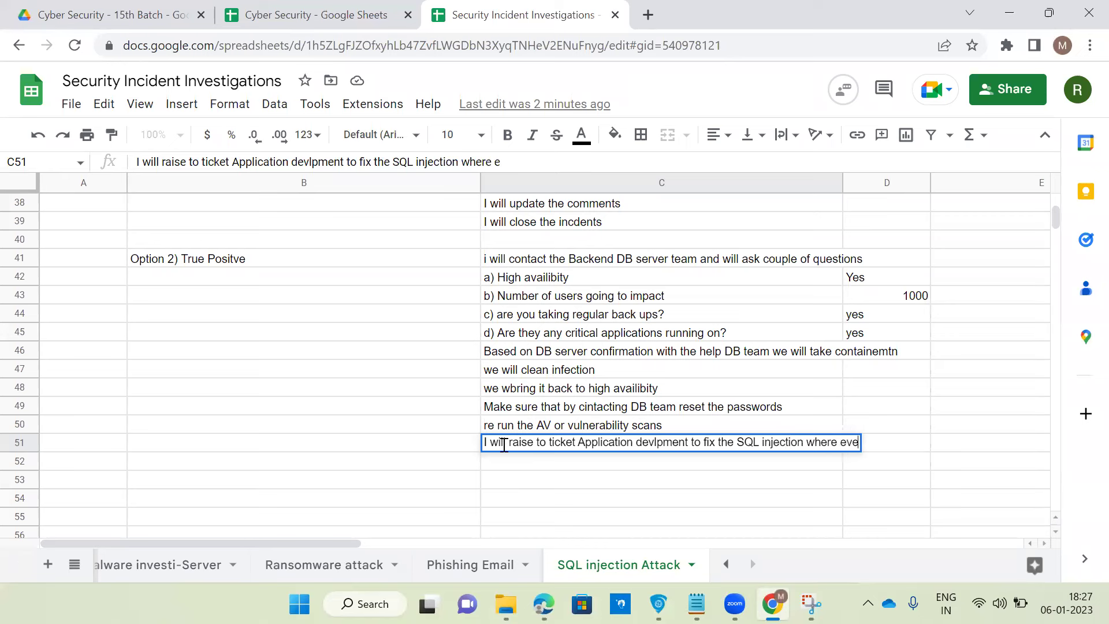
pyautogui.write('r input validation')
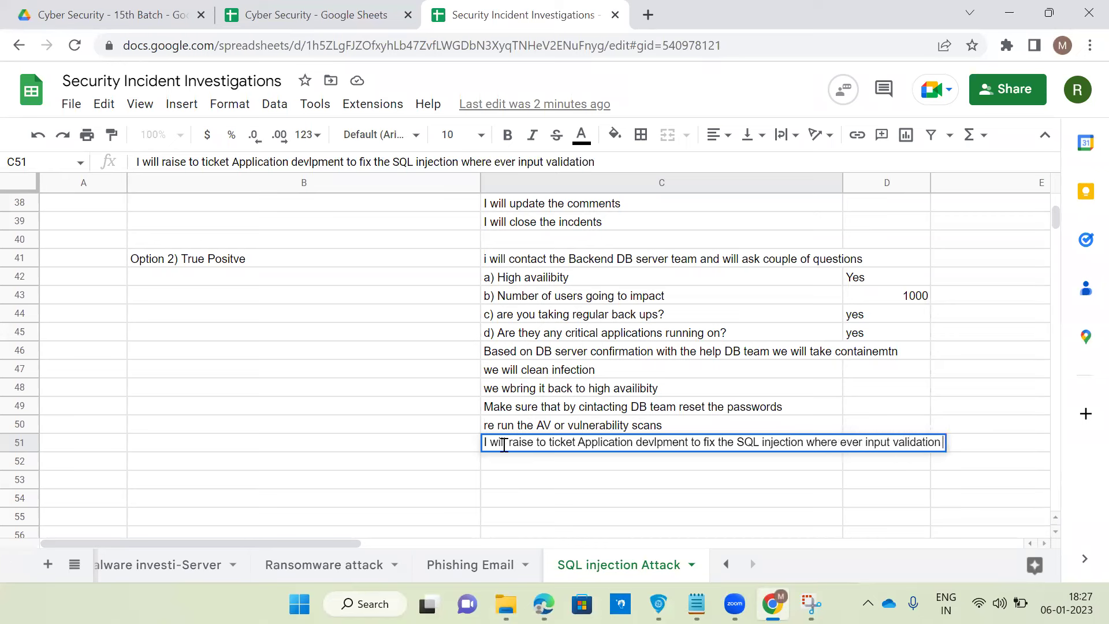
pyautogui.write(' devlopment')
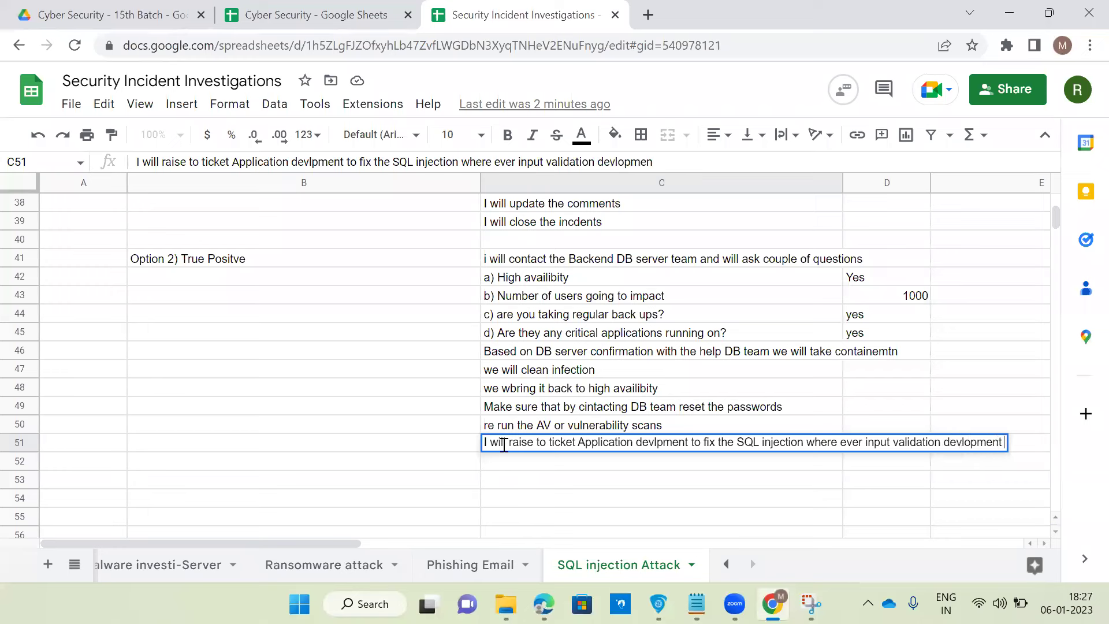
pyautogui.write(' they have de')
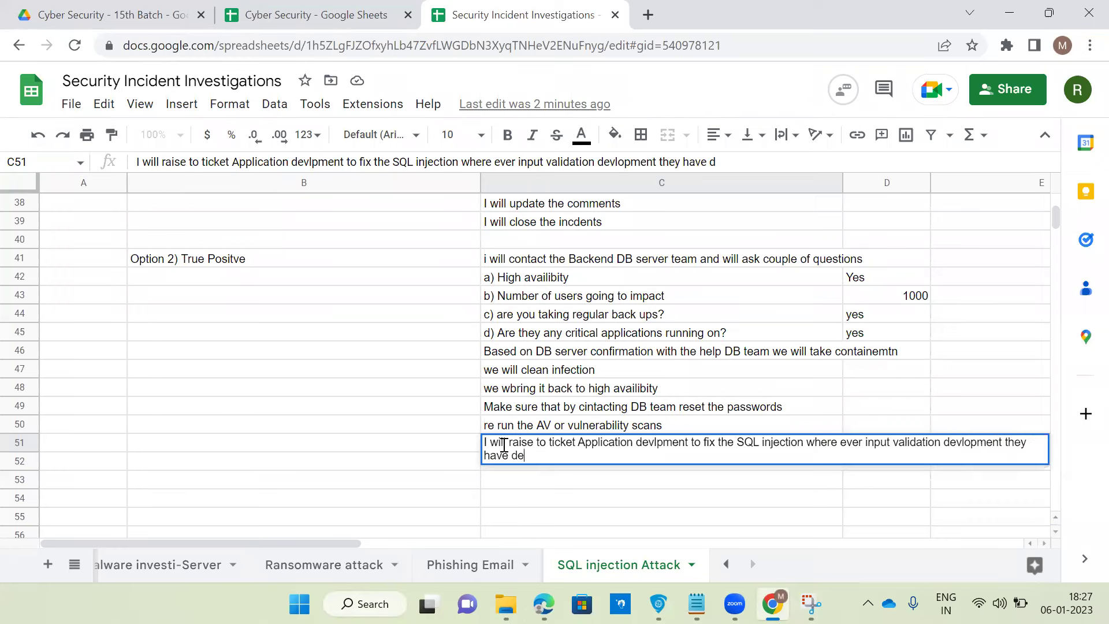
pyautogui.write('vloped wor')
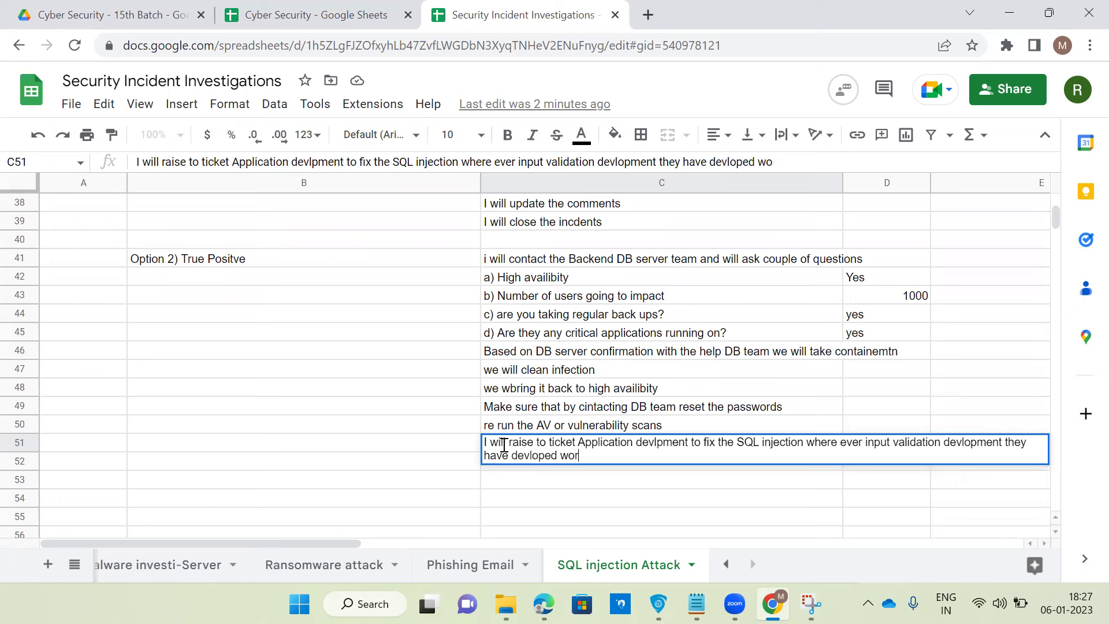
pyautogui.write('h.')
pyautogui.press('BackSpace')
pyautogui.press('BackSpace')
pyautogui.press('BackSpace')
pyautogui.press('BackSpace')
pyautogui.press('BackSpace')
pyautogui.write('rong.')
pyautogui.press('Return')
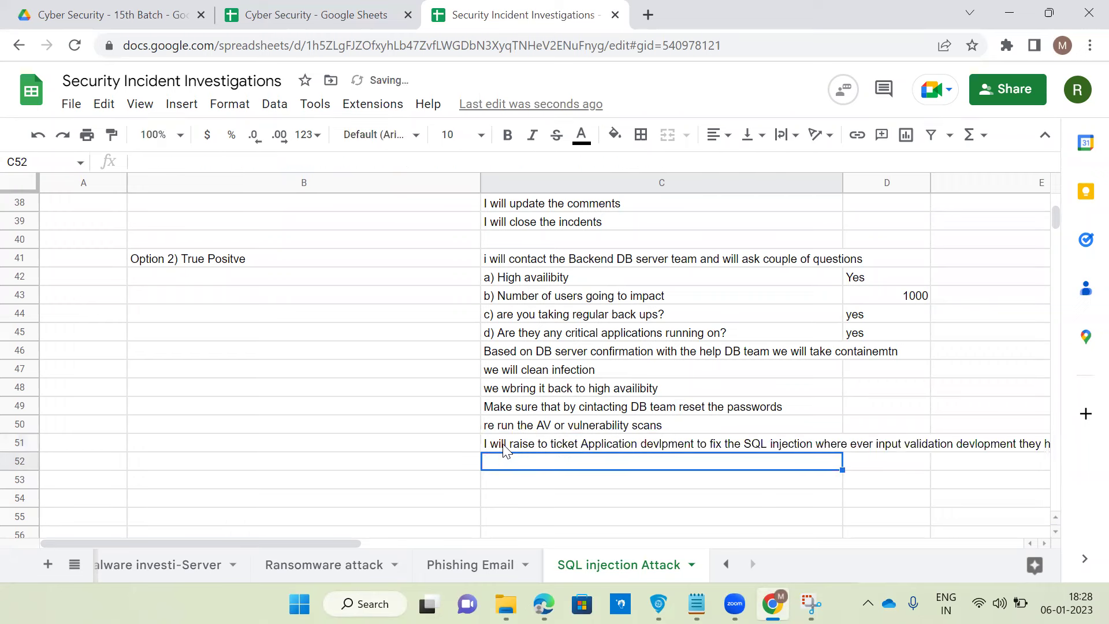
pyautogui.press('Right')
pyautogui.press('Right')
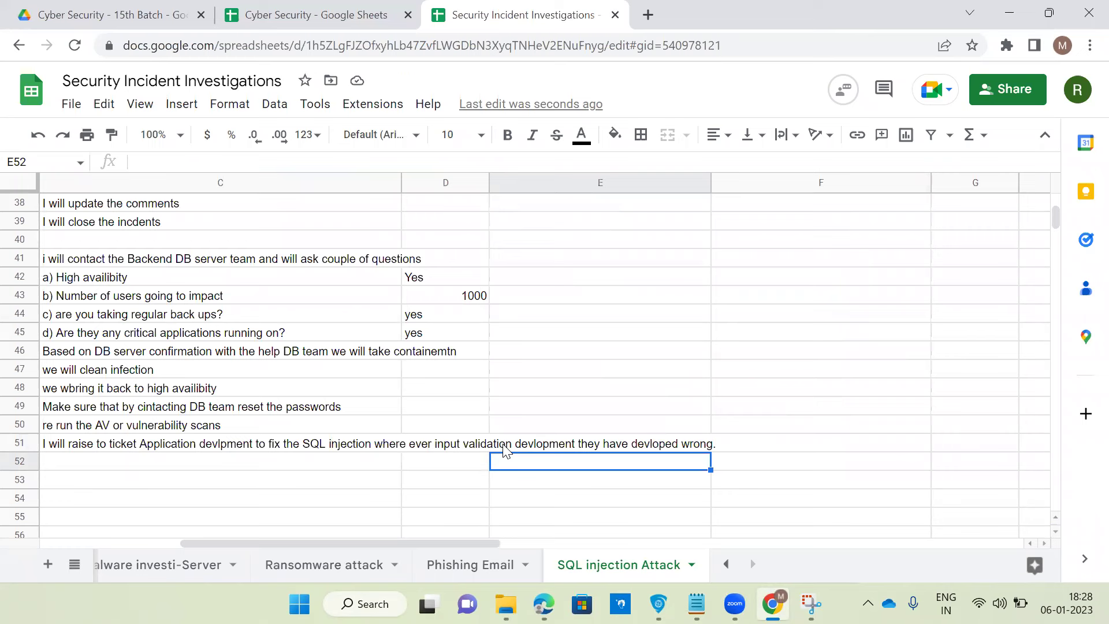
pyautogui.press('Left')
pyautogui.press('Left')
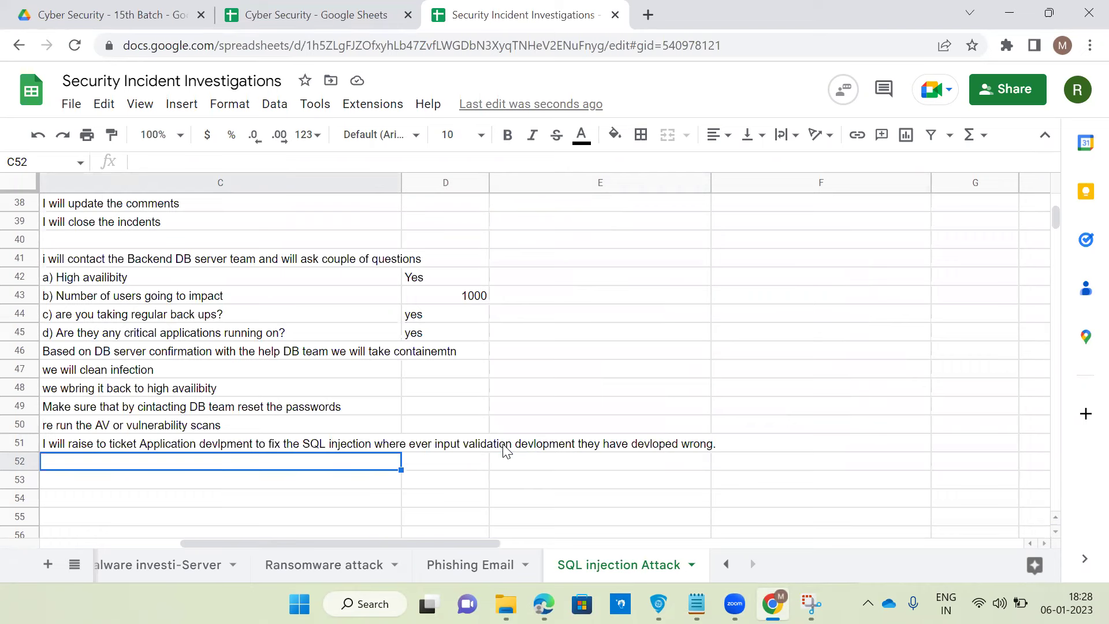
pyautogui.press('Left')
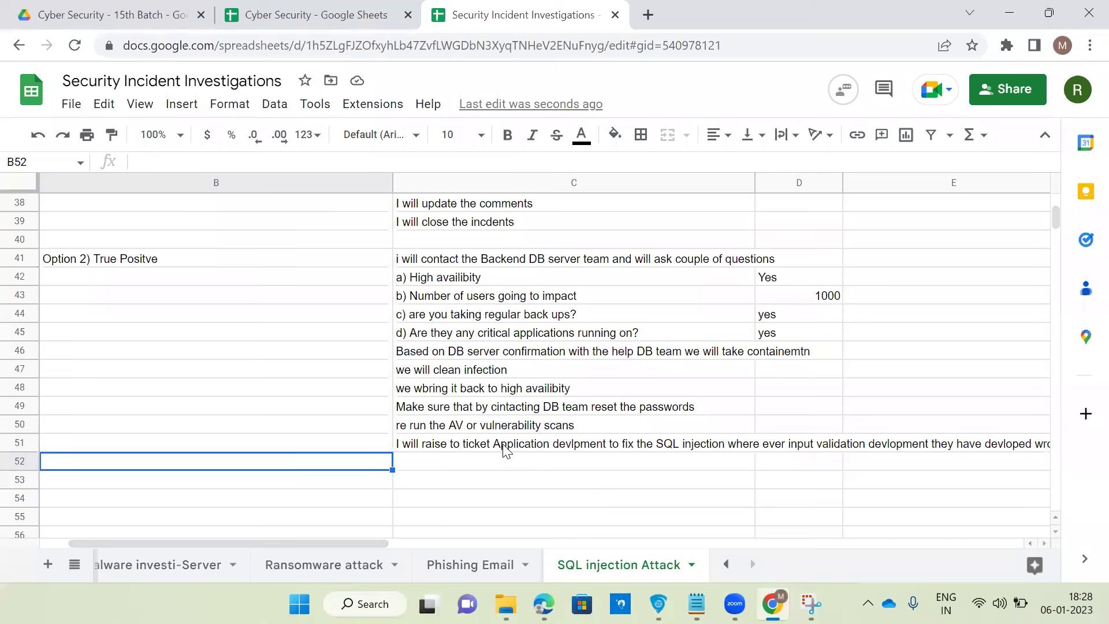
pyautogui.press('Right')
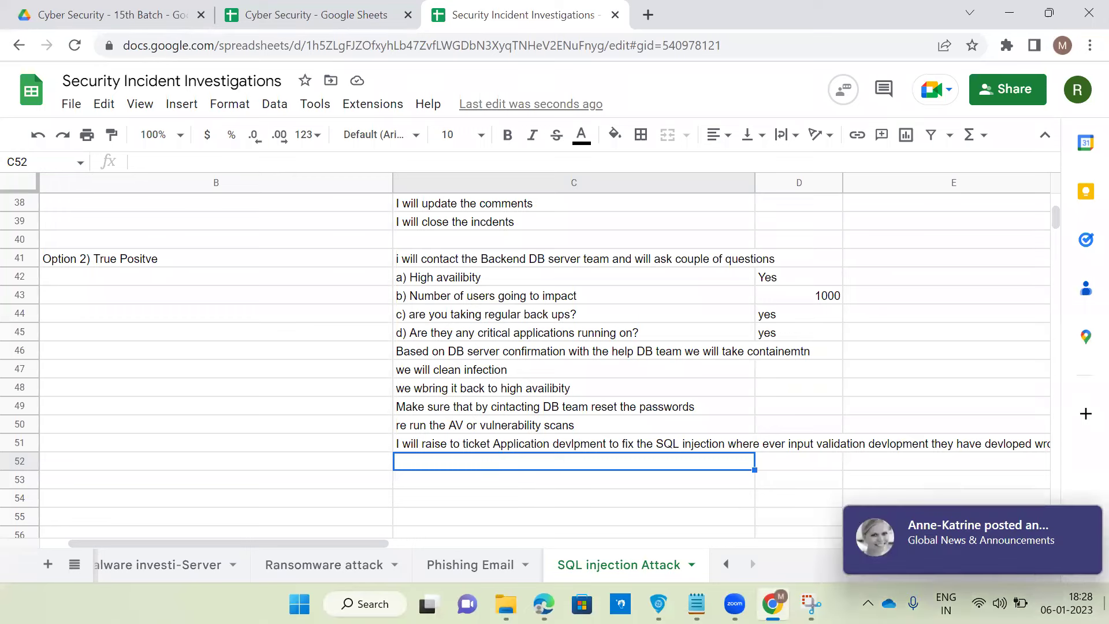
pyautogui.click(1076, 526)
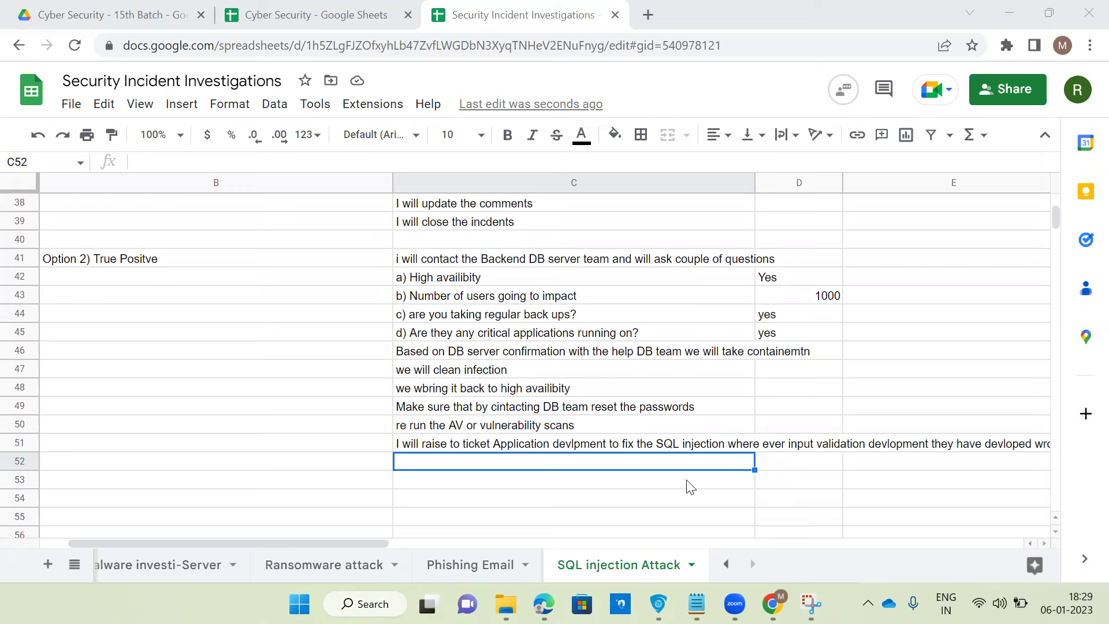
# Enter "After ficing the issue we will inform security testing ( Pentraintion testing team ) to check whether vulnerability or bug still it is existing" in C52.
pyautogui.doubleClick(672, 461)
pyautogui.write('A')
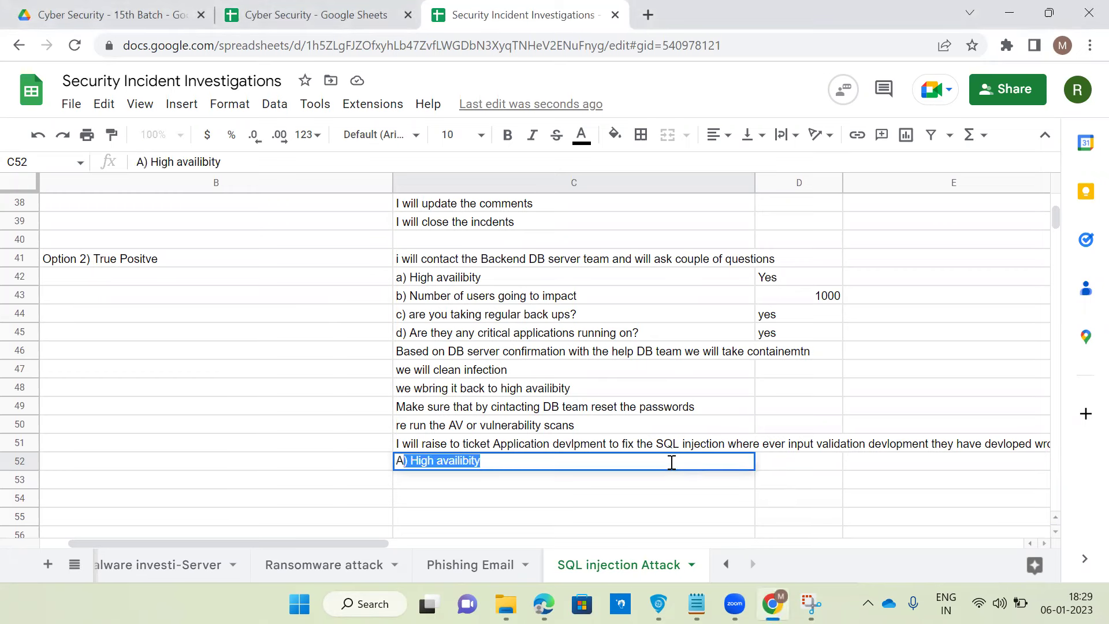
pyautogui.write('fter ficing t')
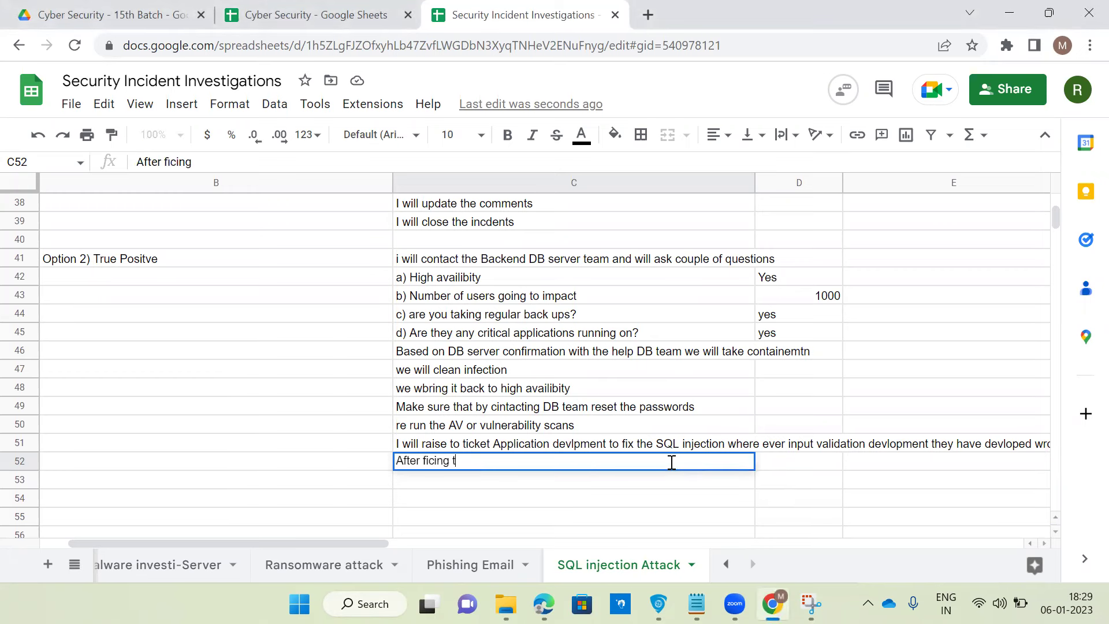
pyautogui.write('he issue we wil')
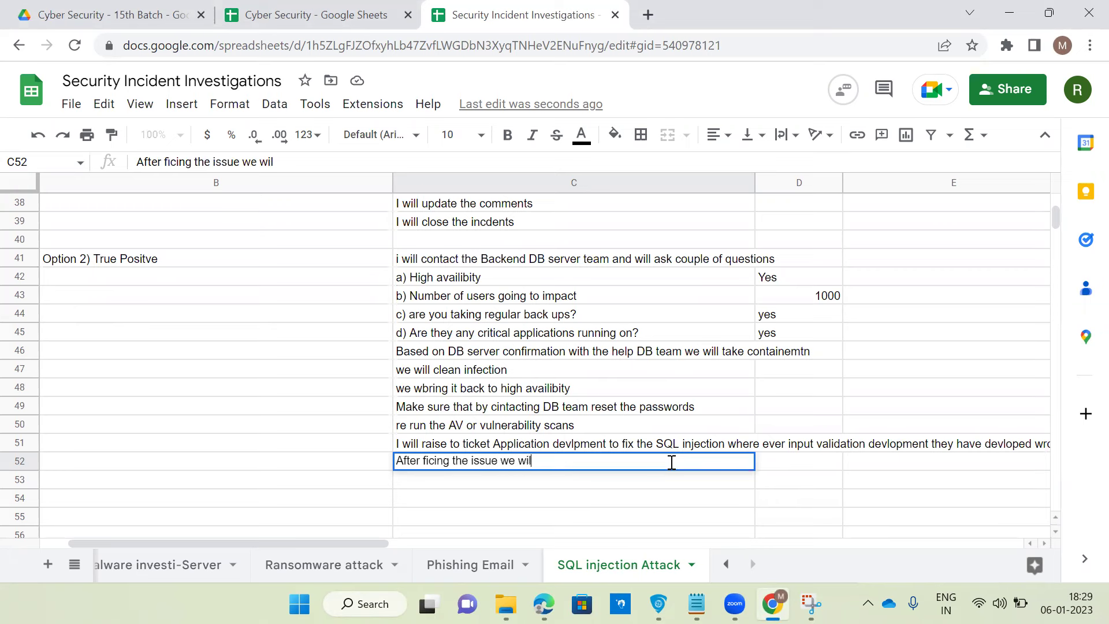
pyautogui.write('l inform security trsting')
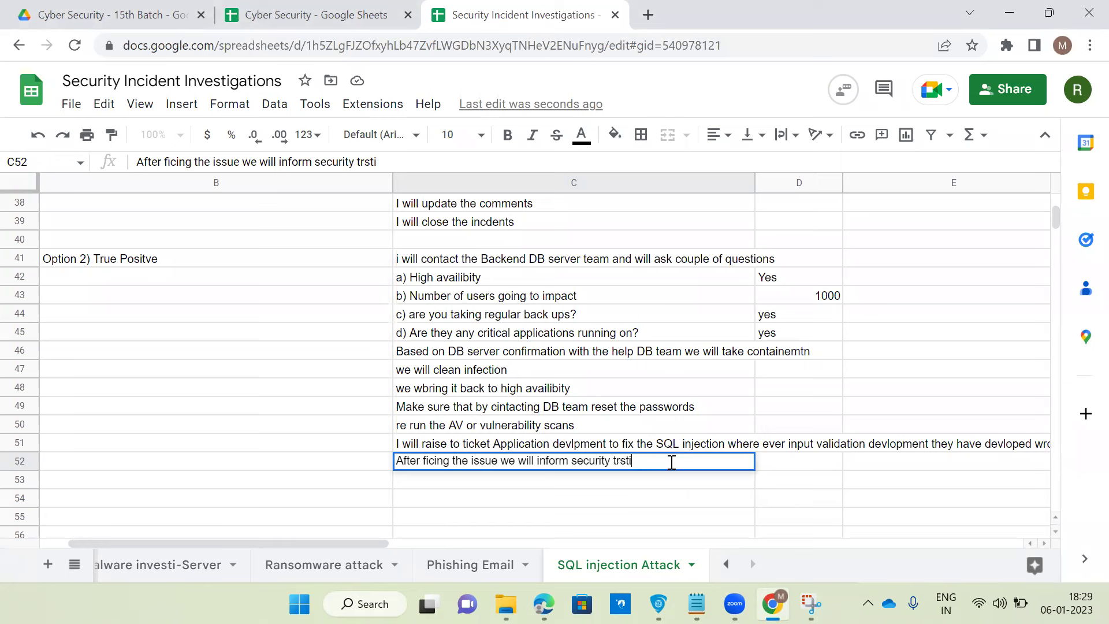
pyautogui.press('BackSpace')
pyautogui.press('BackSpace')
pyautogui.press('BackSpace')
pyautogui.press('BackSpace')
pyautogui.press('BackSpace')
pyautogui.press('BackSpace')
pyautogui.write('esting ')
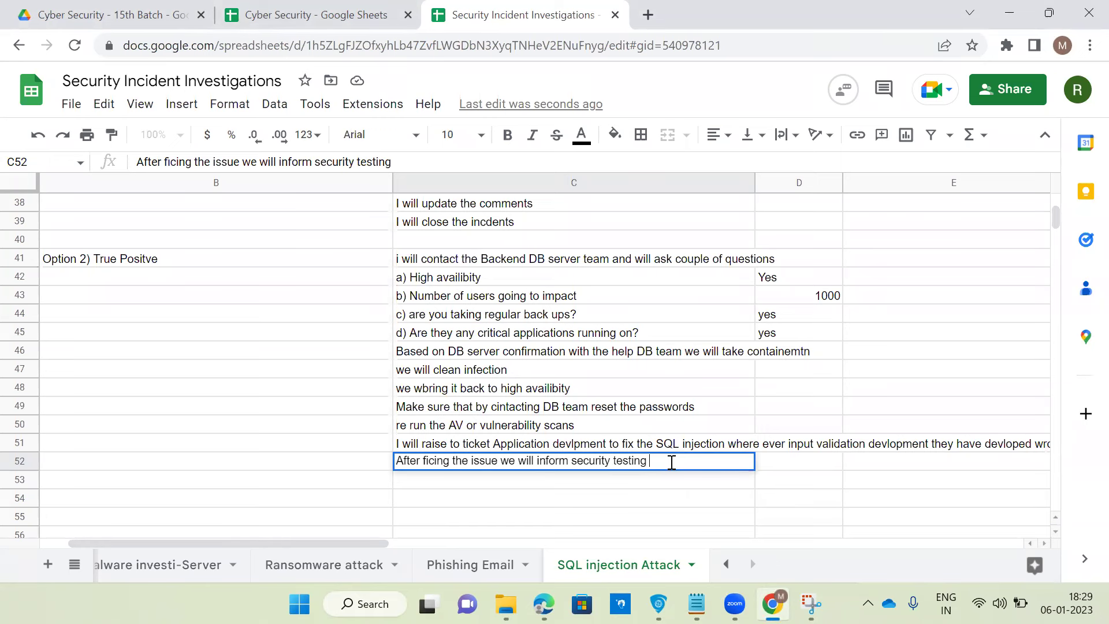
pyautogui.write('( Pentrai')
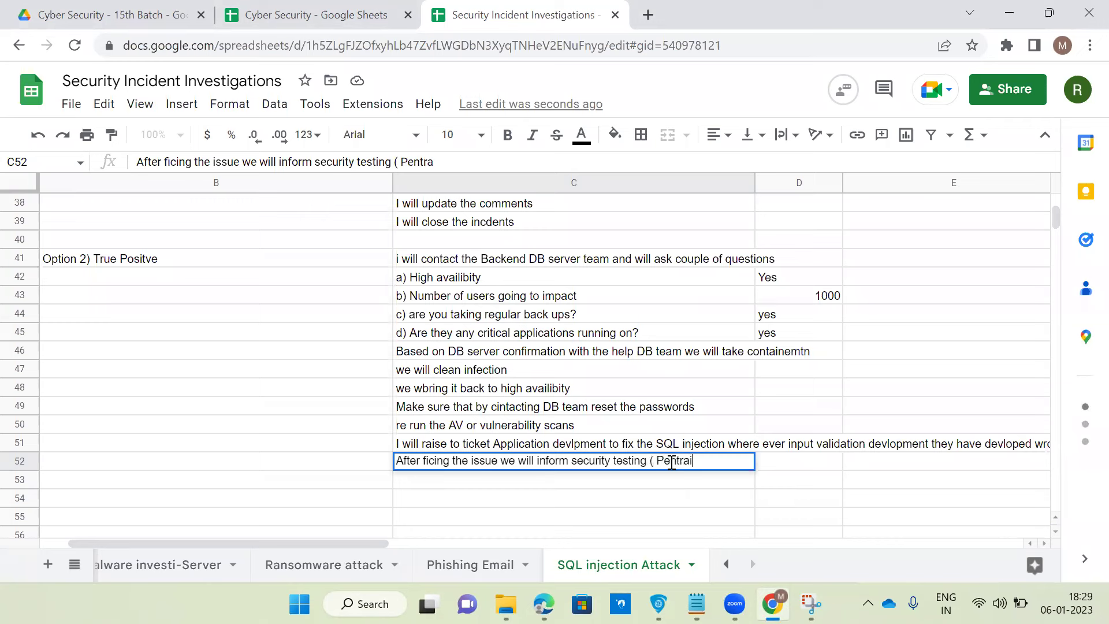
pyautogui.write('ntion testi')
pyautogui.write('ng te')
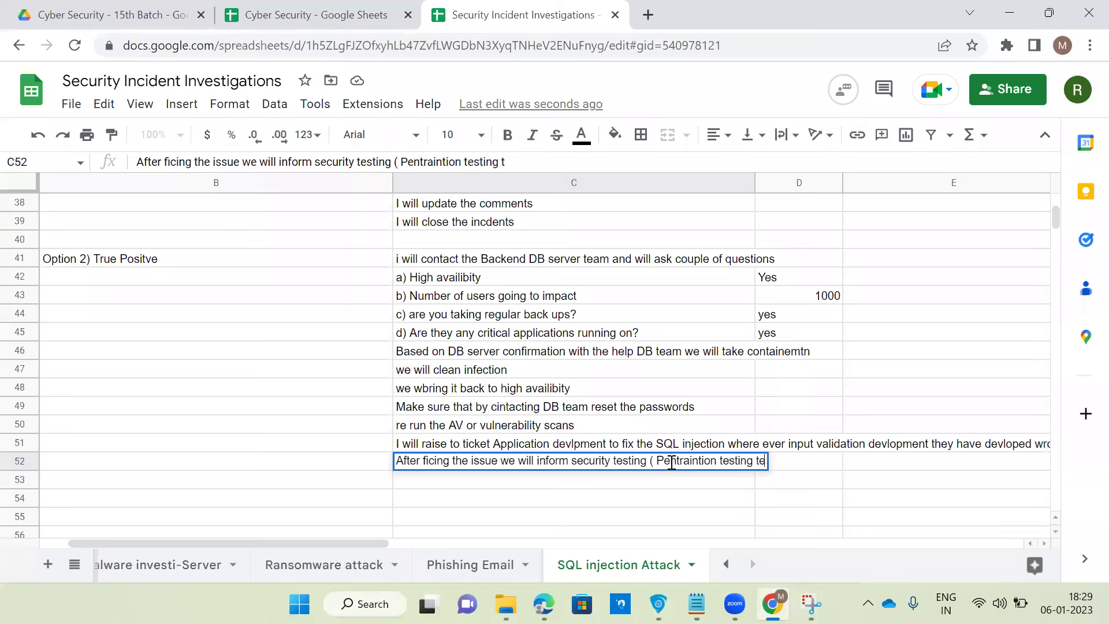
pyautogui.write('am ) to')
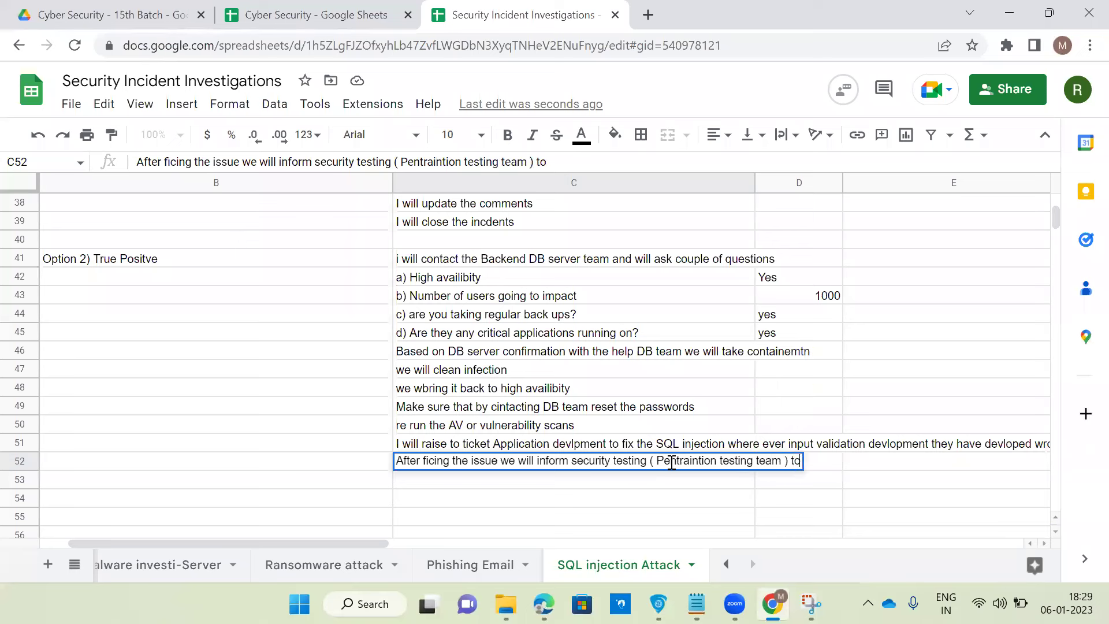
pyautogui.write(' check whether ')
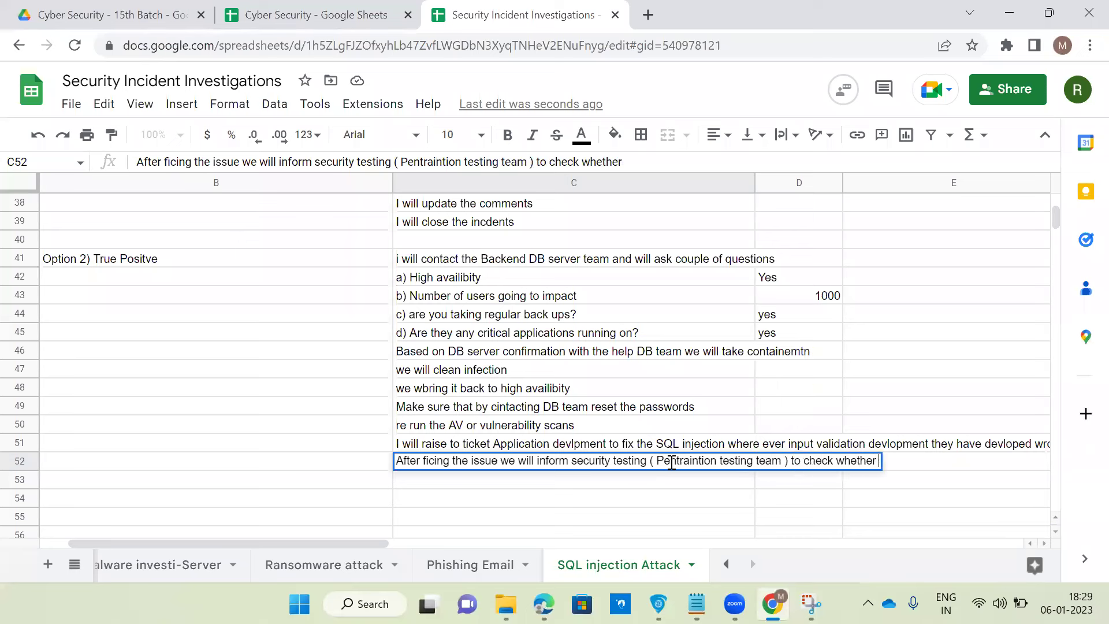
pyautogui.write('vulnerab')
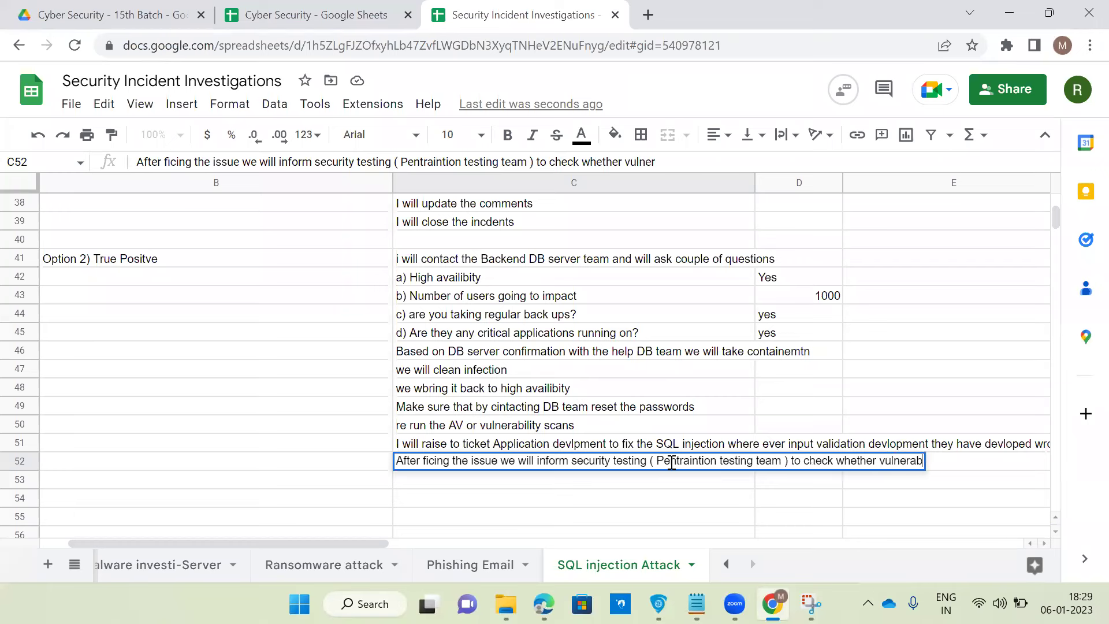
pyautogui.write('ility or bi')
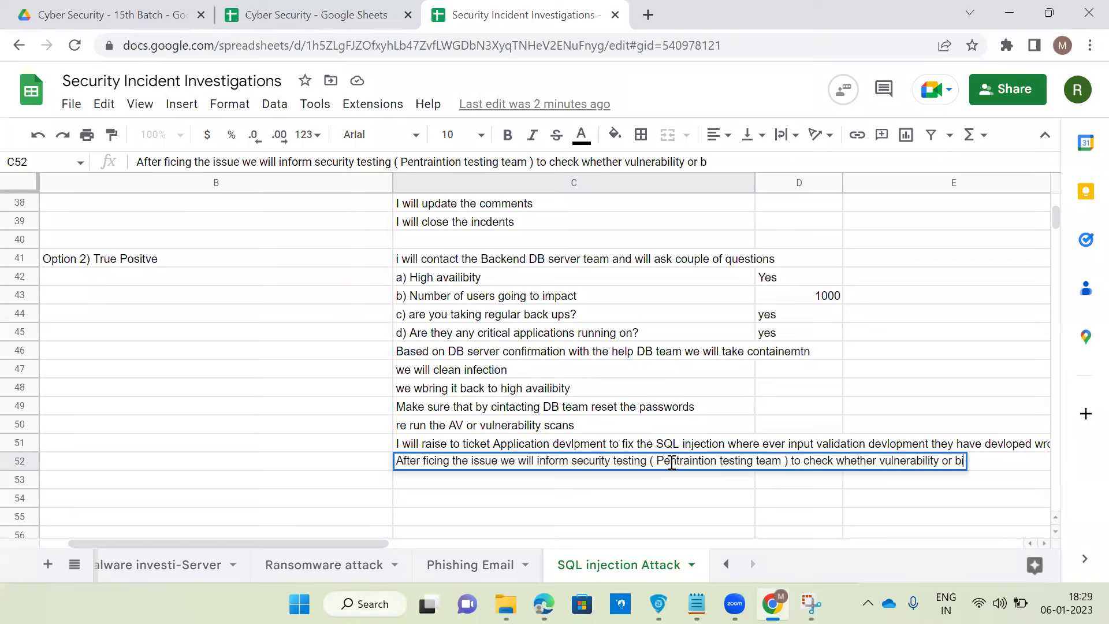
pyautogui.write('ug still it is existing')
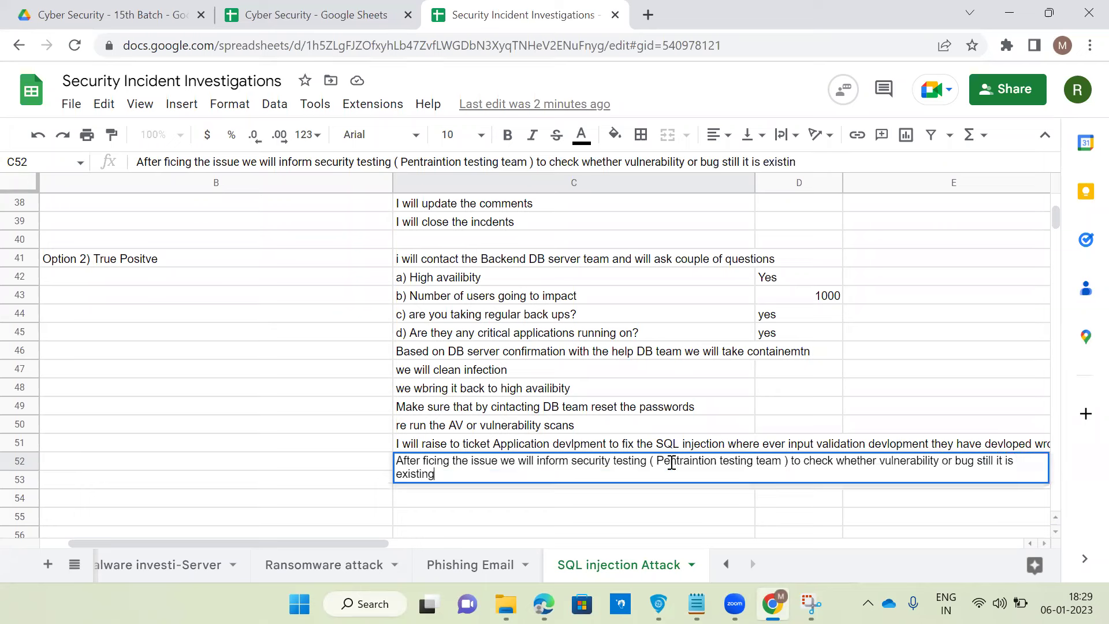
pyautogui.press('Return')
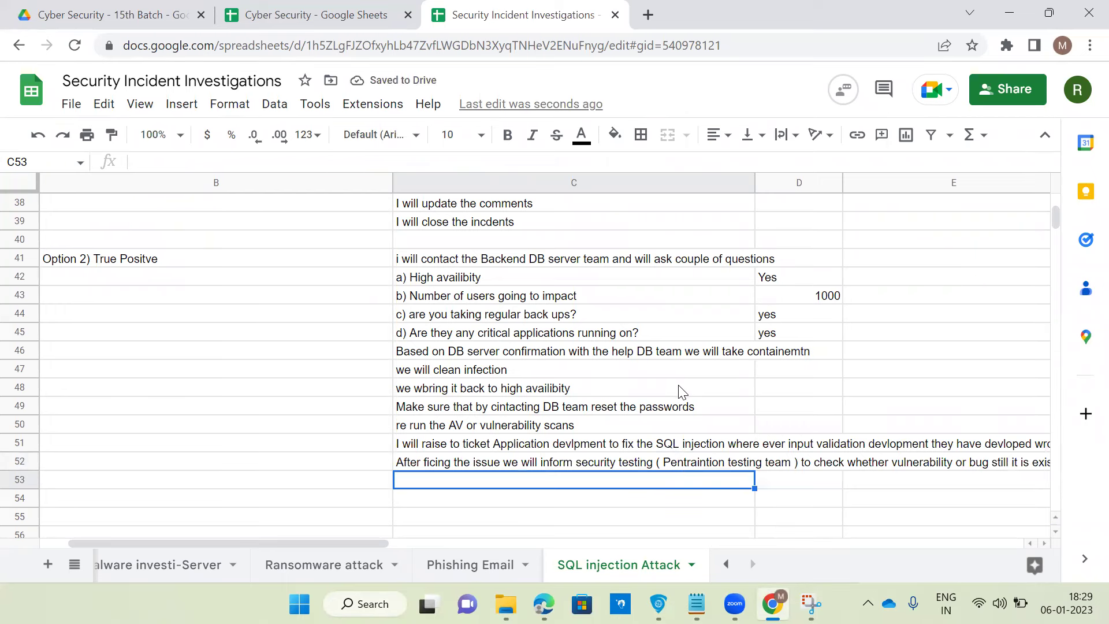
pyautogui.scroll(-1, 677, 390)
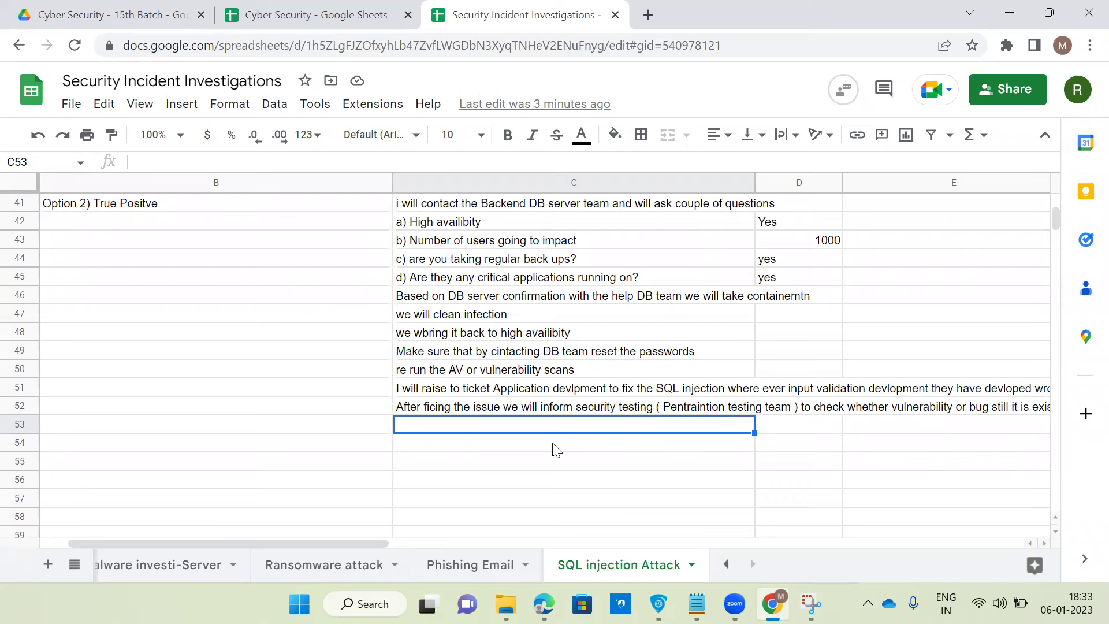
pyautogui.click(549, 411)
pyautogui.press('Right')
pyautogui.press('Right')
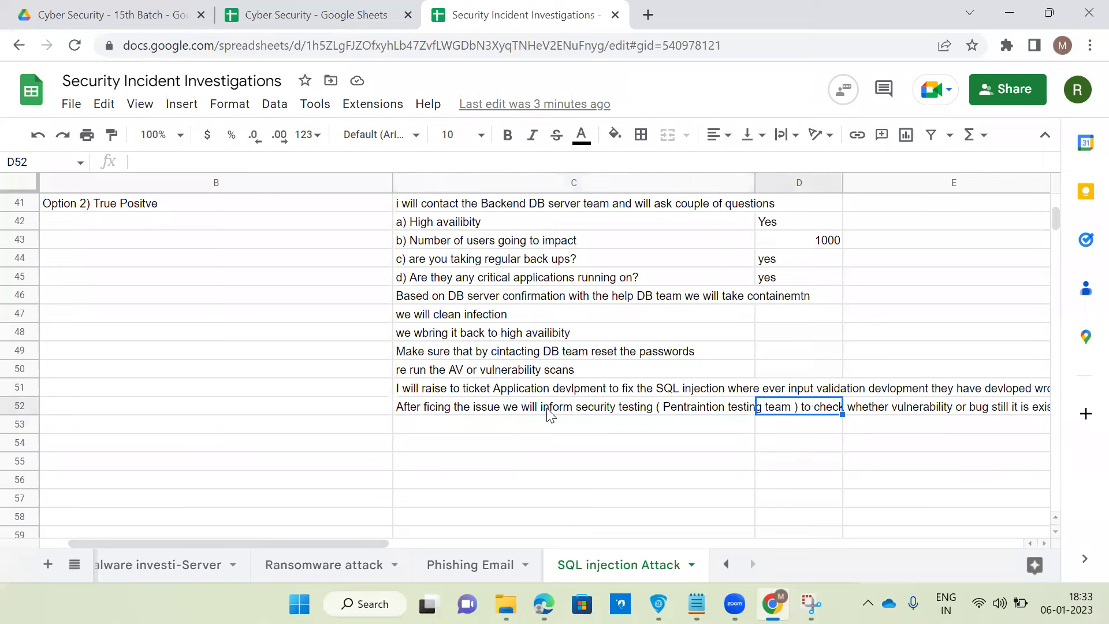
pyautogui.press('Left')
pyautogui.press('Left')
# Enter "Blocking the Attacker ip in firewall." in cell C53, below the security testing note.
pyautogui.press('Down')
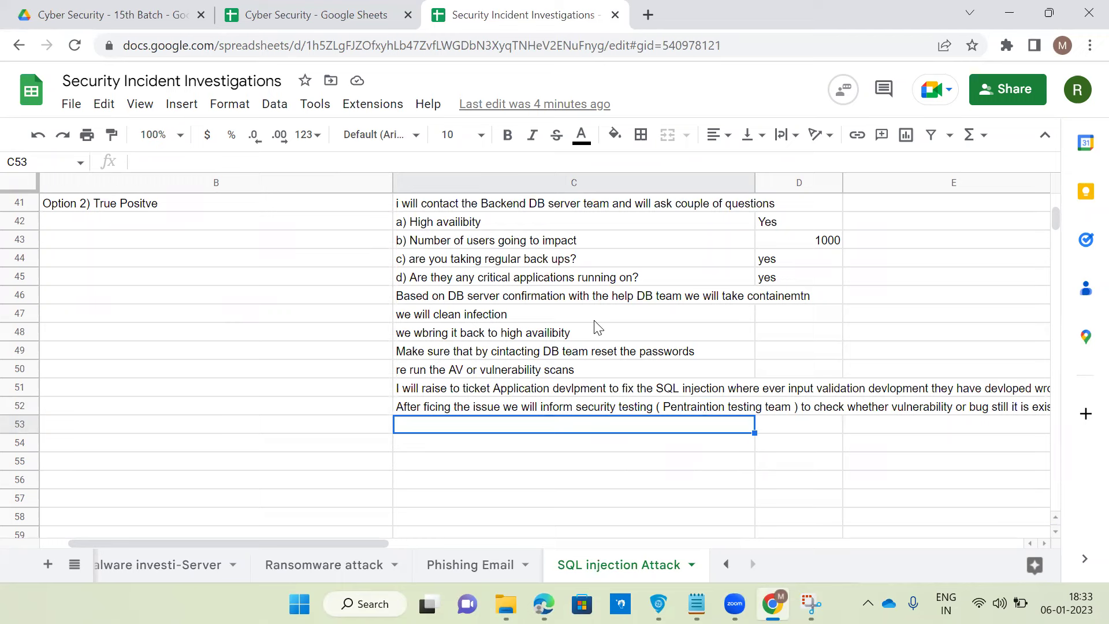
pyautogui.write('Blocking th')
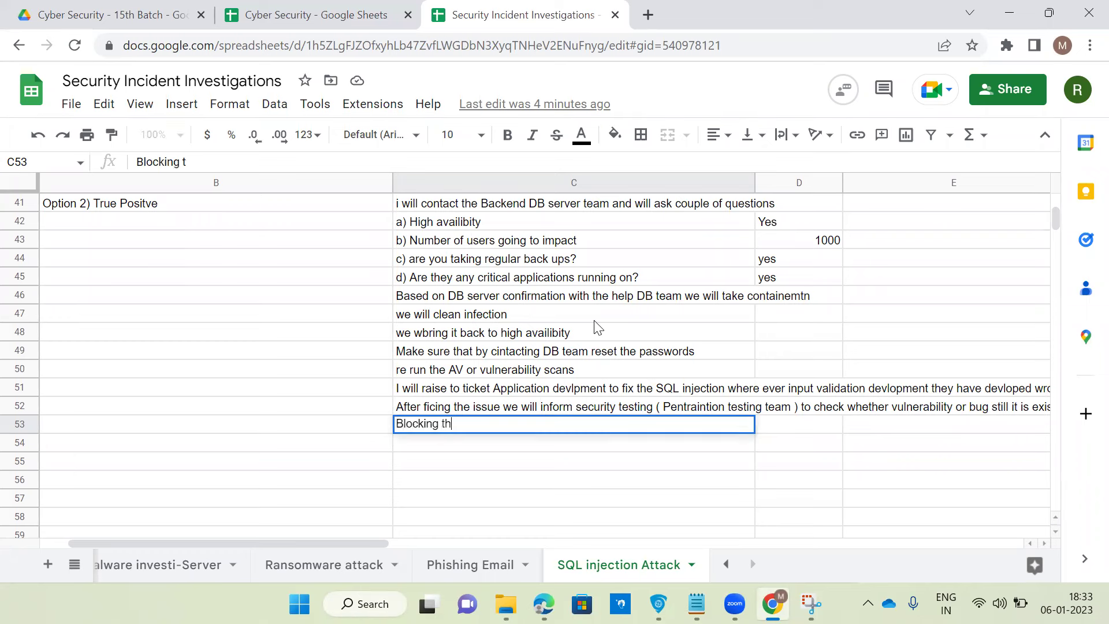
pyautogui.write('e Attacker ip in ')
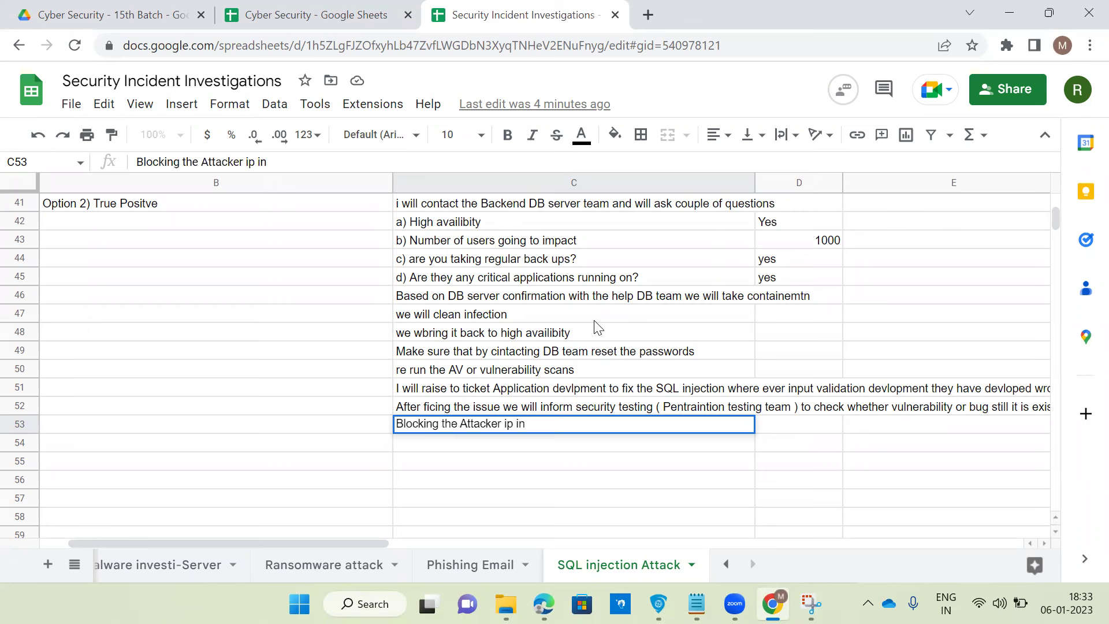
pyautogui.write('firewall.')
pyautogui.press('Return')
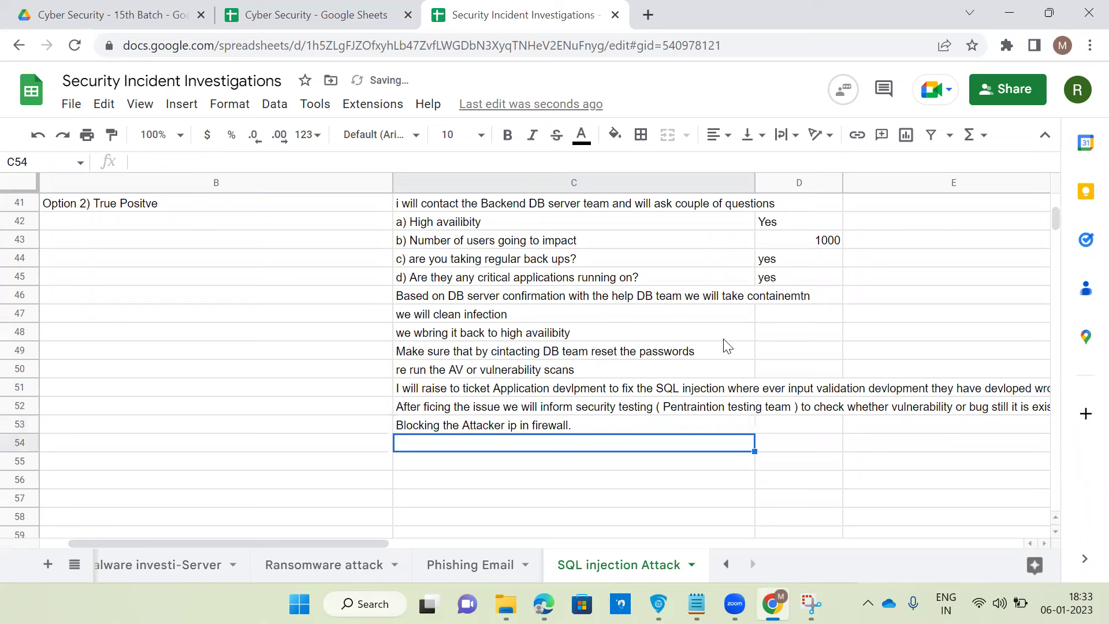
pyautogui.click(516, 412)
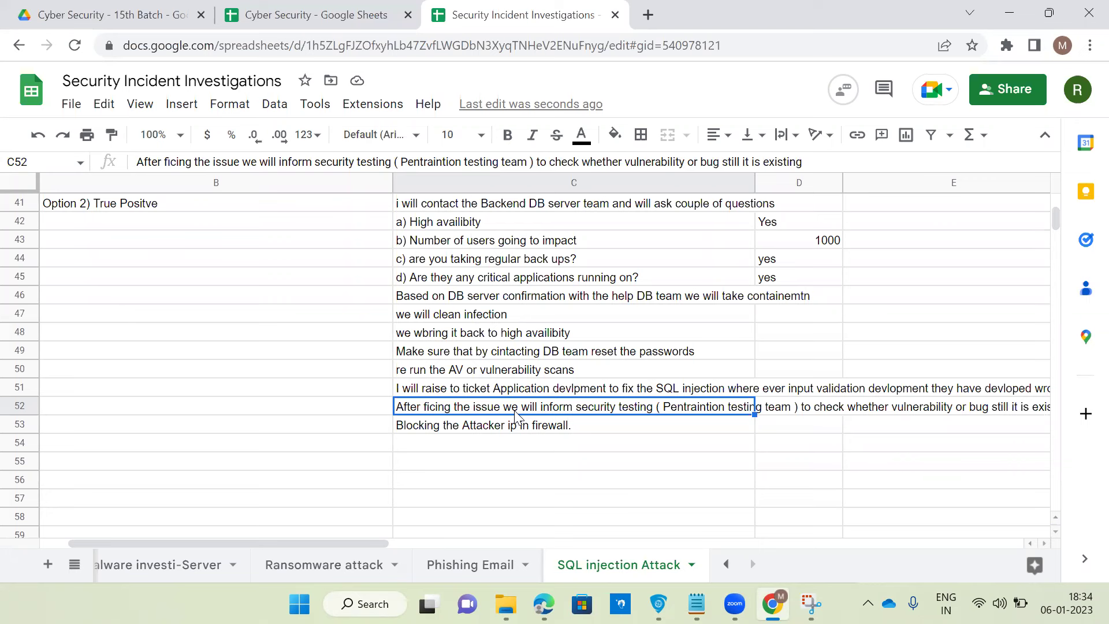
# Enter "I will create RCA analysis" in cell C54, below the firewall blocking note.
pyautogui.click(482, 447)
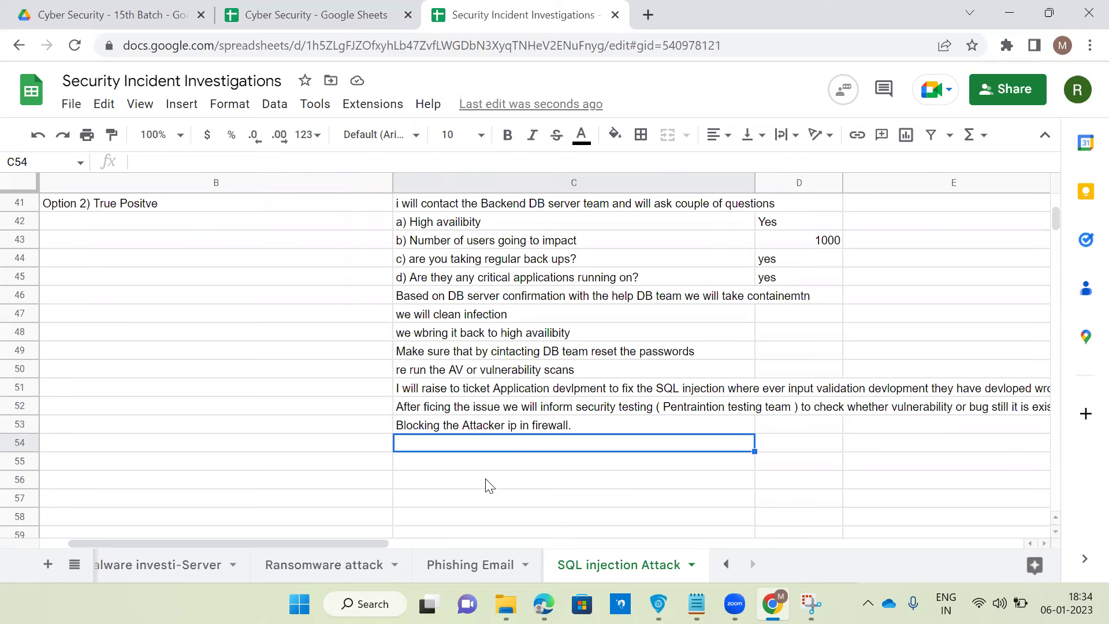
pyautogui.write('RCA')
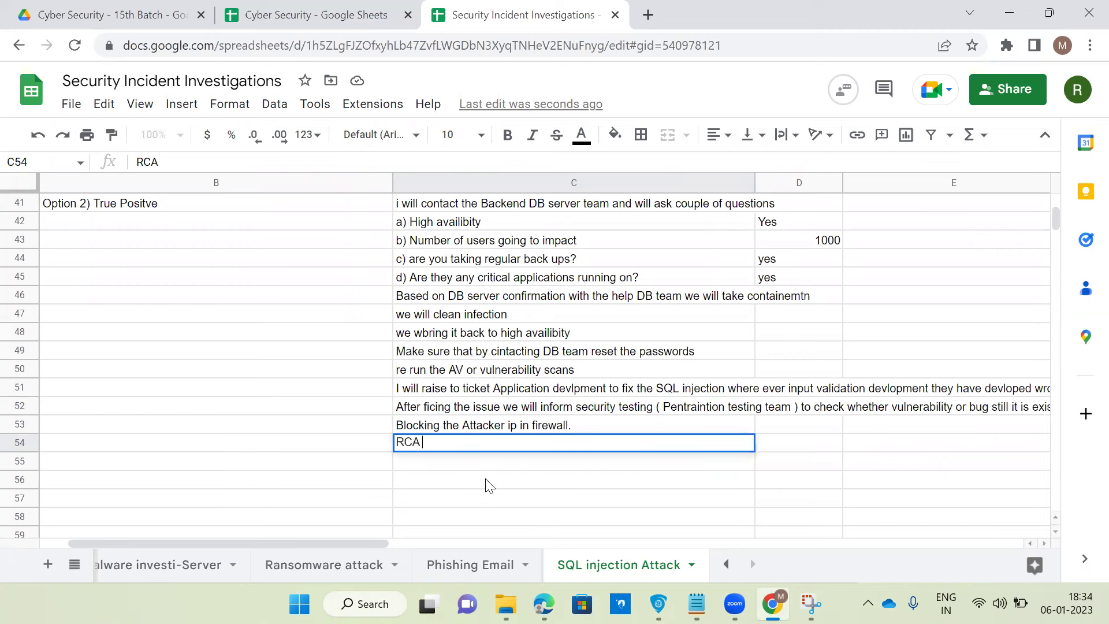
pyautogui.press('BackSpace')
pyautogui.press('BackSpace')
pyautogui.press('BackSpace')
pyautogui.press('BackSpace')
pyautogui.write('I wi')
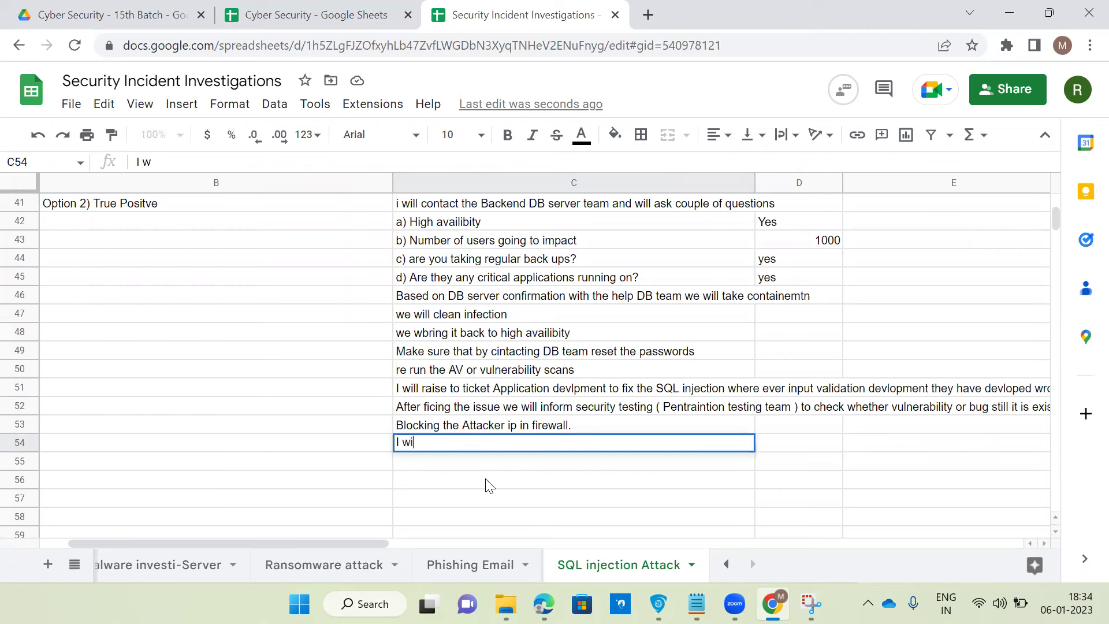
pyautogui.write('ll create RCA analysis')
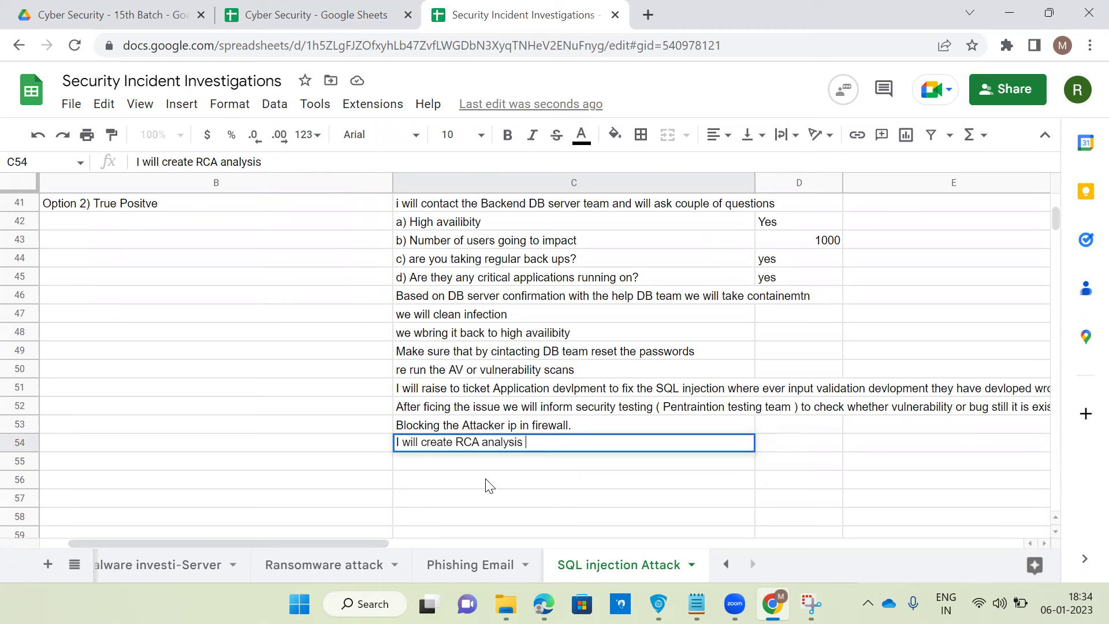
pyautogui.press('Return')
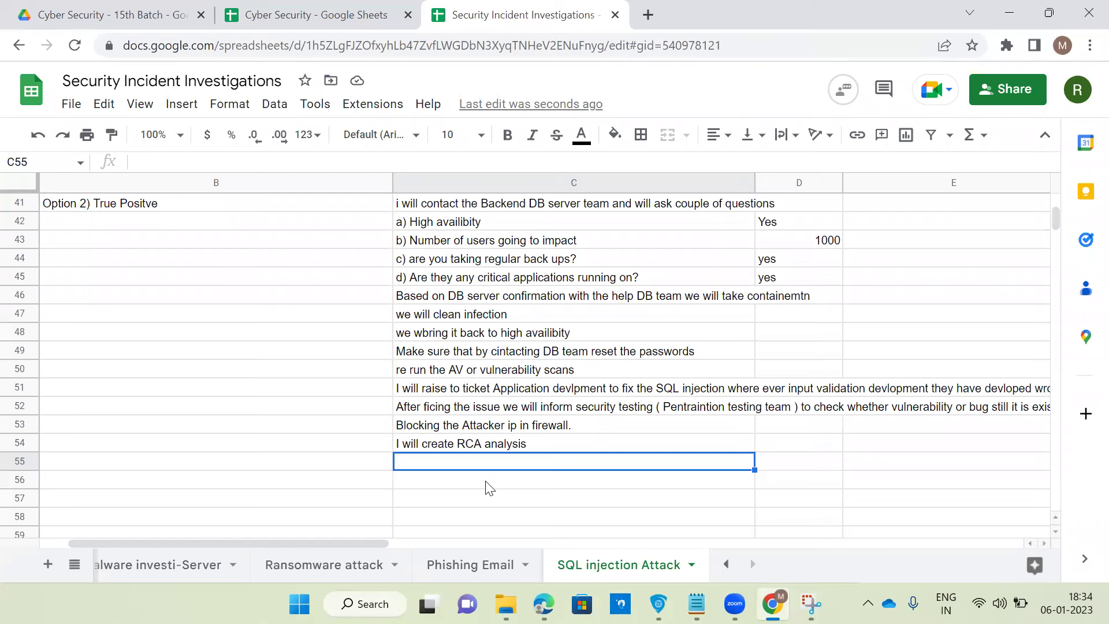
# Enter "I will make sumamry of the report" in cell C55.
pyautogui.write('I wi')
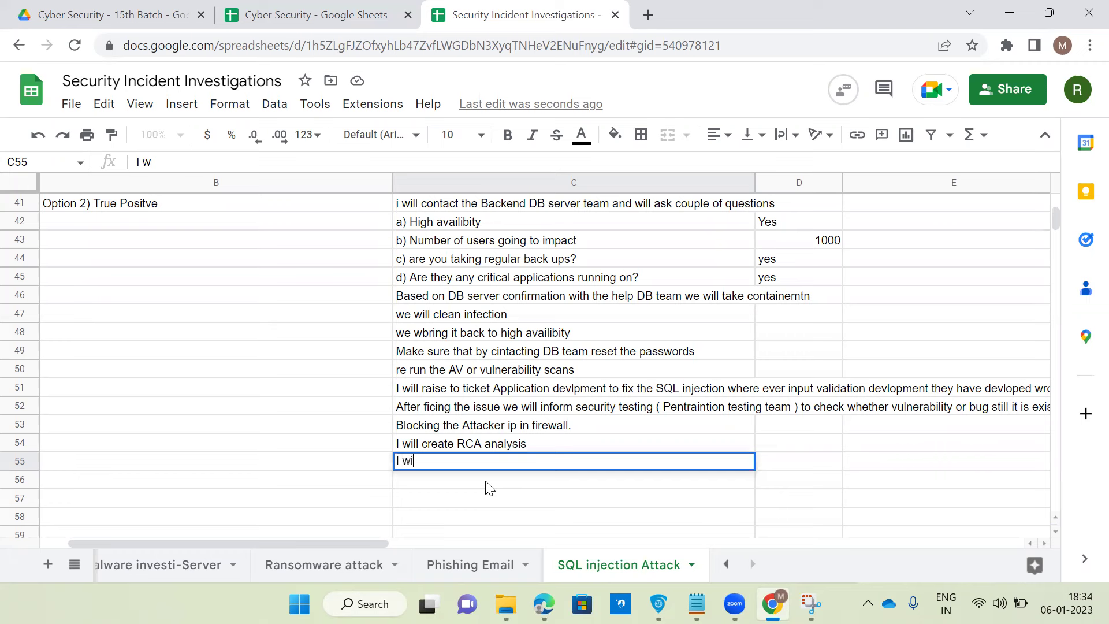
pyautogui.write('ll make sumamr')
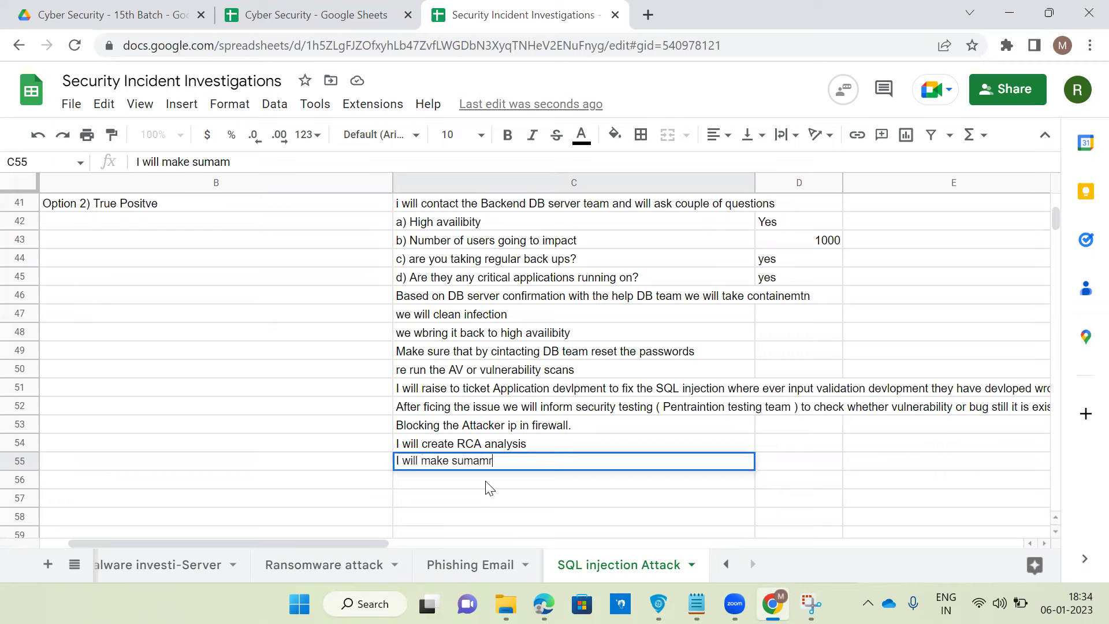
pyautogui.write('y of the report')
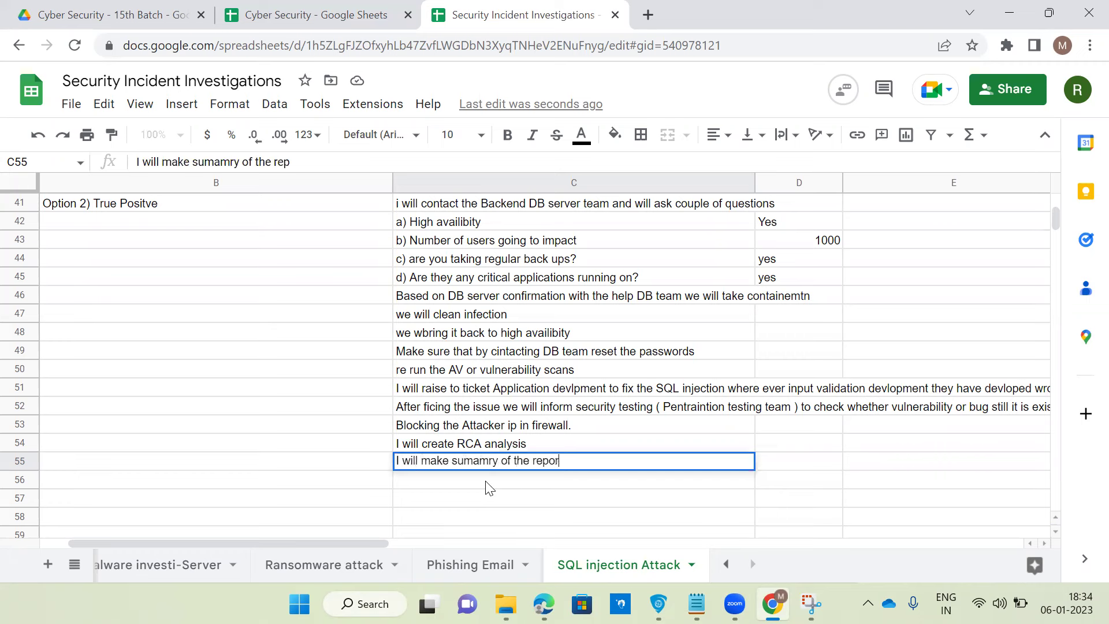
pyautogui.press('Return')
# Enter "I will close the incident" in cell C56.
pyautogui.write('I will close the inci')
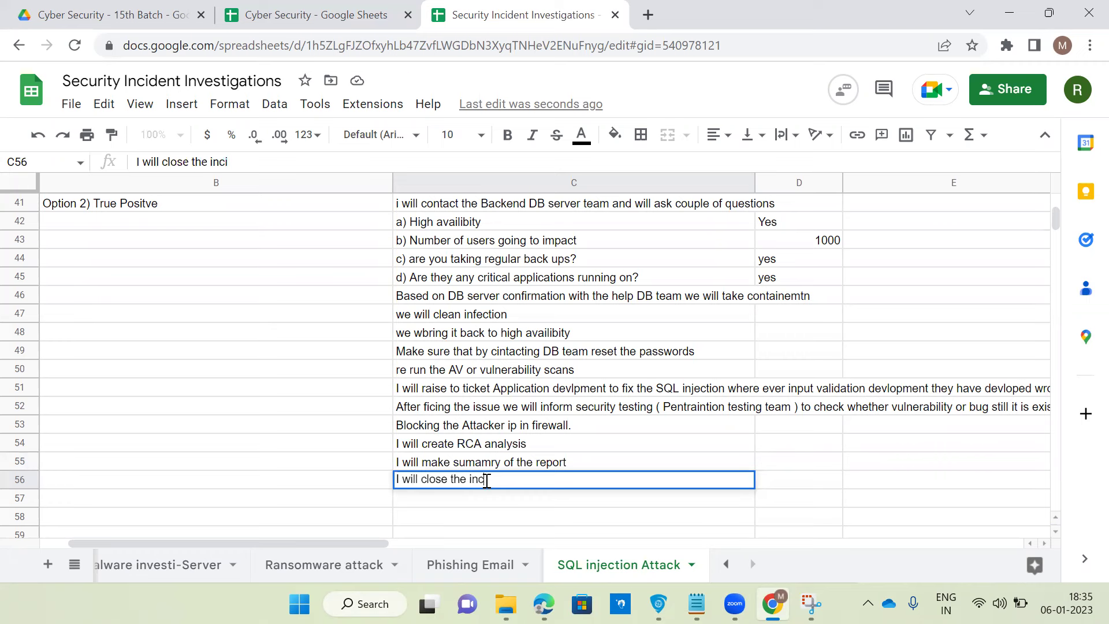
pyautogui.write('dent')
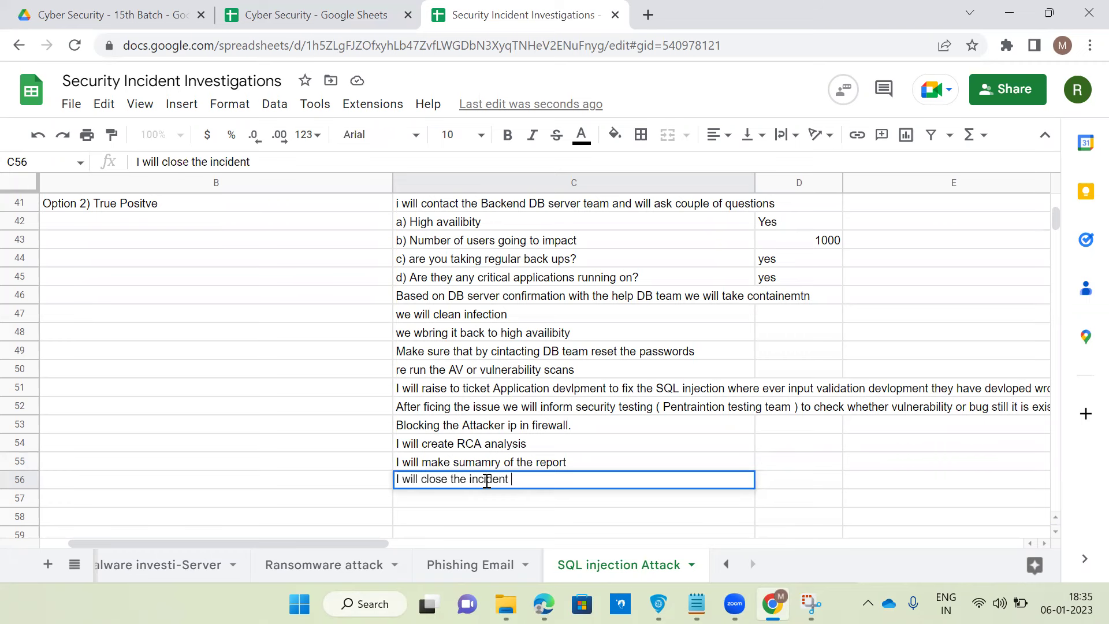
pyautogui.press('Return')
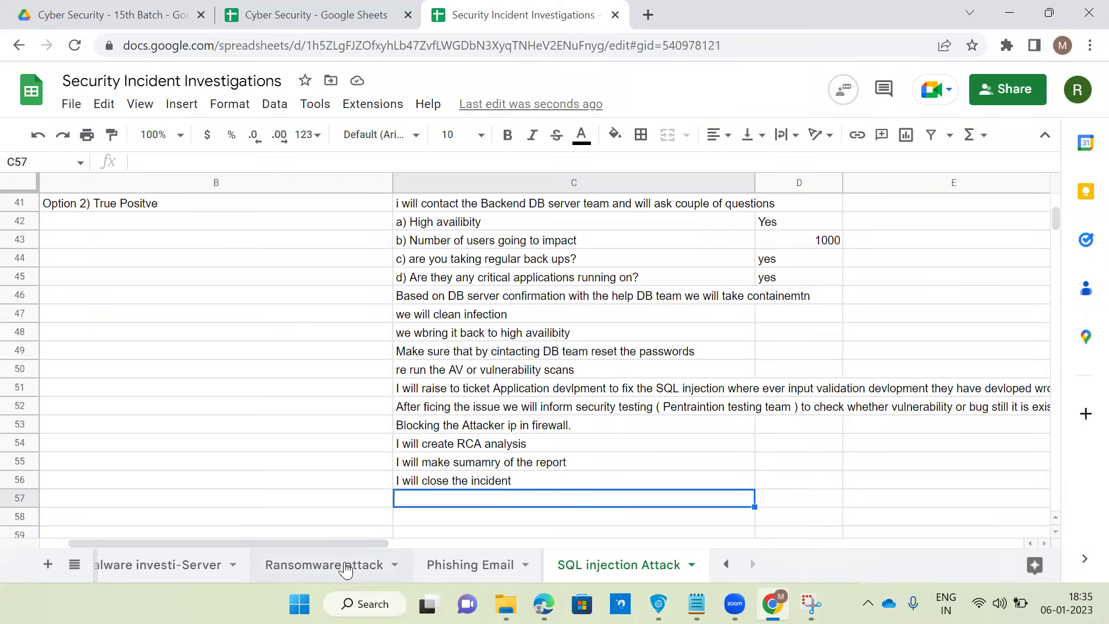
# Review the Ransomware attack sheet's incident details and the SQL injection Attack sheet from its log sources to the closing notes.
pyautogui.scroll(-3, 505, 378)
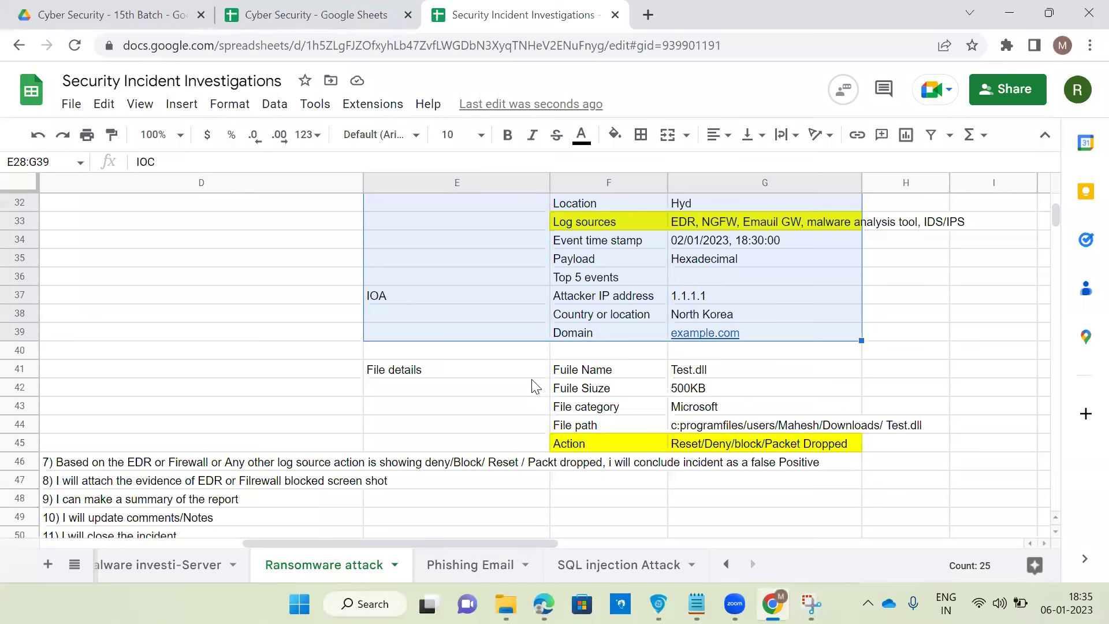
pyautogui.click(595, 565)
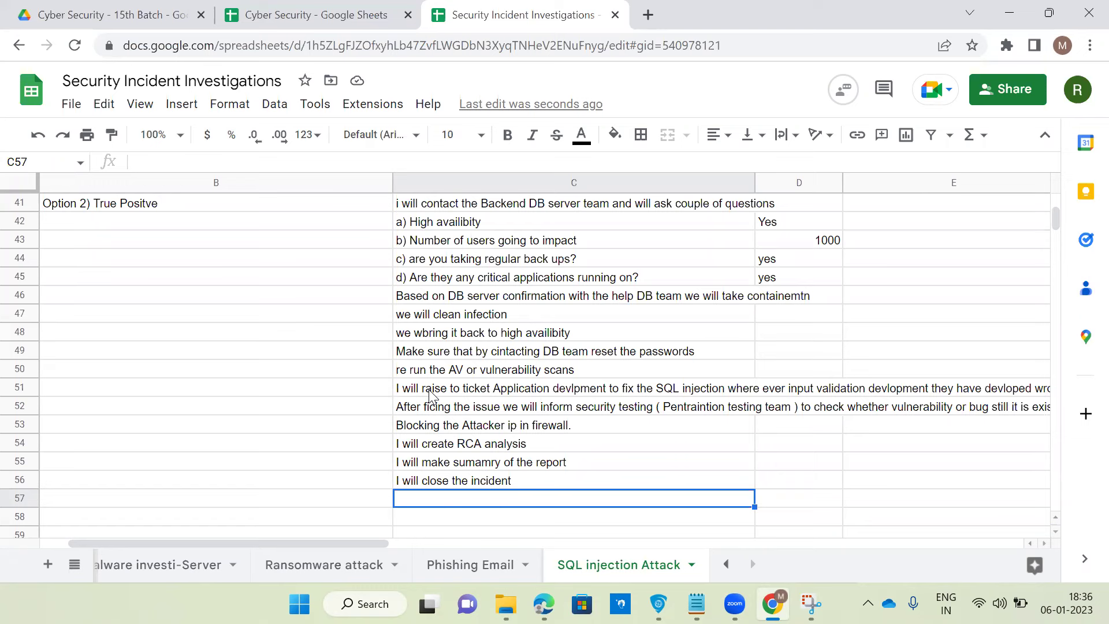
pyautogui.scroll(12, 426, 393)
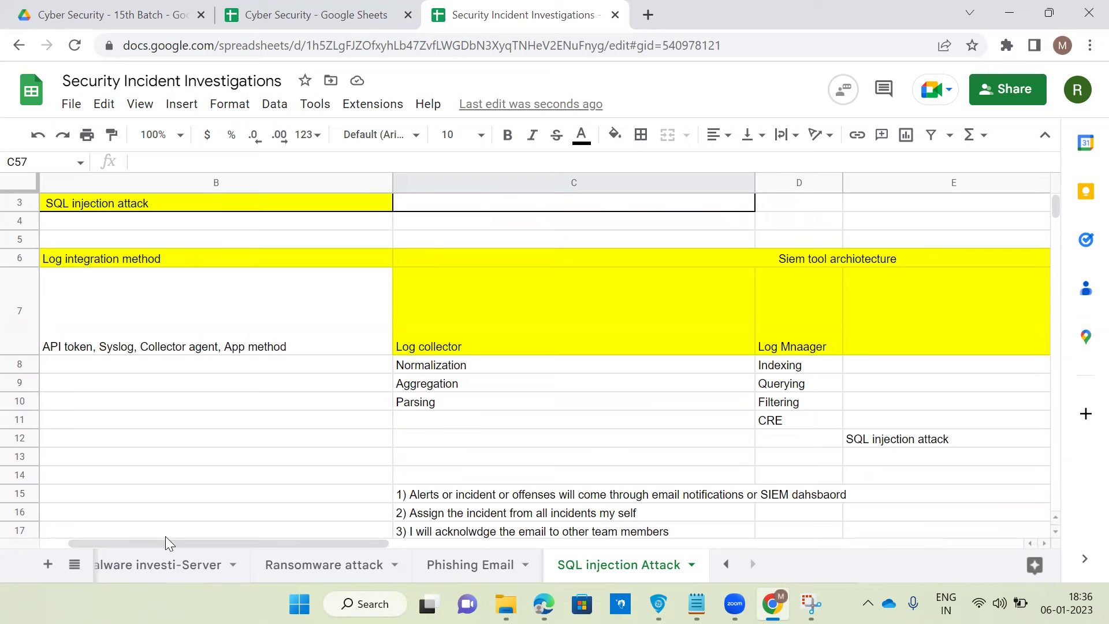
pyautogui.click(124, 531)
pyautogui.hscroll(-2, 140, 541)
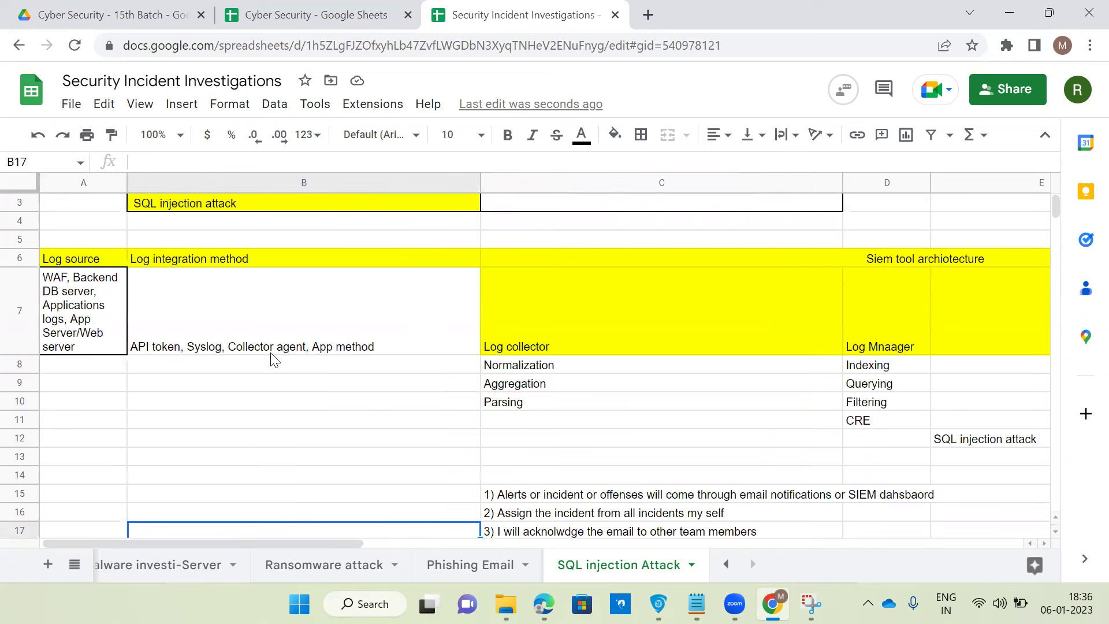
pyautogui.scroll(-3, 484, 375)
pyautogui.scroll(-10, 578, 375)
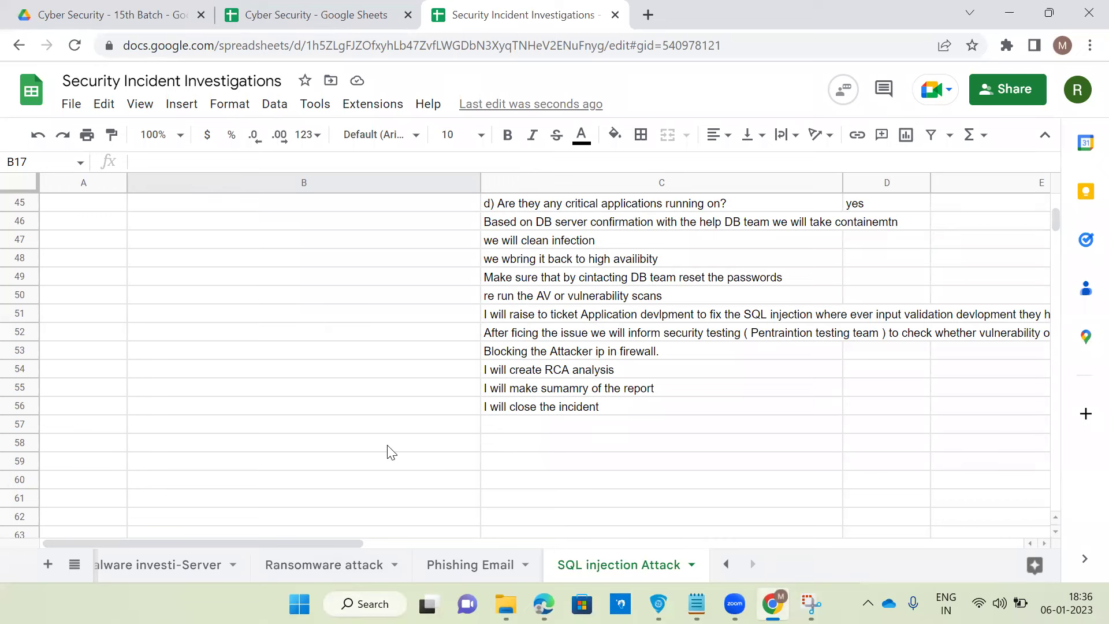
# Change the fill of the "10) SQL injection attack" entry in the Incident Investigations sheet from highlighted to white.
pyautogui.click(727, 563)
pyautogui.click(727, 564)
pyautogui.click(191, 565)
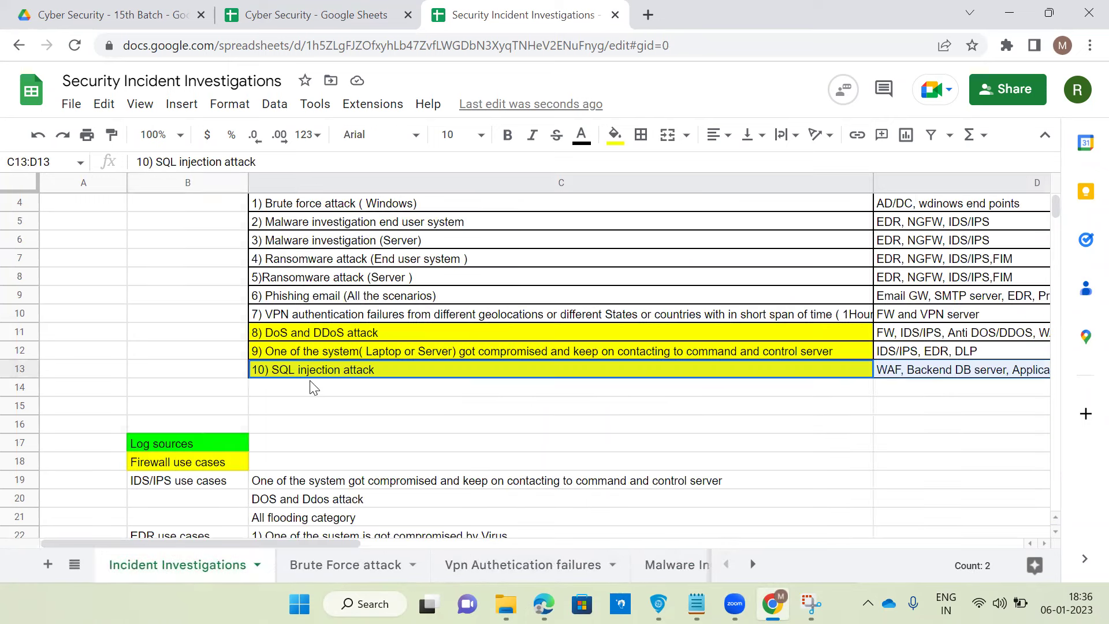
pyautogui.click(317, 370)
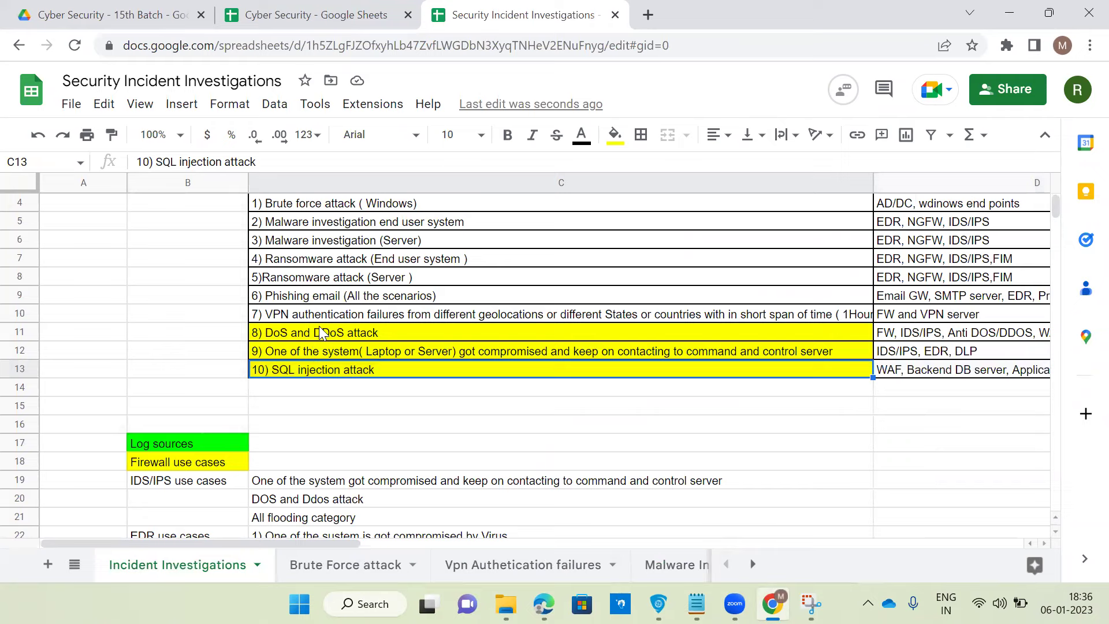
pyautogui.click(617, 137)
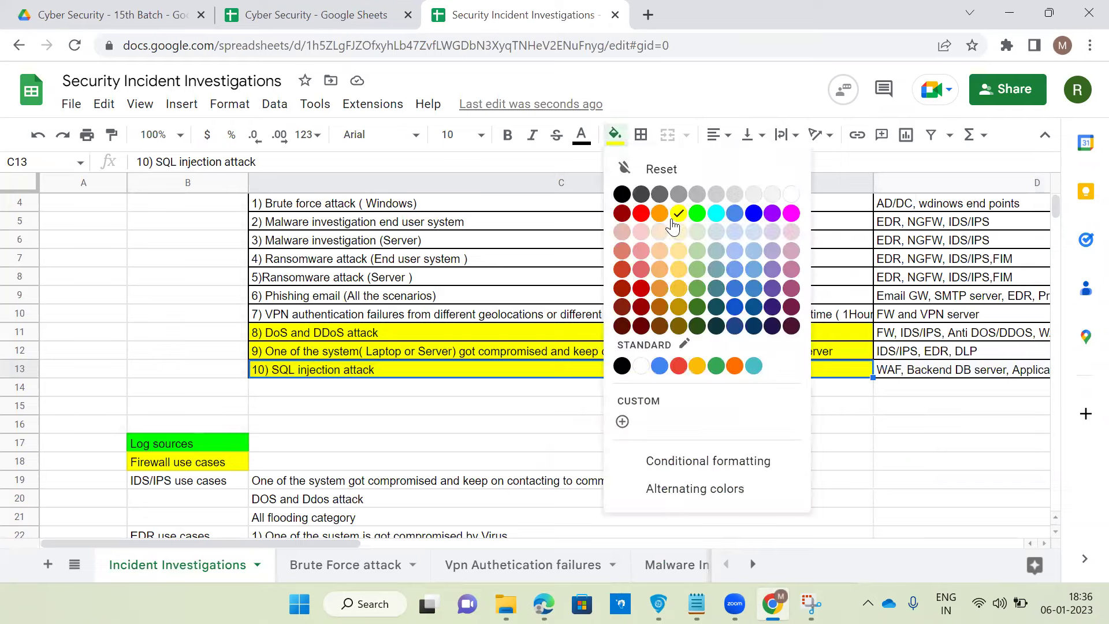
pyautogui.click(790, 193)
pyautogui.click(422, 332)
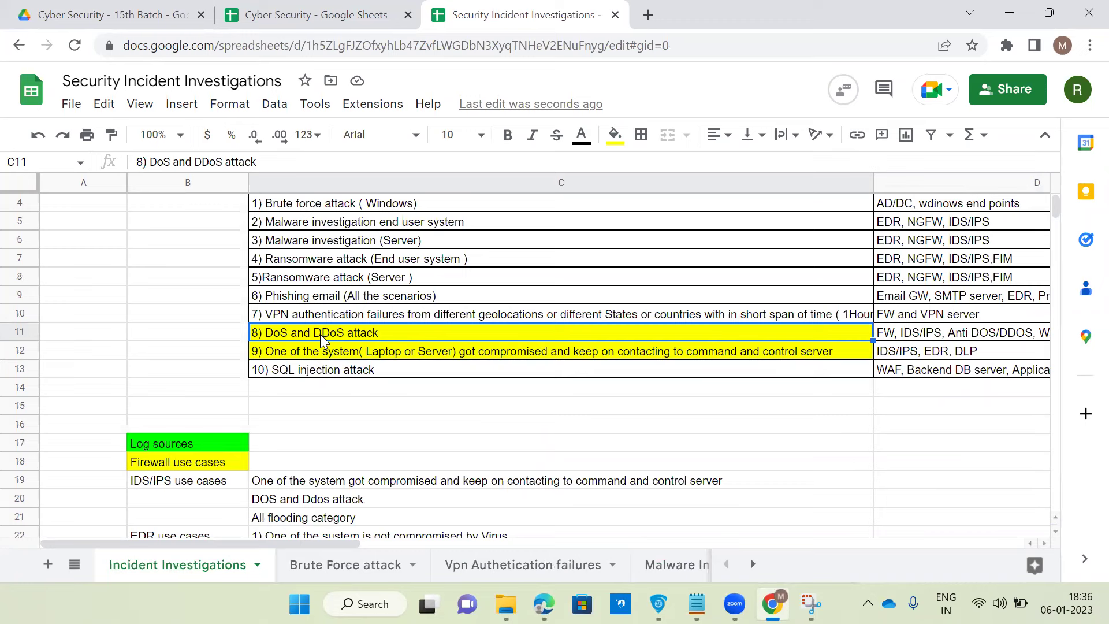
# Add a new sheet to the spreadsheet and move it to the end, after SQL injection Attack.
pyautogui.click(752, 565)
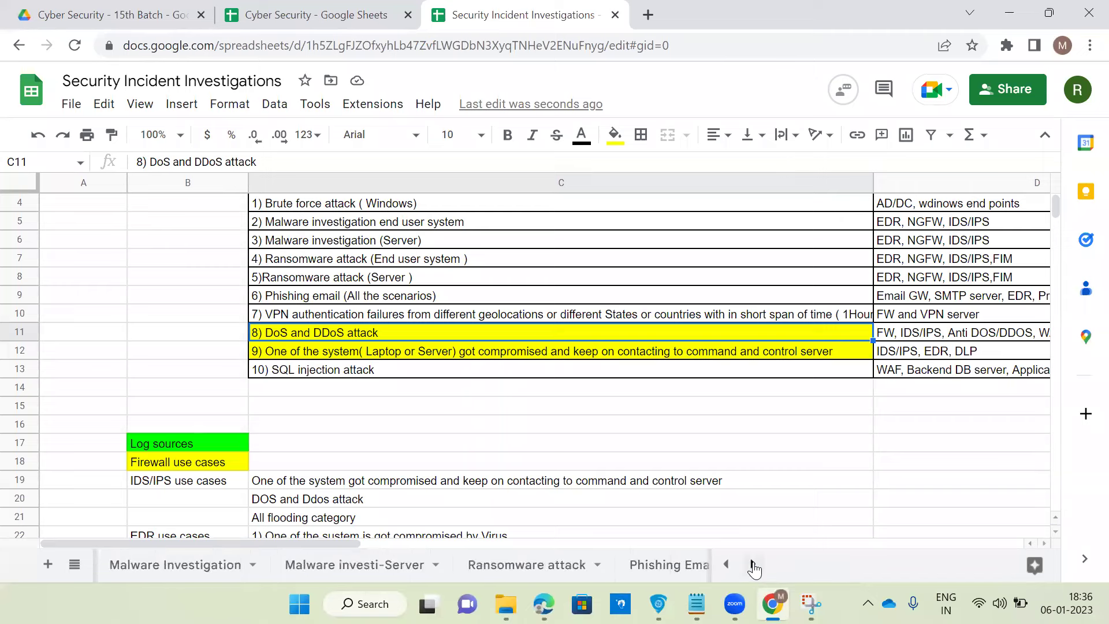
pyautogui.click(48, 565)
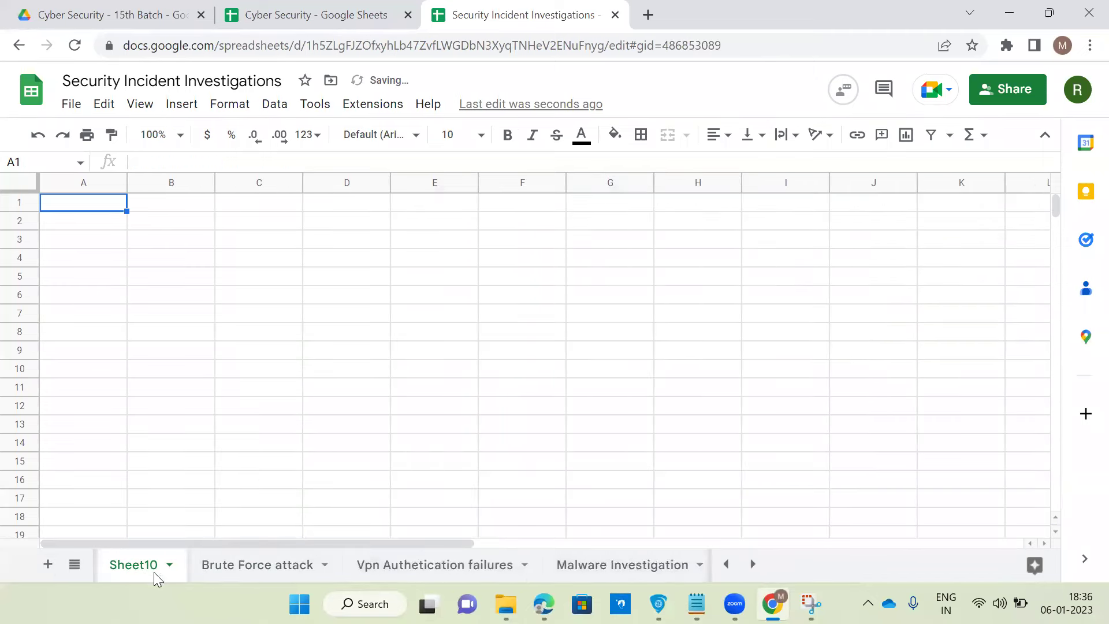
pyautogui.moveTo(598, 594); pyautogui.dragTo(699, 572)
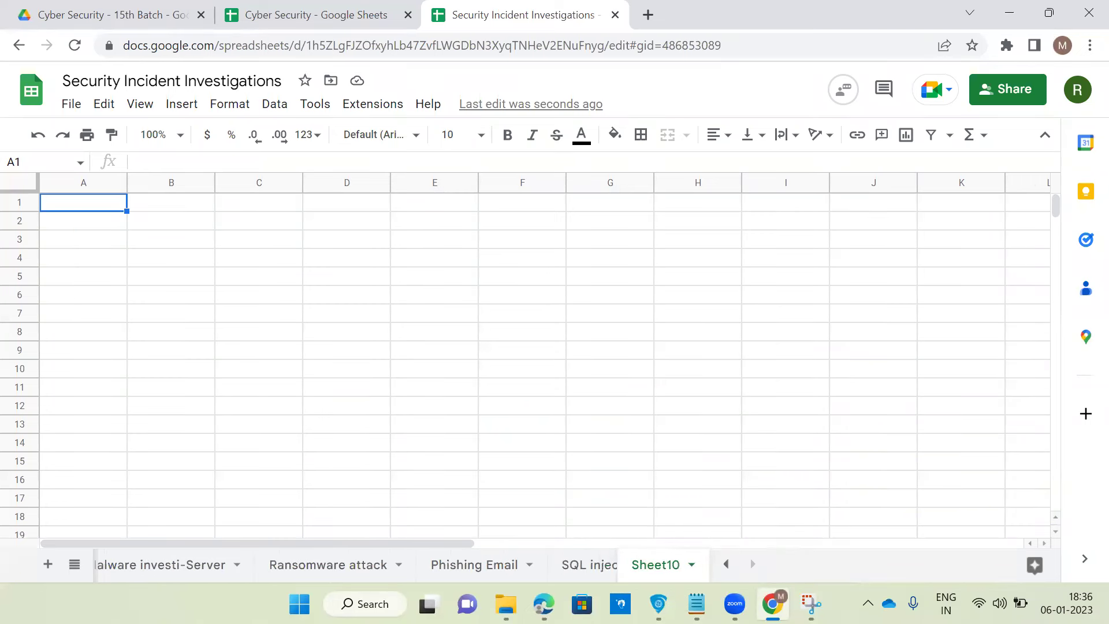
# Rename the new sheet as "DOS and DDOS".
pyautogui.rightClick(687, 563)
pyautogui.click(690, 346)
pyautogui.write('D')
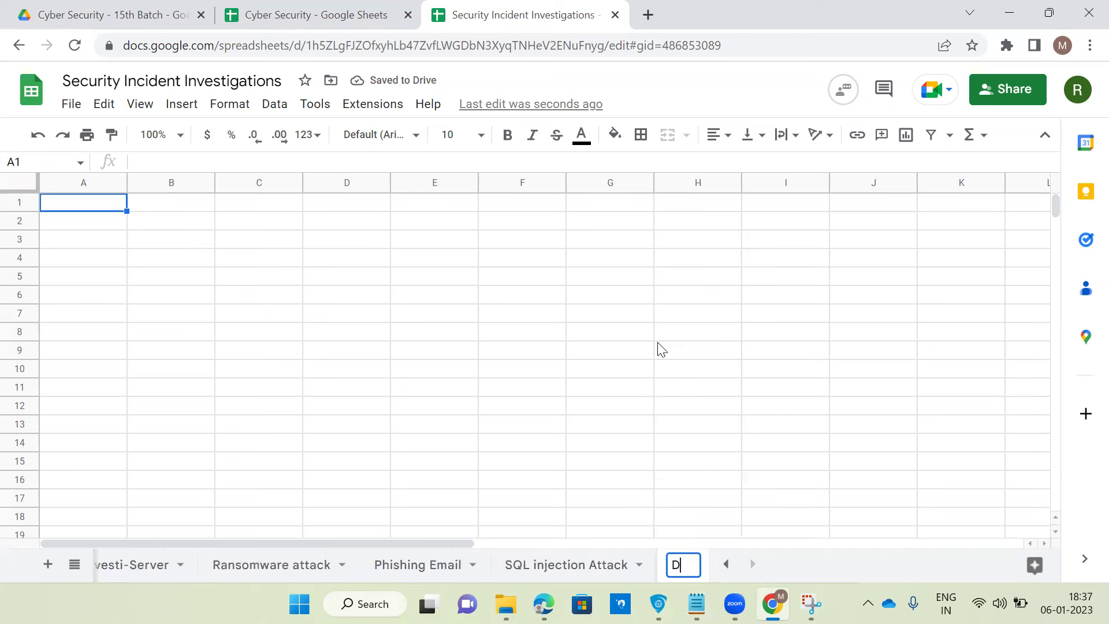
pyautogui.write('OS and D')
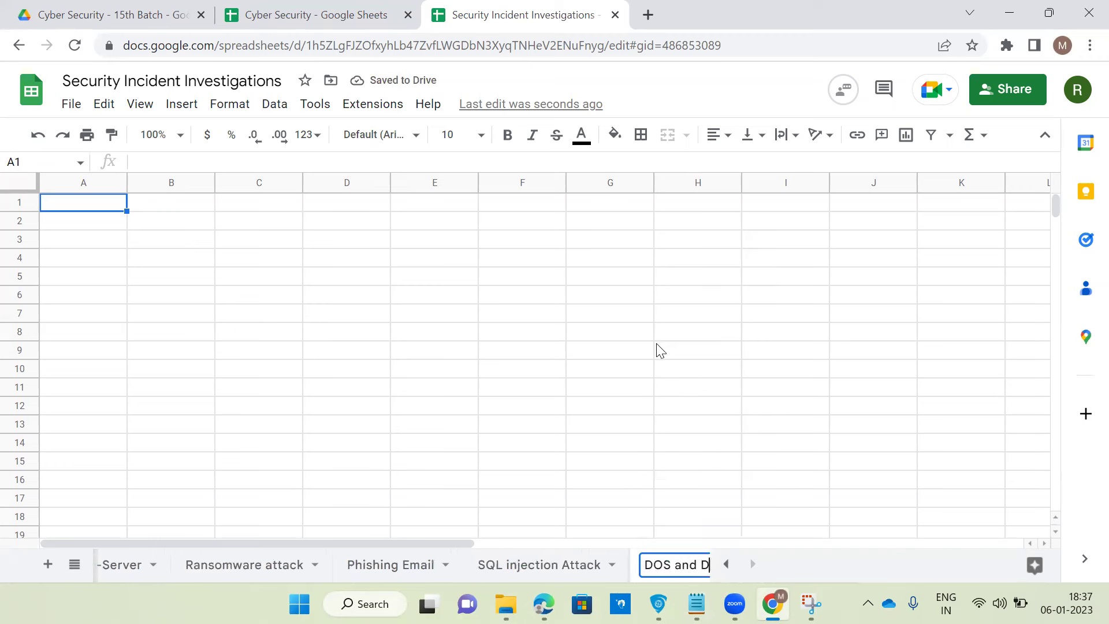
pyautogui.write('DOS')
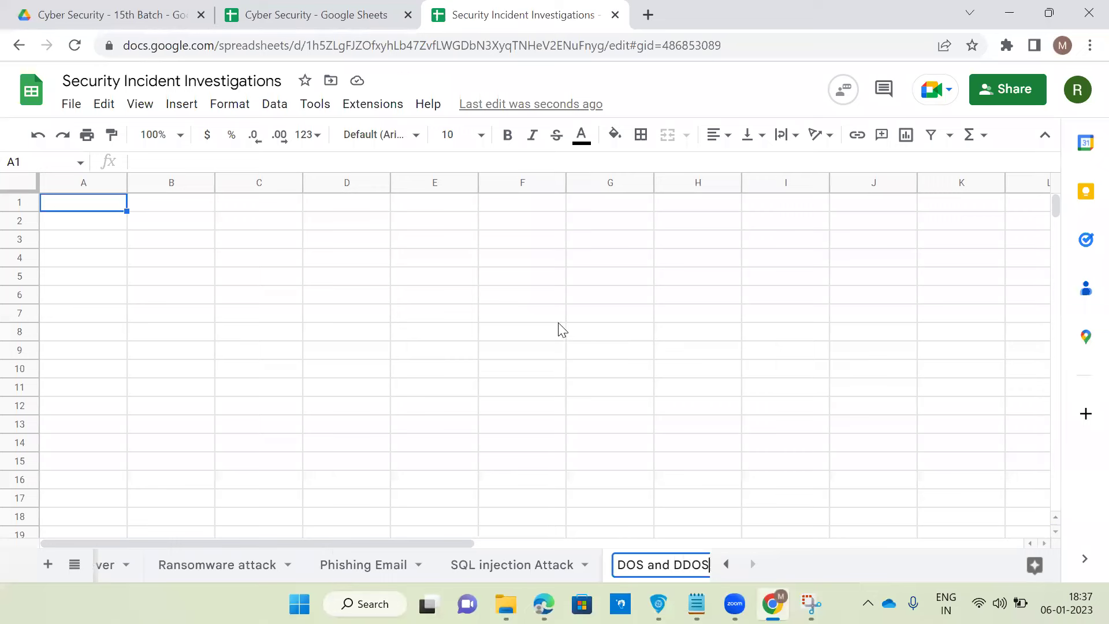
pyautogui.click(559, 321)
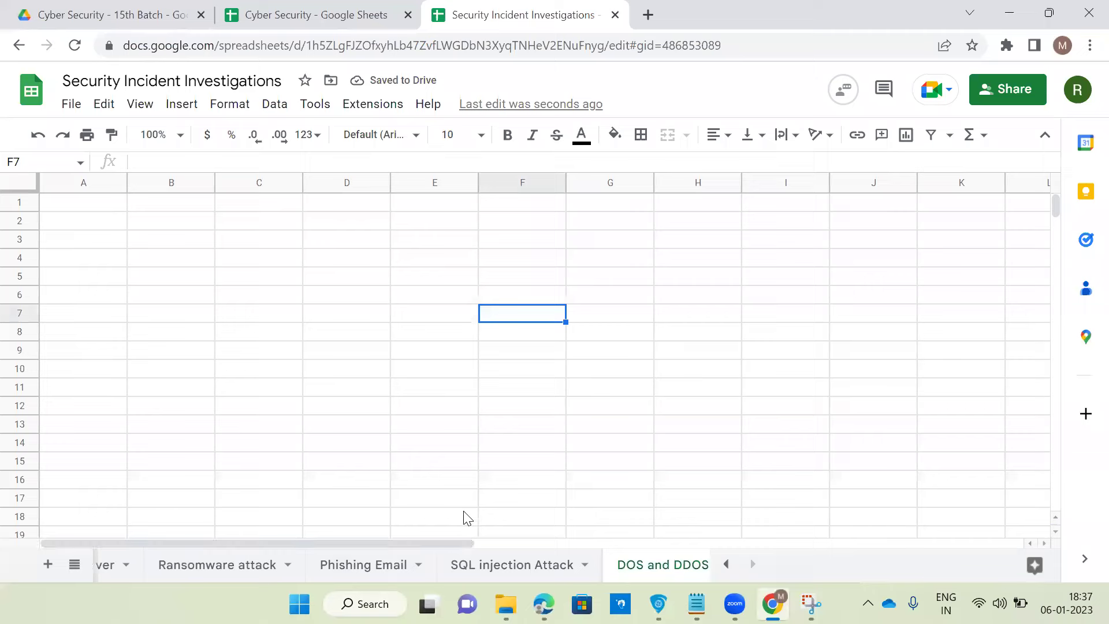
# Copy the incident header and SIEM architecture block B3:G14 from the Ransomware attack sheet.
pyautogui.click(217, 570)
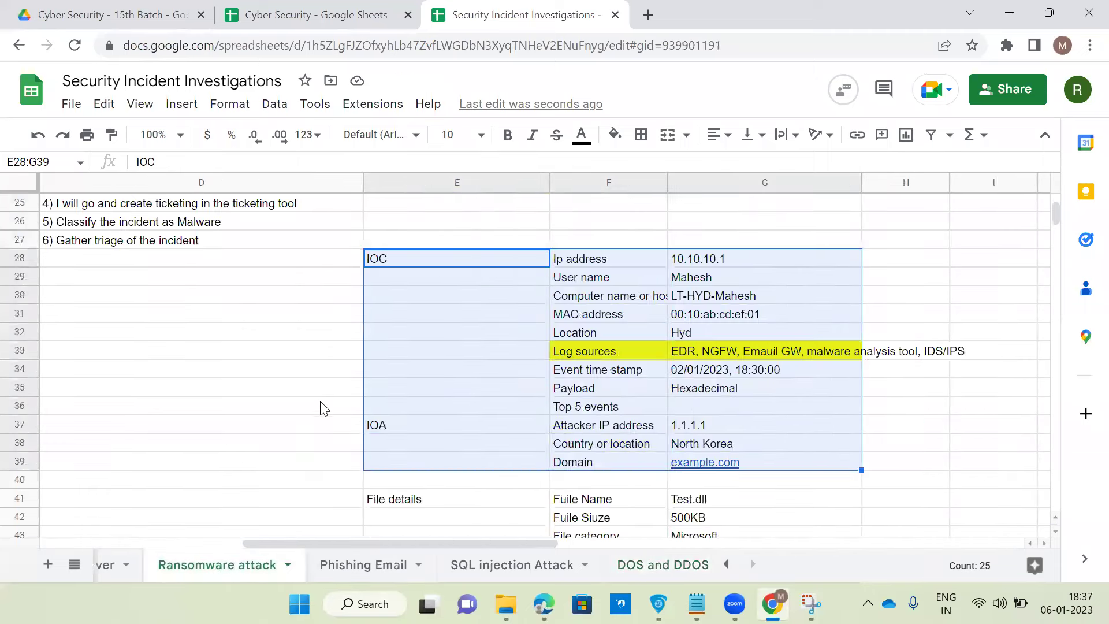
pyautogui.moveTo(302, 543); pyautogui.dragTo(171, 543)
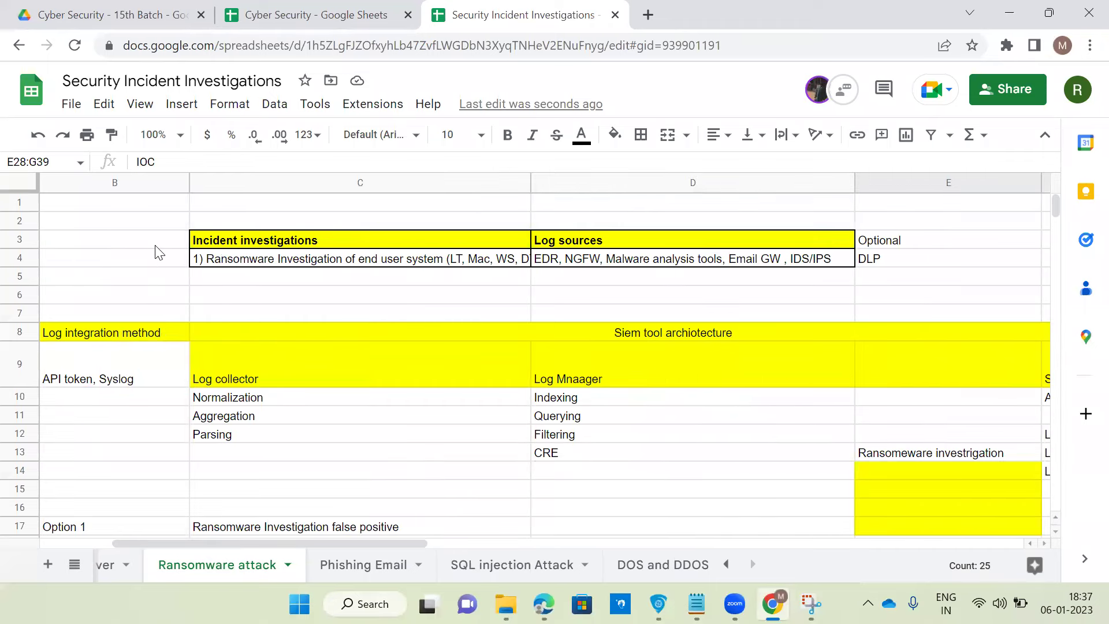
pyautogui.moveTo(468, 237); pyautogui.dragTo(764, 448)
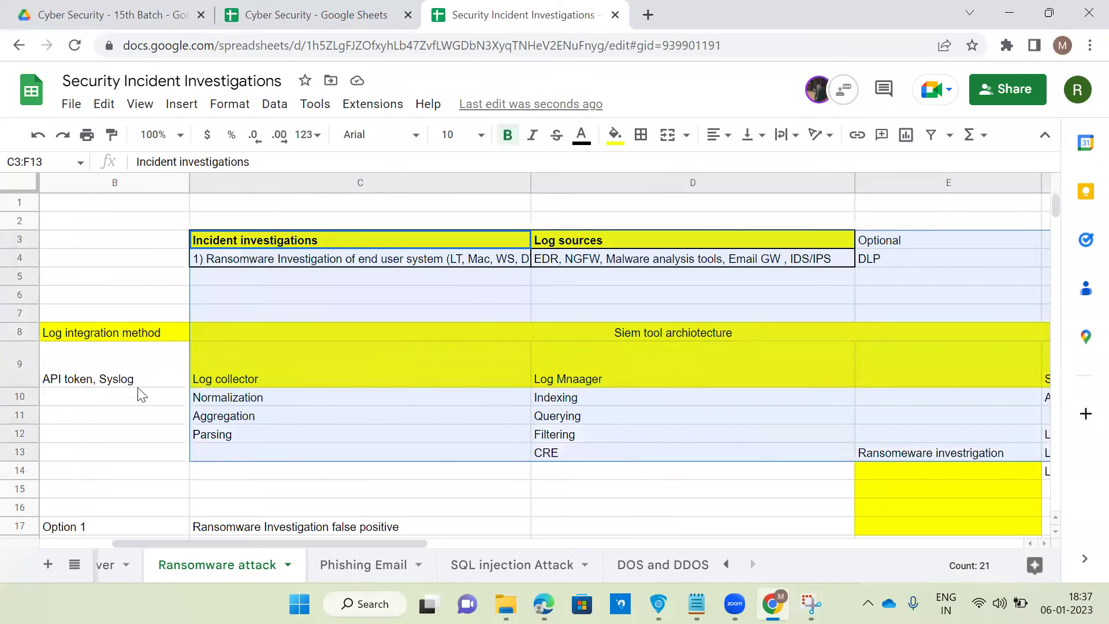
pyautogui.moveTo(104, 243); pyautogui.dragTo(952, 466)
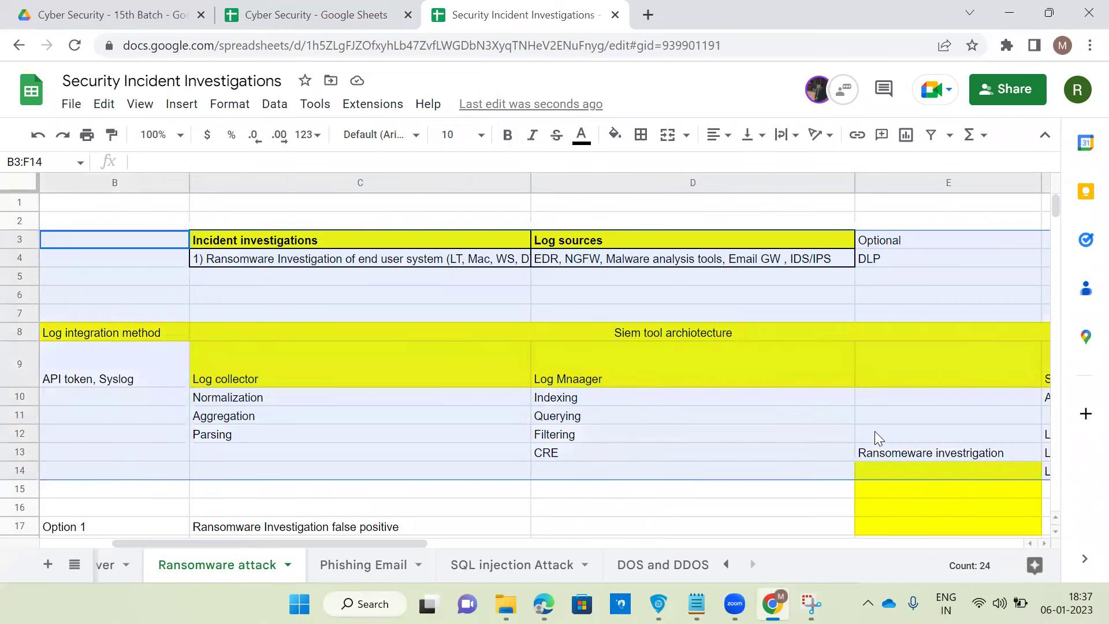
pyautogui.hotkey('shift', 'Right')
pyautogui.hotkey('ctrl', 'c')
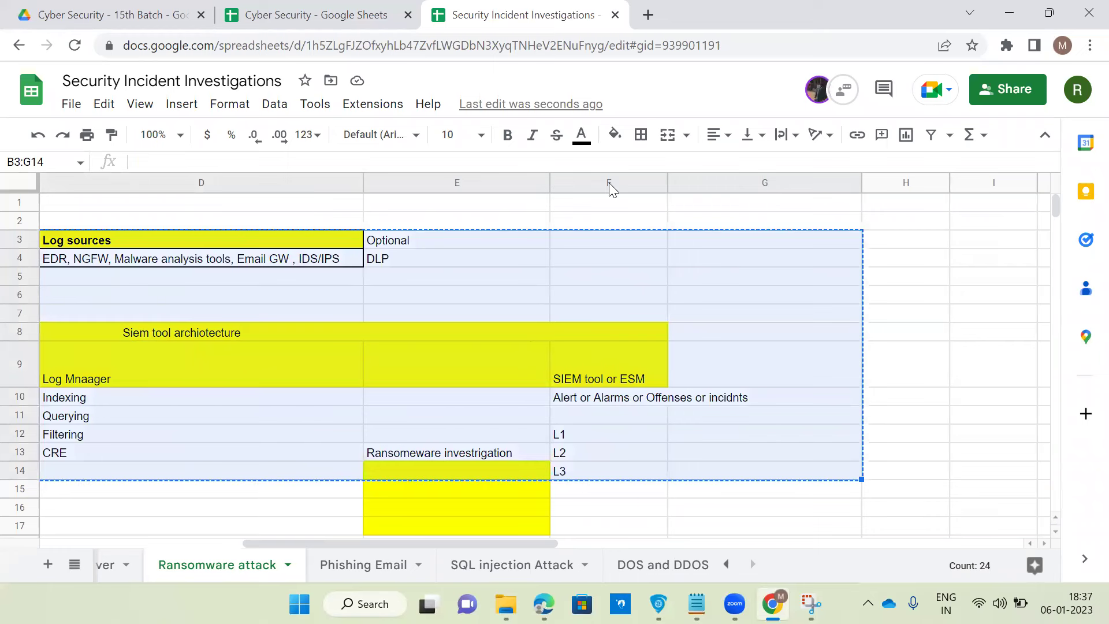
# Paste the copied block into the DOS and DDOS sheet starting at A3, and widen column A to fit its text.
pyautogui.click(674, 566)
pyautogui.click(101, 244)
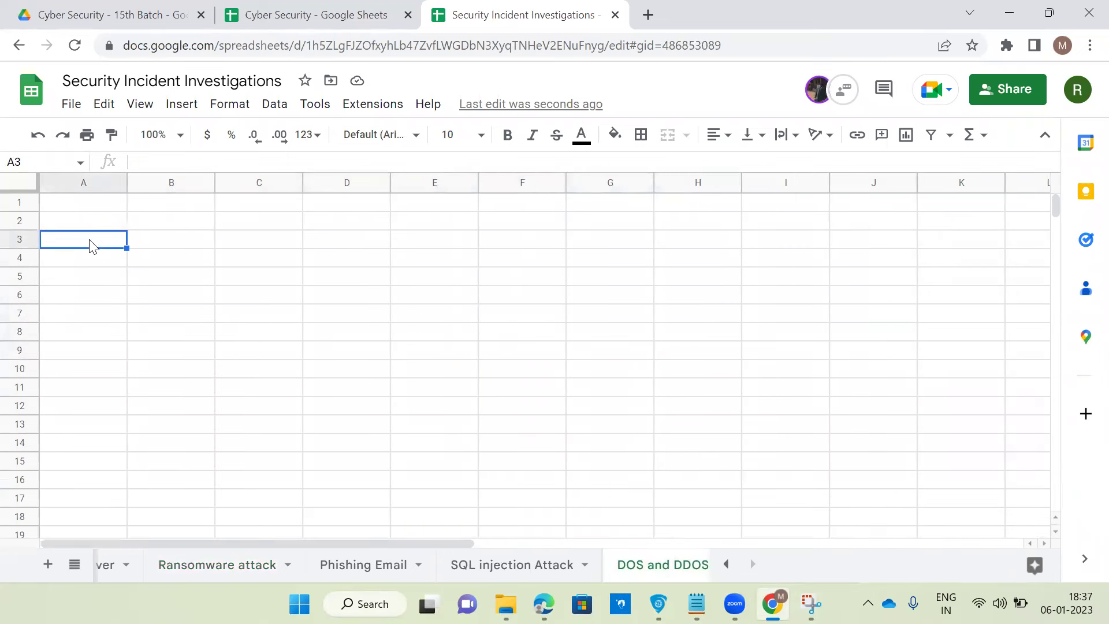
pyautogui.hotkey('ctrl', 'v')
pyautogui.click(408, 370)
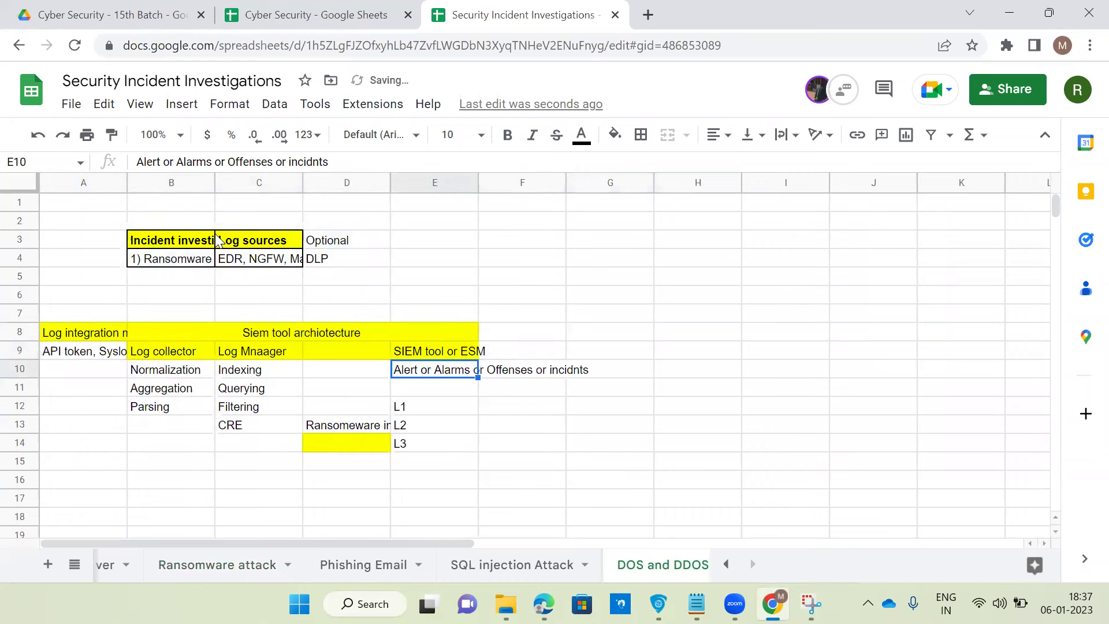
pyautogui.moveTo(125, 178); pyautogui.dragTo(207, 178)
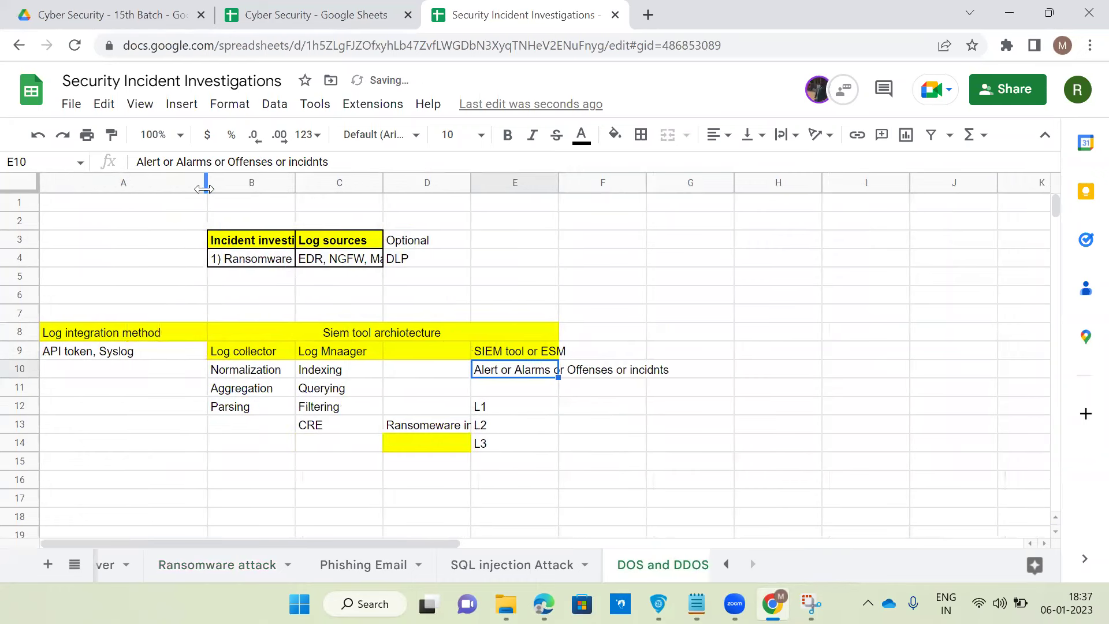
# Insert a column before column A and enter the heading "Log sources" in A8.
pyautogui.click(144, 407)
pyautogui.click(189, 460)
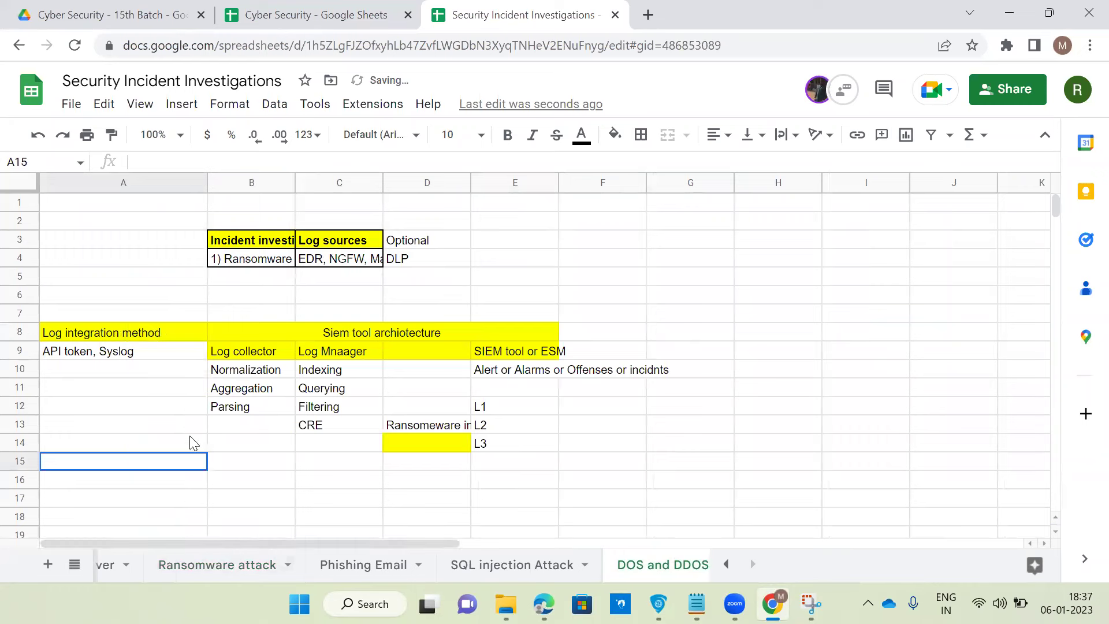
pyautogui.click(118, 182)
pyautogui.rightClick(119, 182)
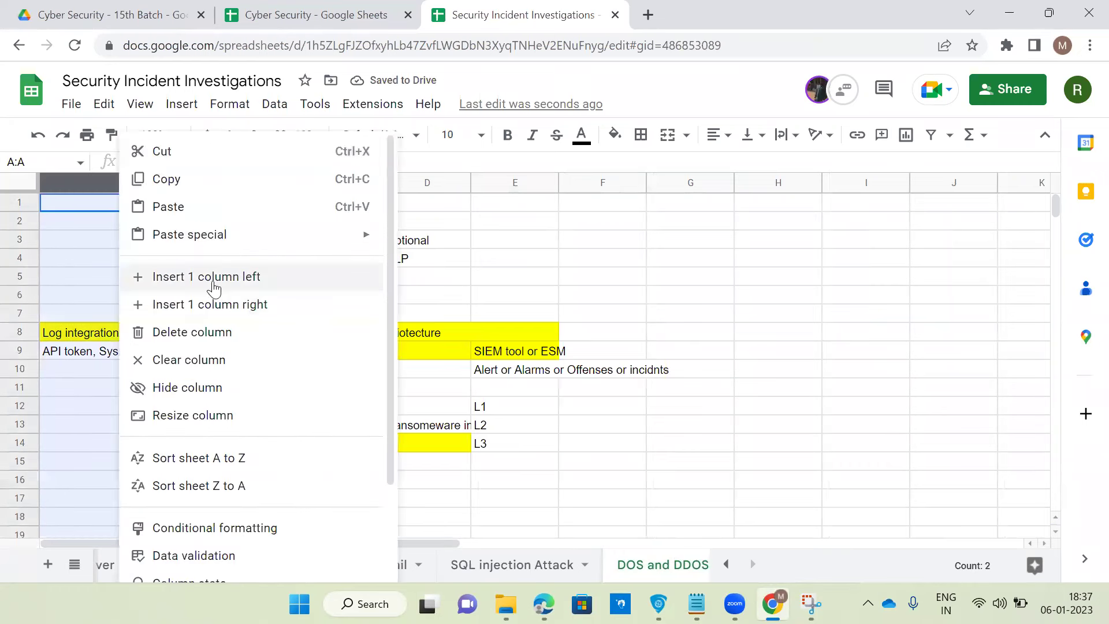
pyautogui.click(188, 277)
pyautogui.click(95, 331)
pyautogui.write('Log sources')
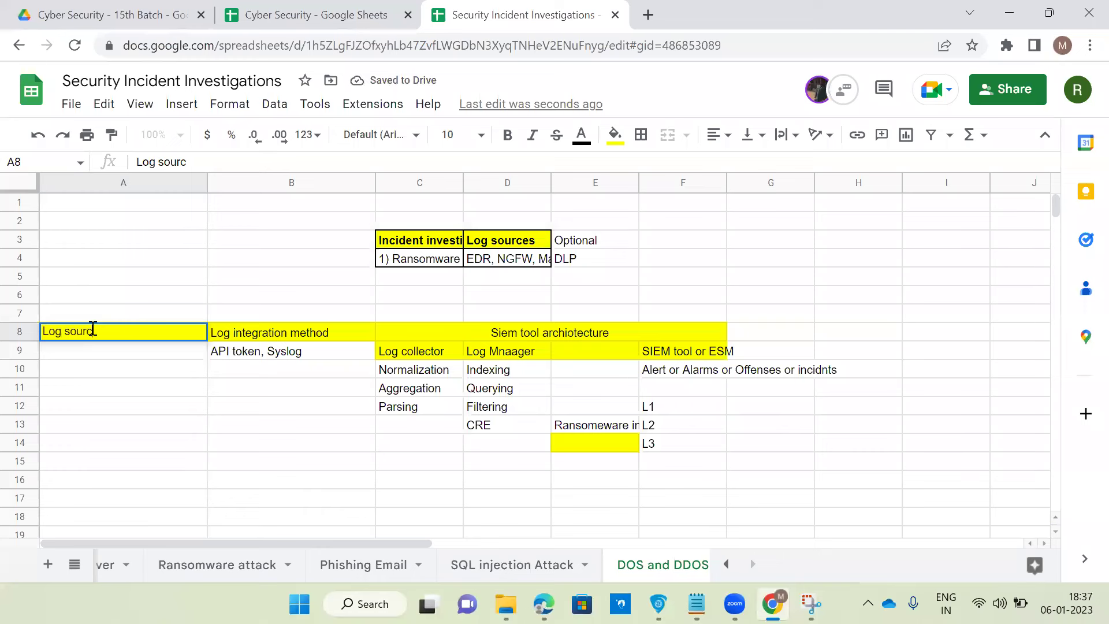
pyautogui.click(416, 334)
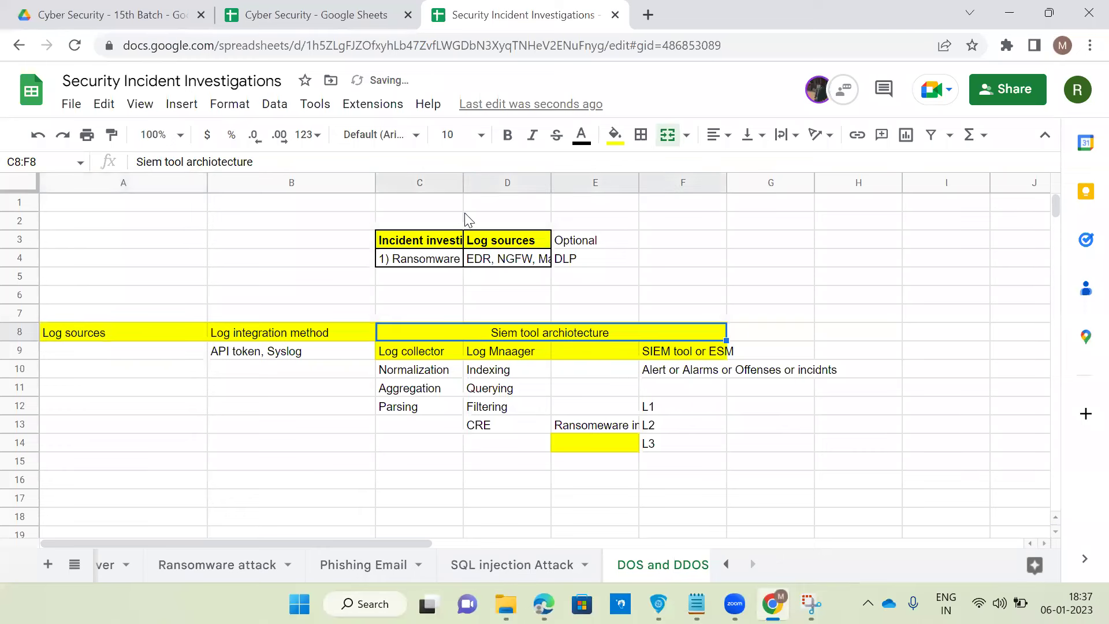
# Widen columns C and D so the incident investigation and log source texts have more room.
pyautogui.moveTo(464, 182); pyautogui.dragTo(635, 183)
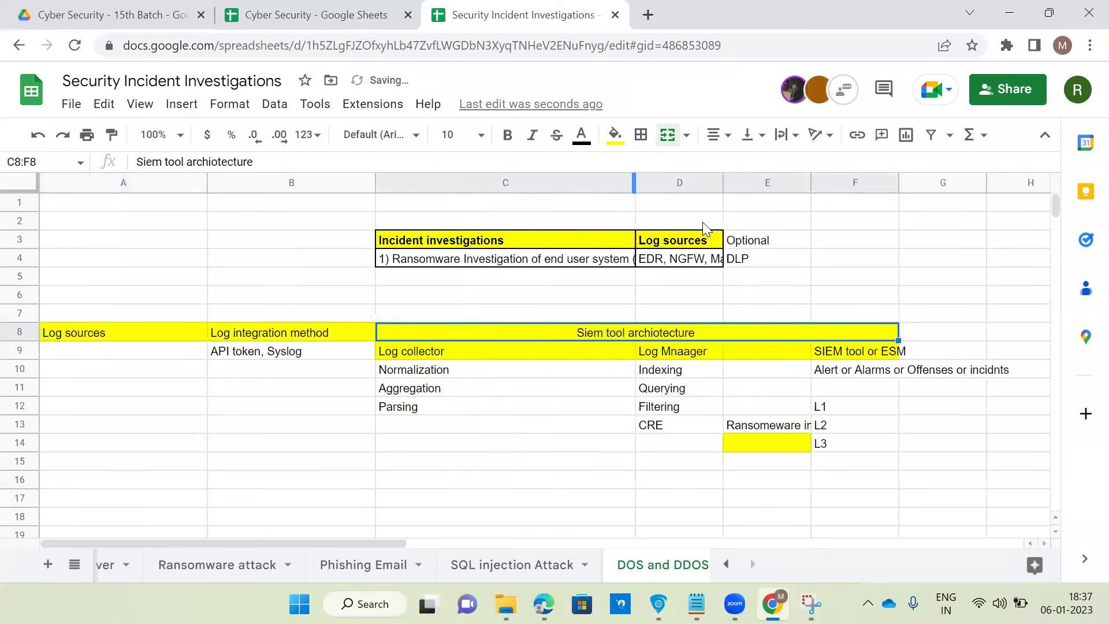
pyautogui.moveTo(722, 180); pyautogui.dragTo(767, 296)
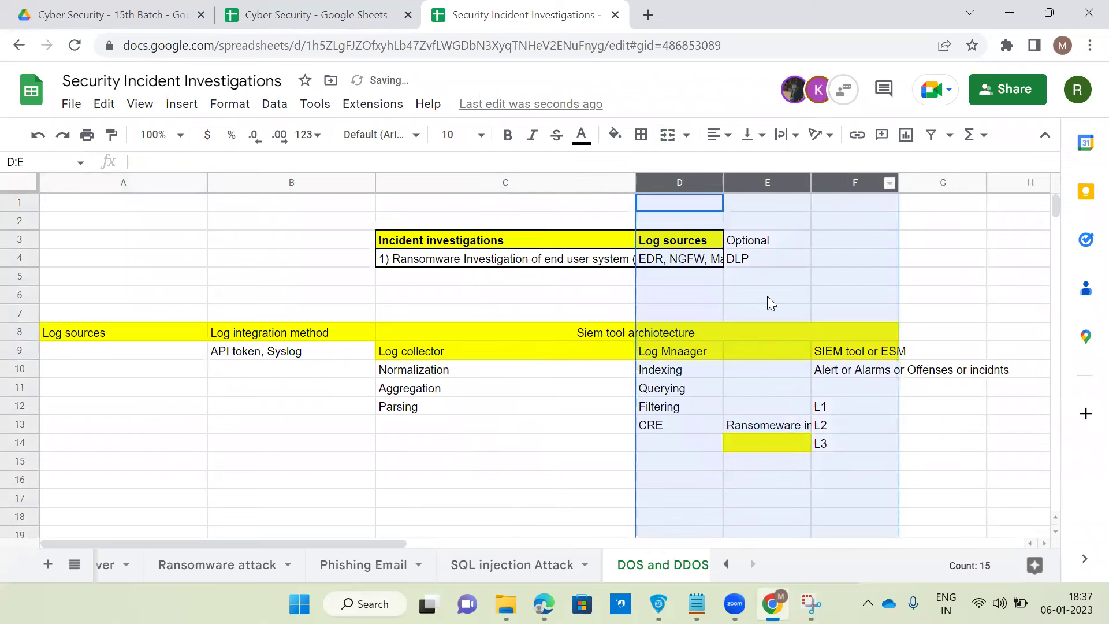
pyautogui.click(767, 296)
pyautogui.moveTo(721, 178); pyautogui.dragTo(827, 182)
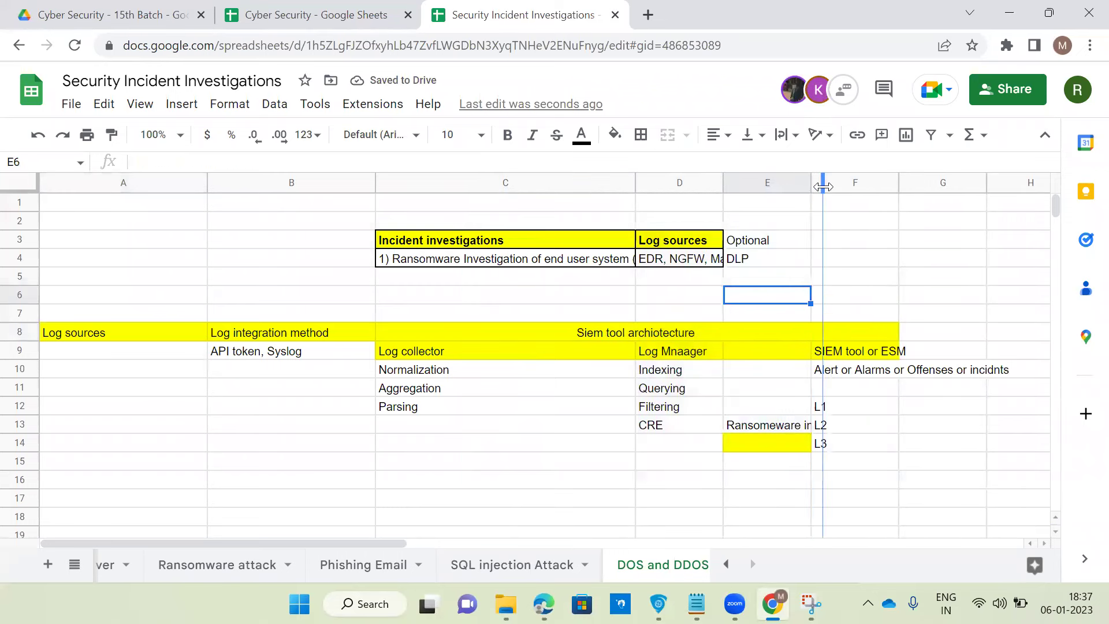
# Replace the incident name in C4 with "DOS and DDOS" and clear the log sources entry in D4.
pyautogui.click(569, 260)
pyautogui.write('D')
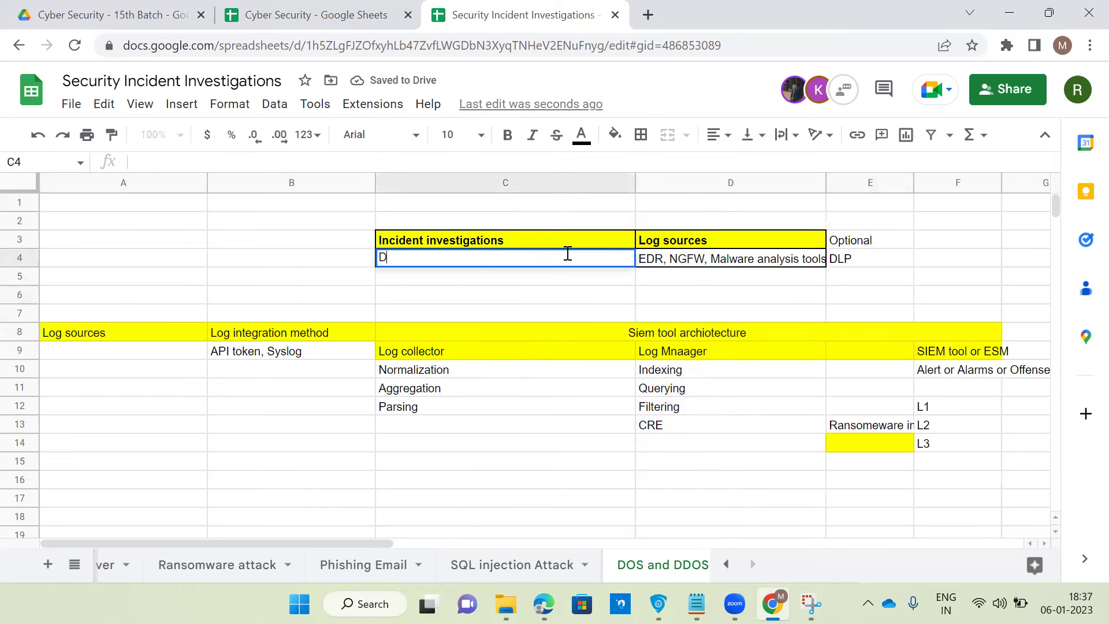
pyautogui.write('OS and DDOS')
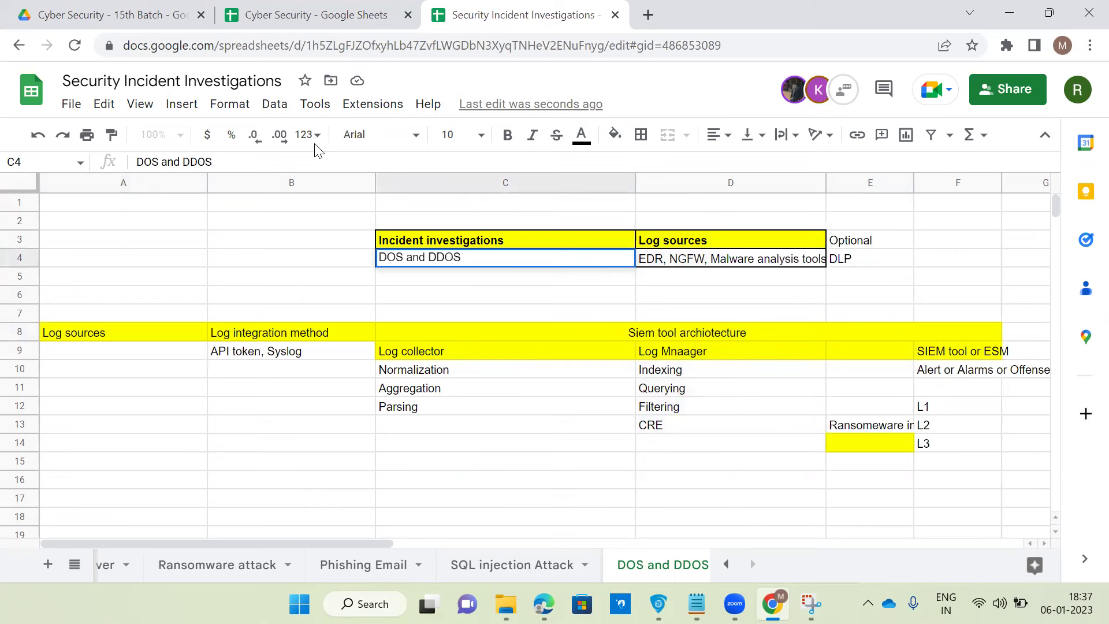
pyautogui.click(769, 264)
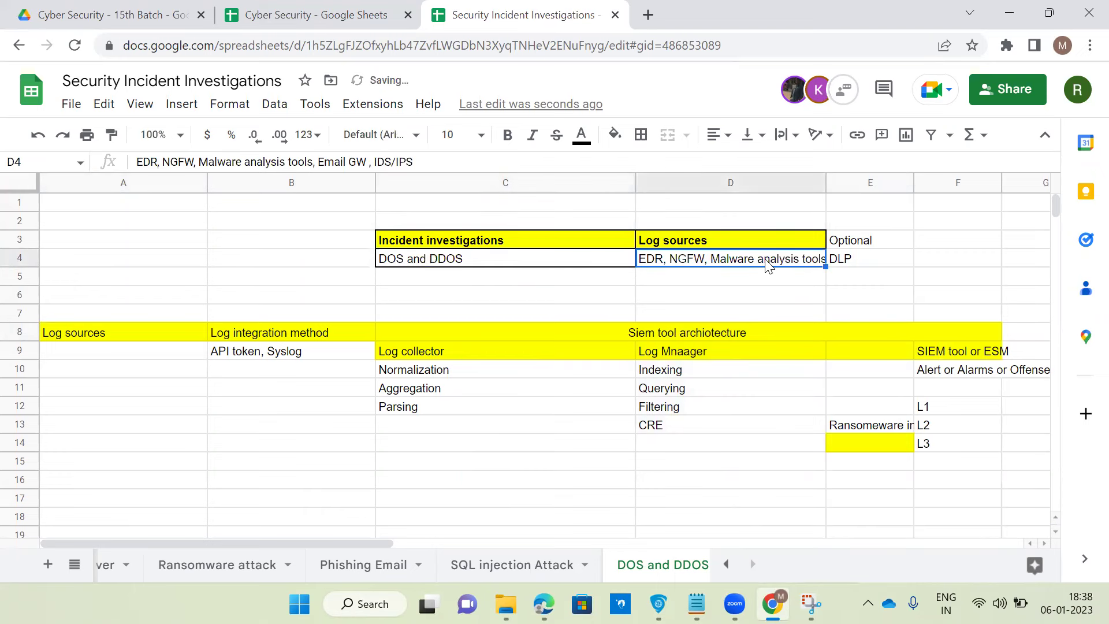
pyautogui.press('Delete')
pyautogui.click(775, 302)
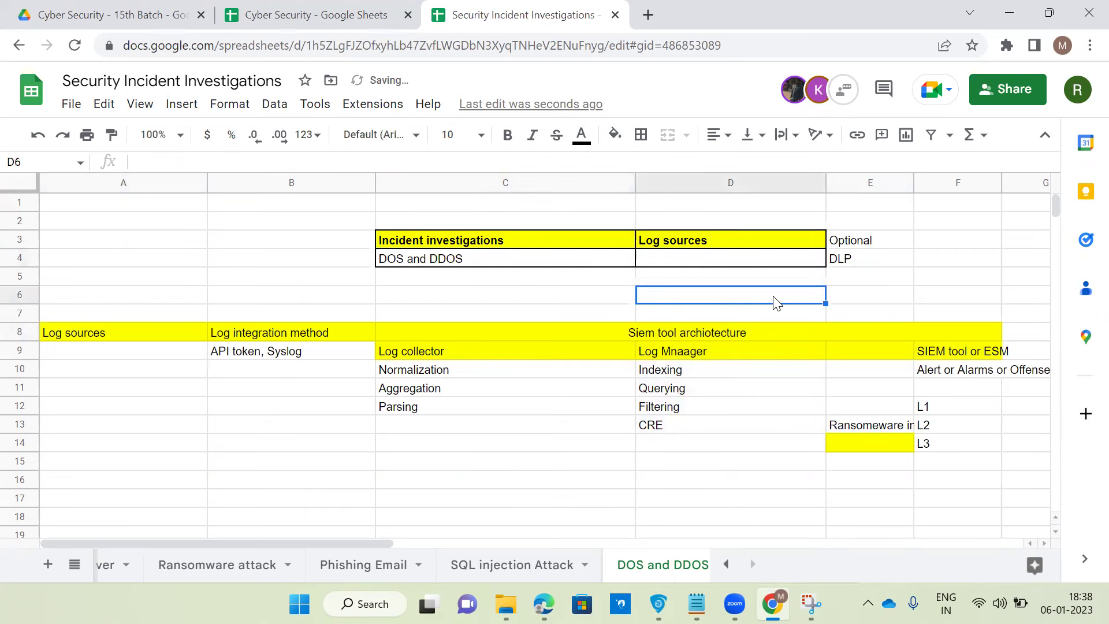
# Replace the ransomware investigation entry in E13 with "DOS".
pyautogui.click(882, 442)
pyautogui.click(891, 427)
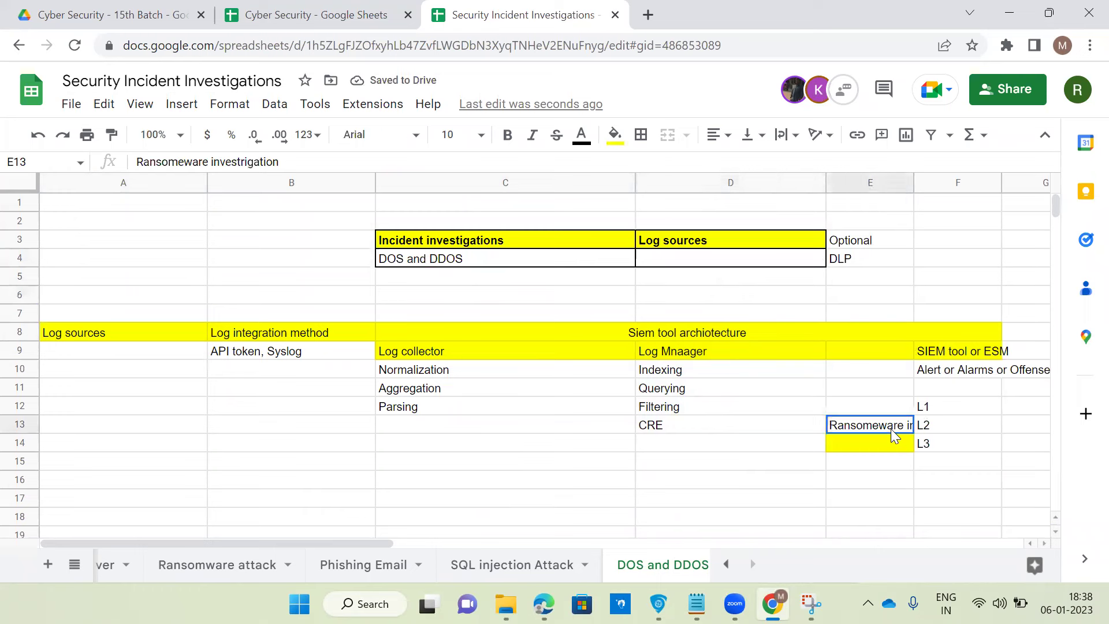
pyautogui.write('DOS')
pyautogui.press('Return')
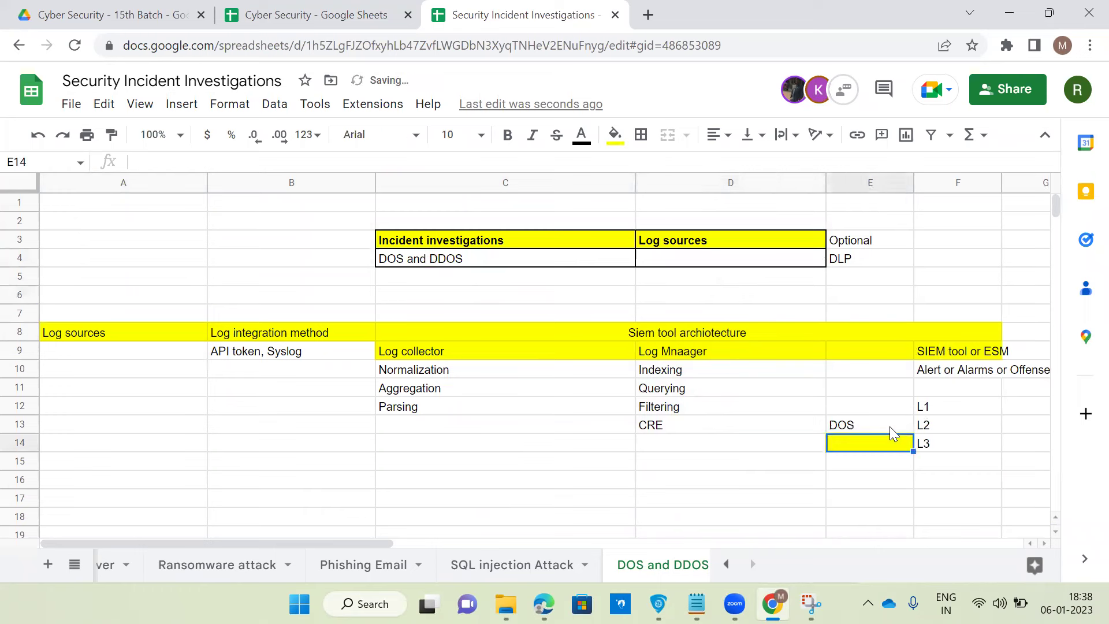
pyautogui.click(569, 392)
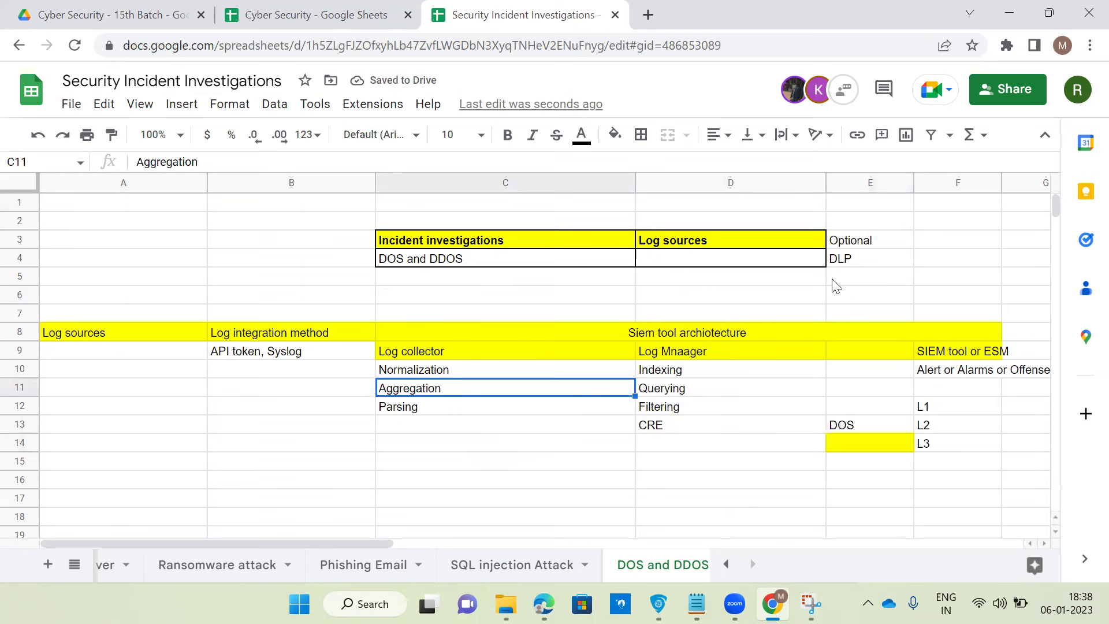
# Widen the SIEM tool column F and clear the log integration method entry in B9.
pyautogui.moveTo(1003, 182); pyautogui.dragTo(1050, 183)
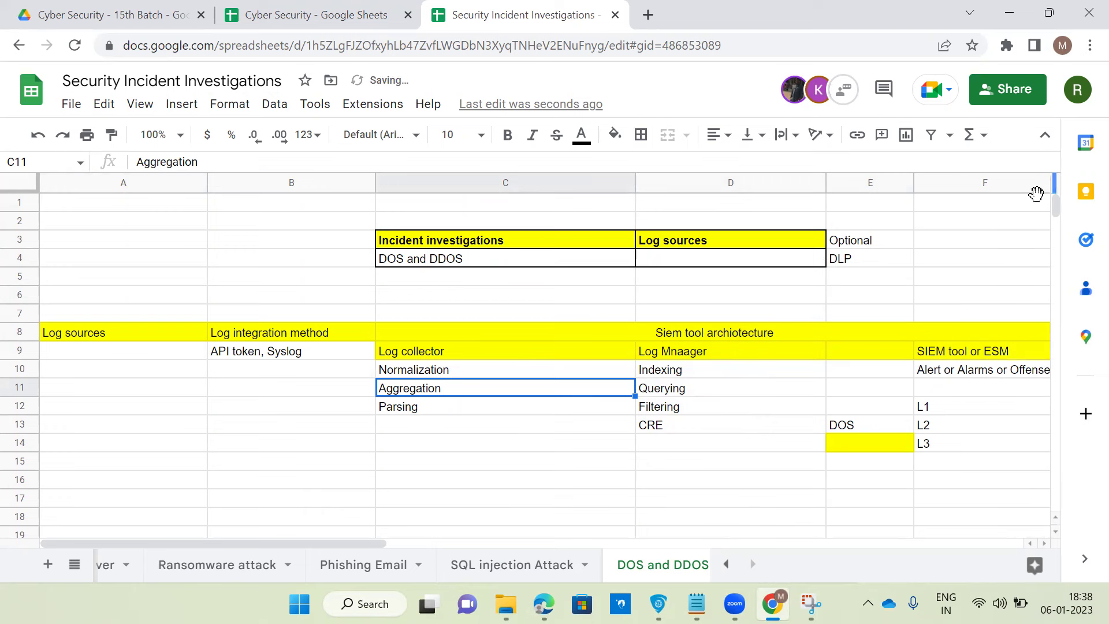
pyautogui.click(962, 372)
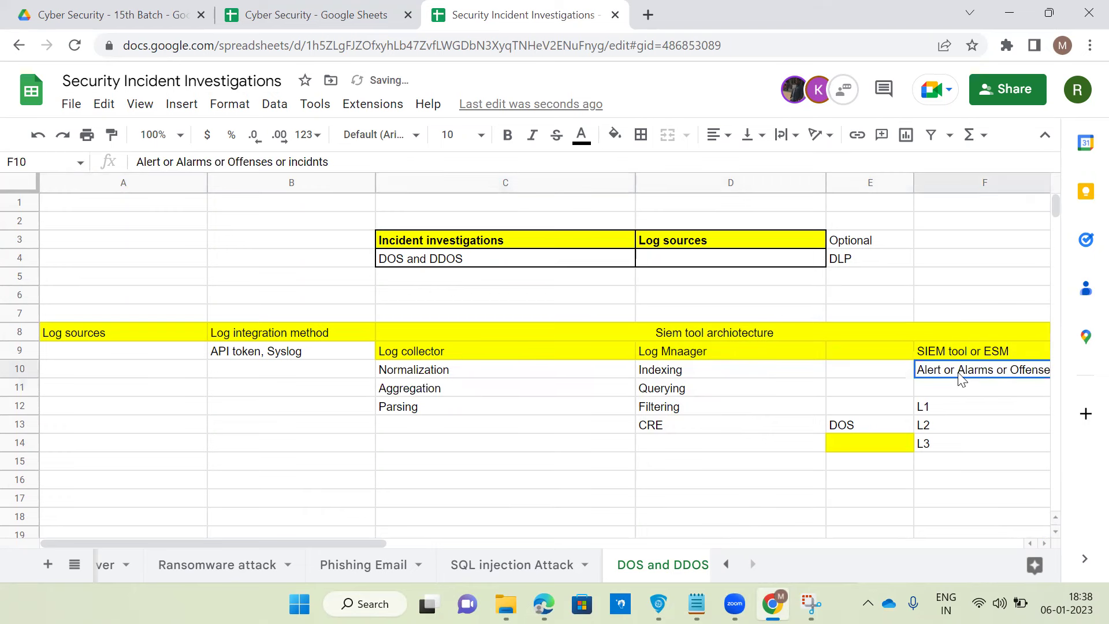
pyautogui.click(263, 357)
pyautogui.press('Delete')
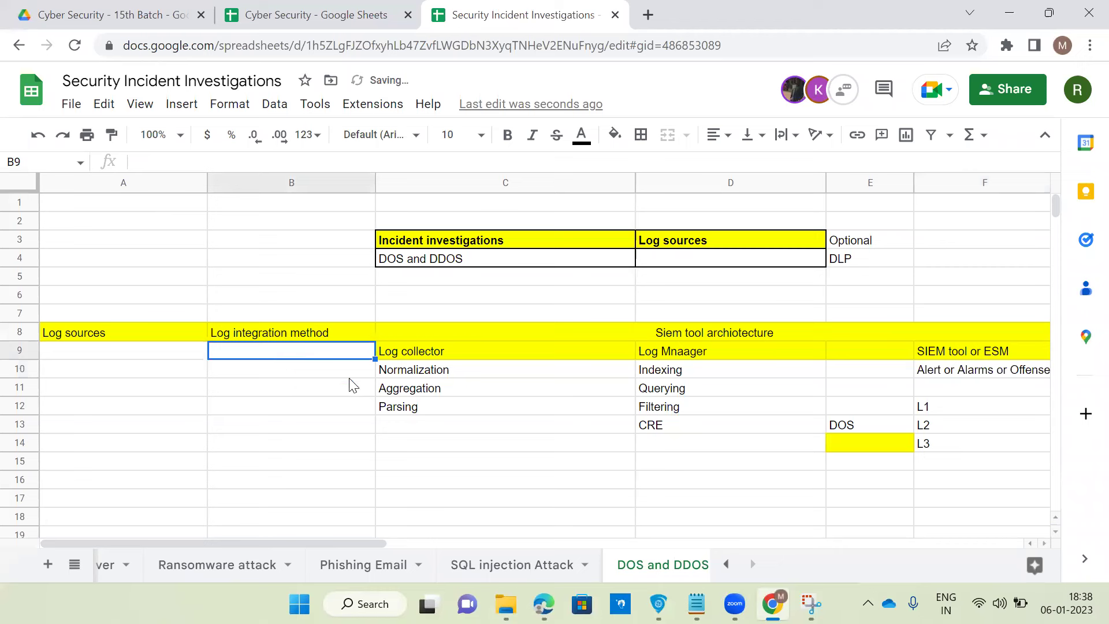
pyautogui.click(475, 397)
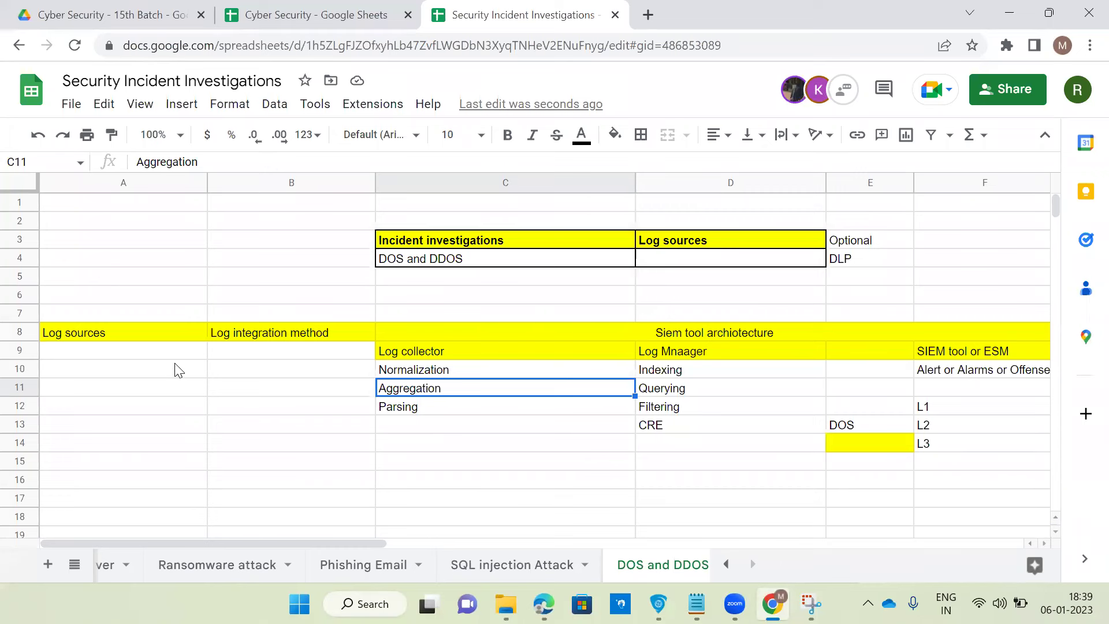
# Enter "FW, IDS/IPS, WAF, Servers" under Log sources in A9.
pyautogui.click(127, 354)
pyautogui.write('F')
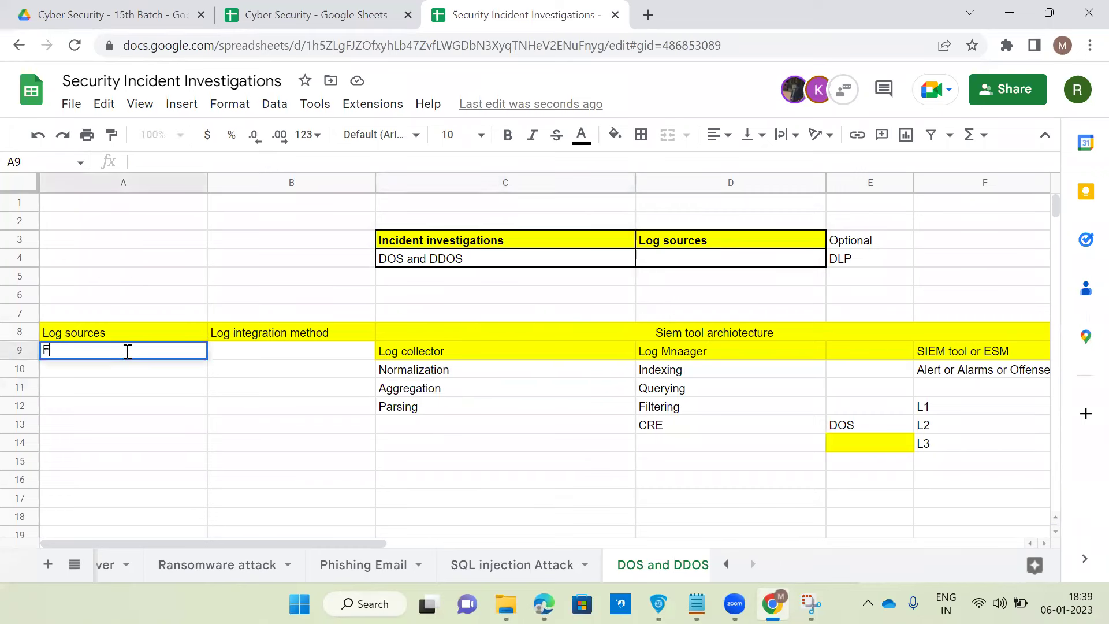
pyautogui.write('W, IDS/IPS,')
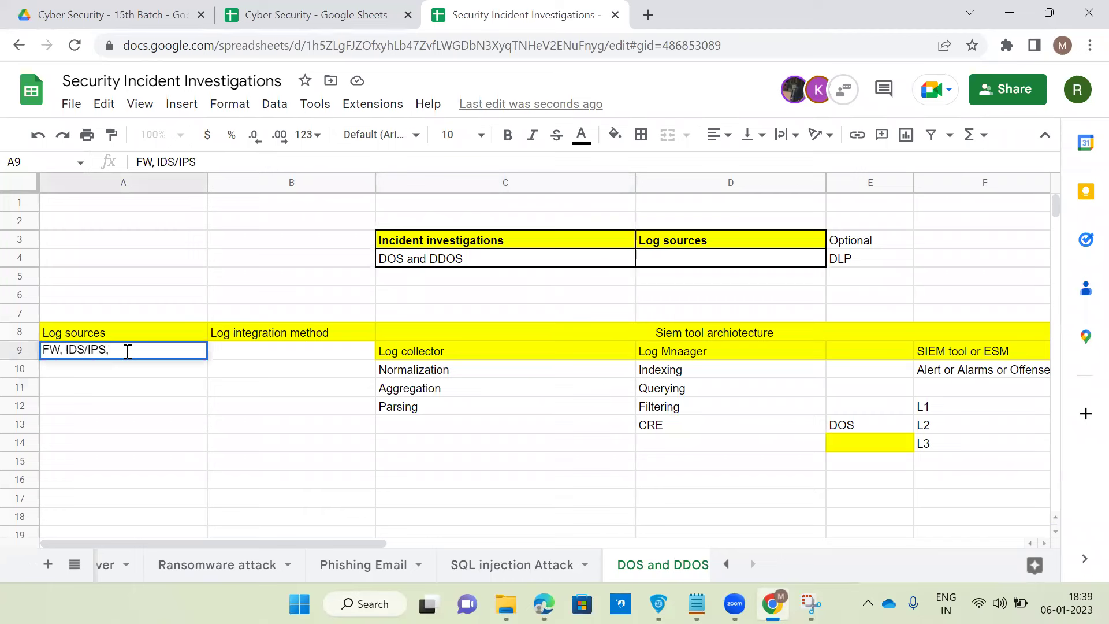
pyautogui.write(' WAF, Sservers')
pyautogui.press('Return')
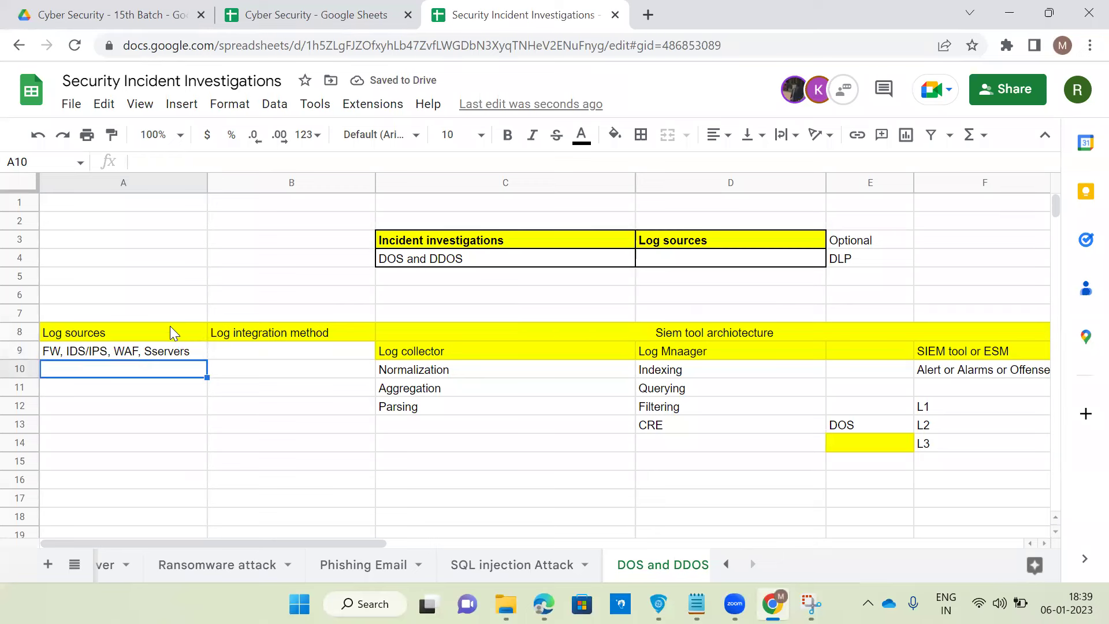
pyautogui.doubleClick(159, 351)
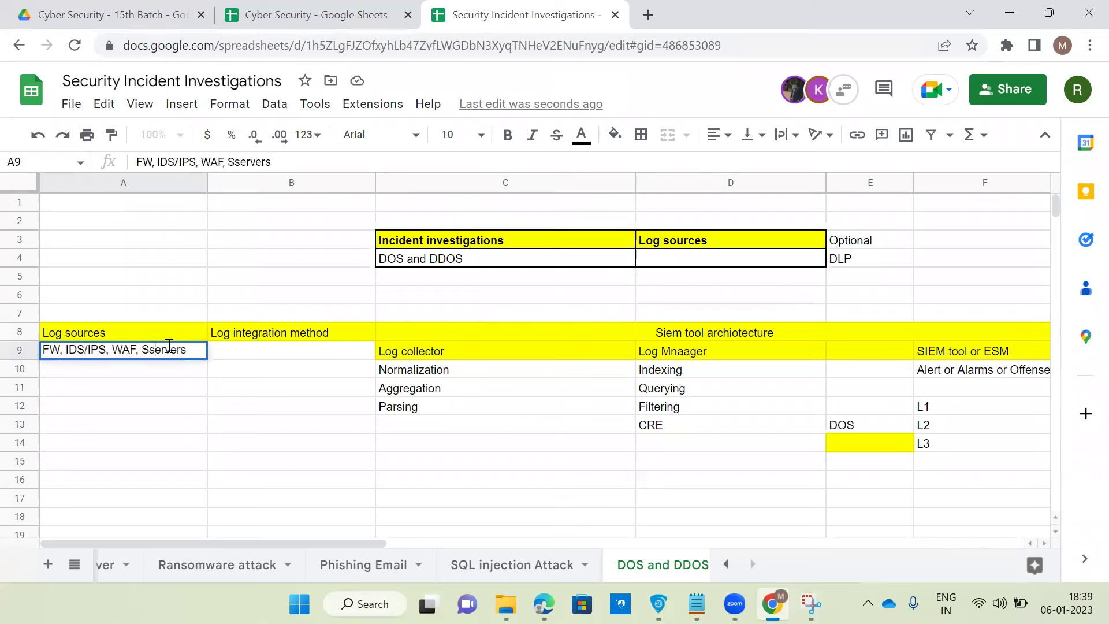
pyautogui.press('BackSpace')
pyautogui.click(268, 409)
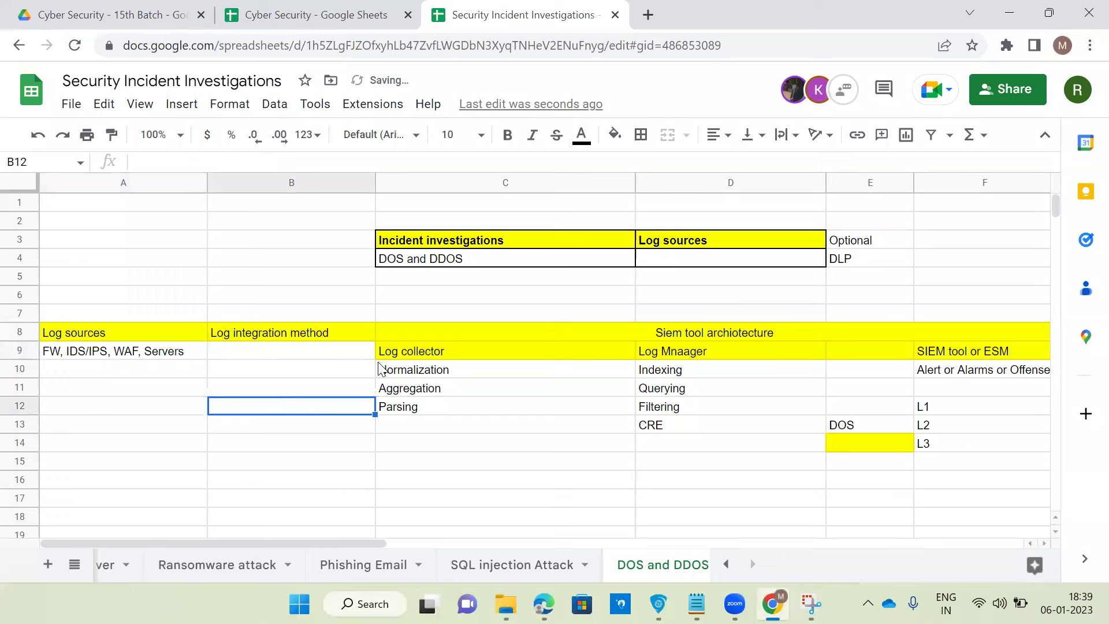
pyautogui.click(444, 376)
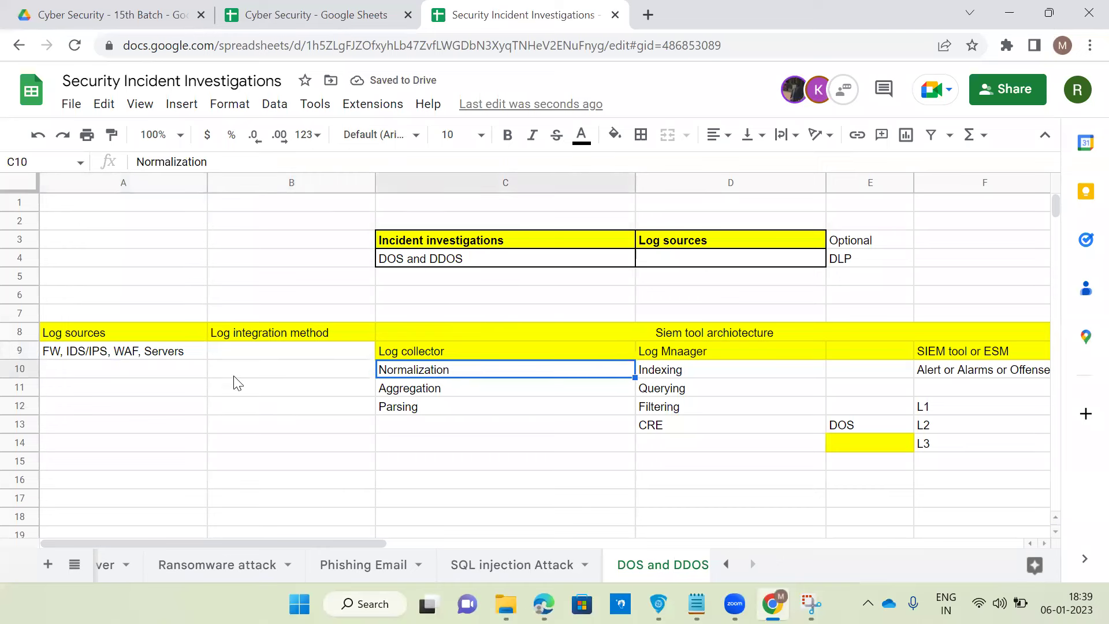
# Enter "Syslog, Collector agent" under Log integration method in B9.
pyautogui.click(257, 357)
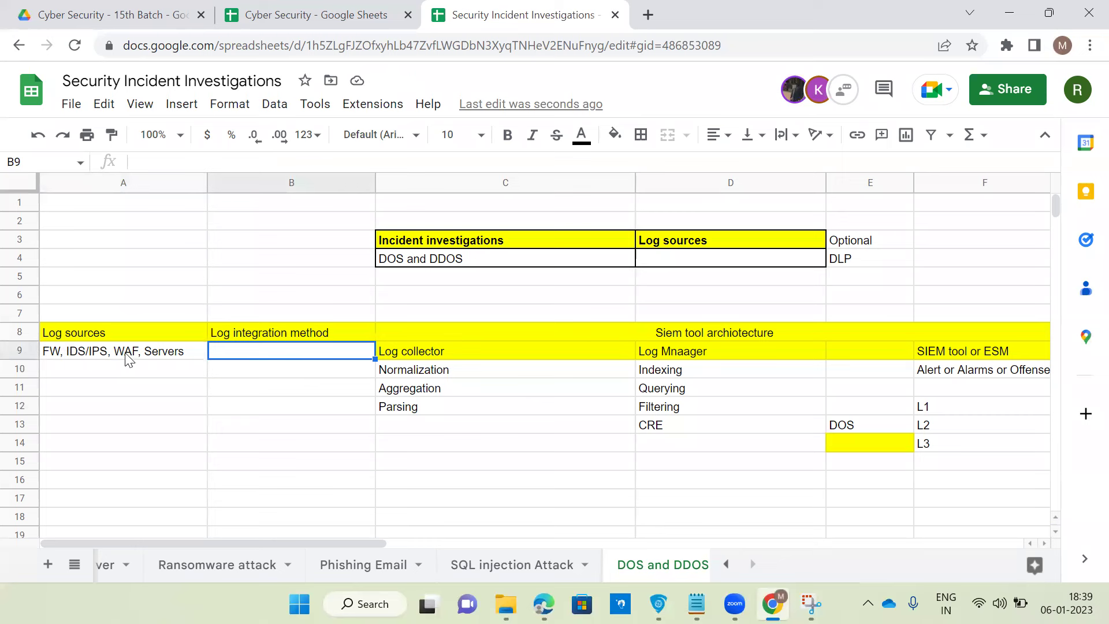
pyautogui.write('S')
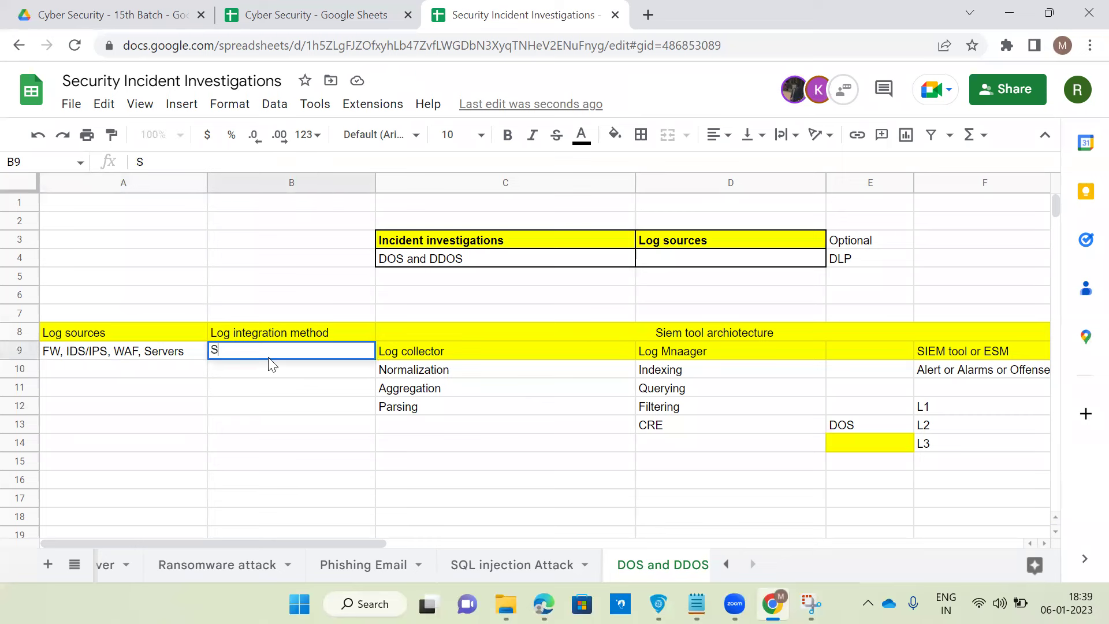
pyautogui.write('yslog')
pyautogui.press('Return')
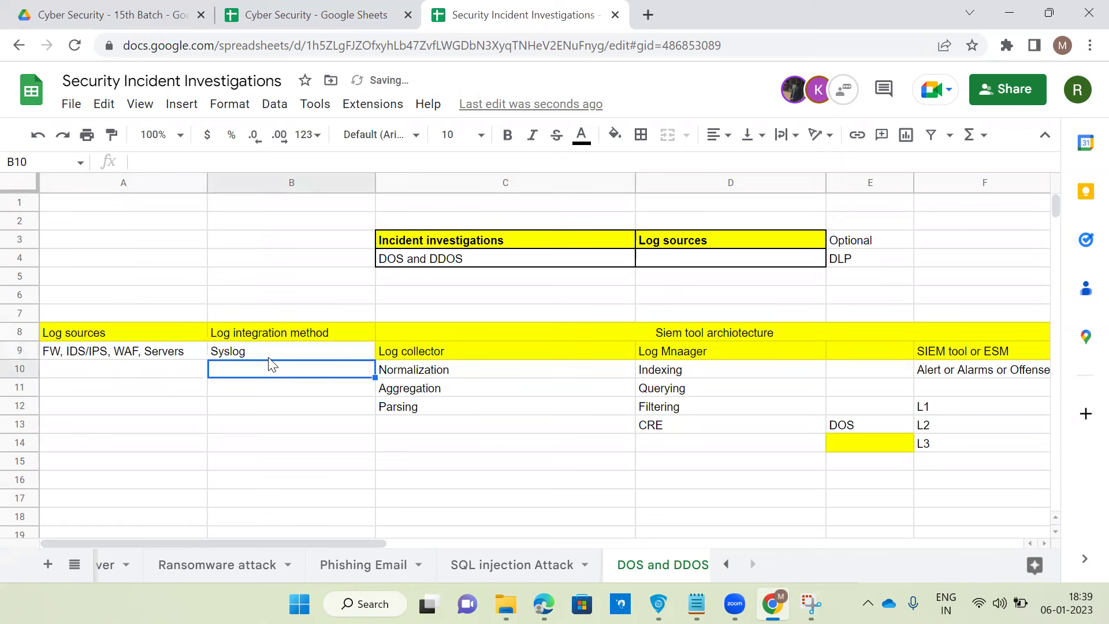
pyautogui.click(275, 356)
pyautogui.doubleClick(278, 343)
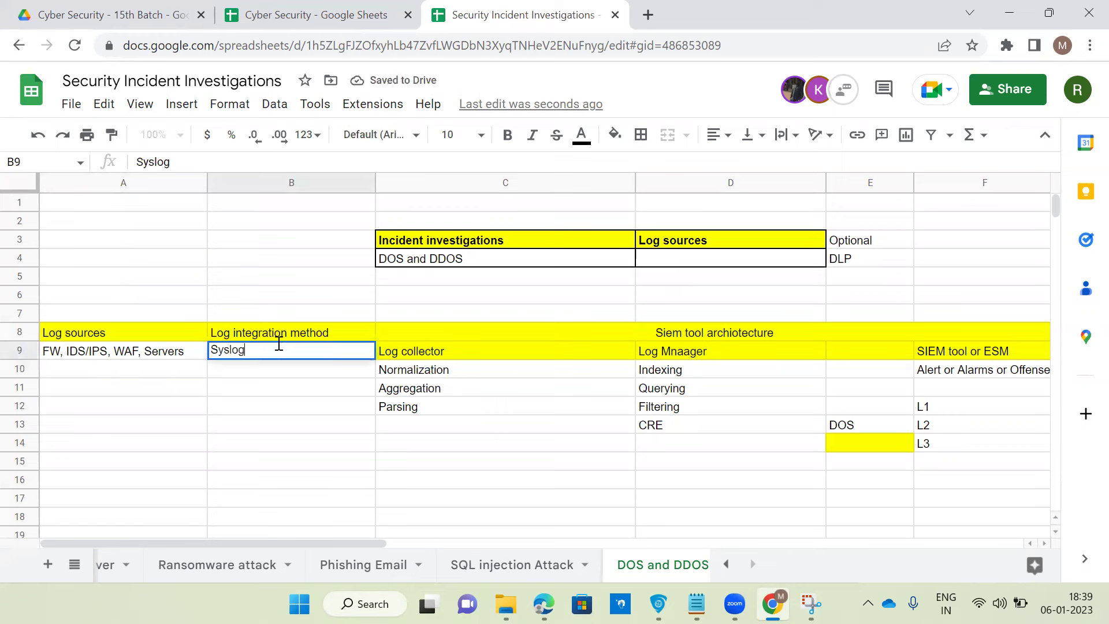
pyautogui.write(', cOLL')
pyautogui.press('BackSpace')
pyautogui.press('BackSpace')
pyautogui.press('BackSpace')
pyautogui.press('BackSpace')
pyautogui.write('C')
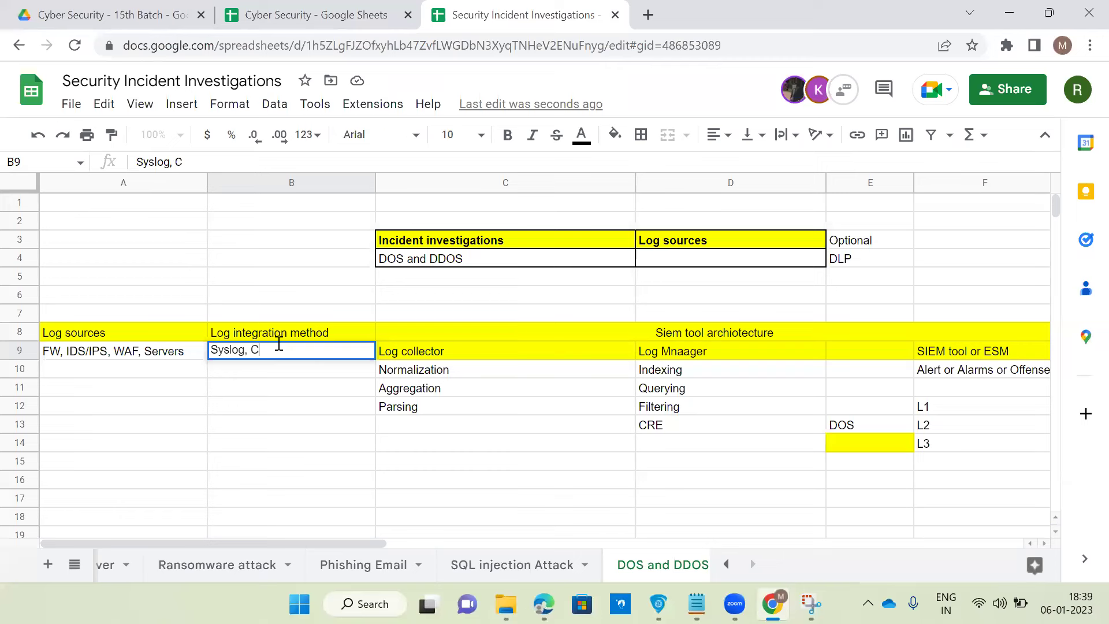
pyautogui.write('ollector agent')
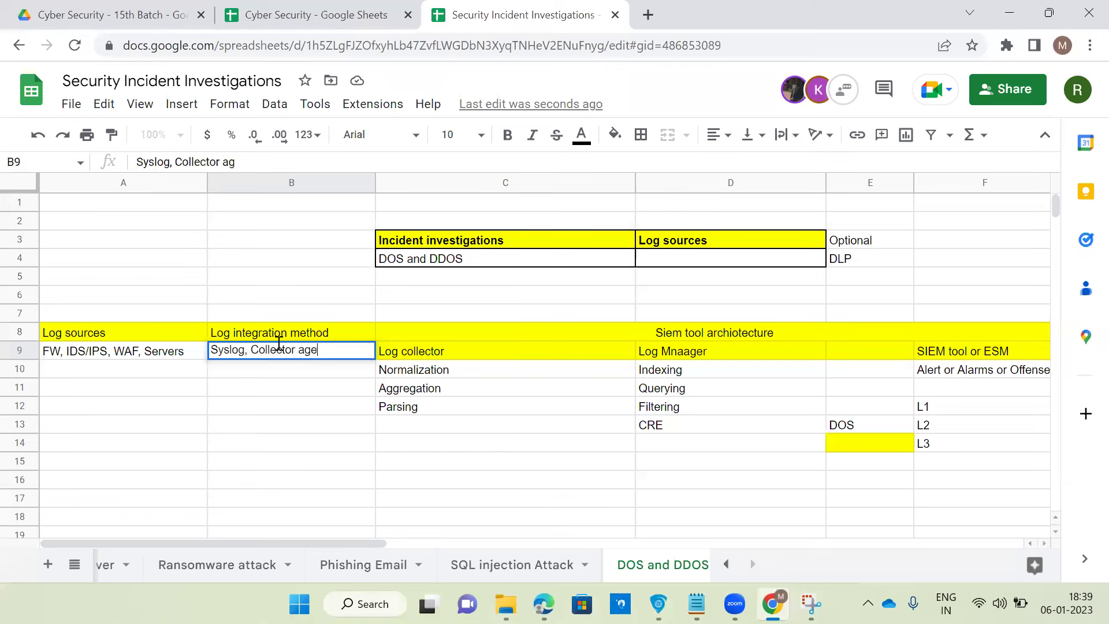
pyautogui.press('Return')
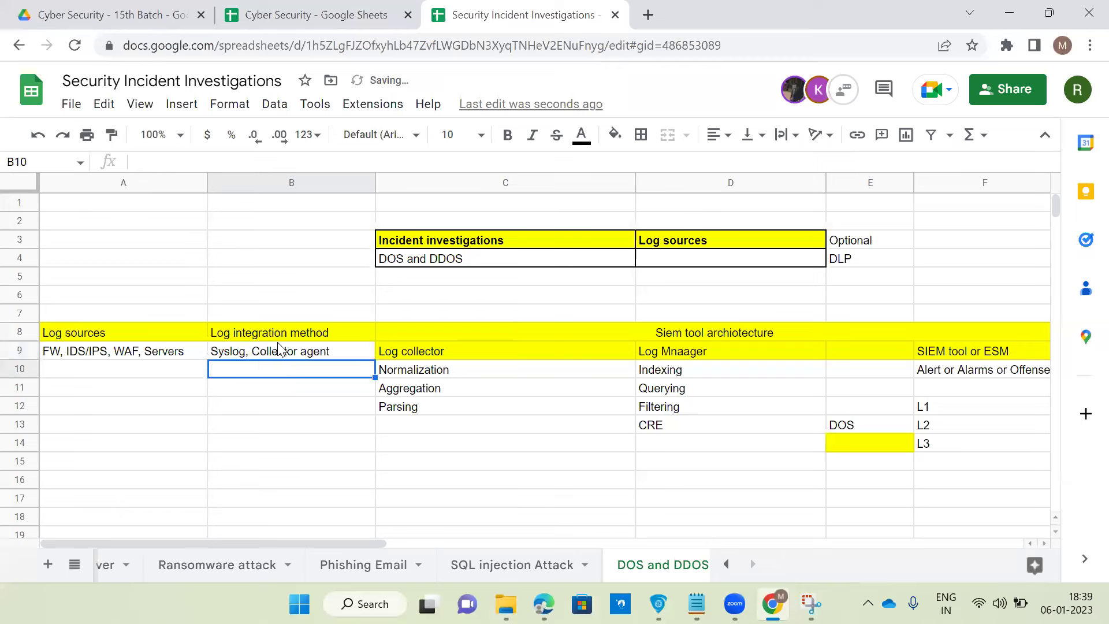
# Append ", API token" to the log integration methods in B9.
pyautogui.doubleClick(192, 351)
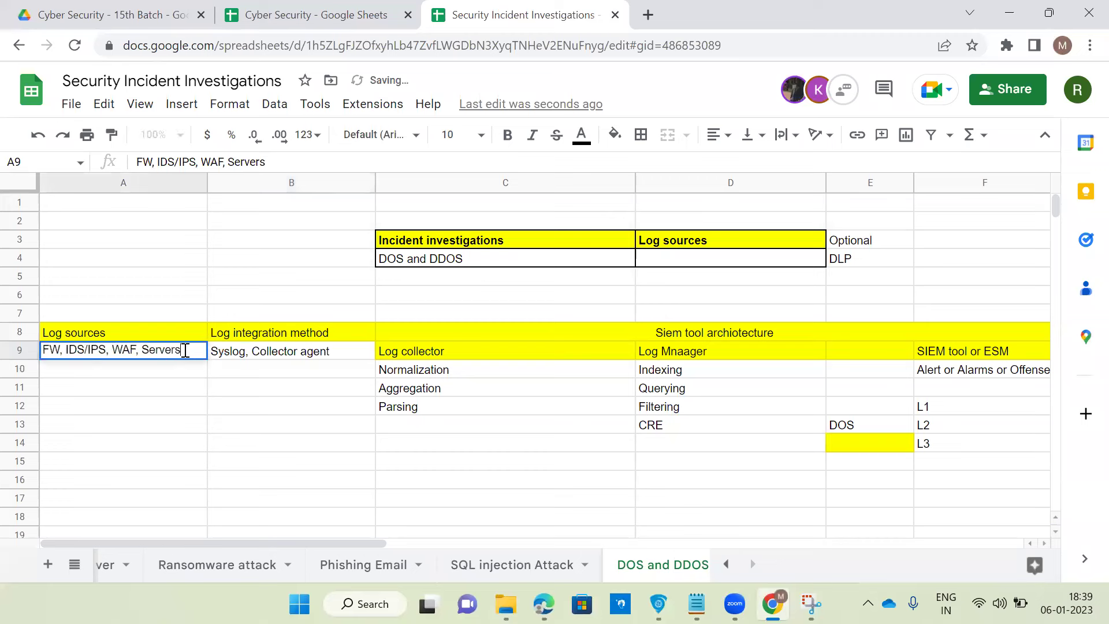
pyautogui.doubleClick(357, 353)
pyautogui.write(', A')
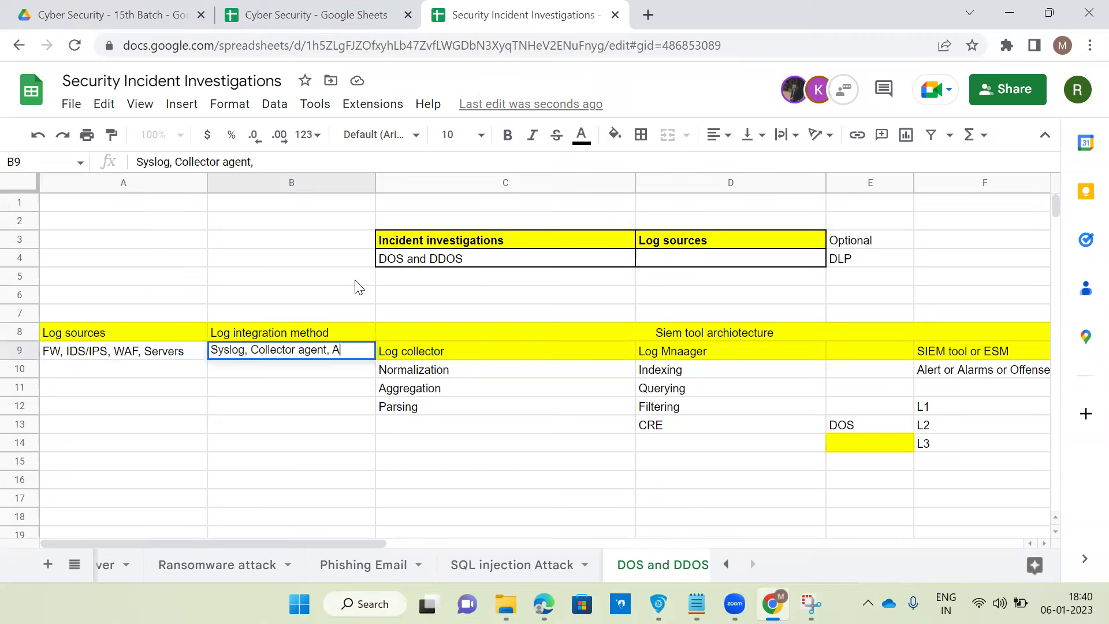
pyautogui.write('PI token')
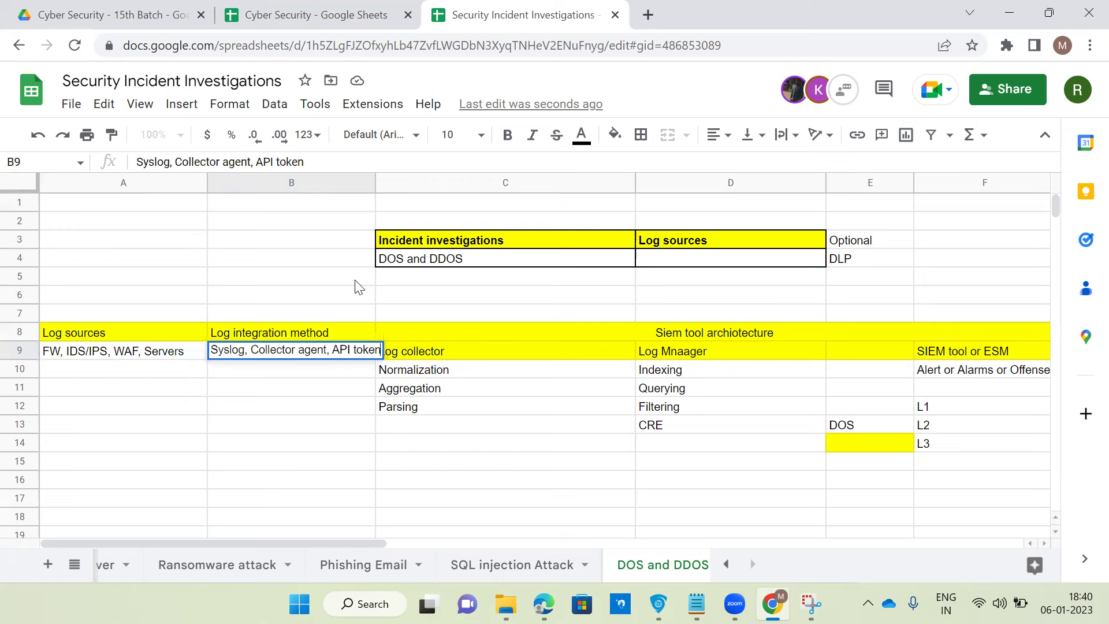
pyautogui.press('Return')
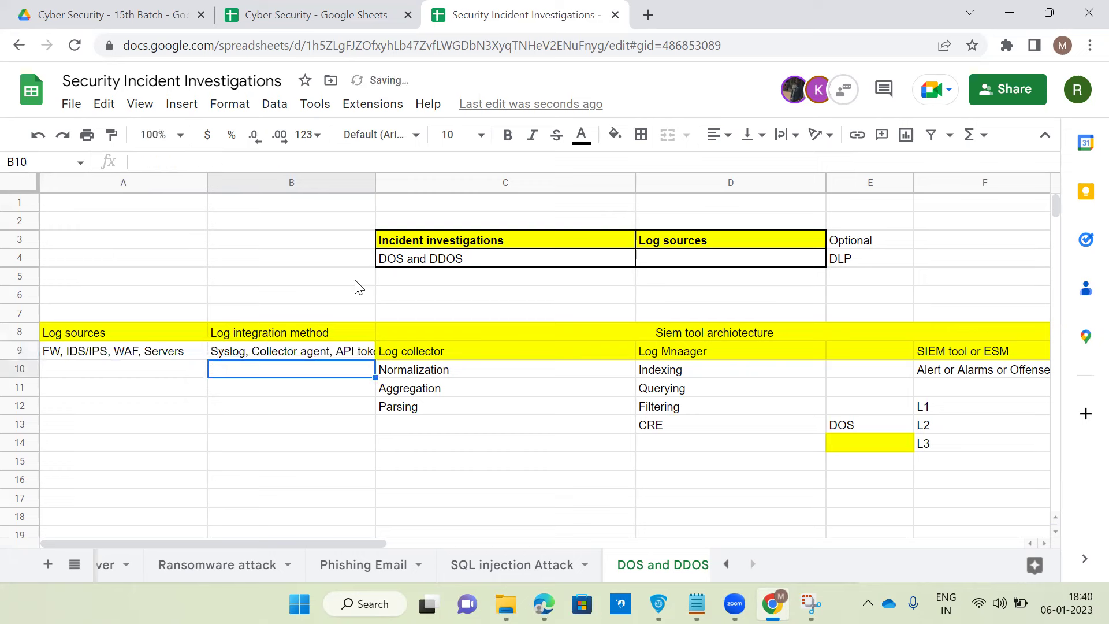
# Append ", AntI DOS/ANti DDOS" to the log sources entry in A9.
pyautogui.doubleClick(168, 349)
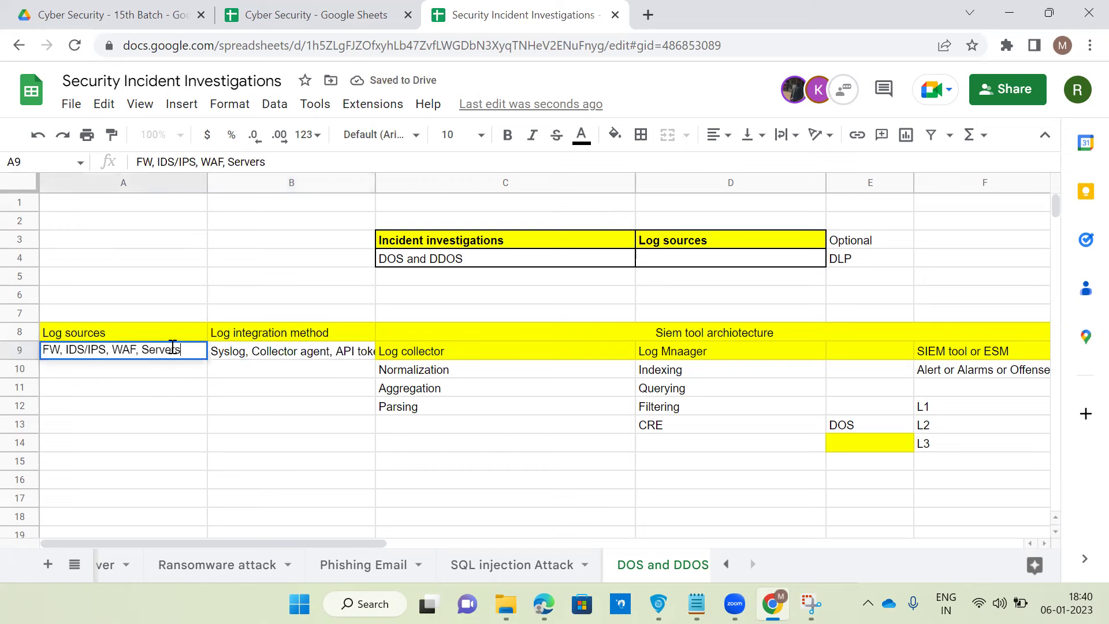
pyautogui.write(',')
pyautogui.write('A')
pyautogui.write('nto DD')
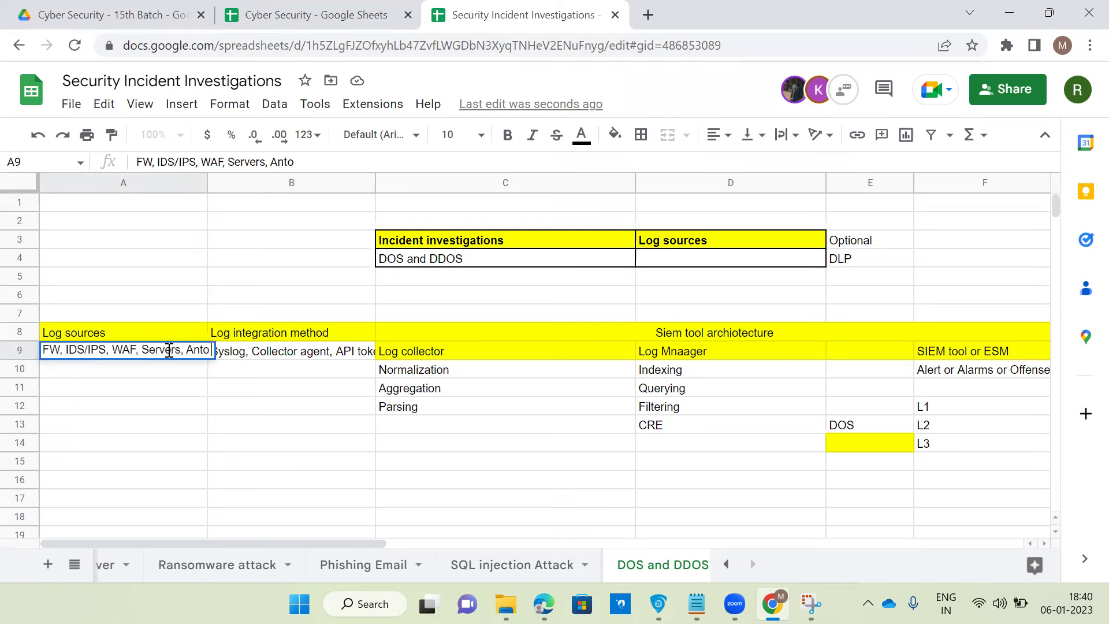
pyautogui.press('BackSpace')
pyautogui.press('Left')
pyautogui.press('Left')
pyautogui.press('BackSpace')
pyautogui.write('lOS')
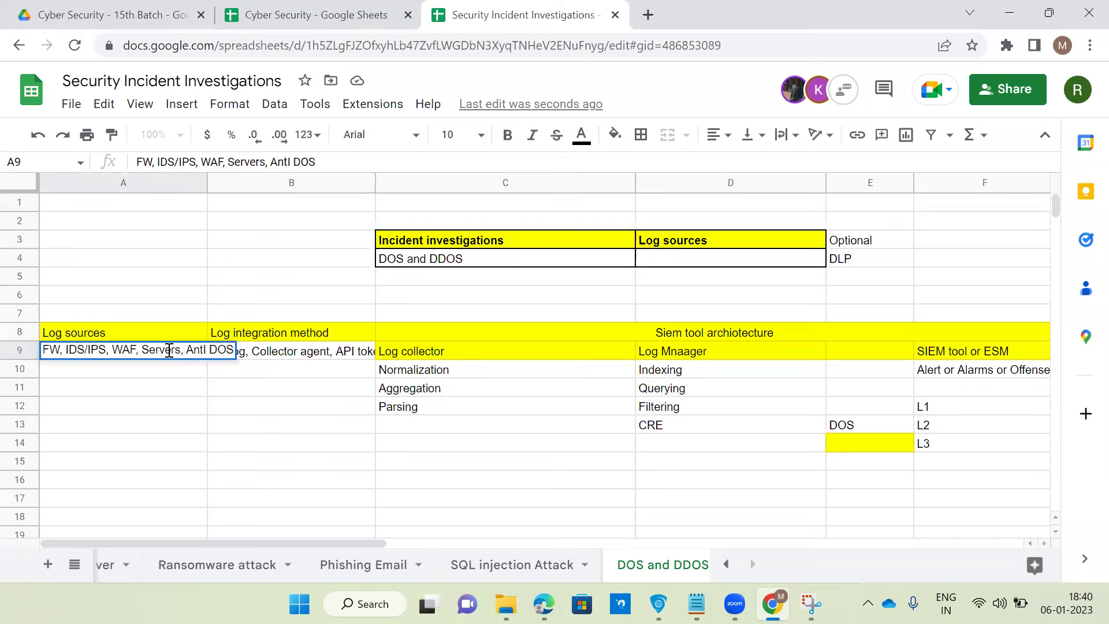
pyautogui.write('/ANti DDOS')
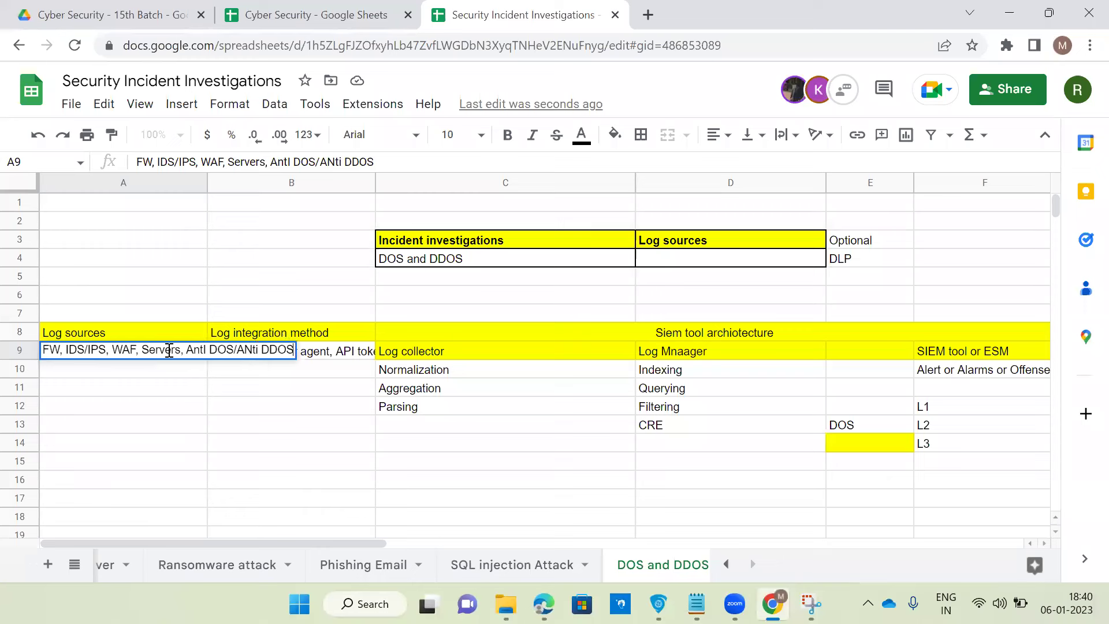
pyautogui.press('Return')
# Widen the Log sources column A to show more of the entry in A9.
pyautogui.click(169, 355)
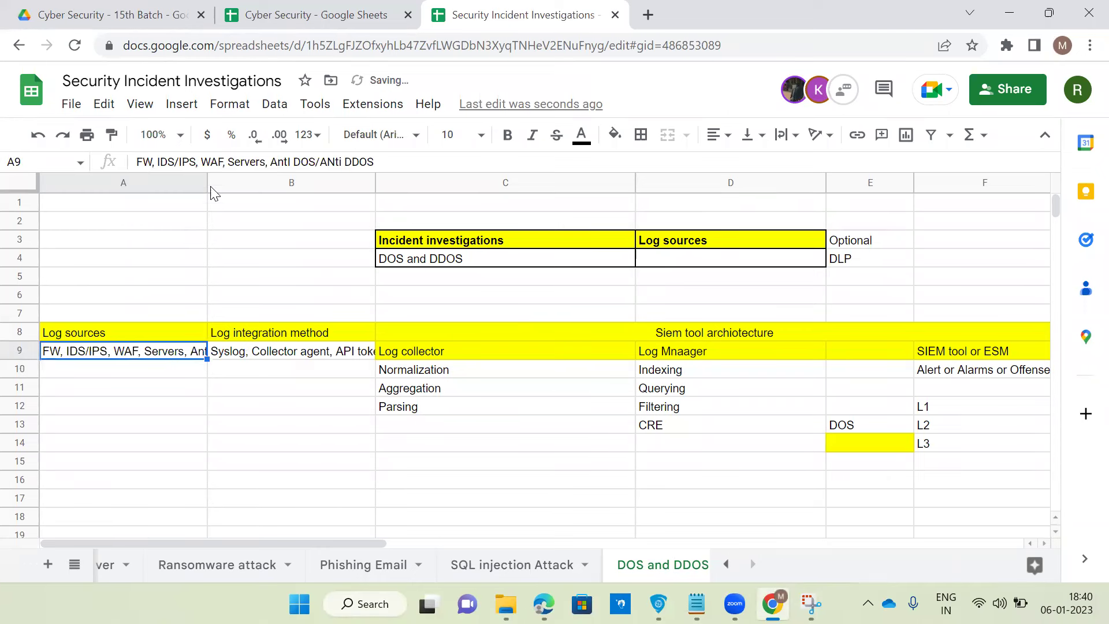
pyautogui.moveTo(208, 182); pyautogui.dragTo(256, 180)
pyautogui.click(272, 407)
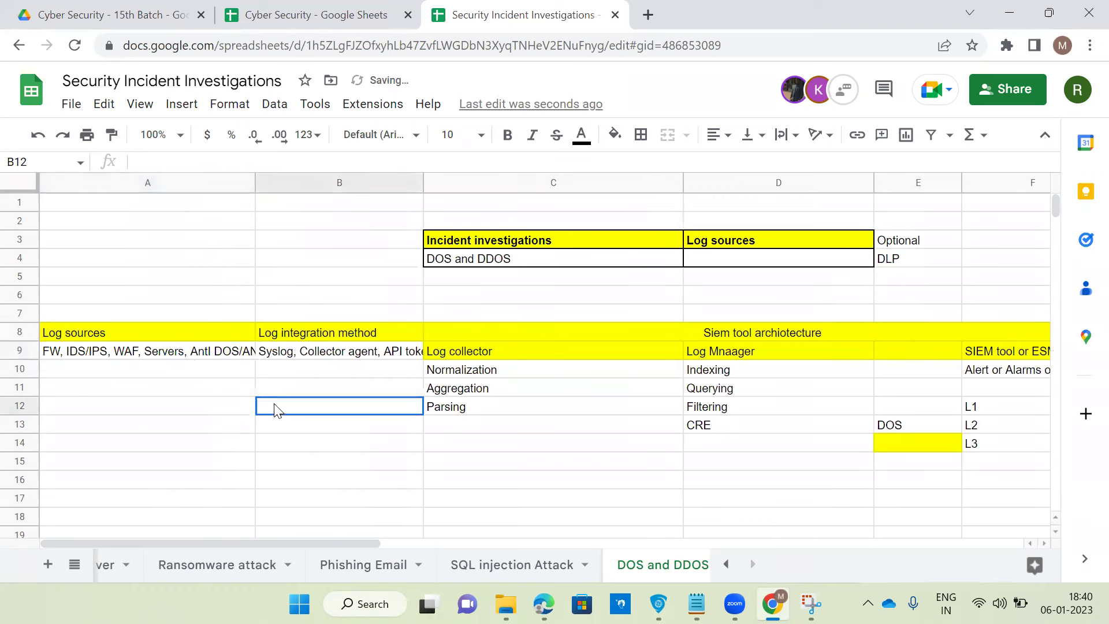
# Review the log integration methods in B9, the Log collector functions and the Log Manager functions down to CRE.
pyautogui.click(319, 351)
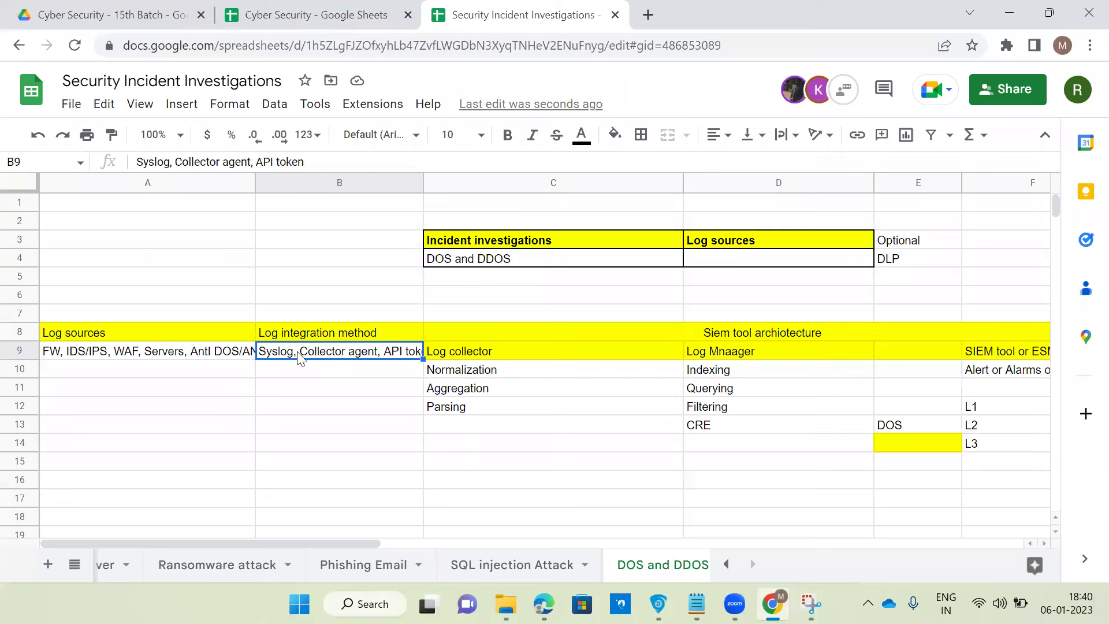
pyautogui.click(471, 358)
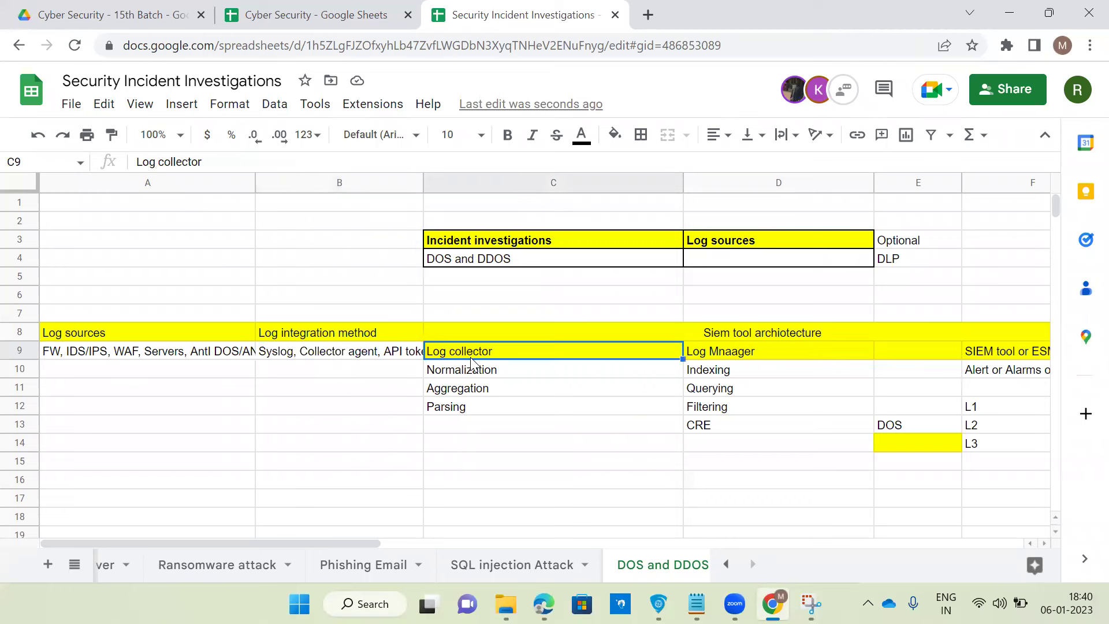
pyautogui.click(462, 370)
pyautogui.click(460, 389)
pyautogui.click(456, 408)
pyautogui.click(723, 354)
pyautogui.click(723, 373)
pyautogui.click(722, 391)
pyautogui.click(716, 409)
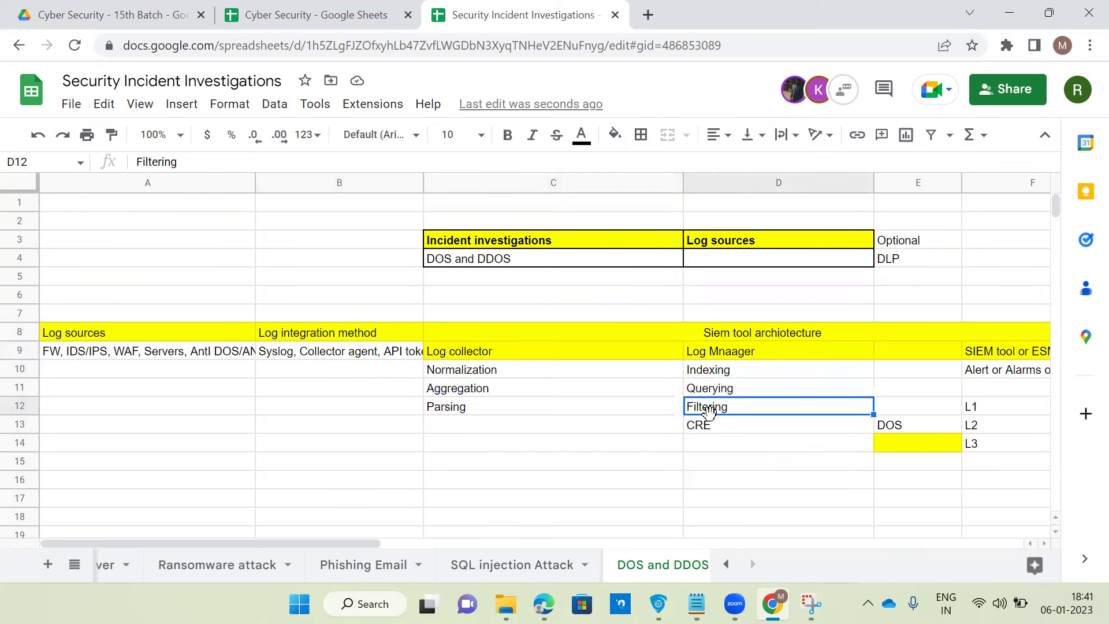
pyautogui.click(710, 433)
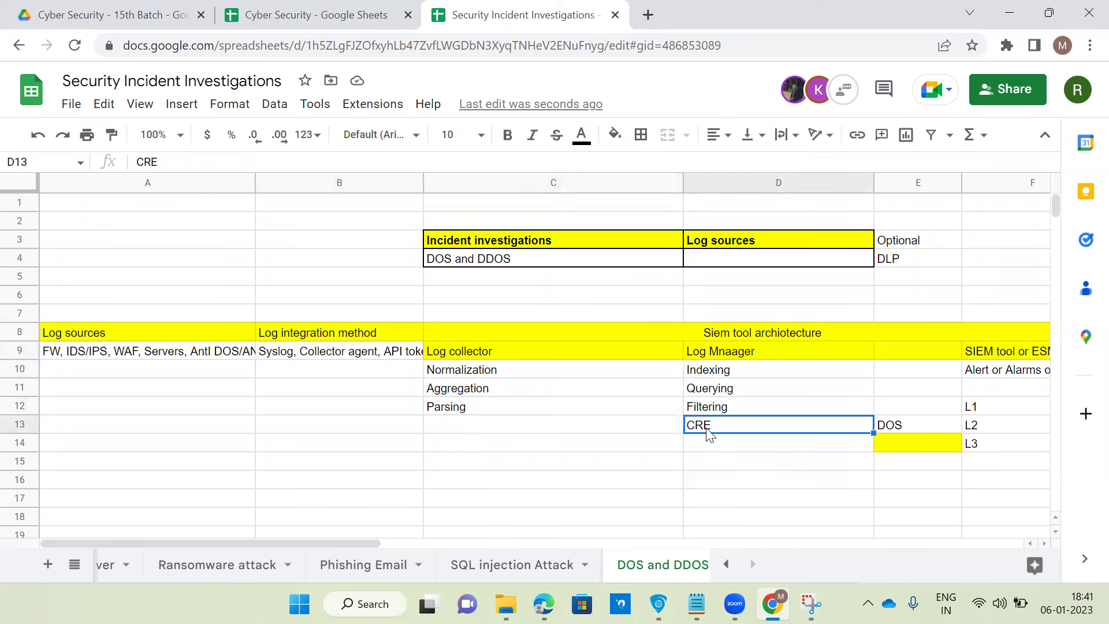
# Enter "DDOS" in the yellow cell E14 below DOS.
pyautogui.click(889, 445)
pyautogui.write('DOS')
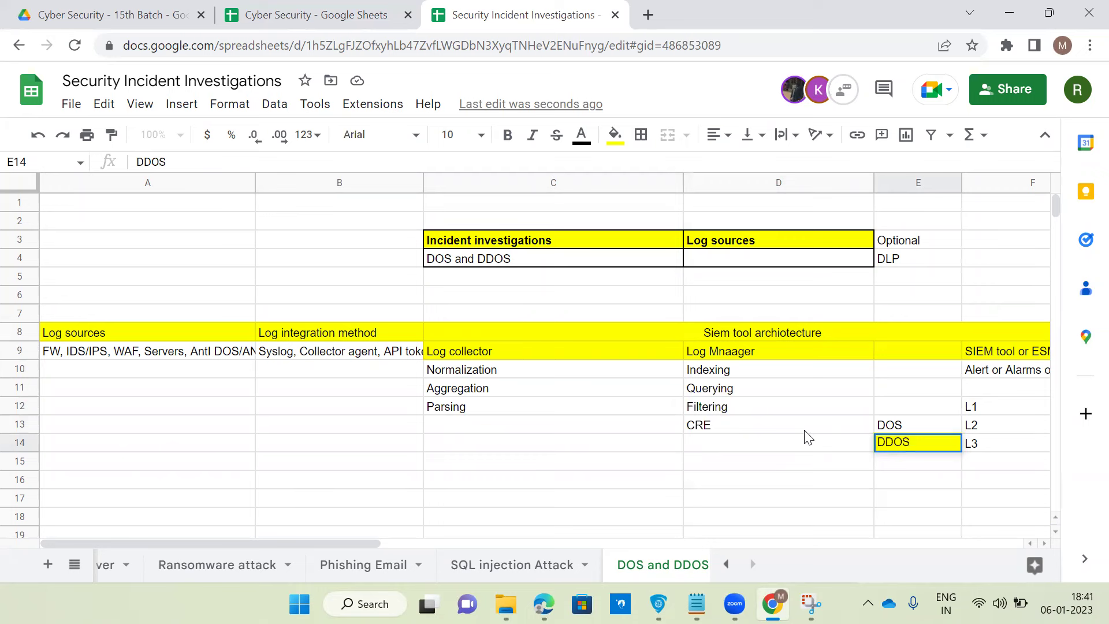
pyautogui.press('Tab')
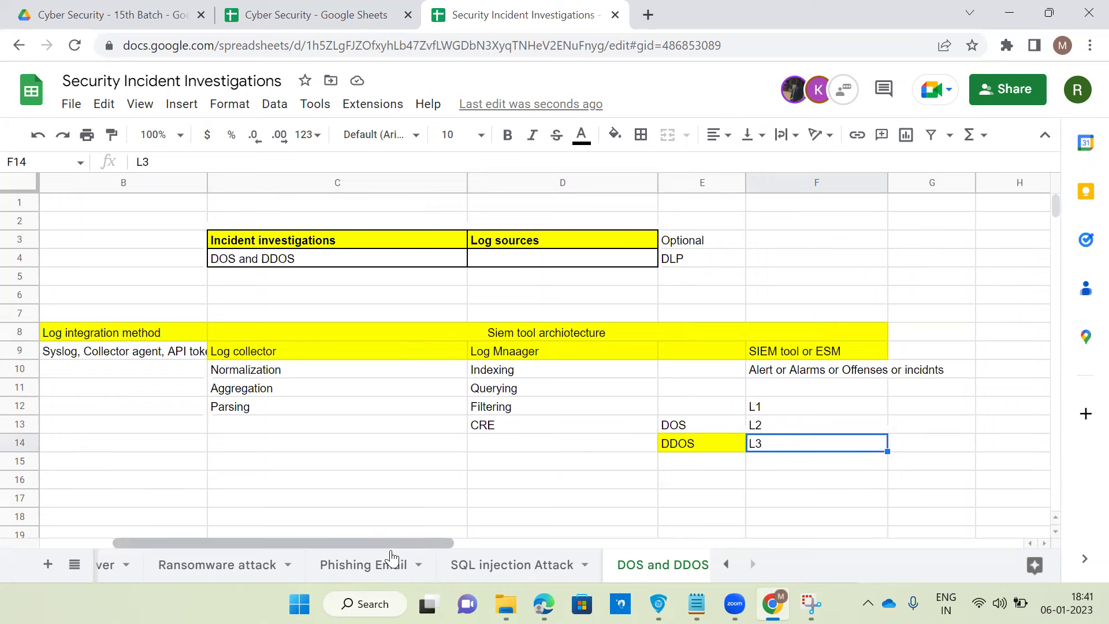
pyautogui.moveTo(390, 544); pyautogui.dragTo(365, 543)
pyautogui.scroll(-1, 532, 417)
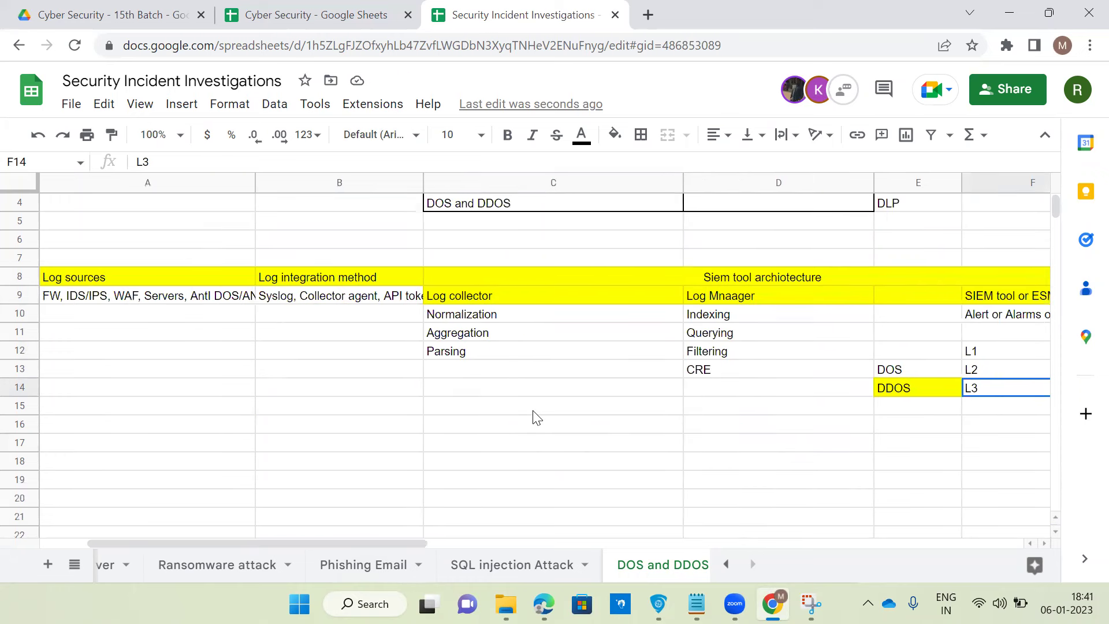
pyautogui.scroll(1, 535, 421)
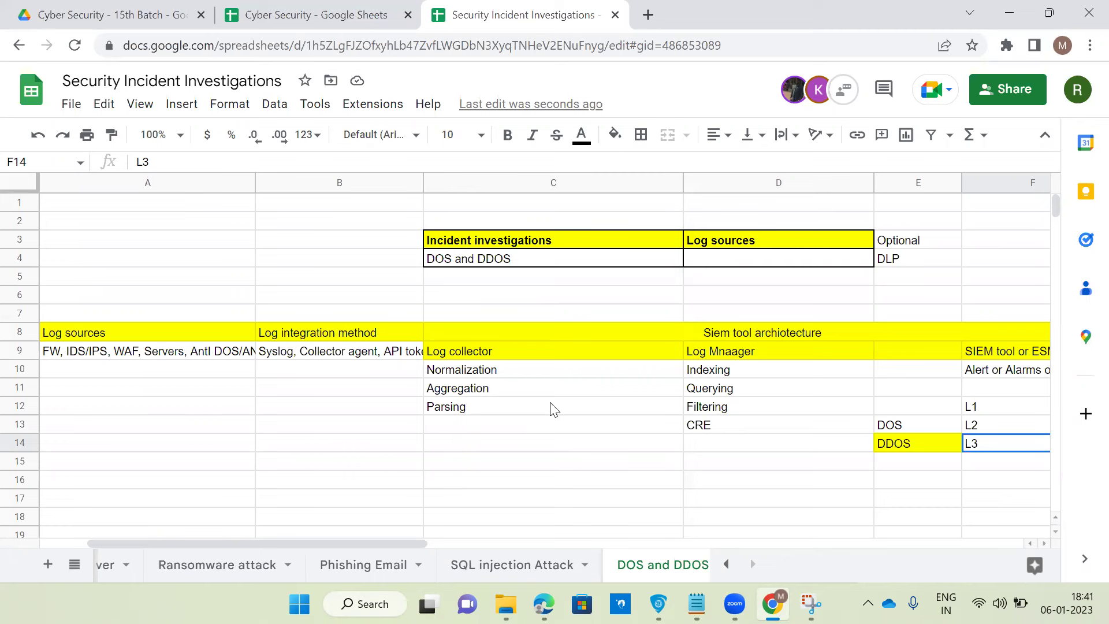
# Widen column A a little further for the long log sources text in A9.
pyautogui.click(231, 355)
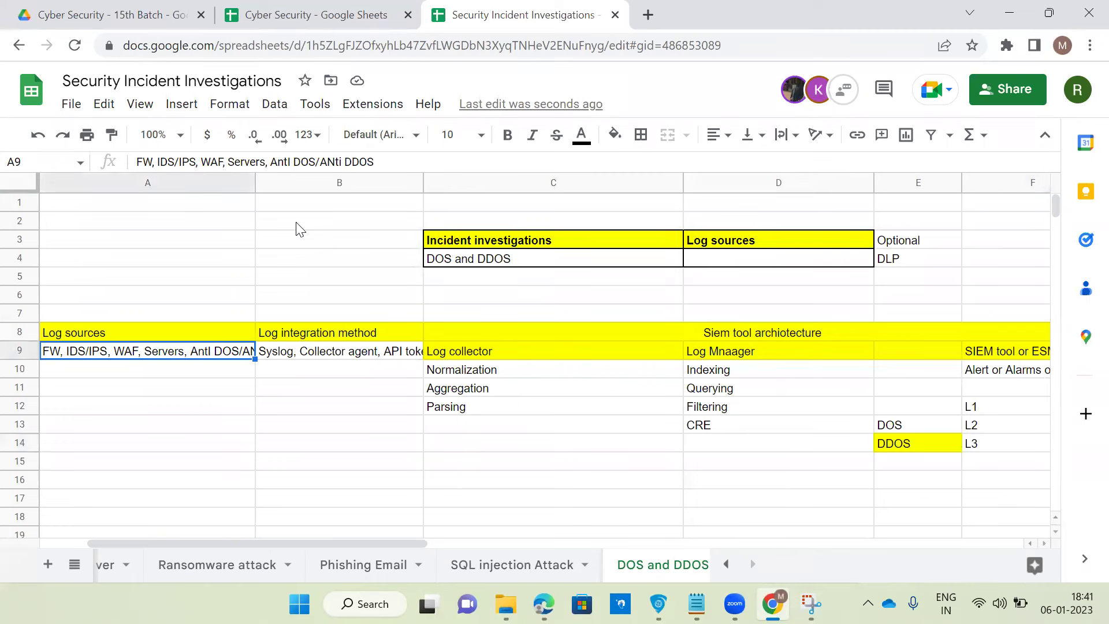
pyautogui.moveTo(254, 181); pyautogui.dragTo(288, 181)
pyautogui.click(433, 471)
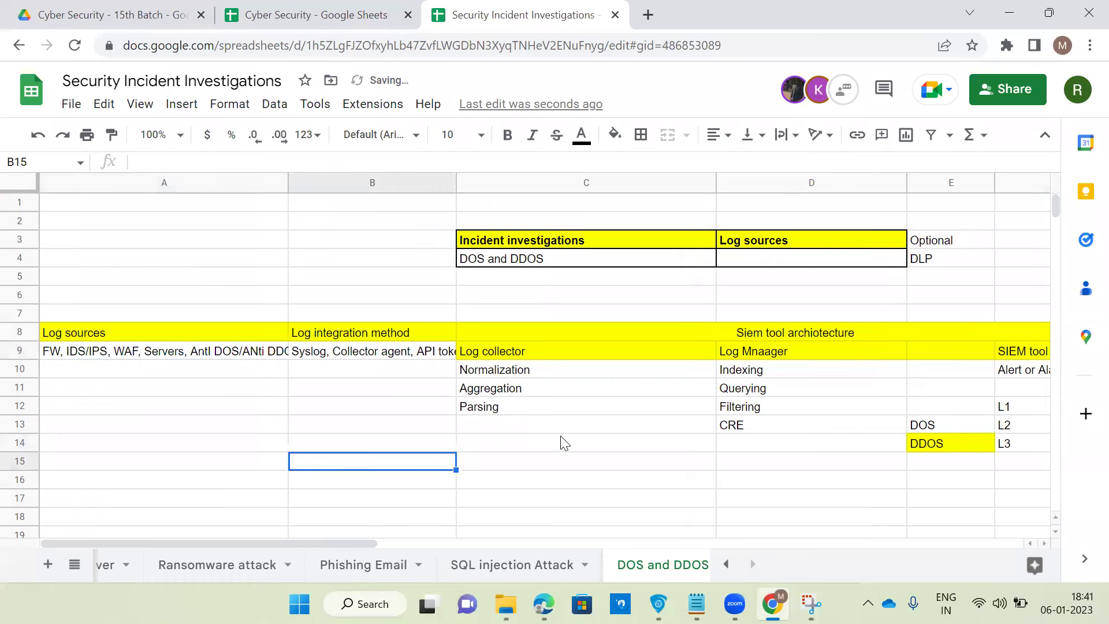
# Enter "Option1" in B16 and "False Positive" beside it in C16.
pyautogui.click(416, 486)
pyautogui.write('Option1')
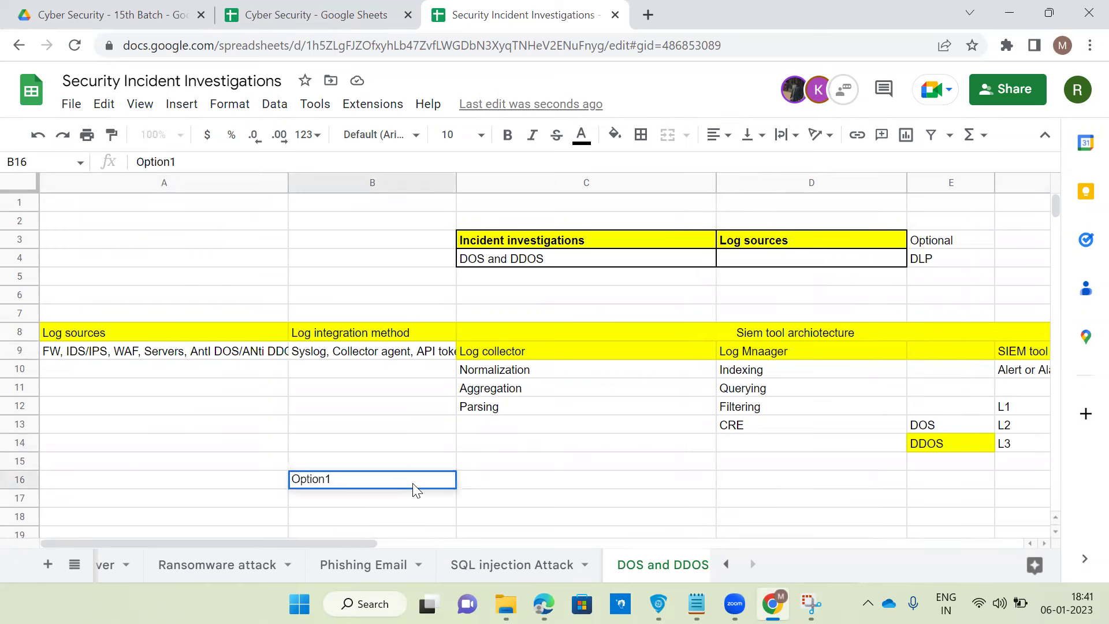
pyautogui.press('Tab')
pyautogui.write('False Potiov')
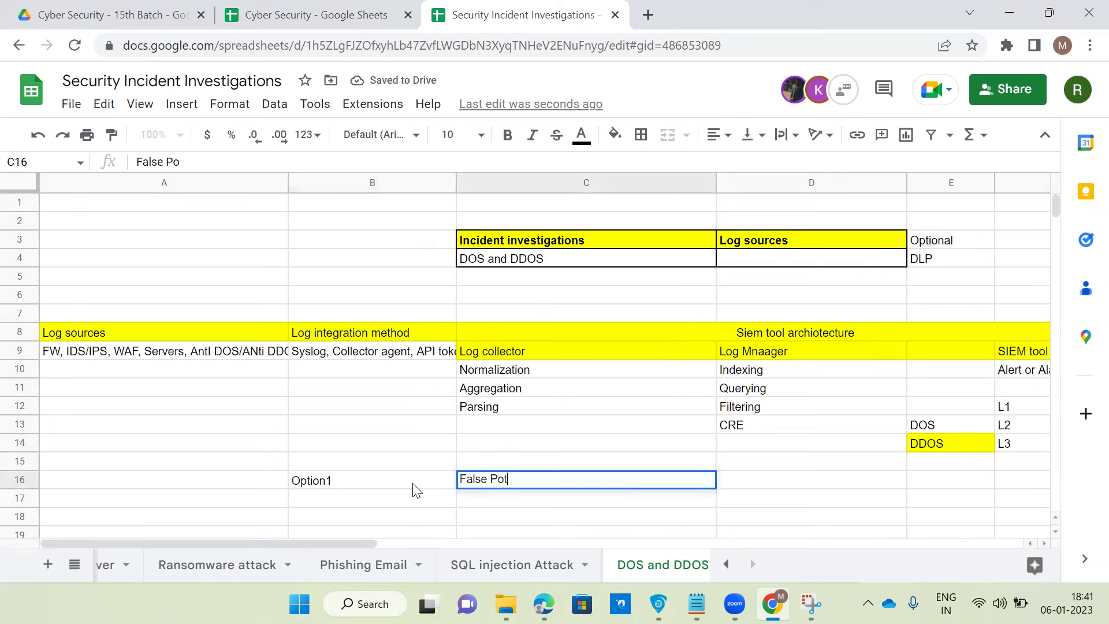
pyautogui.press('BackSpace')
pyautogui.press('BackSpace')
pyautogui.press('BackSpace')
pyautogui.press('BackSpace')
pyautogui.write('sitive')
pyautogui.press('Return')
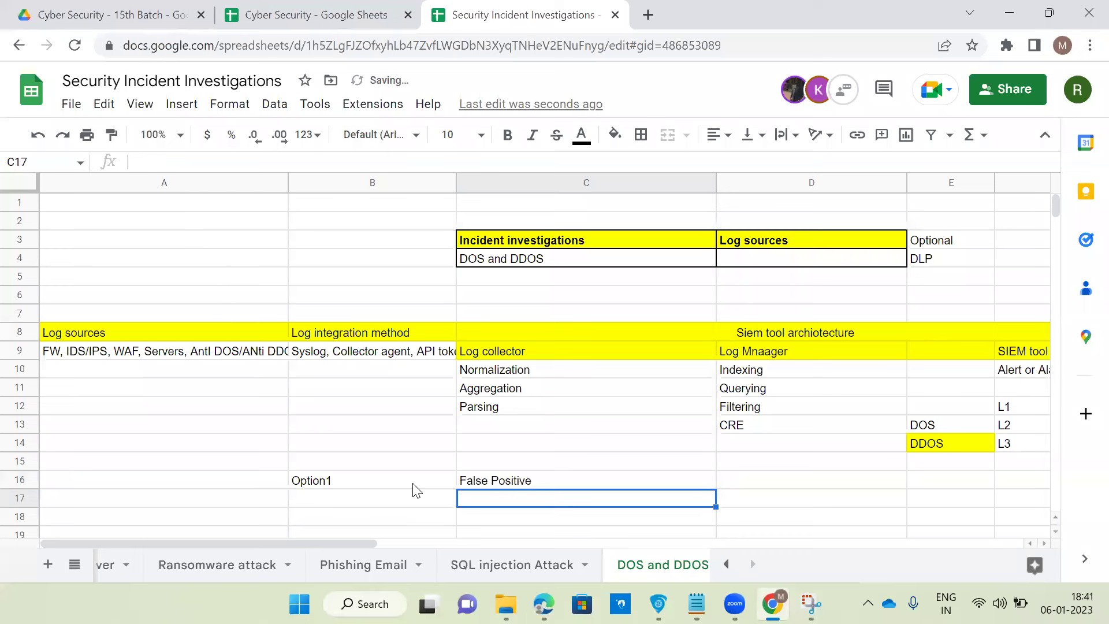
# Enter "Option 2" in B17 and begin its entry in C17 with "True P".
pyautogui.press('Left')
pyautogui.write('Option 2')
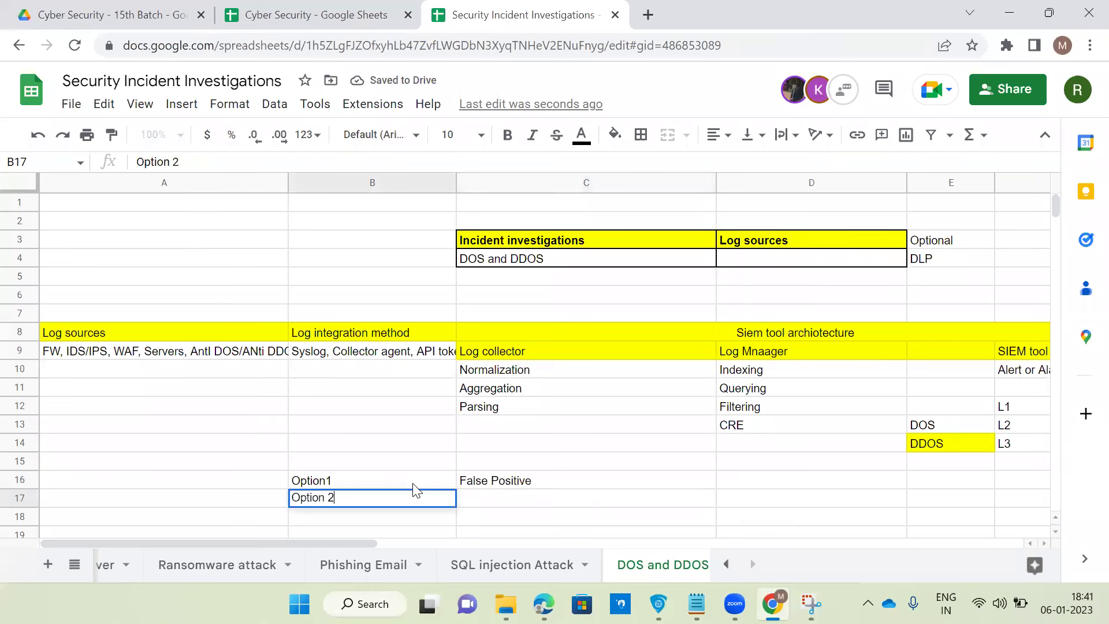
pyautogui.press('Tab')
pyautogui.write('Tr')
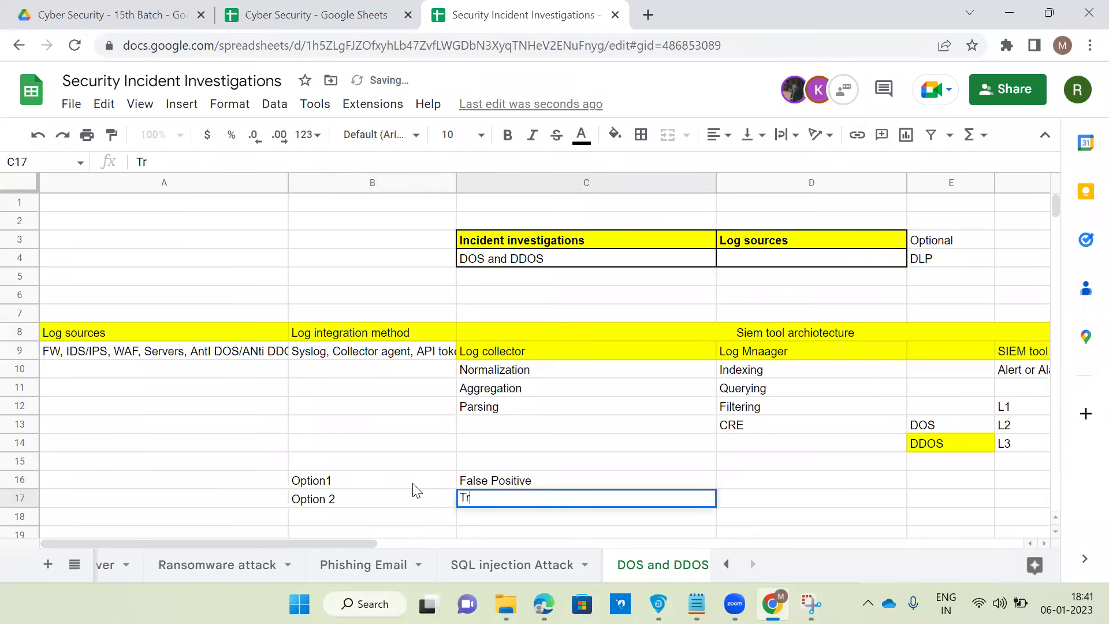
pyautogui.write('ue P')
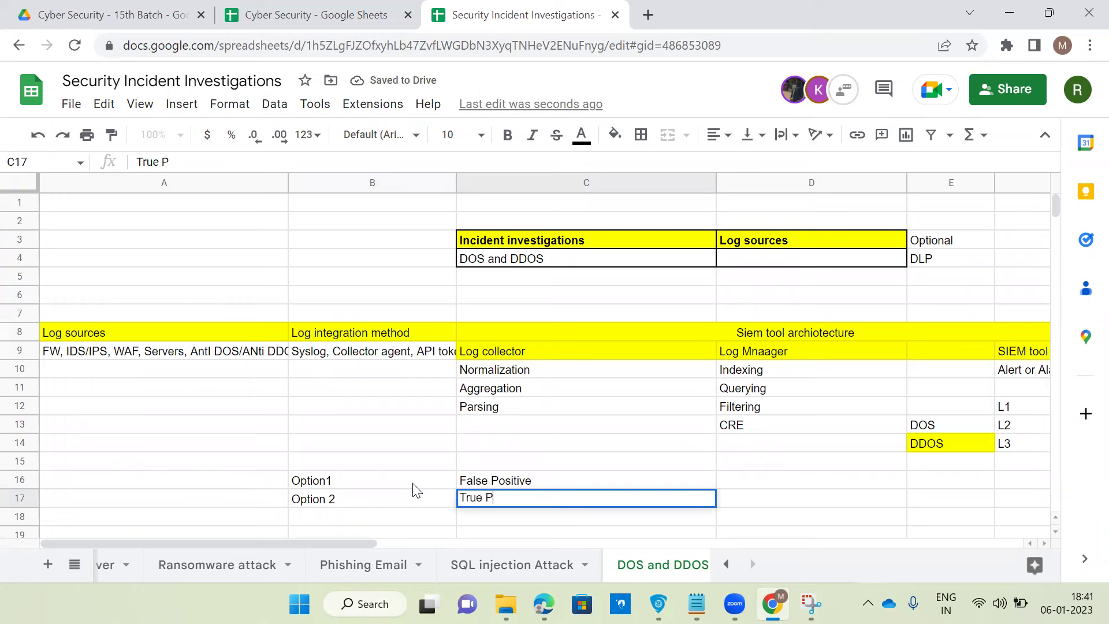
# Complete the Option 2 entry in C17 as "True Postive" and enter "Optiona 1 : False psotive" in A20.
pyautogui.write('ostive')
pyautogui.press('Return')
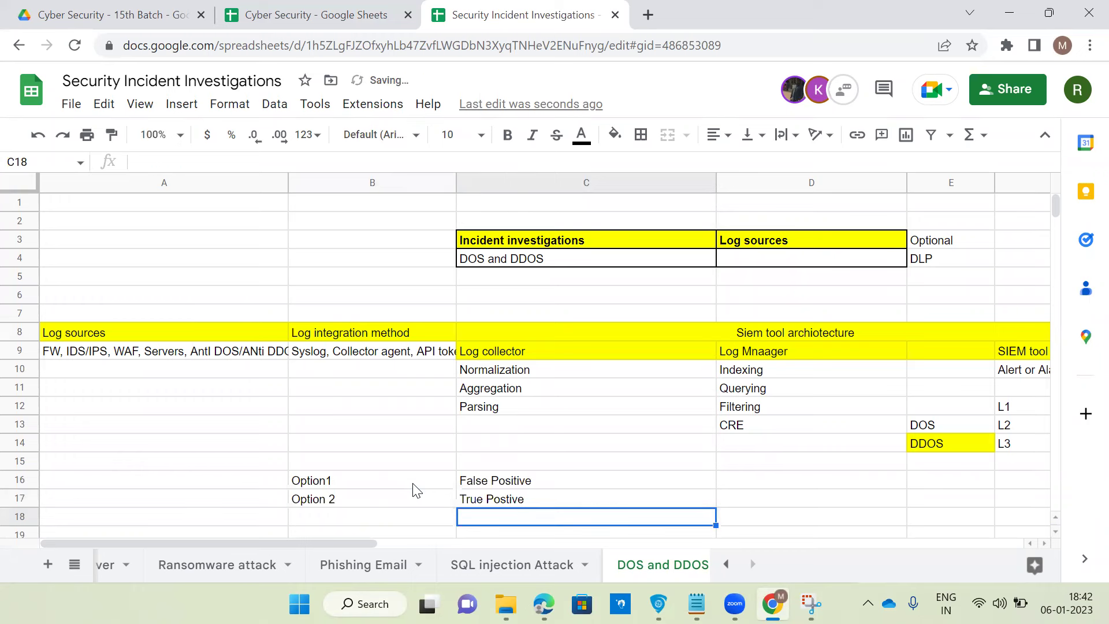
pyautogui.scroll(-3, 439, 451)
pyautogui.click(215, 427)
pyautogui.write('Optiona 1 ')
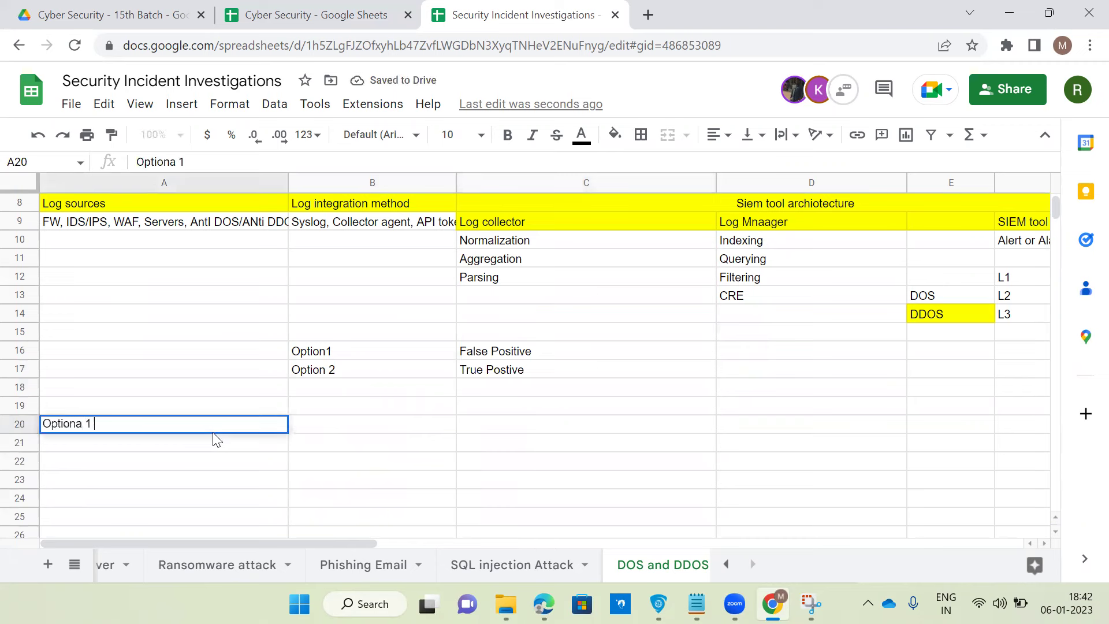
pyautogui.write(': Fals')
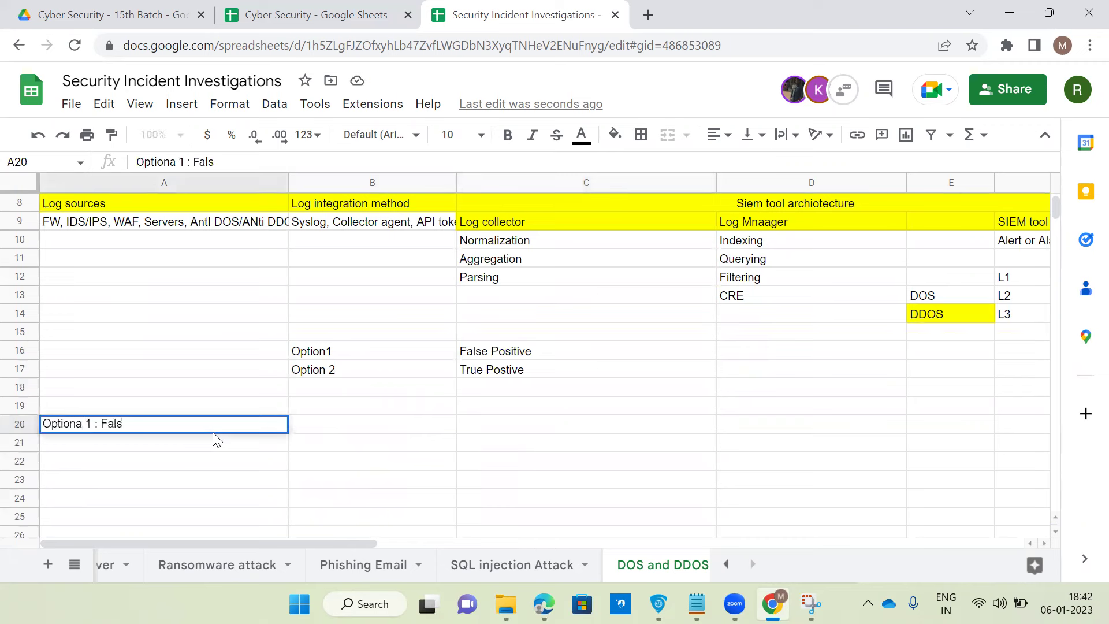
pyautogui.write('e psotive')
pyautogui.click(433, 442)
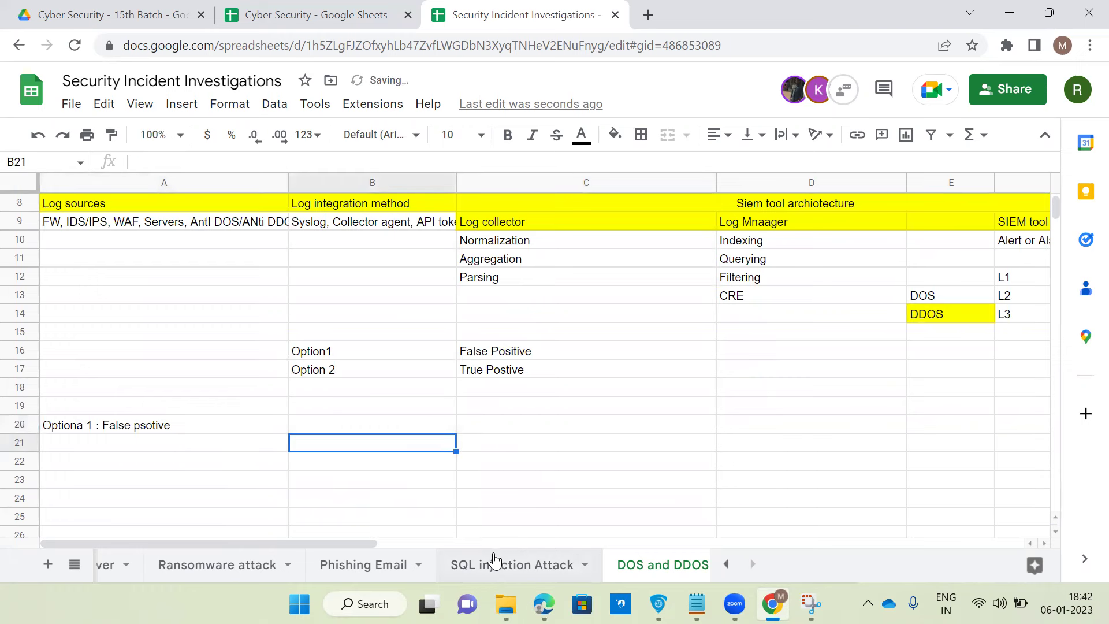
# Copy the investigation procedure in C15:E39 of the SQL injection Attack sheet, from the alert step through closing the incident.
pyautogui.hotkey('ctrl', 'shift', 'pageup')
pyautogui.scroll(9, 605, 361)
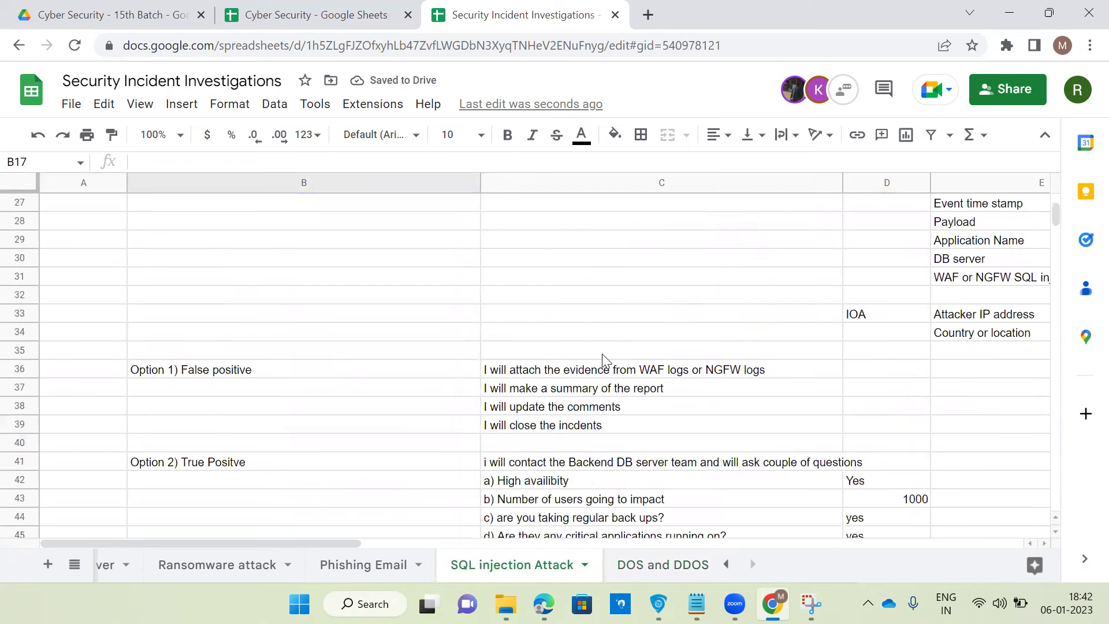
pyautogui.scroll(5, 601, 352)
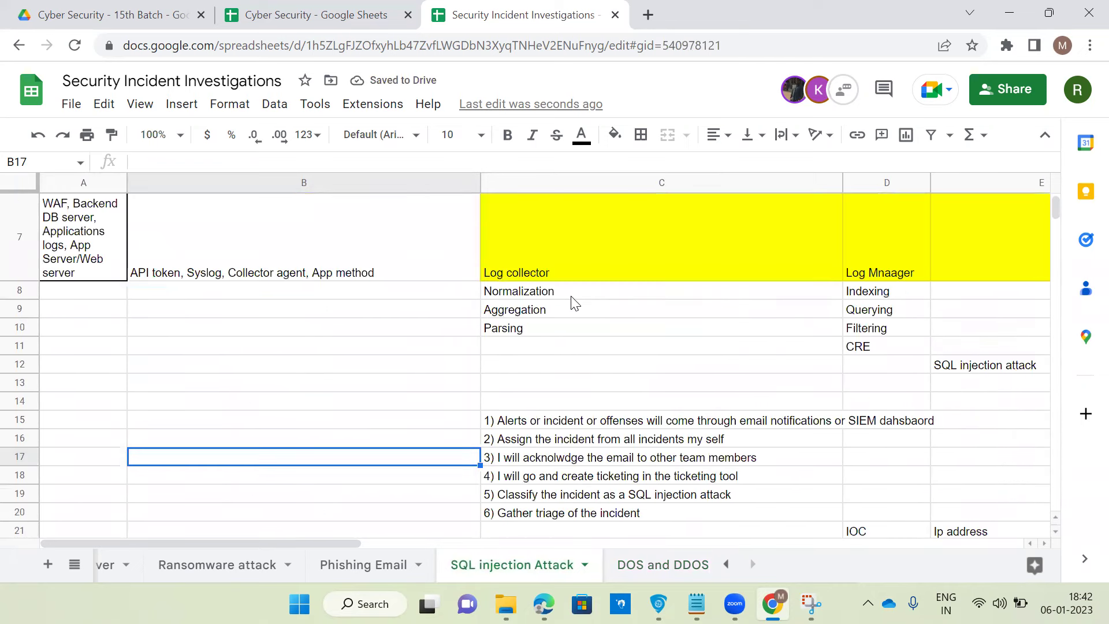
pyautogui.scroll(-4, 571, 300)
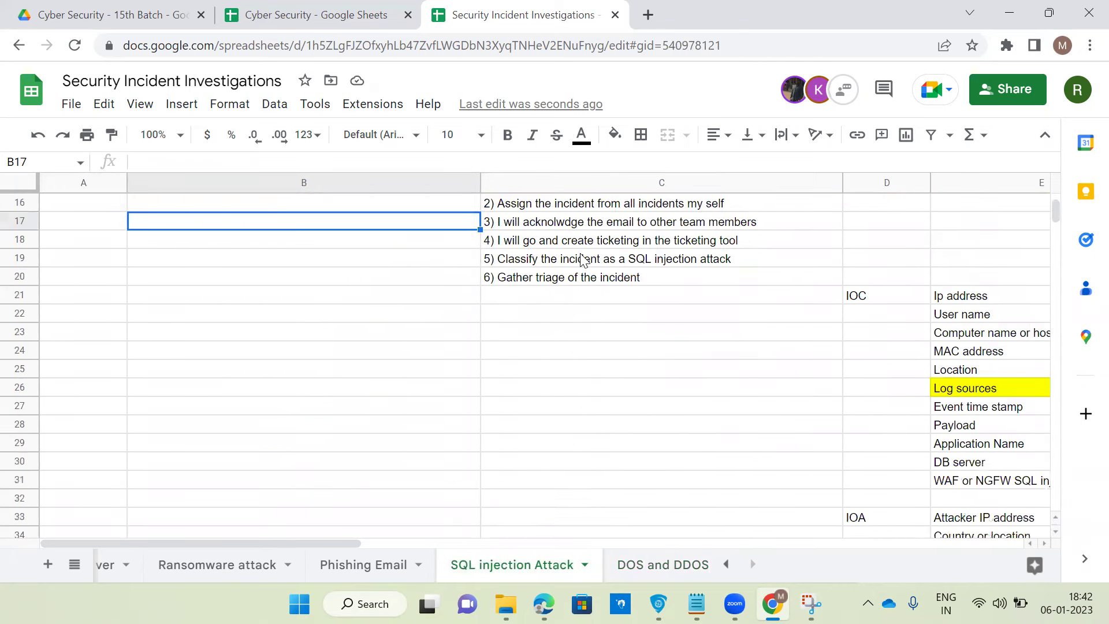
pyautogui.scroll(2, 549, 312)
pyautogui.moveTo(546, 316); pyautogui.dragTo(607, 333)
pyautogui.moveTo(971, 570); pyautogui.dragTo(1036, 422)
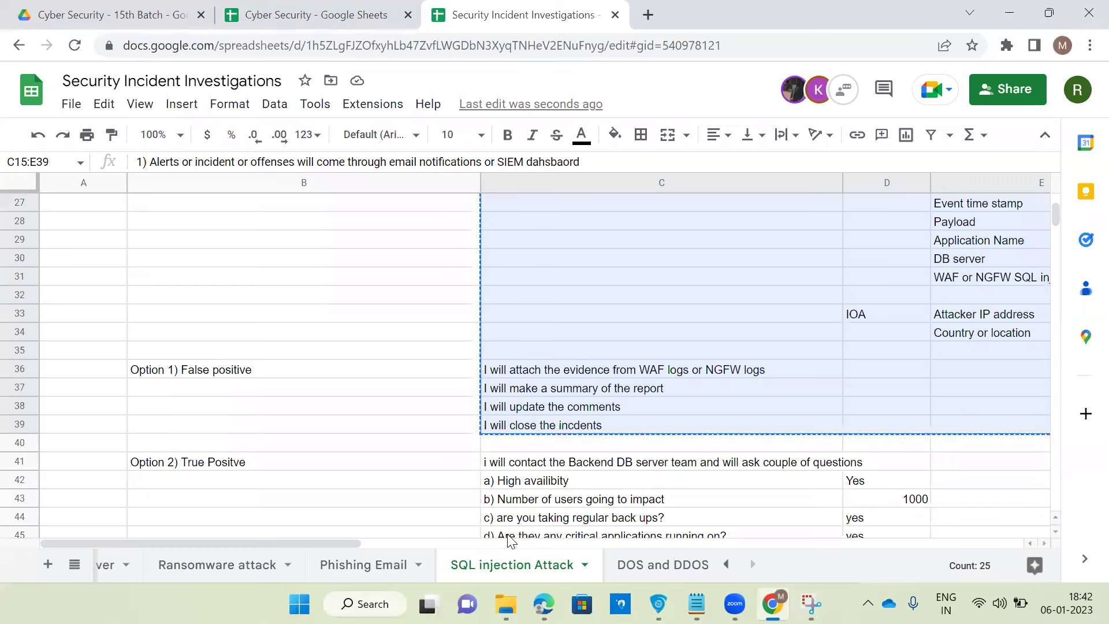
# Paste the copied investigation procedure at B20 of the DOS and DDOS sheet, beside the false positive label.
pyautogui.click(662, 565)
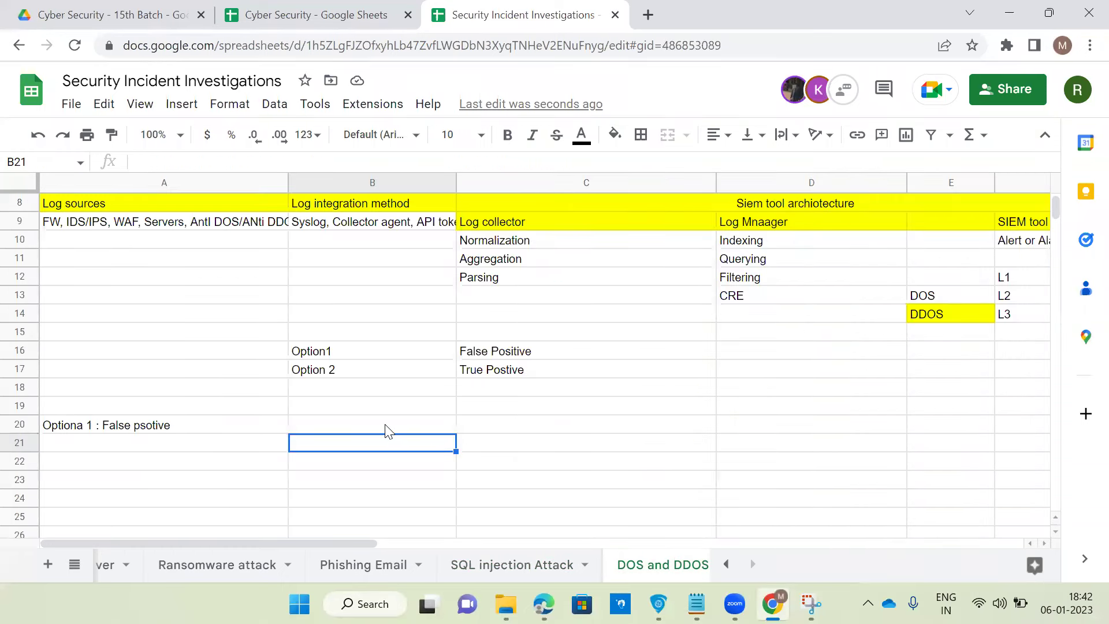
pyautogui.click(386, 431)
pyautogui.hotkey('ctrl', 'v')
pyautogui.click(599, 448)
pyautogui.scroll(-3, 671, 442)
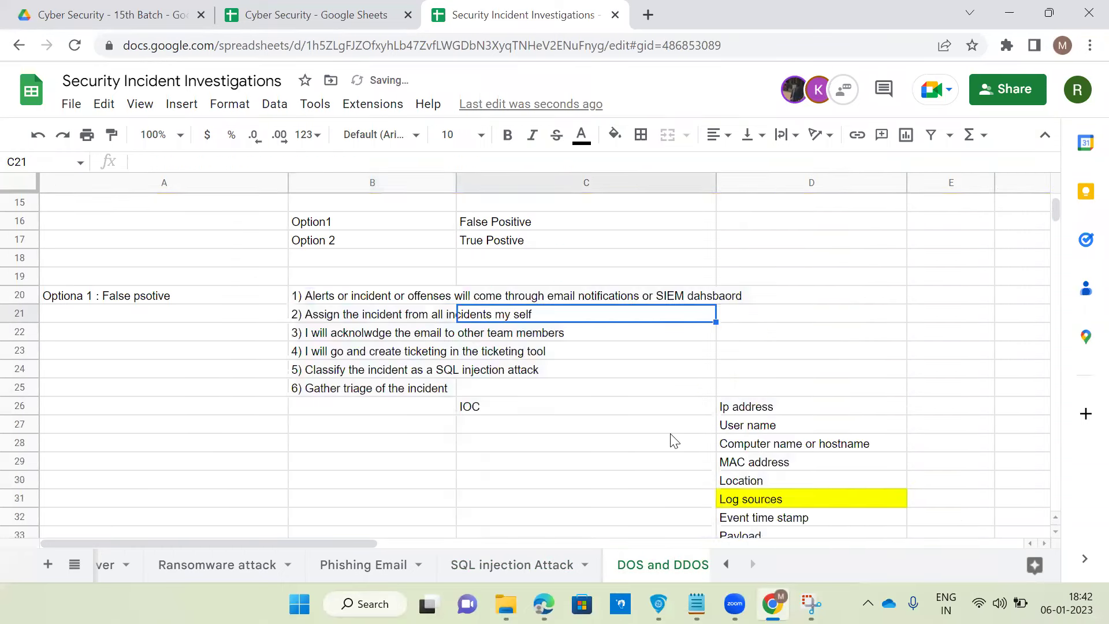
# Copy the log source list from A9 into E31, beside the highlighted Log sources item.
pyautogui.scroll(-3, 759, 413)
pyautogui.scroll(1, 759, 410)
pyautogui.click(854, 351)
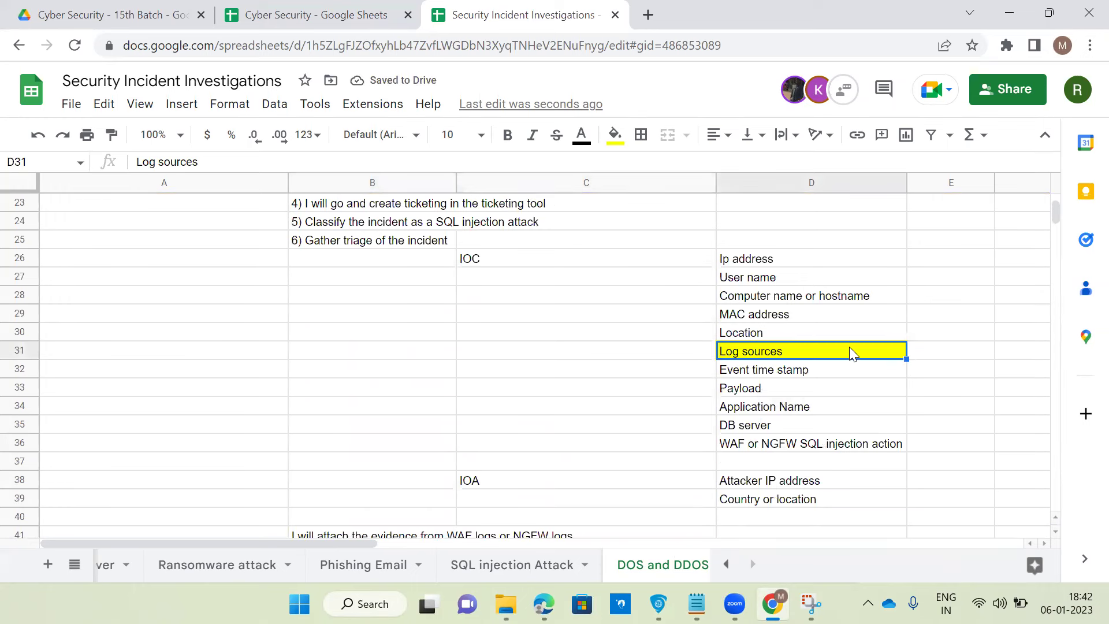
pyautogui.click(920, 351)
pyautogui.scroll(7, 267, 324)
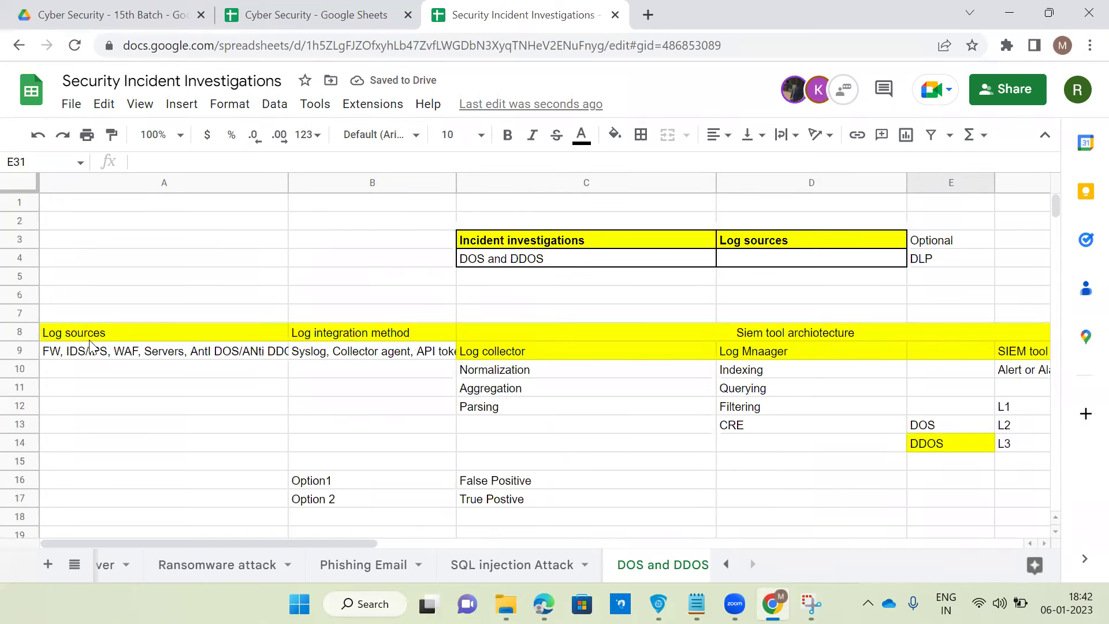
pyautogui.click(85, 353)
pyautogui.scroll(-6, 612, 389)
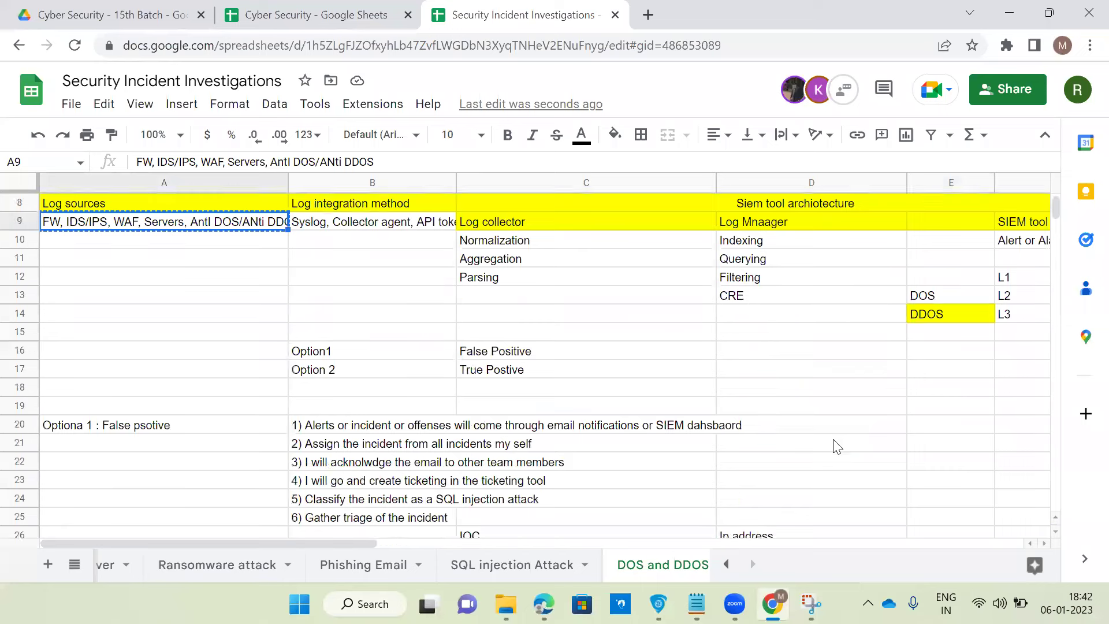
pyautogui.click(934, 428)
pyautogui.hotkey('ctrl', 'v')
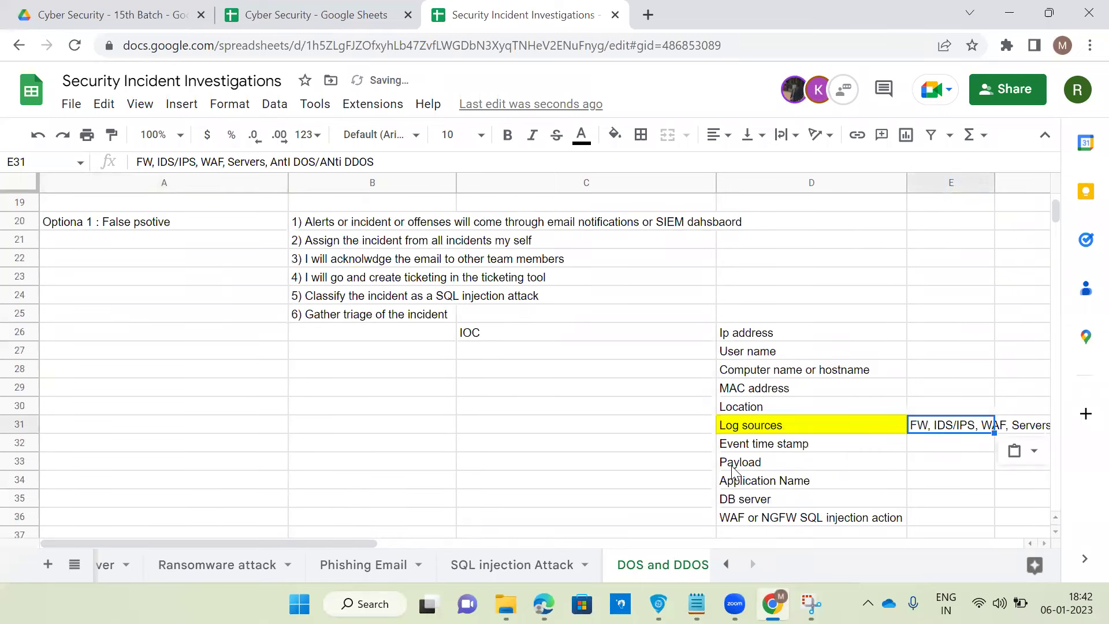
# Enter 10.10.10.1 in E26 as the value for the IOC's Ip address item.
pyautogui.click(734, 466)
pyautogui.click(816, 338)
pyautogui.click(948, 340)
pyautogui.write('10.10.1')
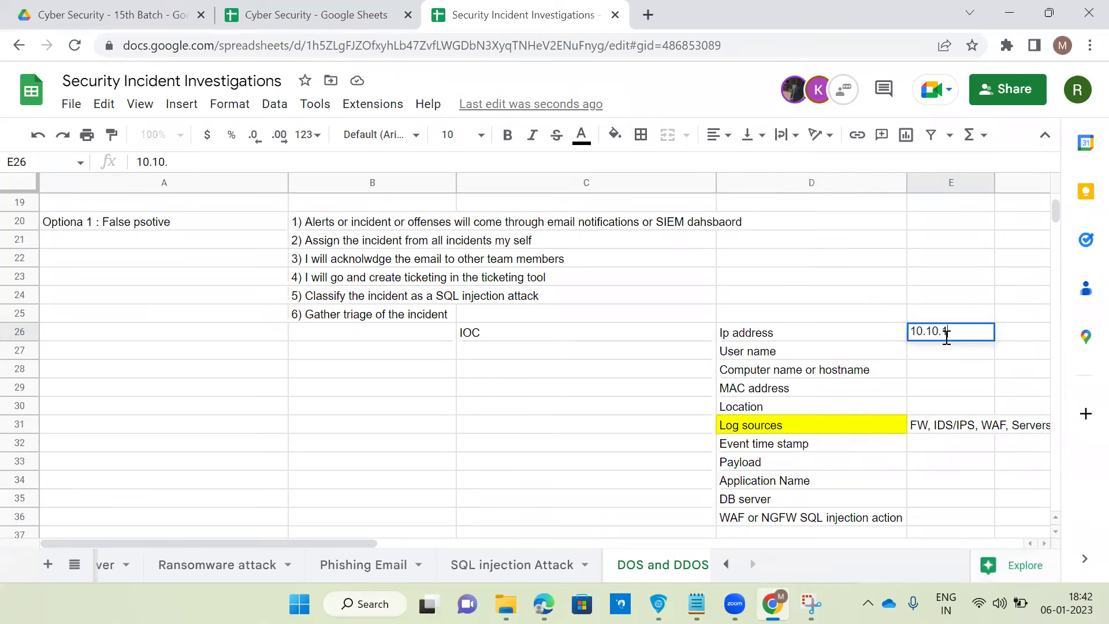
pyautogui.press('Return')
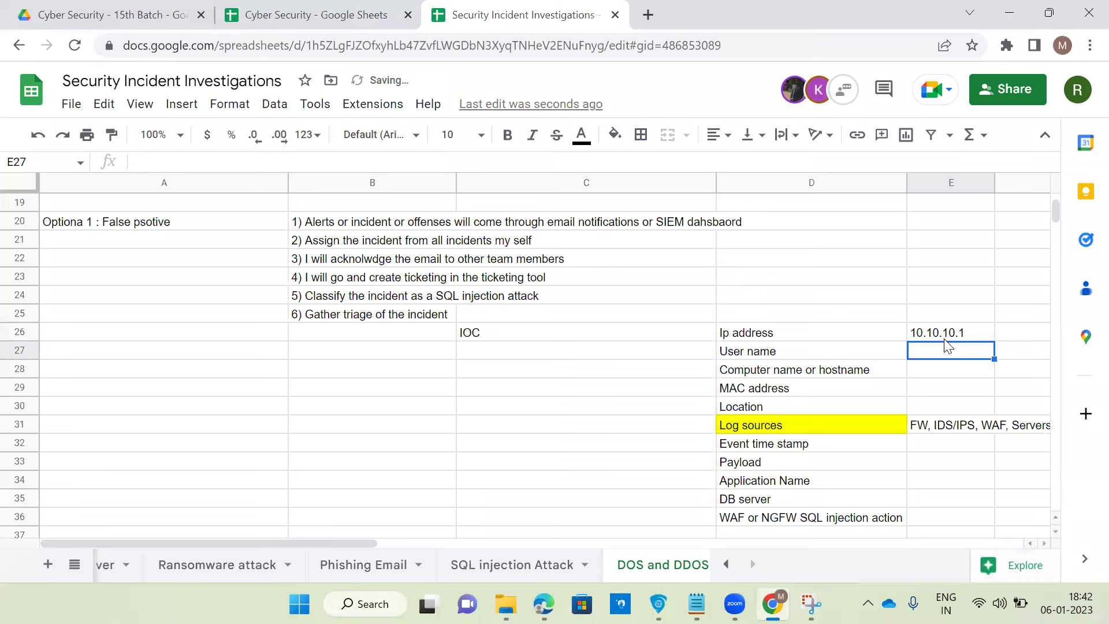
# Replace the User name label in D27 with "Admin/ Root".
pyautogui.click(807, 356)
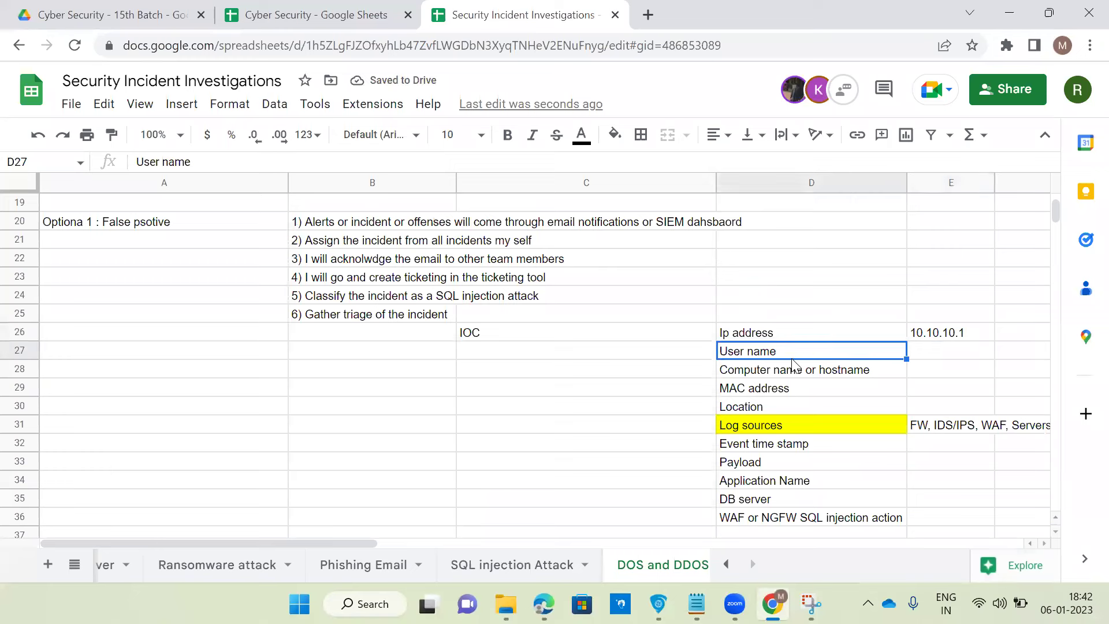
pyautogui.write('Admin/ Root')
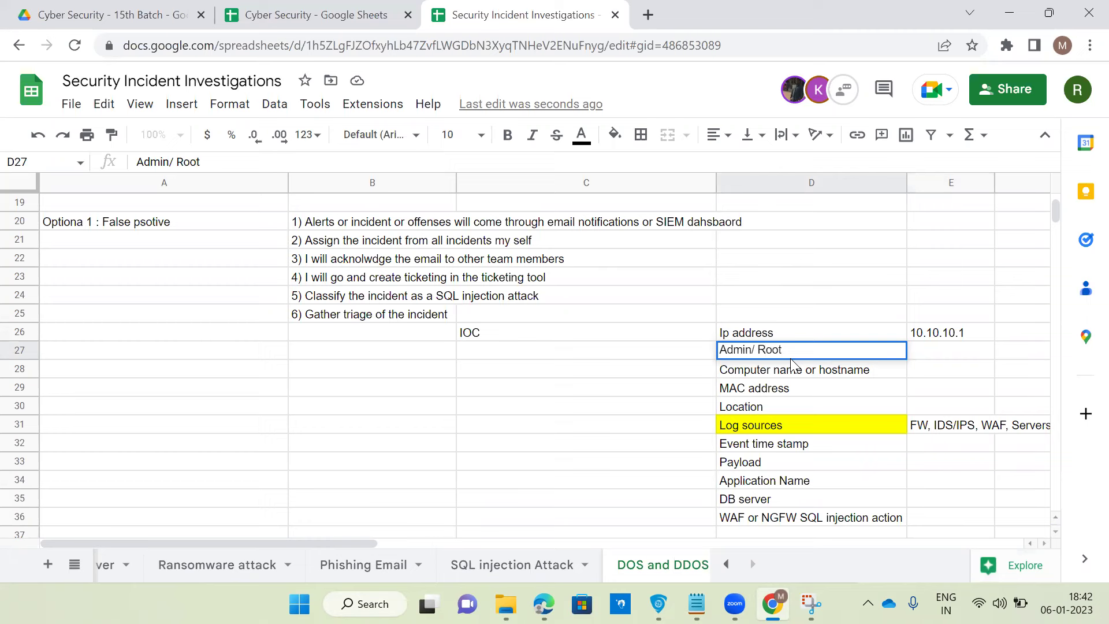
pyautogui.press('Tab')
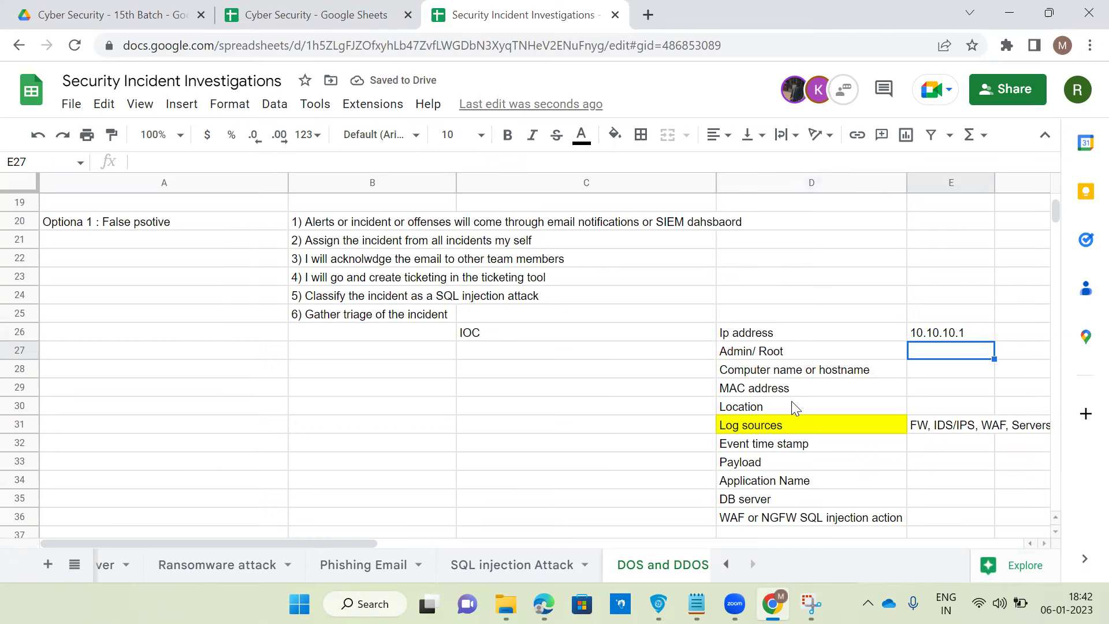
# Append ", Server name" to the Computer name or hostname label in D28 and widen column D to fit it.
pyautogui.click(800, 372)
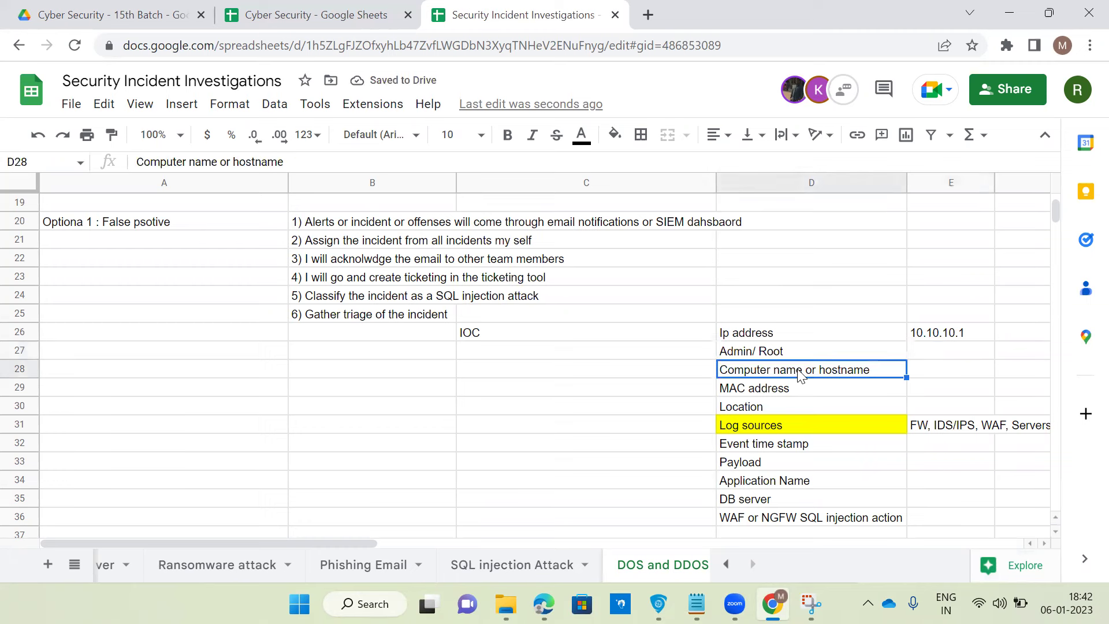
pyautogui.doubleClick(856, 371)
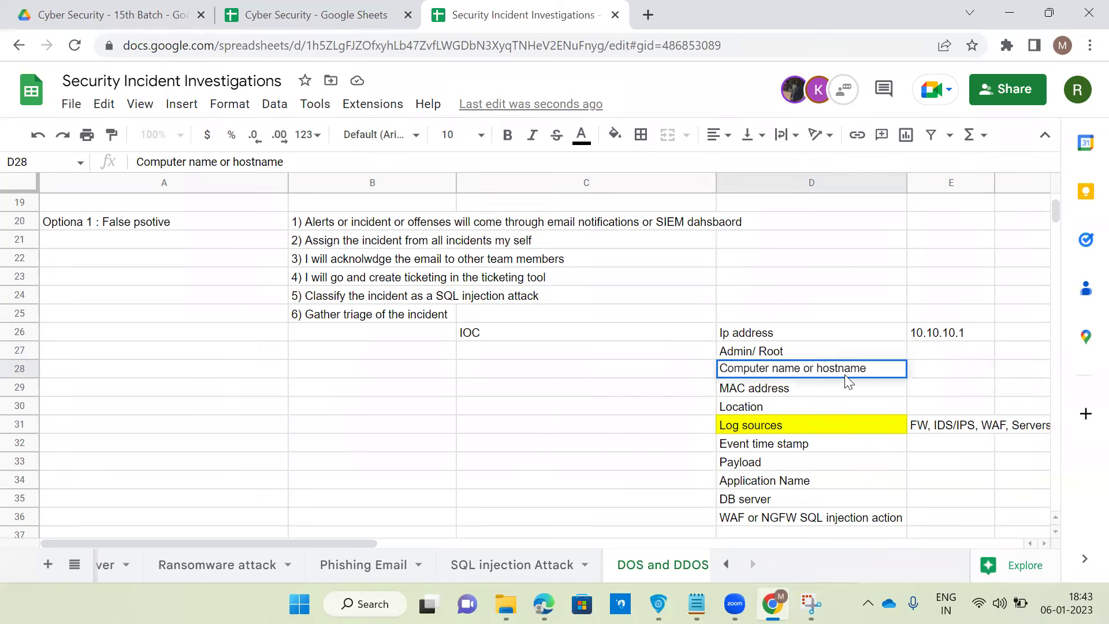
pyautogui.write(', Server name')
pyautogui.click(905, 432)
pyautogui.click(940, 371)
pyautogui.moveTo(909, 184); pyautogui.dragTo(943, 321)
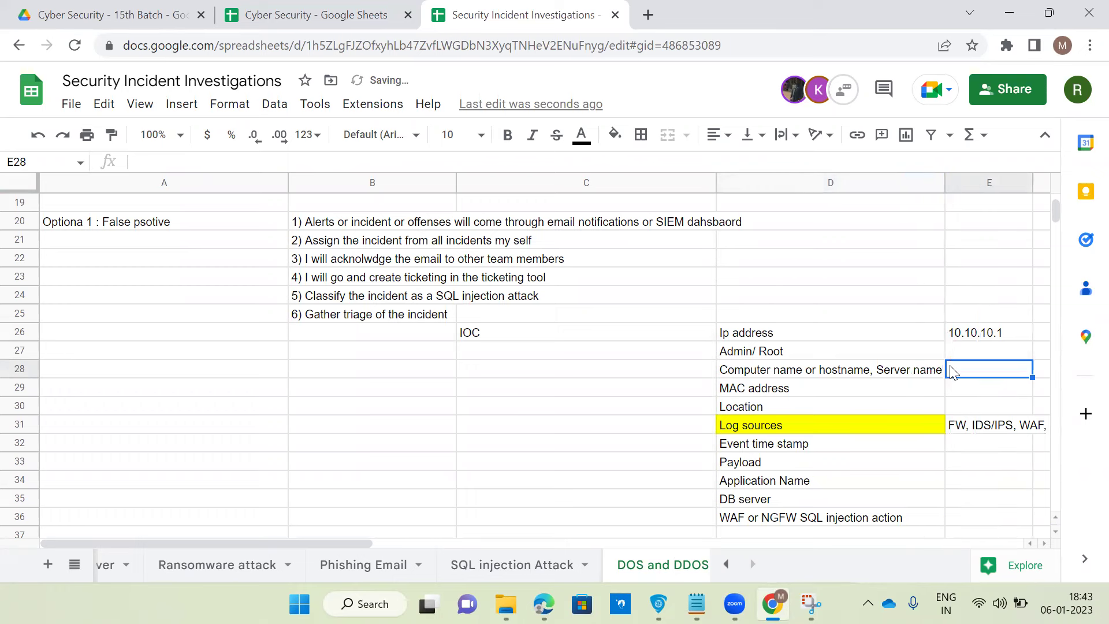
# Enter "Oracledbtcs.com" in E28 as the computer or server name value.
pyautogui.press('Right')
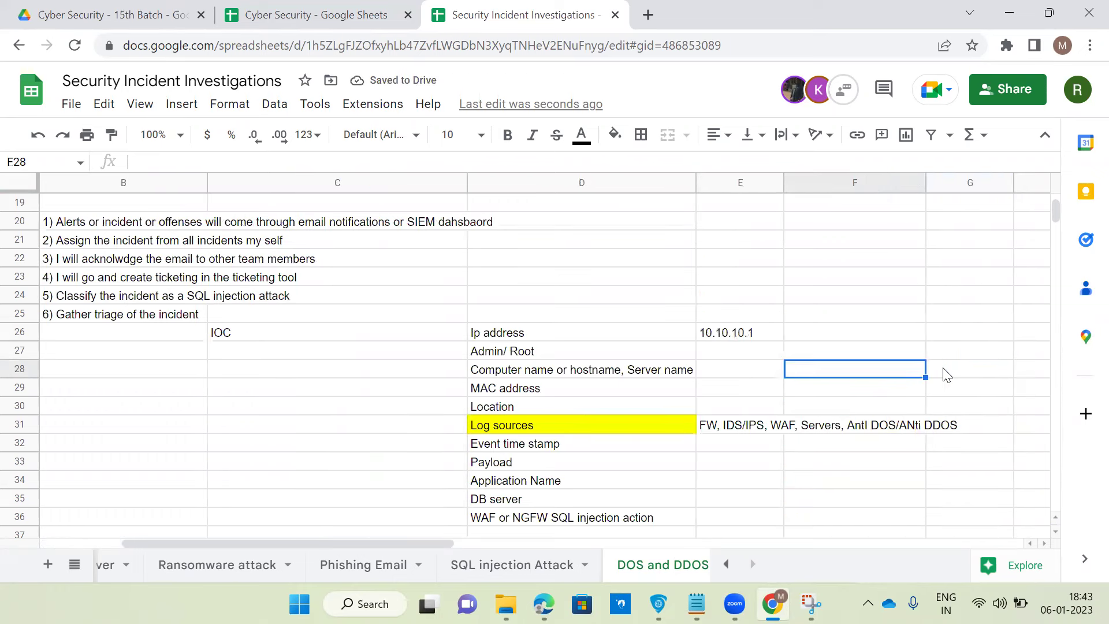
pyautogui.click(744, 371)
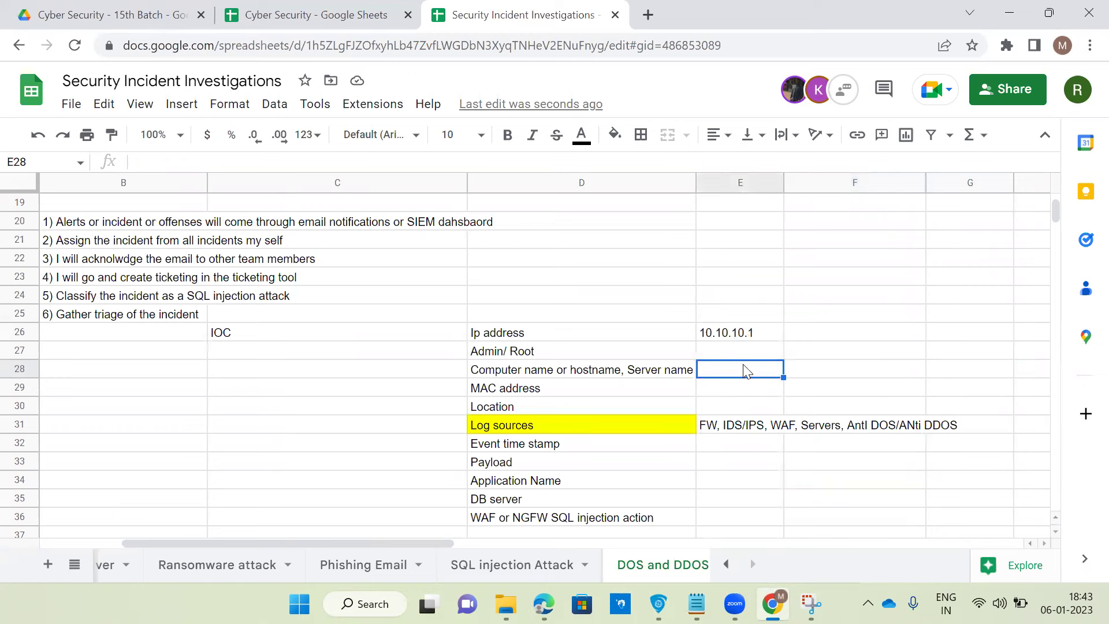
pyautogui.write('O')
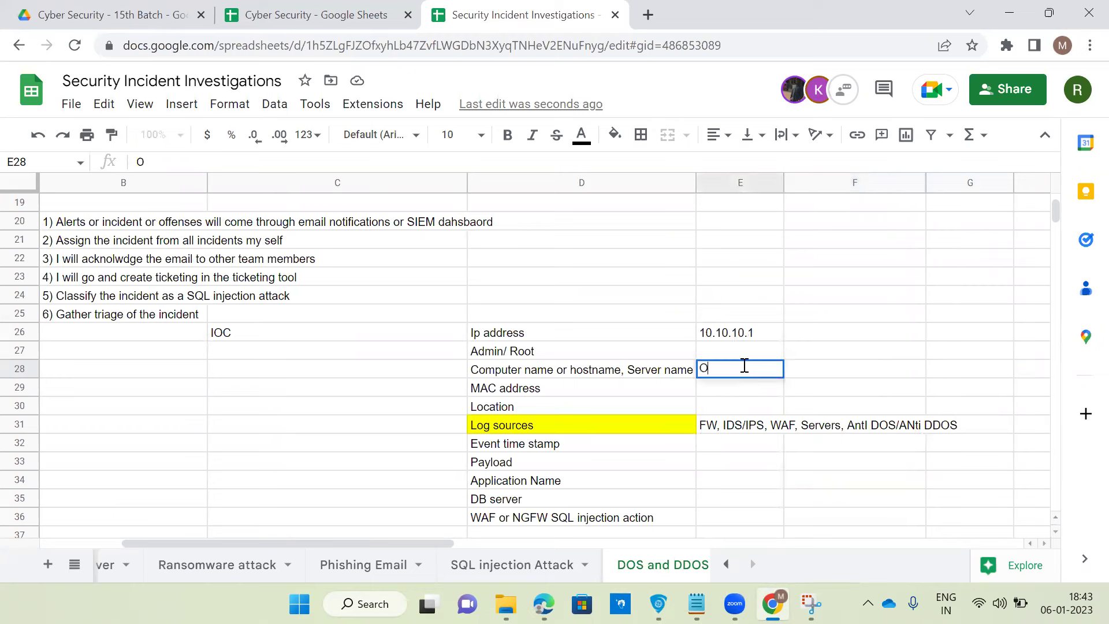
pyautogui.press('BackSpace')
pyautogui.write('Oracledb.com')
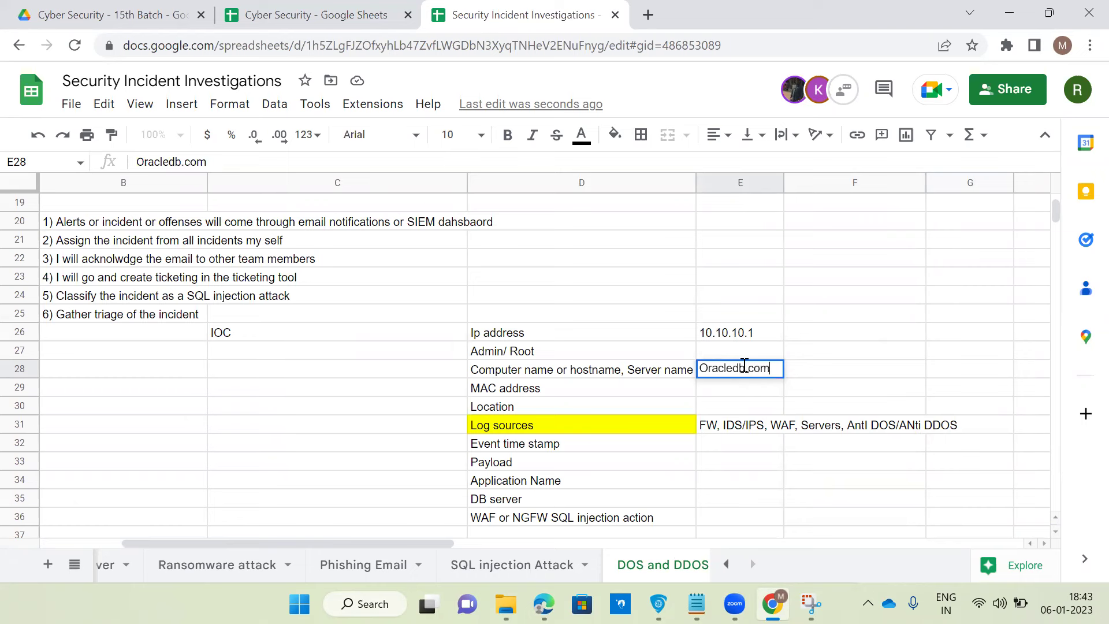
pyautogui.press('BackSpace')
pyautogui.press('BackSpace')
pyautogui.press('BackSpace')
pyautogui.press('BackSpace')
pyautogui.write('tcs.com')
pyautogui.press('Return')
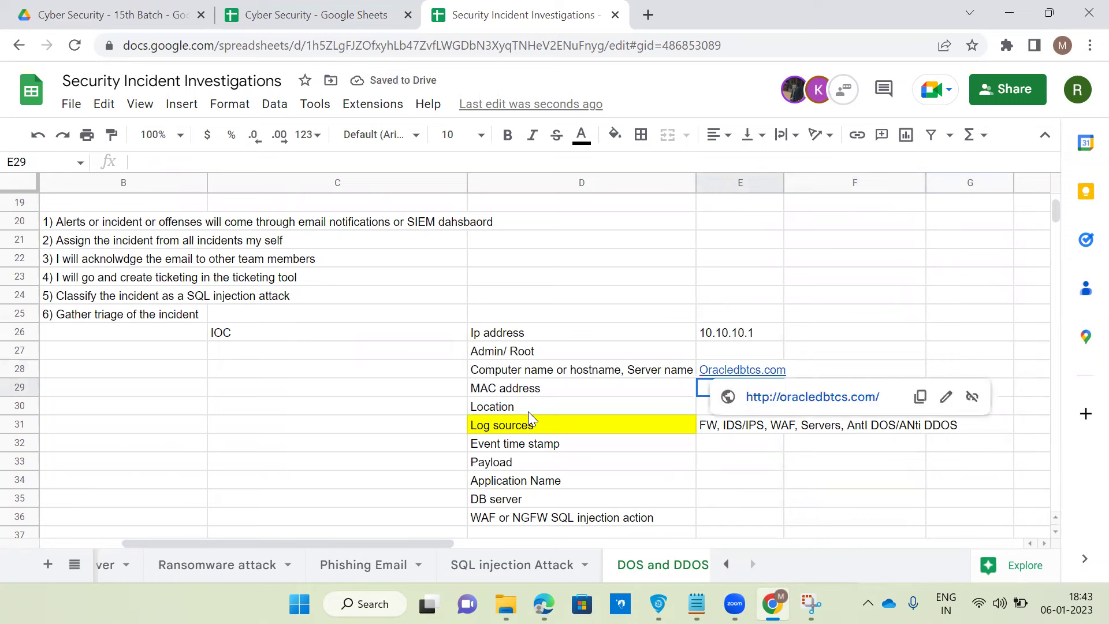
# Clear the Application Name, DB server and WAF or NGFW SQL injection action items from D34:D36.
pyautogui.scroll(-1, 566, 395)
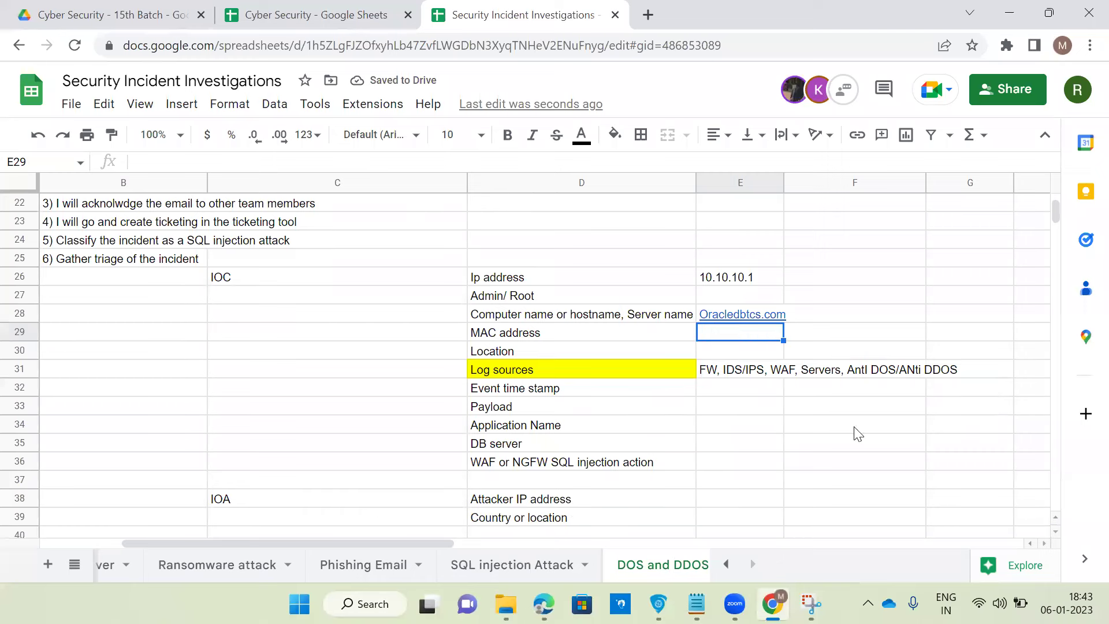
pyautogui.moveTo(533, 428); pyautogui.dragTo(535, 444)
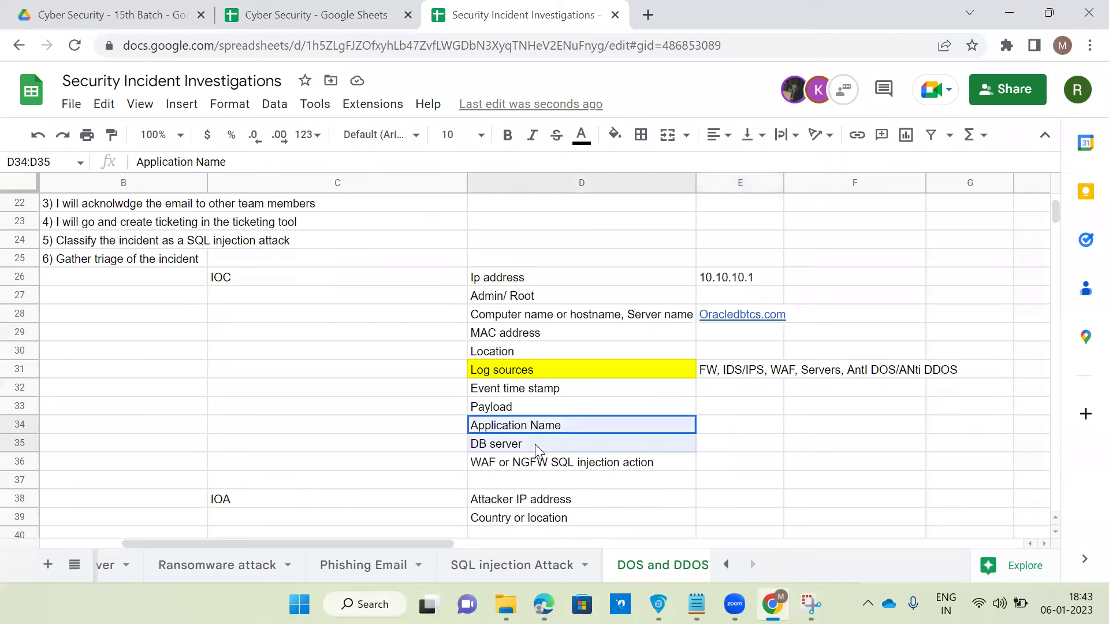
pyautogui.click(551, 432)
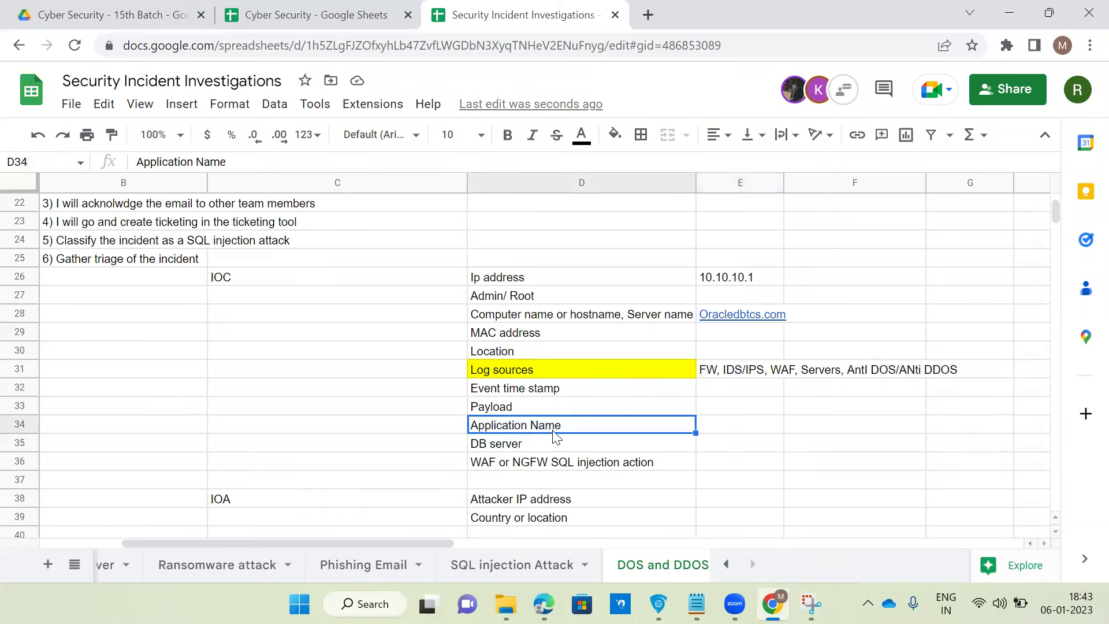
pyautogui.press('Delete')
pyautogui.click(539, 449)
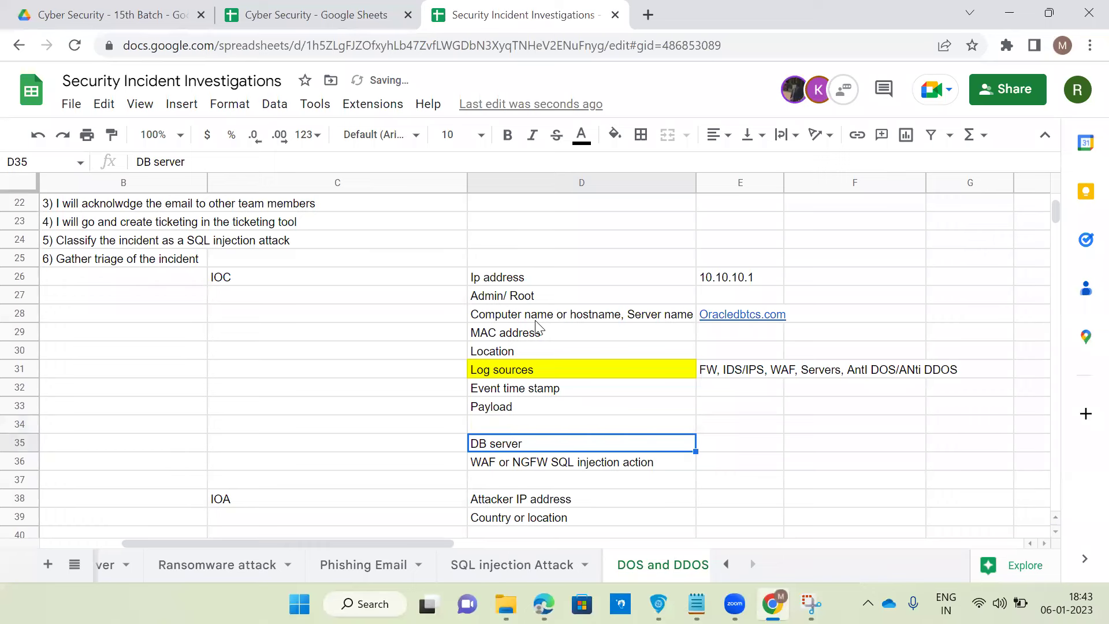
pyautogui.press('Delete')
pyautogui.click(530, 464)
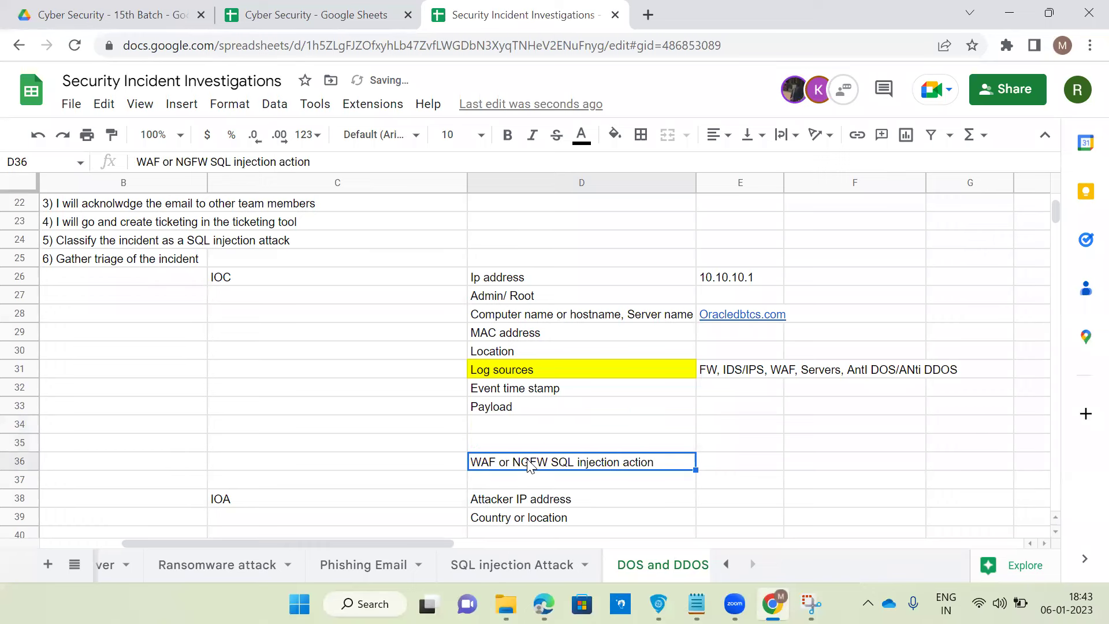
pyautogui.press('Delete')
# Enter "FW, IPS, WAF, Anti DOS/Anti DDOS" in D34 and "Block / Deny" as its action in E34.
pyautogui.click(527, 430)
pyautogui.scroll(-1, 551, 442)
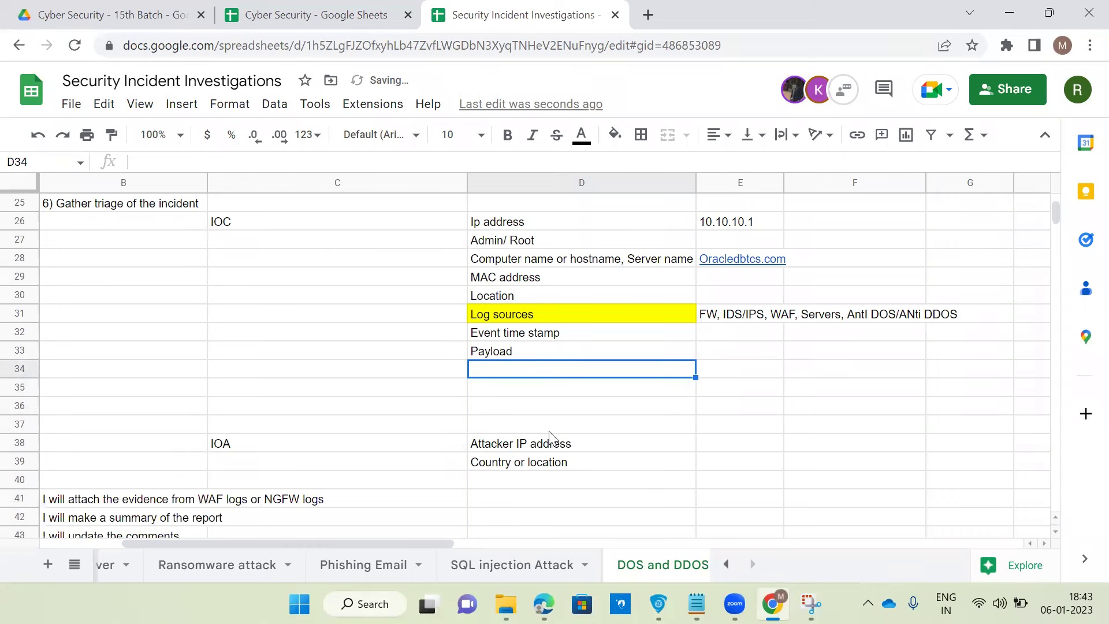
pyautogui.scroll(1, 547, 404)
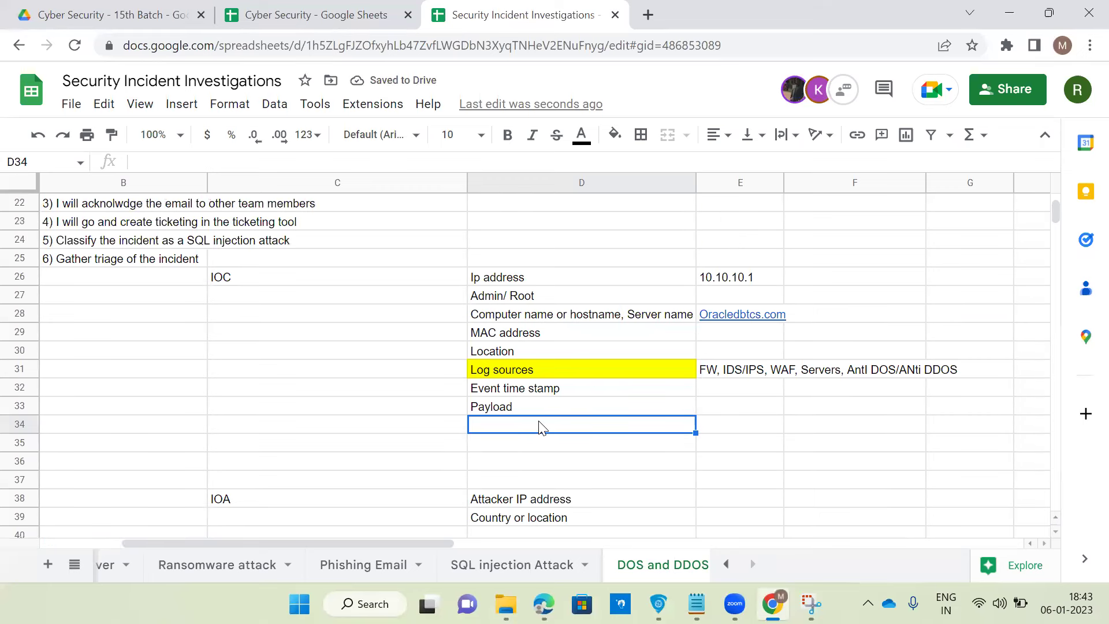
pyautogui.write('FW, IP')
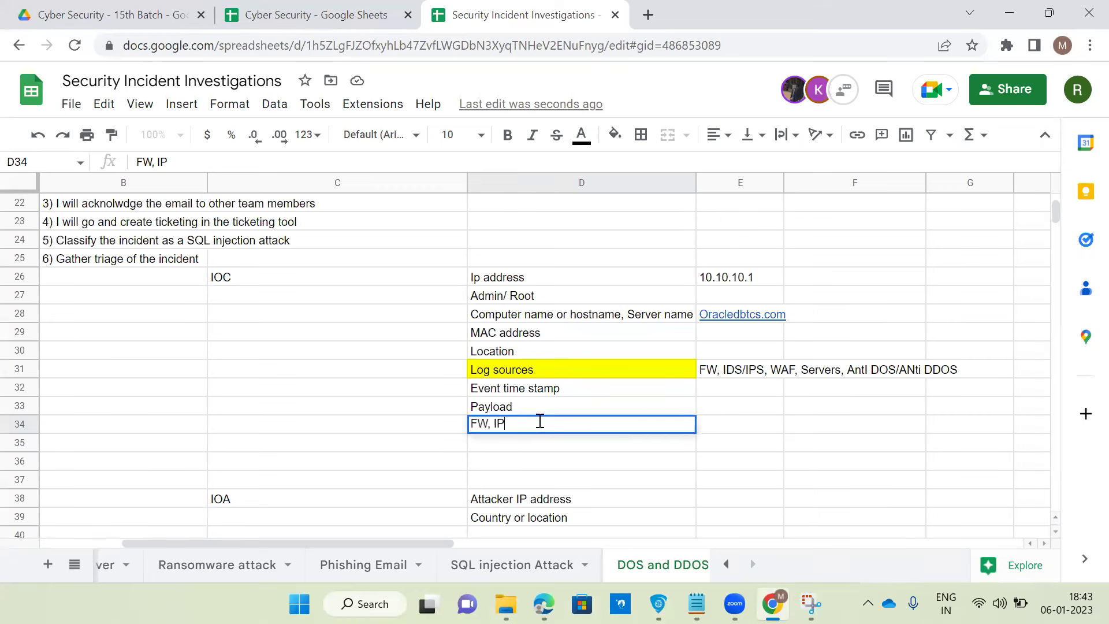
pyautogui.write('S, WAF, Anti DOS/Anti')
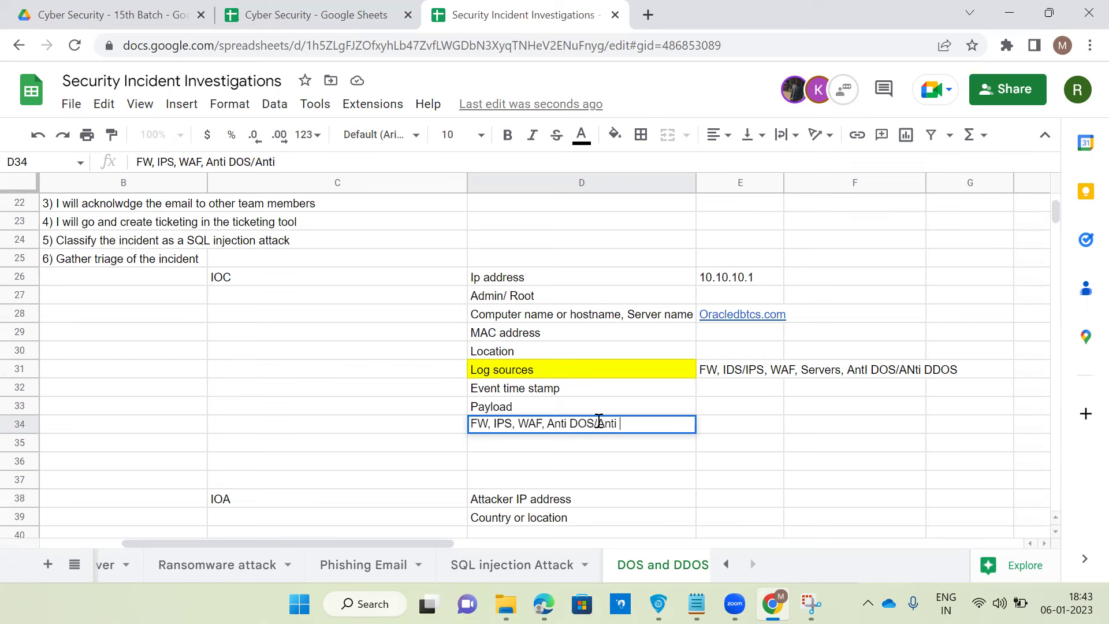
pyautogui.write('DDOS')
pyautogui.press('Tab')
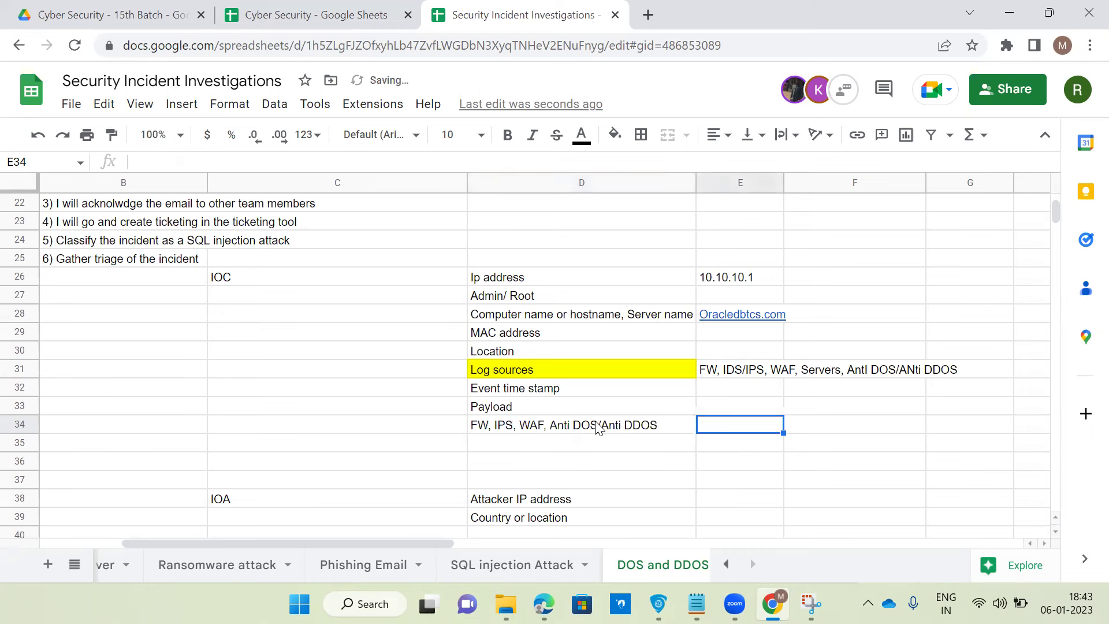
pyautogui.write('Bloc')
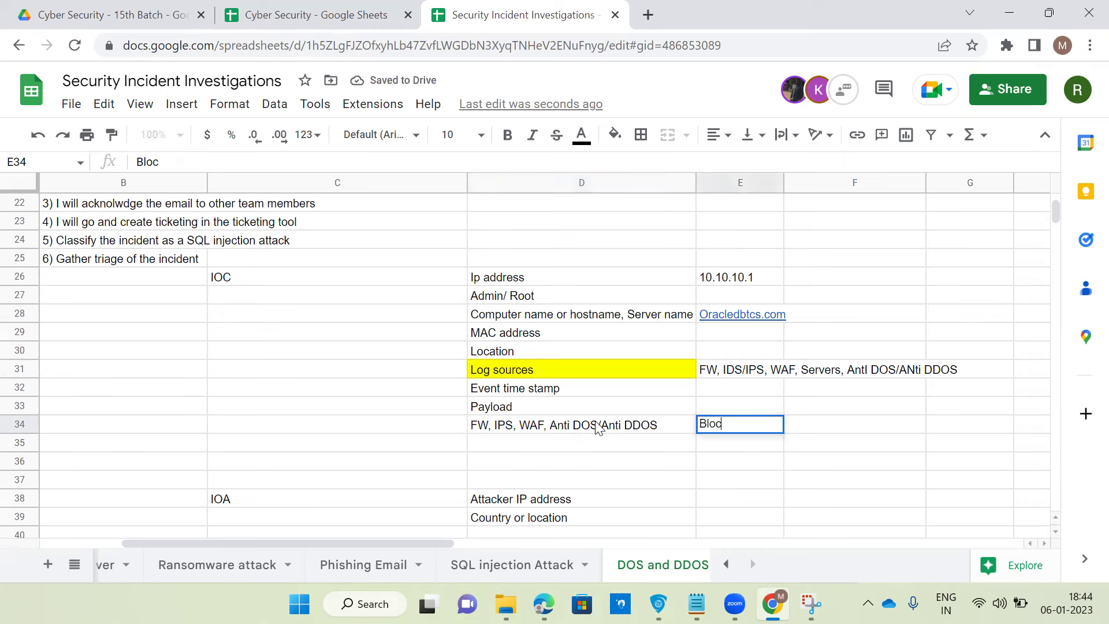
pyautogui.write('k / Deny')
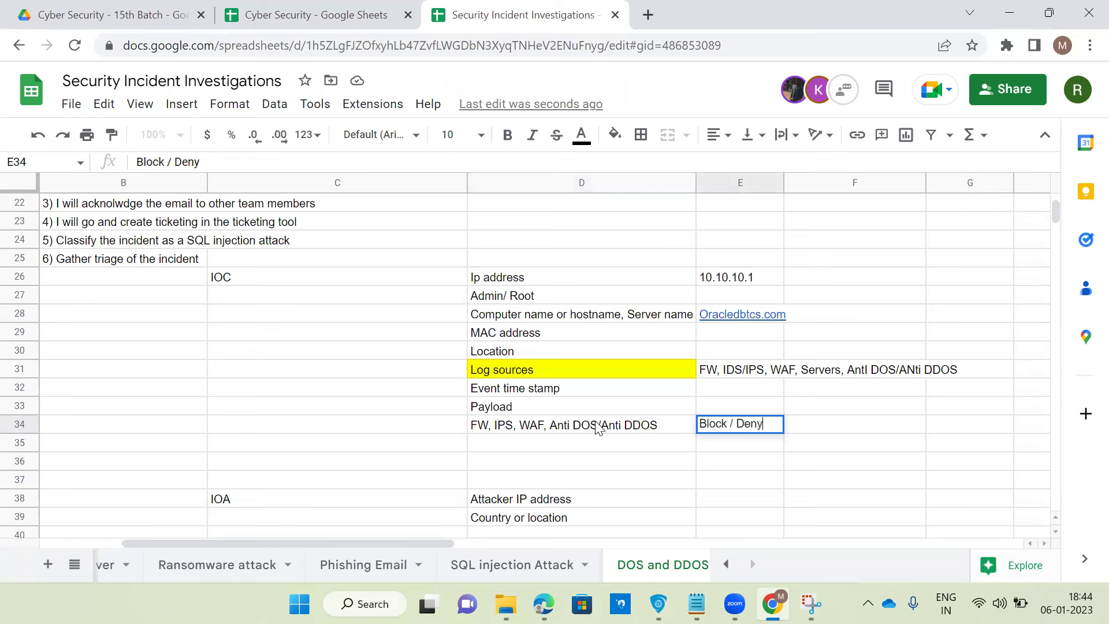
pyautogui.press('Return')
# Copy the IOA block with its attacker IP address and country labels from C38:D39 to C36.
pyautogui.scroll(-2, 598, 471)
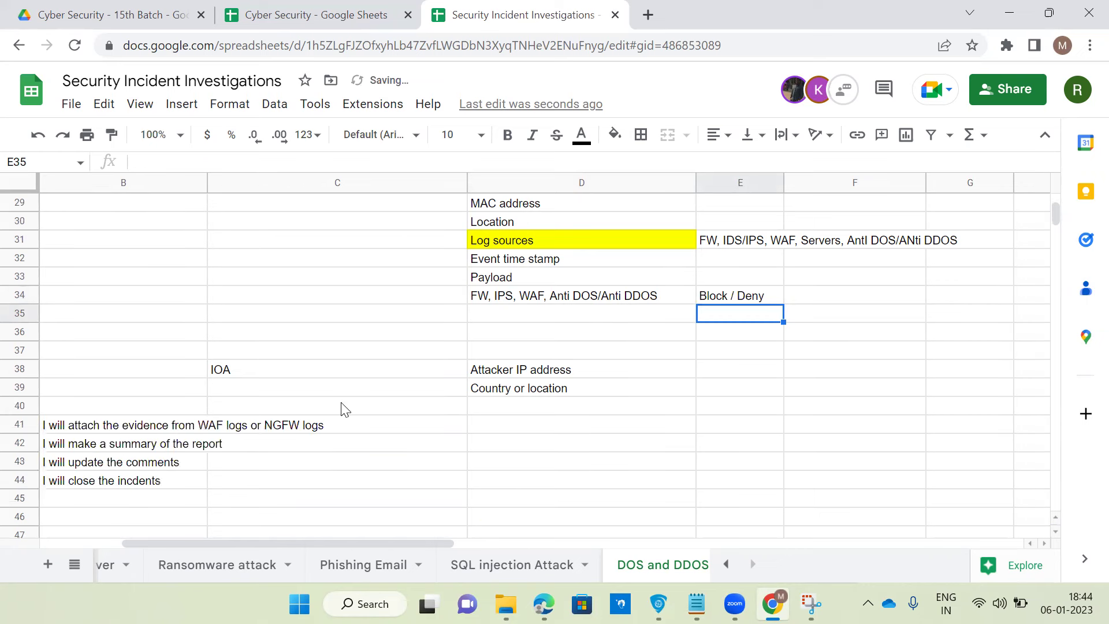
pyautogui.moveTo(331, 376); pyautogui.dragTo(526, 392)
pyautogui.hotkey('ctrl', 'c')
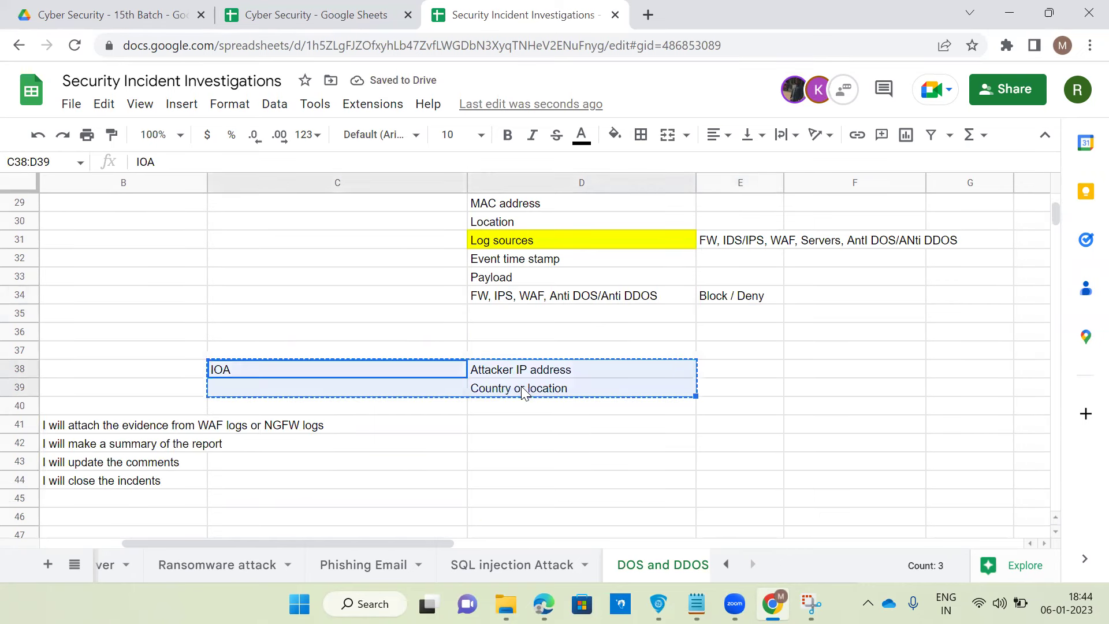
pyautogui.click(438, 332)
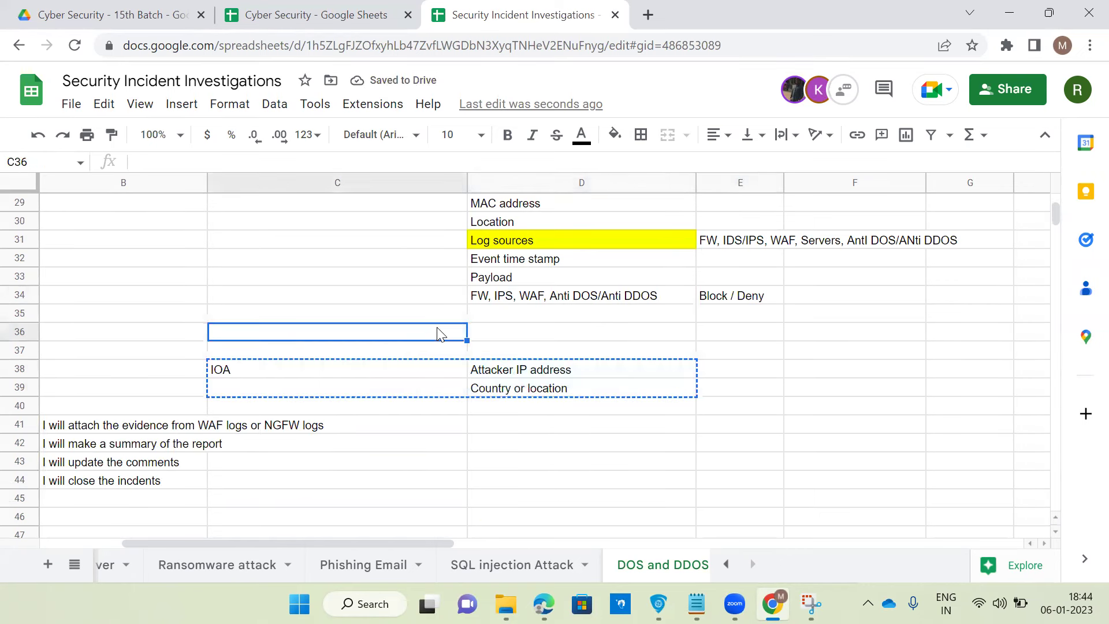
pyautogui.hotkey('ctrl', 'v')
# Clear the duplicate IOA block from C38:D39.
pyautogui.click(529, 388)
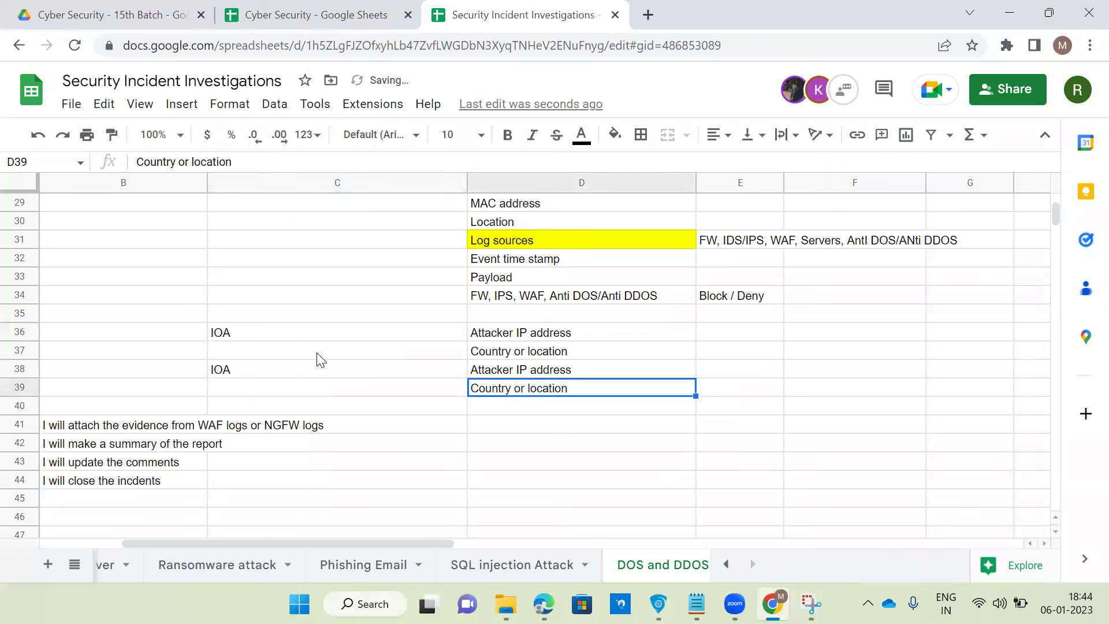
pyautogui.moveTo(320, 359); pyautogui.dragTo(499, 381)
pyautogui.click(537, 408)
pyautogui.click(317, 373)
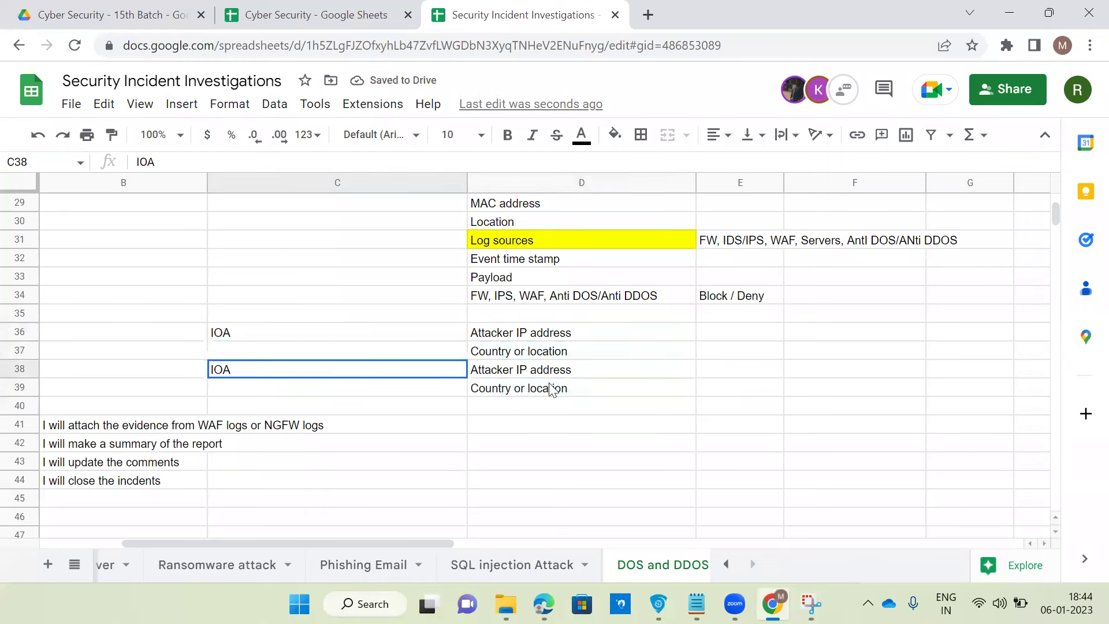
pyautogui.keyDown('shift'); pyautogui.click(554, 389); pyautogui.keyUp('shift')
pyautogui.press('Delete')
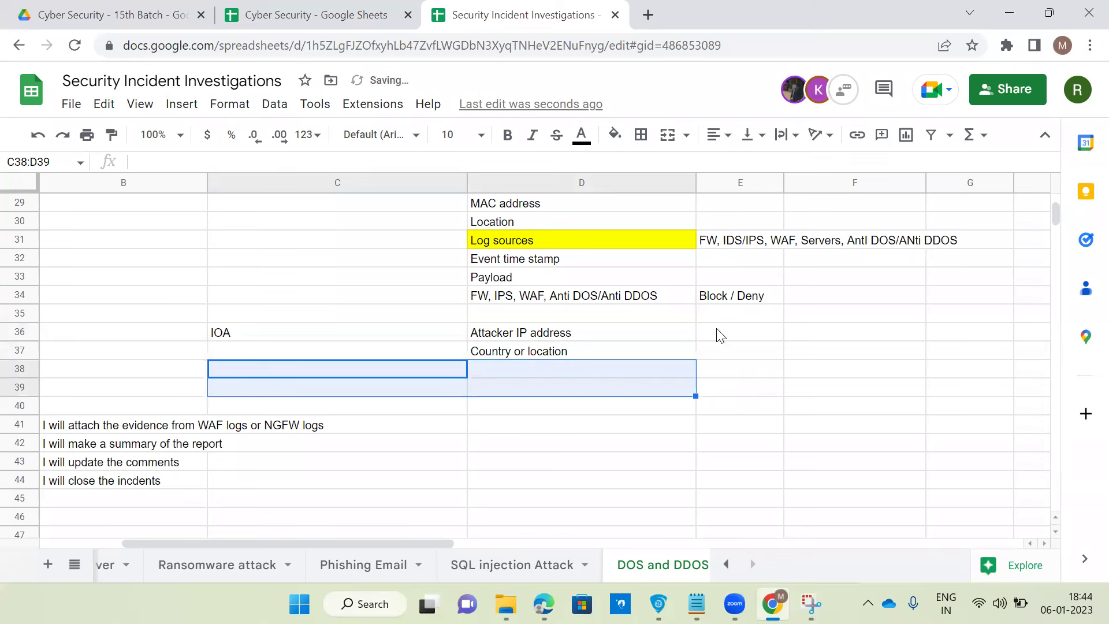
# Enter "Ip address" in E36 and "Location" in E37 beside the IOA labels.
pyautogui.click(719, 334)
pyautogui.write('Ip address')
pyautogui.press('Return')
pyautogui.press('Return')
pyautogui.write('Location')
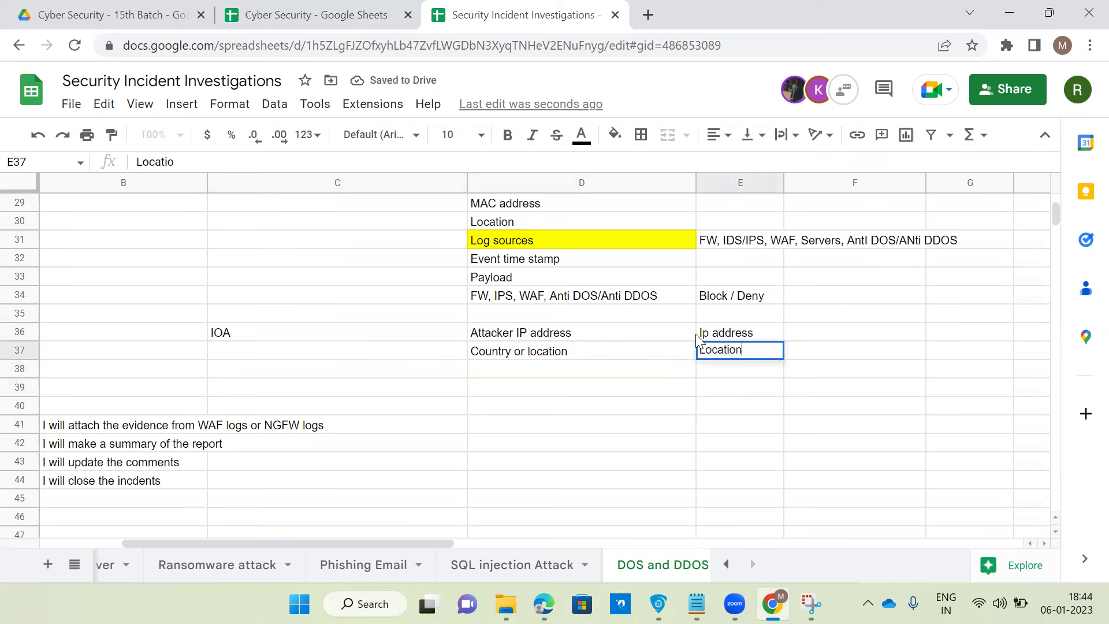
pyautogui.press('Return')
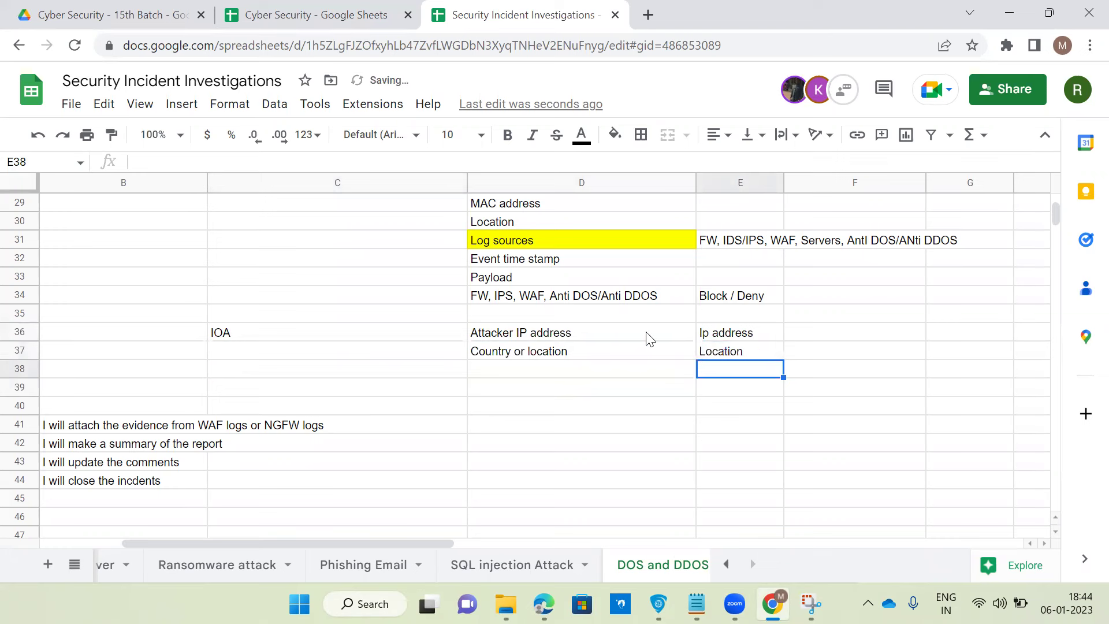
pyautogui.click(547, 334)
pyautogui.click(757, 337)
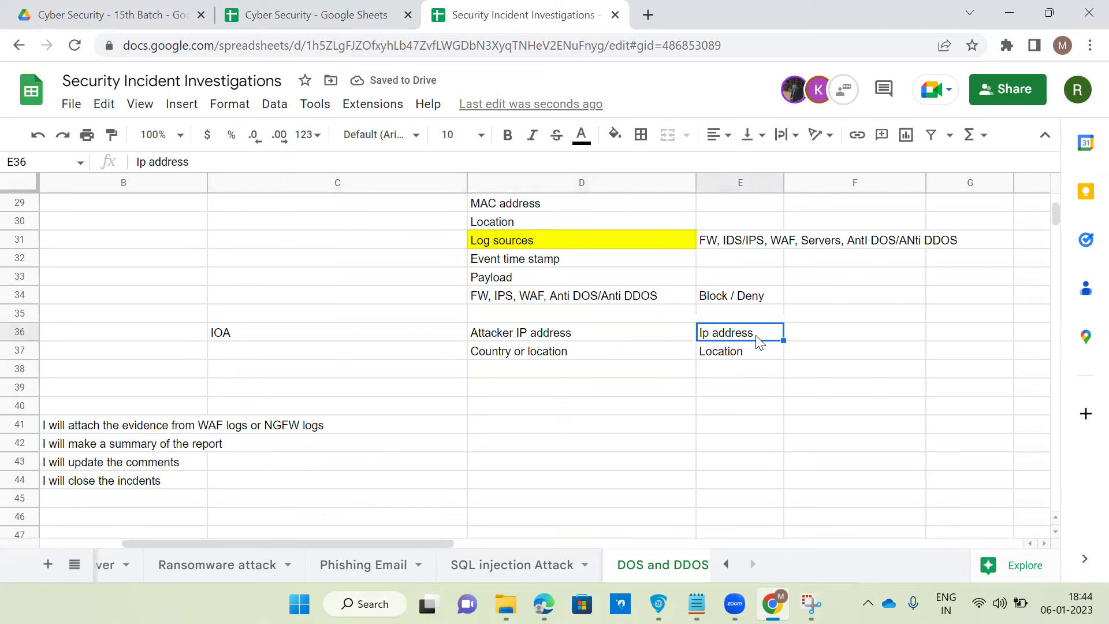
pyautogui.click(727, 316)
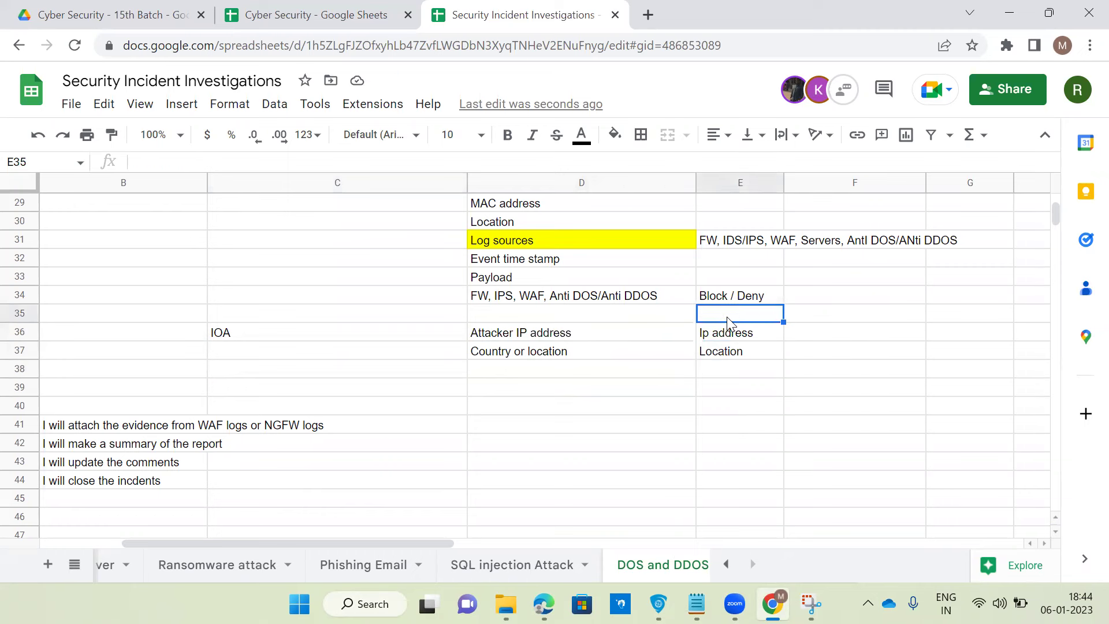
pyautogui.moveTo(729, 334); pyautogui.dragTo(728, 350)
pyautogui.hotkey('ctrl', 'c')
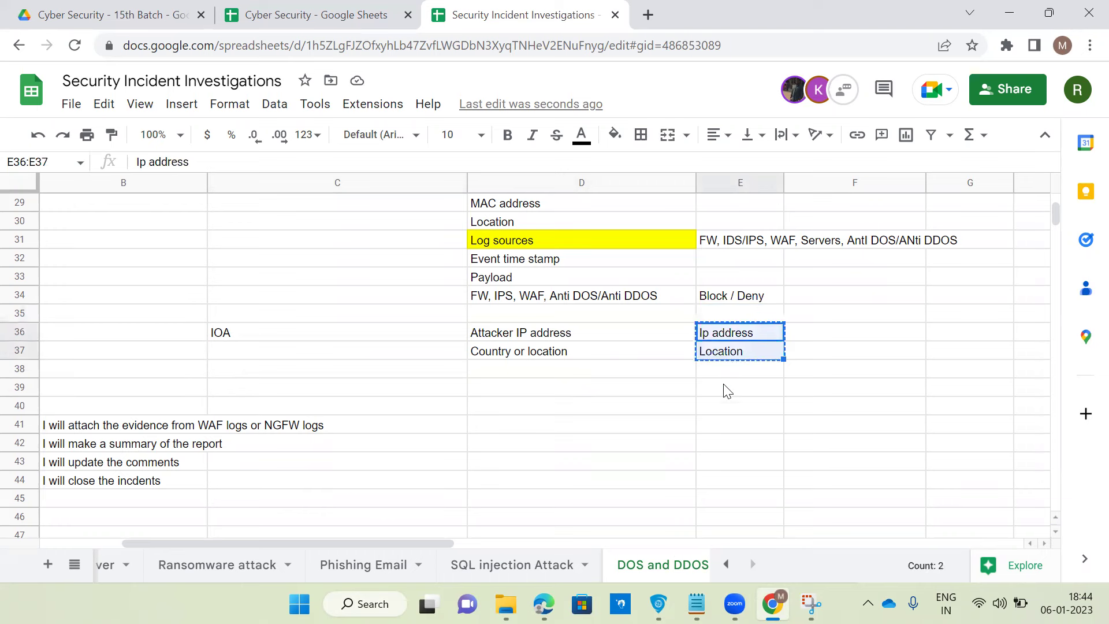
pyautogui.click(727, 391)
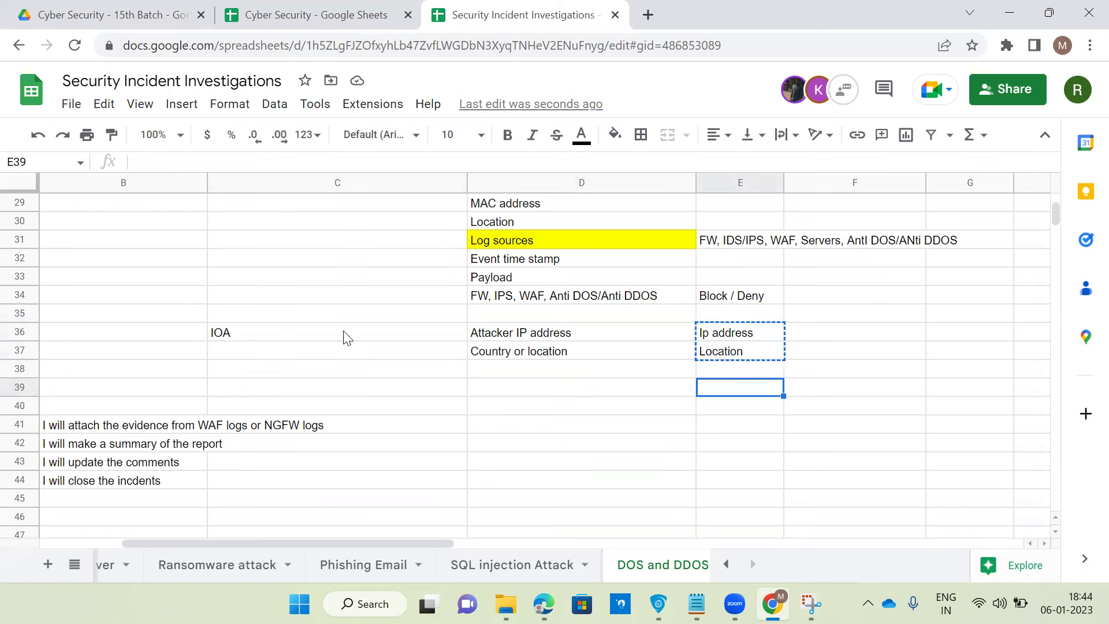
pyautogui.moveTo(345, 337); pyautogui.dragTo(772, 346)
pyautogui.click(725, 425)
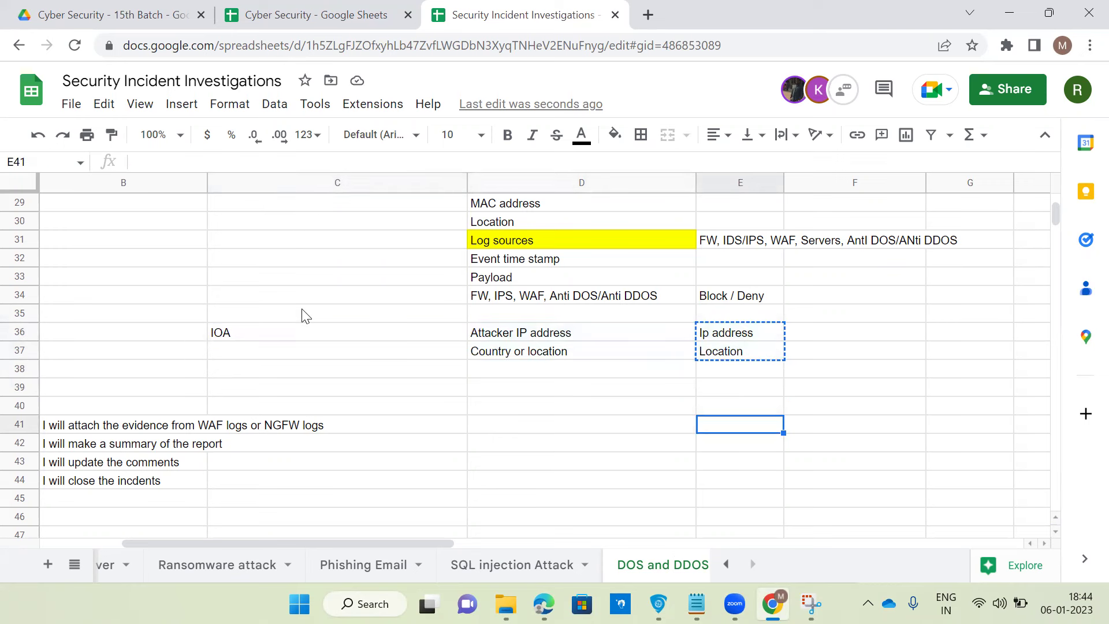
# Move the IOA block from C36:E37 down one row so that it starts at C37.
pyautogui.moveTo(309, 332); pyautogui.dragTo(753, 358)
pyautogui.hotkey('ctrl', 'x')
pyautogui.click(276, 349)
pyautogui.hotkey('ctrl', 'v')
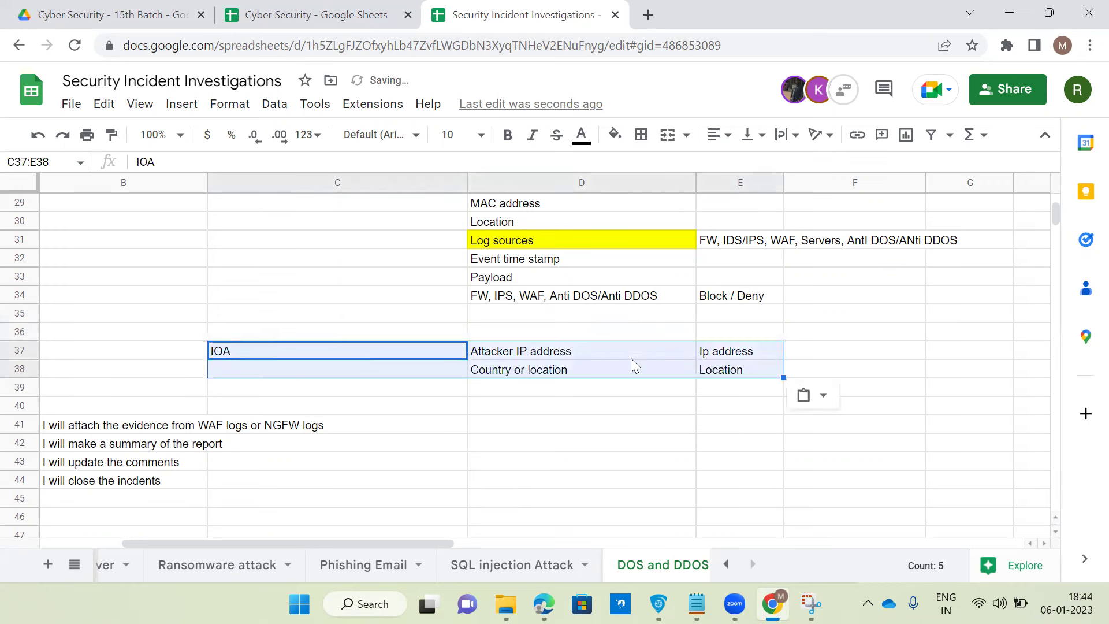
# Add the headings "DOS" in E36 and "DDOS" in F36, and enter "Mulitple IPS" in F37.
pyautogui.click(703, 336)
pyautogui.write('DOS')
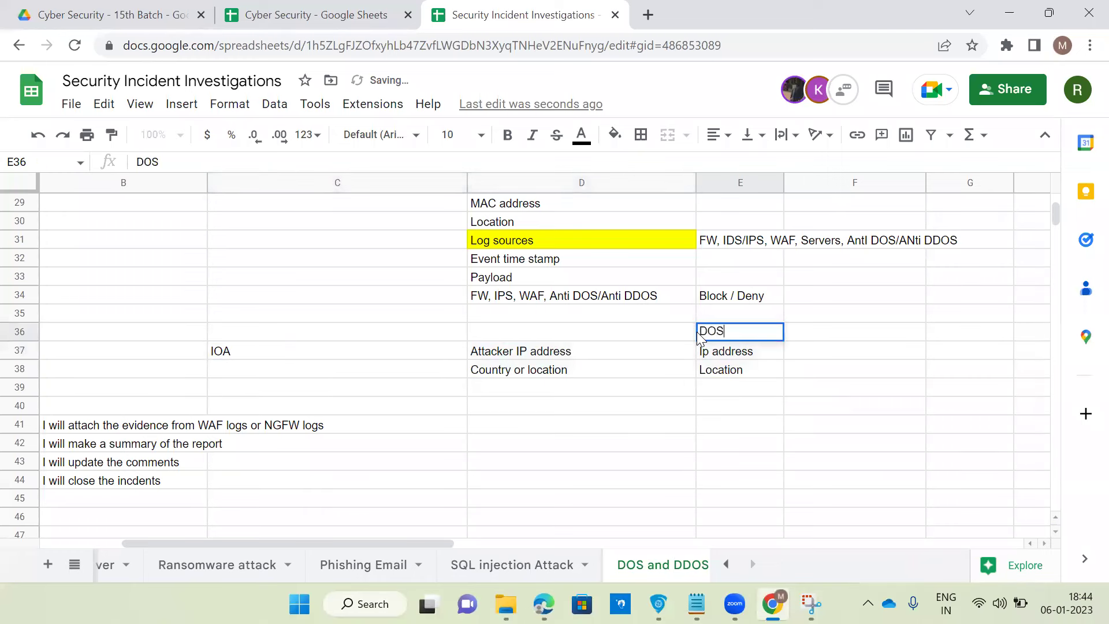
pyautogui.press('Tab')
pyautogui.write('DDOS')
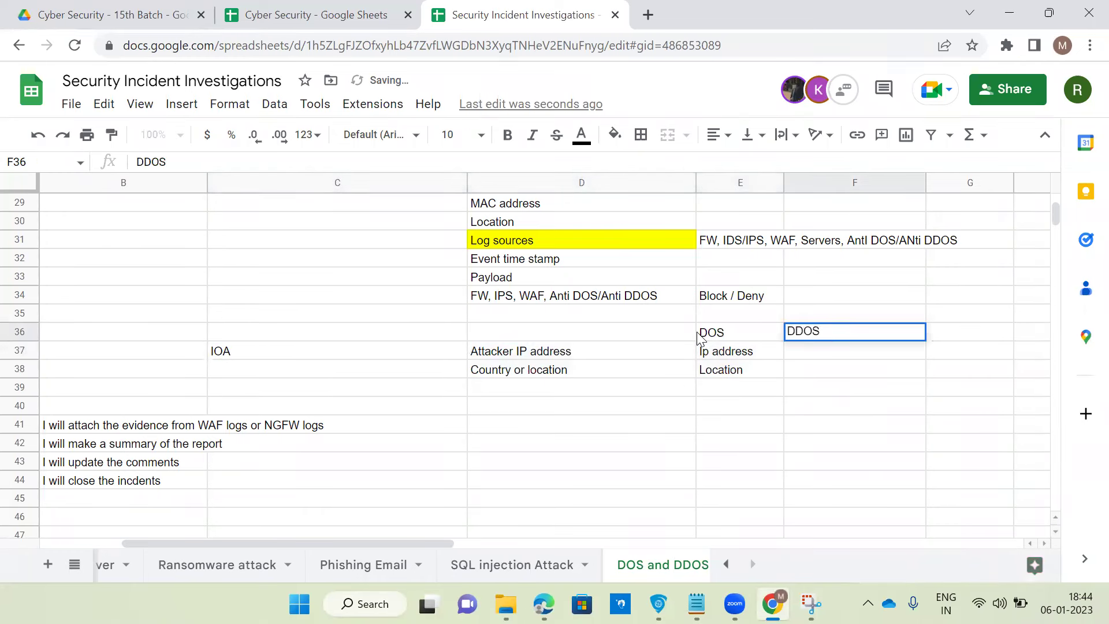
pyautogui.press('Return')
pyautogui.write('Mulitple IPS')
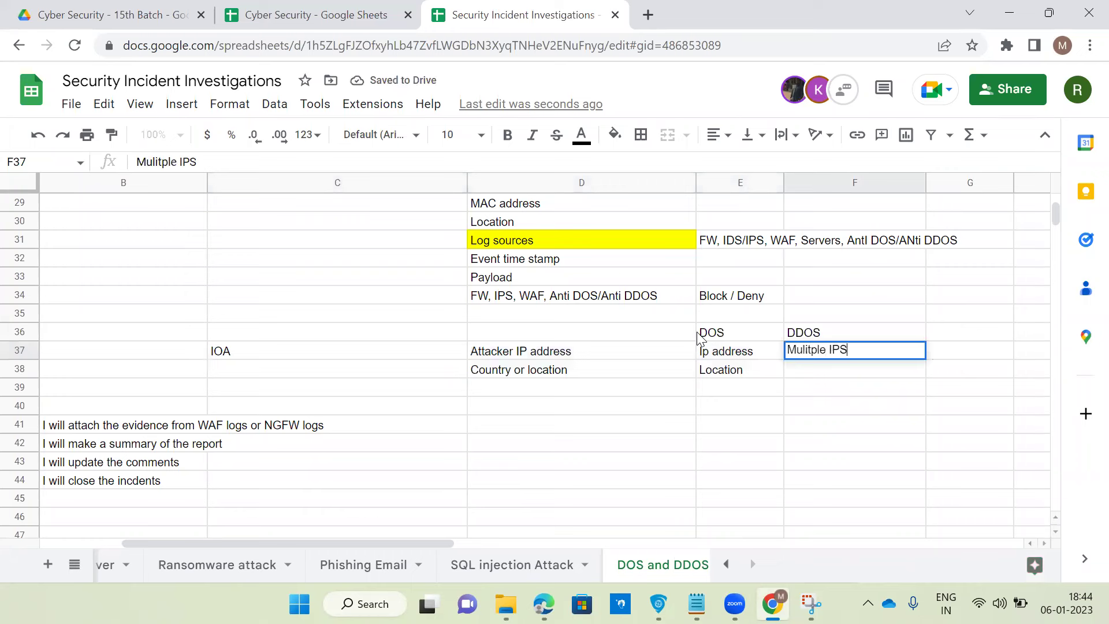
# Set the country or location to "USA" for both DOS in E38 and DDOS in F38.
pyautogui.click(744, 374)
pyautogui.write('U')
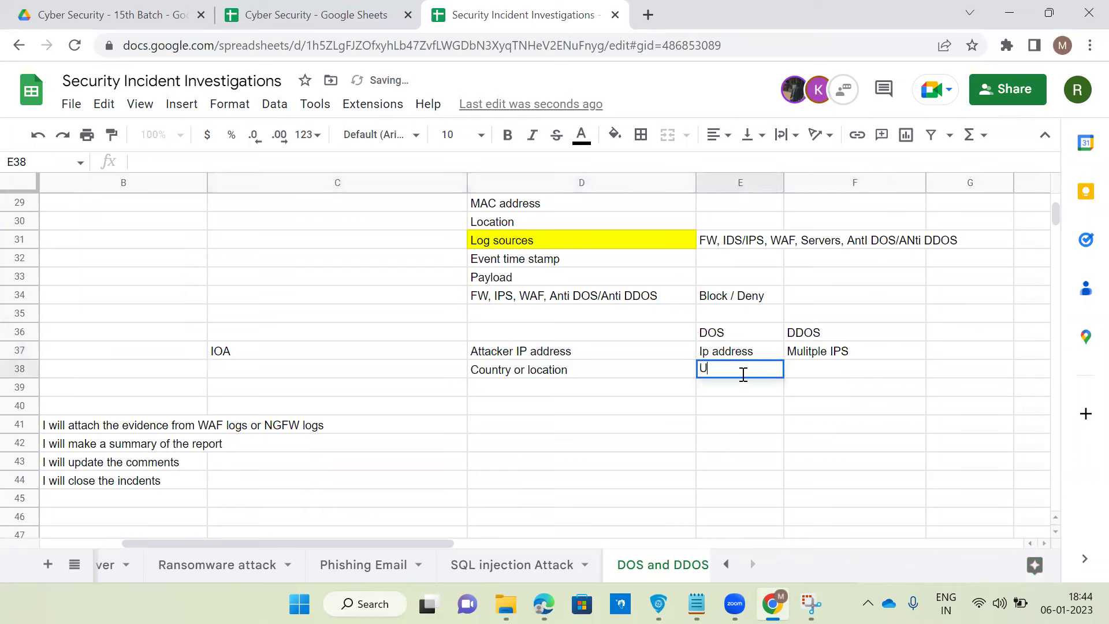
pyautogui.write('SA')
pyautogui.press('Tab')
pyautogui.write('USA')
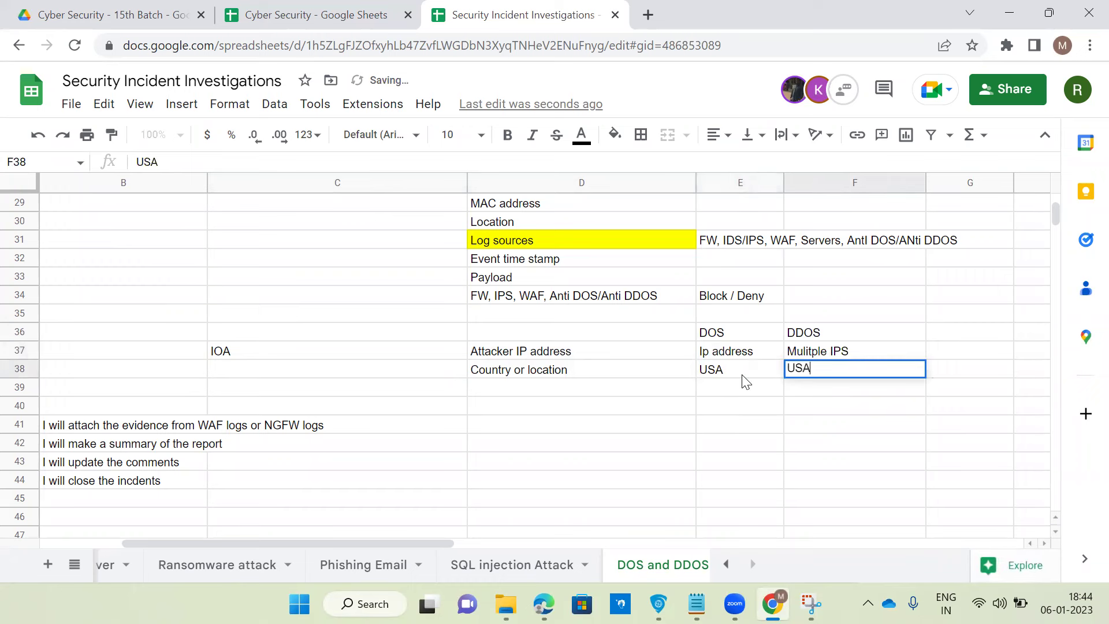
pyautogui.press('Return')
# Move the four closing steps on evidence, summary, comments and closure from B41:B44 up to B39.
pyautogui.press('Left')
pyautogui.press('Left')
pyautogui.press('Left')
pyautogui.press('Left')
pyautogui.press('Left')
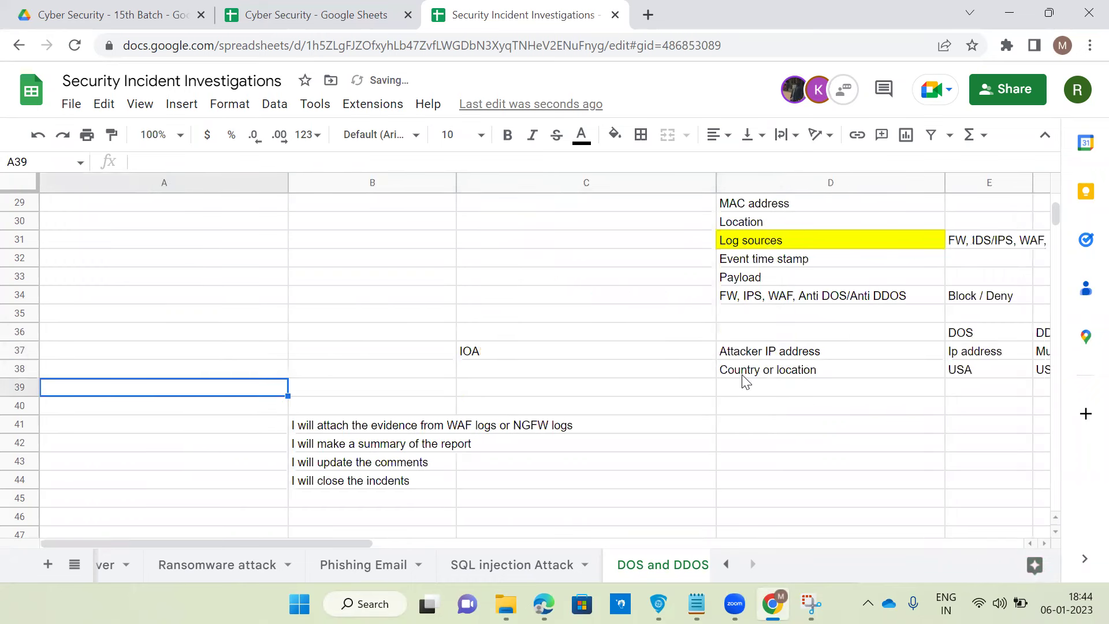
pyautogui.moveTo(430, 427); pyautogui.dragTo(409, 481)
pyautogui.hotkey('ctrl', 'x')
pyautogui.click(360, 391)
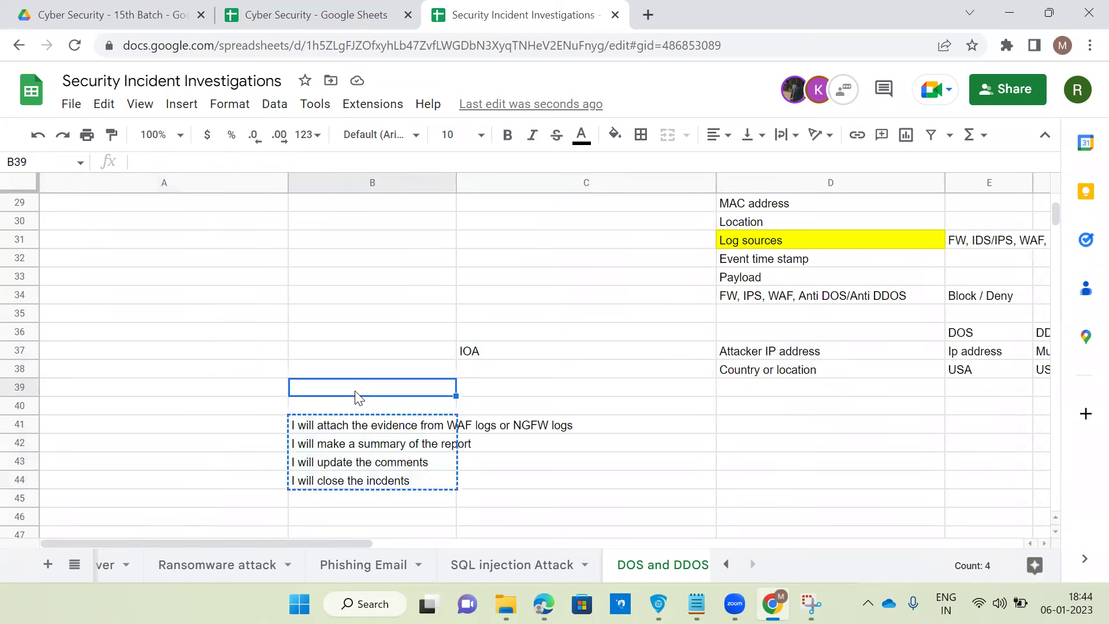
pyautogui.hotkey('ctrl', 'v')
# Append ", IPS, Anto DOS and Anti DDOS" to the evidence attachment step in B39.
pyautogui.click(942, 297)
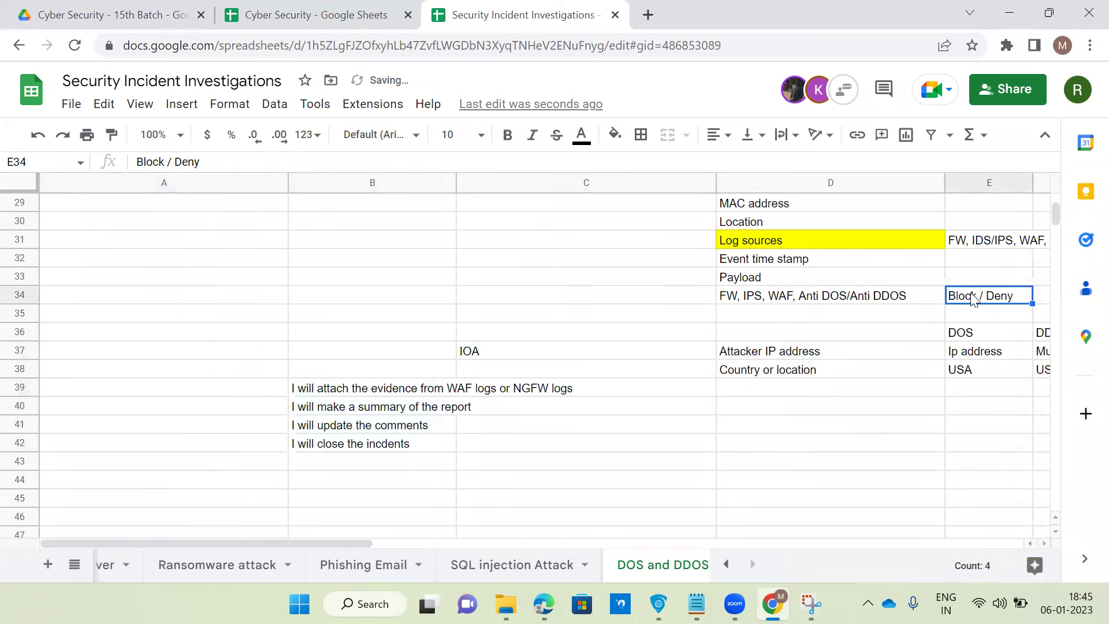
pyautogui.click(382, 394)
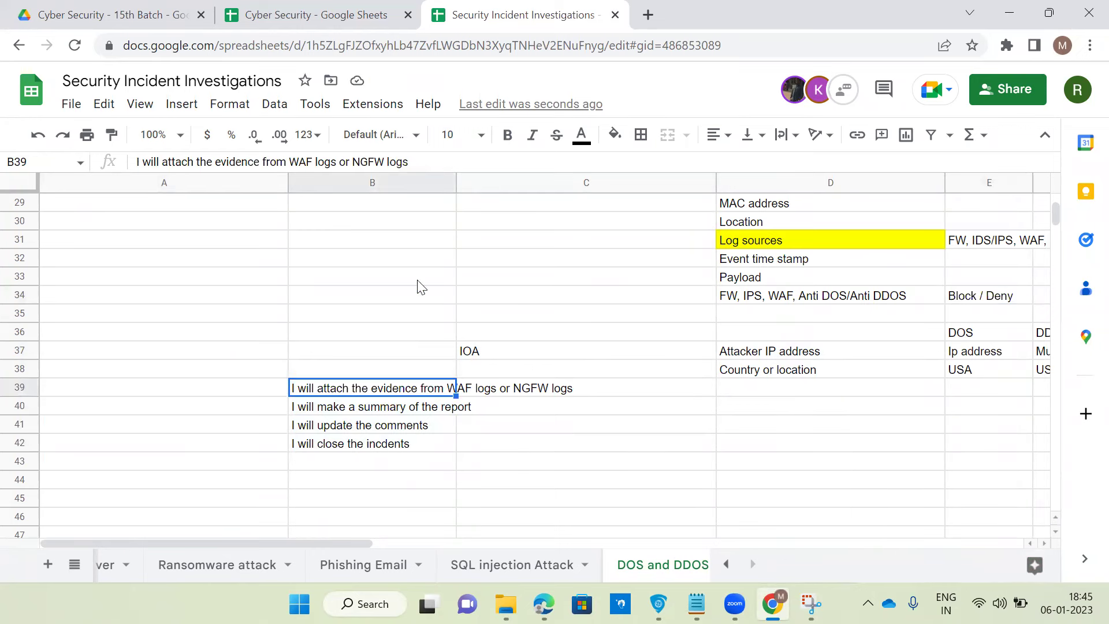
pyautogui.click(419, 167)
pyautogui.write(', ips')
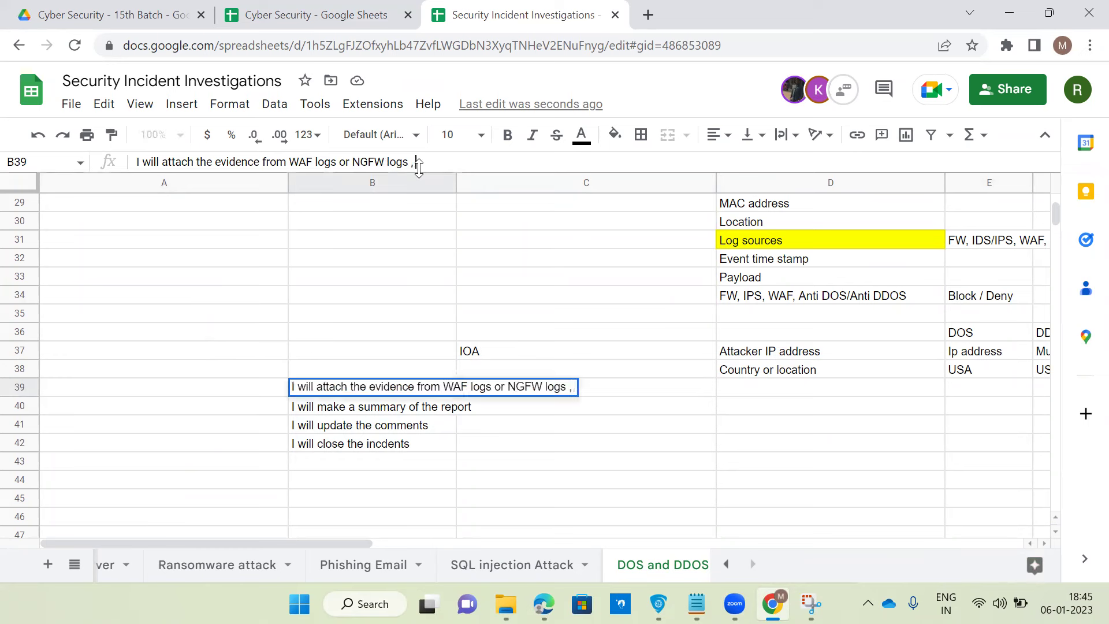
pyautogui.press('BackSpace')
pyautogui.press('BackSpace')
pyautogui.press('BackSpace')
pyautogui.write('IPS, dos')
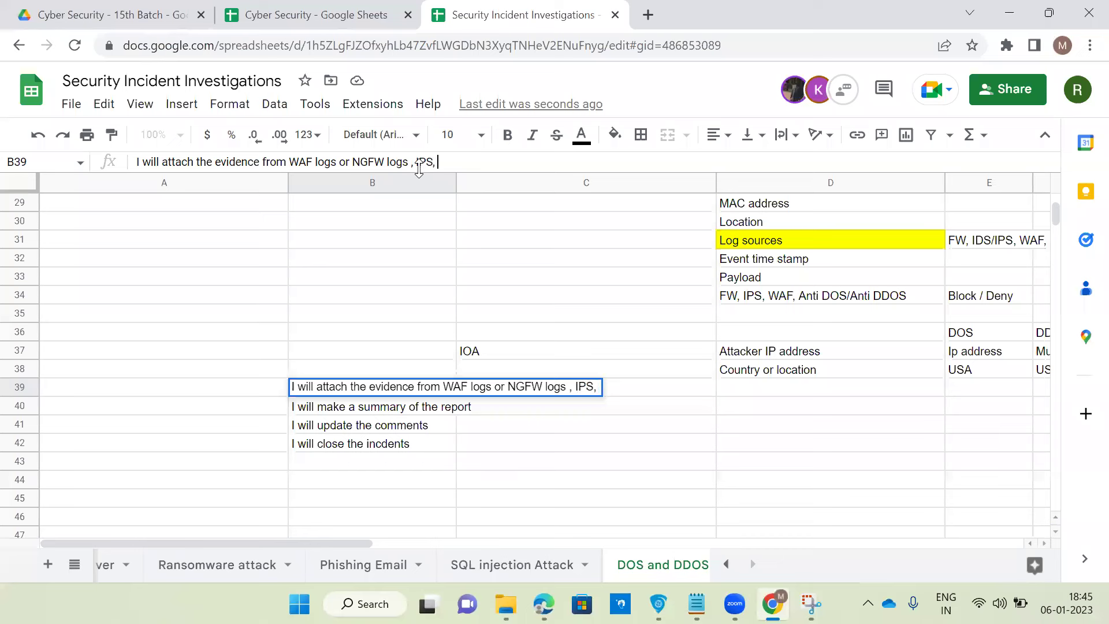
pyautogui.press('BackSpace')
pyautogui.press('BackSpace')
pyautogui.press('BackSpace')
pyautogui.press('BackSpace')
pyautogui.write('Anto DOS and AN')
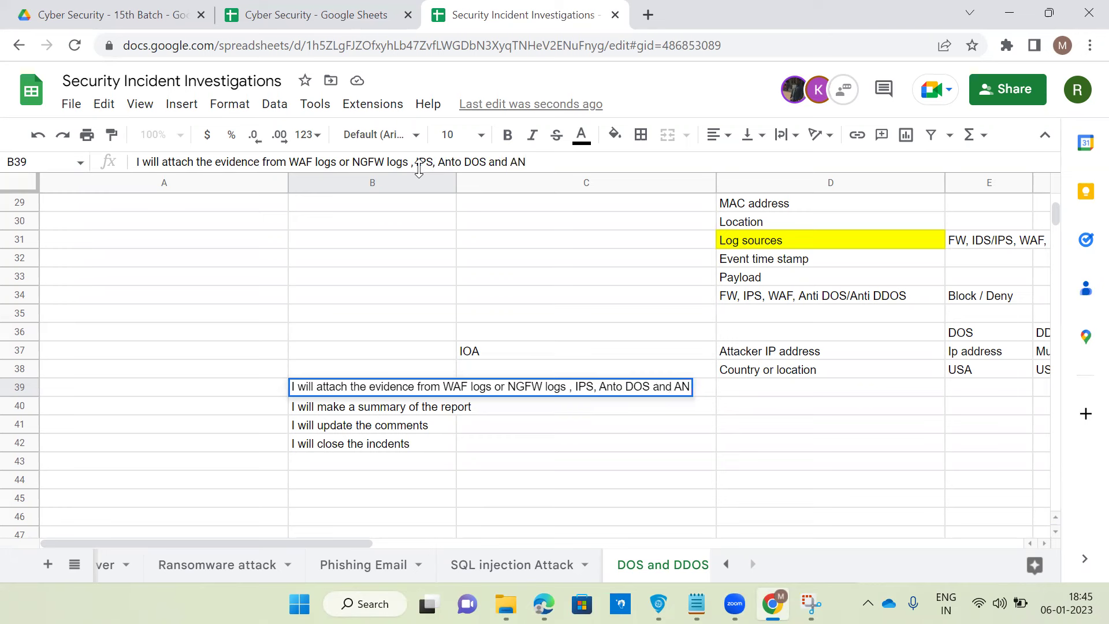
pyautogui.press('BackSpace')
pyautogui.write('nto')
pyautogui.press('BackSpace')
pyautogui.write('i DDOS')
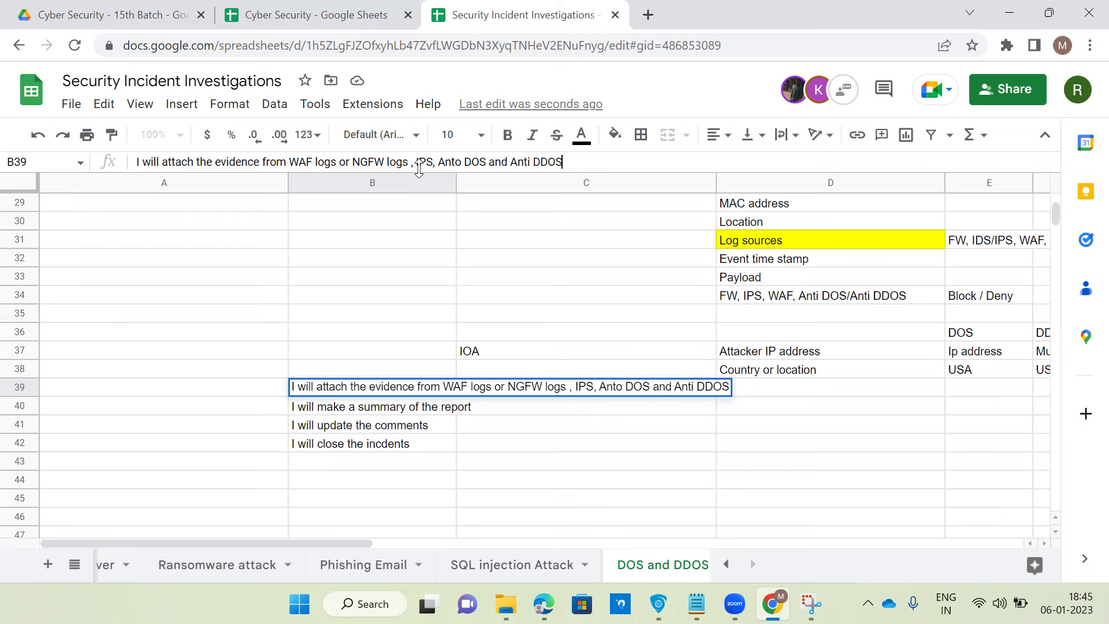
pyautogui.click(396, 430)
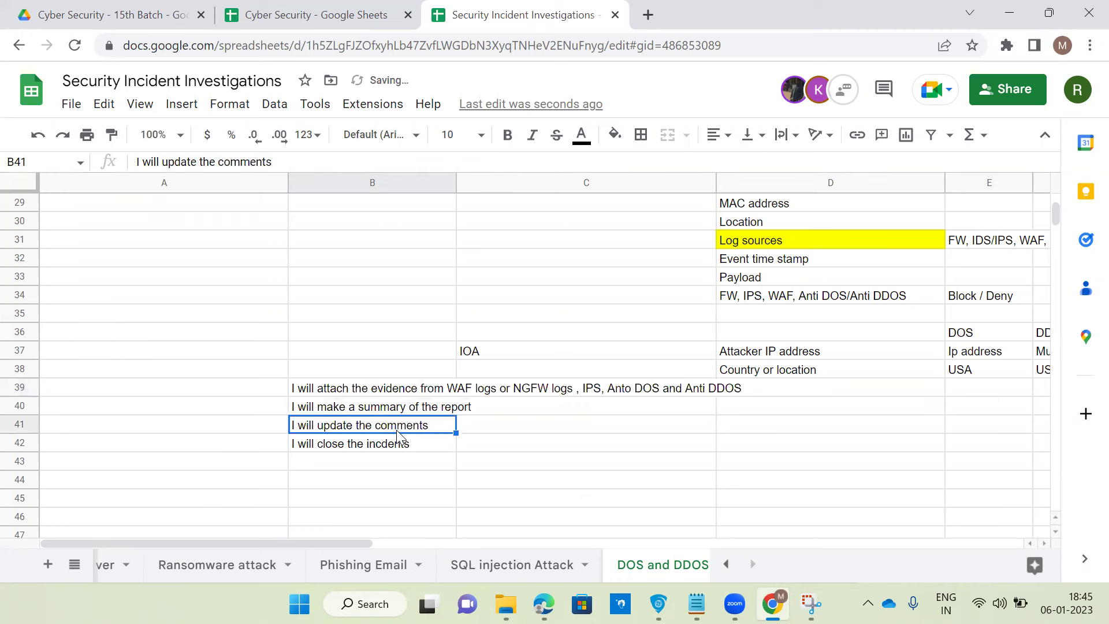
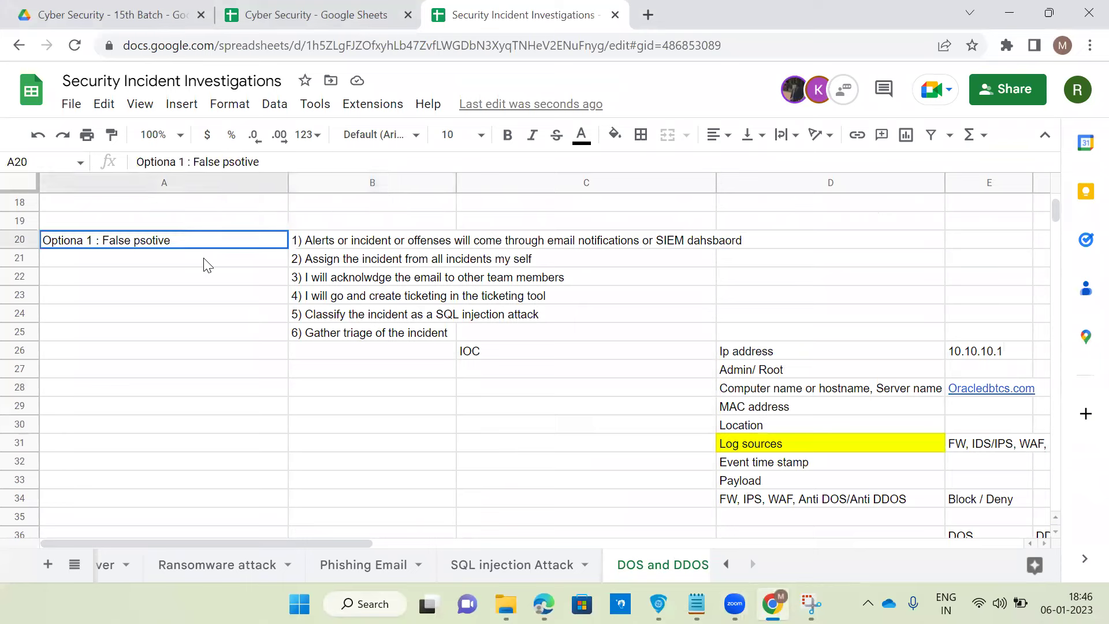
# Copy the false positive investigation block from A20:E38 and paste it at A45, below the closing steps.
pyautogui.moveTo(207, 266); pyautogui.dragTo(981, 498)
pyautogui.hotkey('ctrl', 'c')
pyautogui.scroll(-4, 306, 370)
pyautogui.click(173, 410)
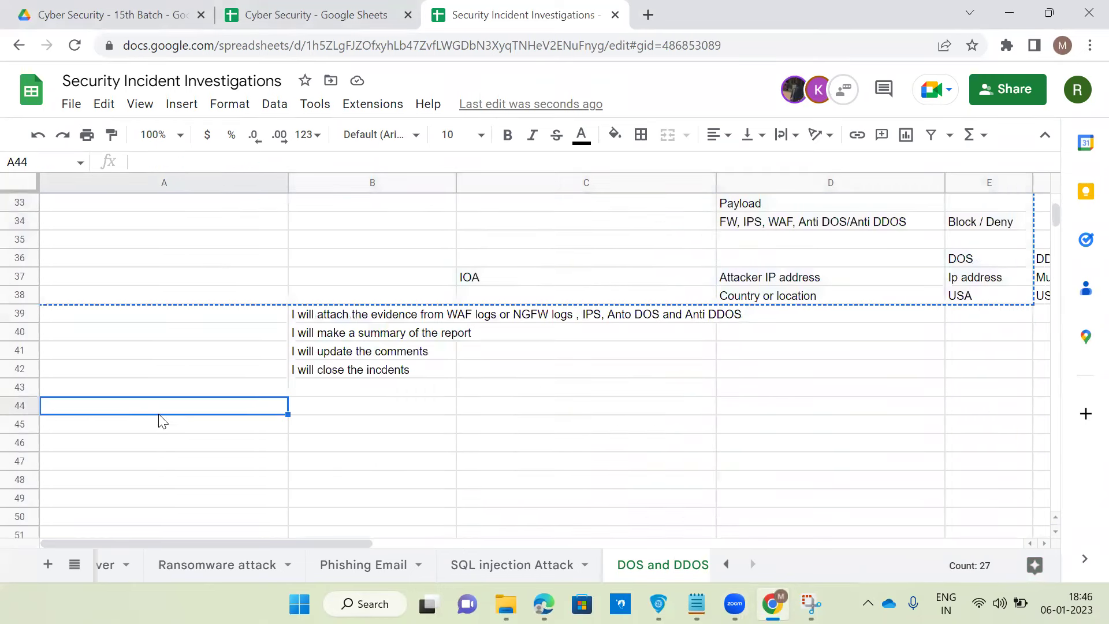
pyautogui.click(131, 427)
pyautogui.hotkey('ctrl', 'v')
pyautogui.click(159, 446)
# Change the scenario label in A45 to "Optiona 1 : True Psitive".
pyautogui.doubleClick(103, 424)
pyautogui.moveTo(101, 423); pyautogui.dragTo(231, 431)
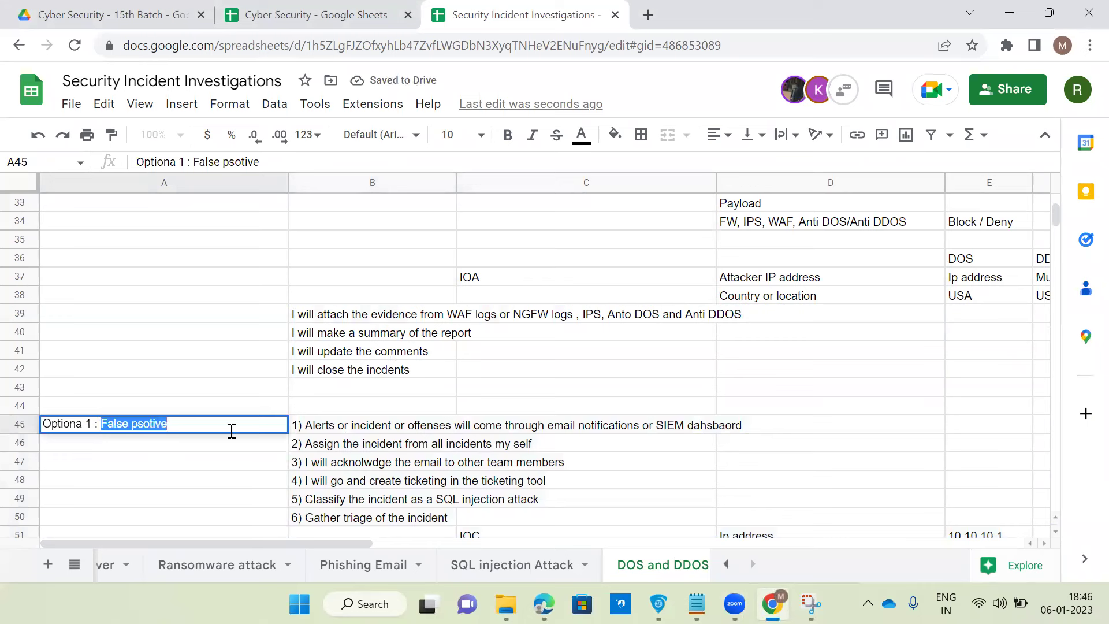
pyautogui.write('Tr')
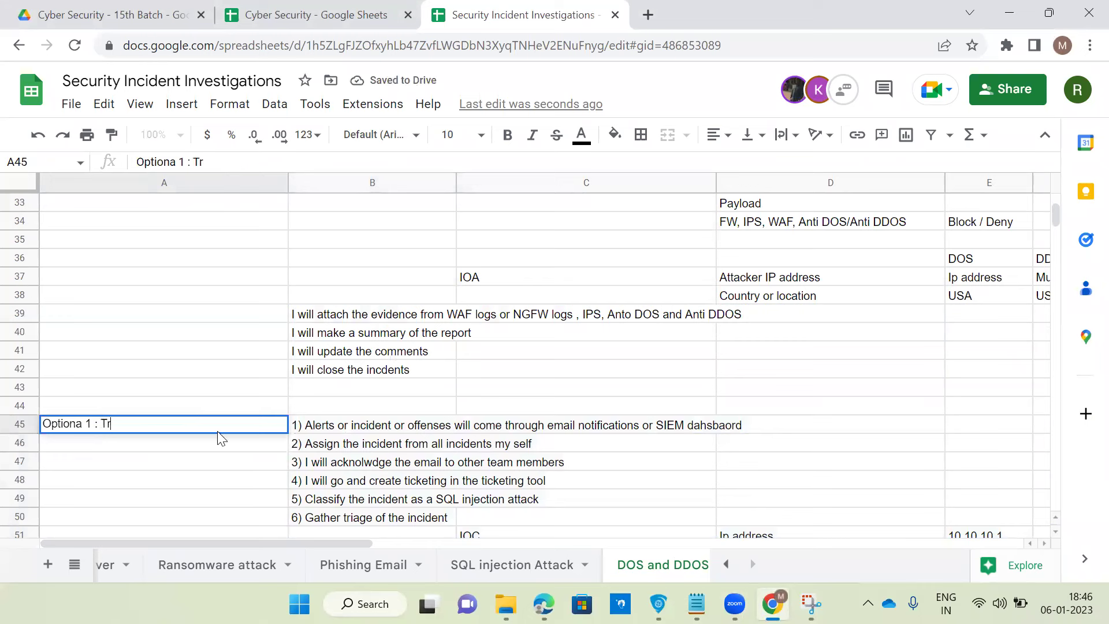
pyautogui.write('ue Psitive')
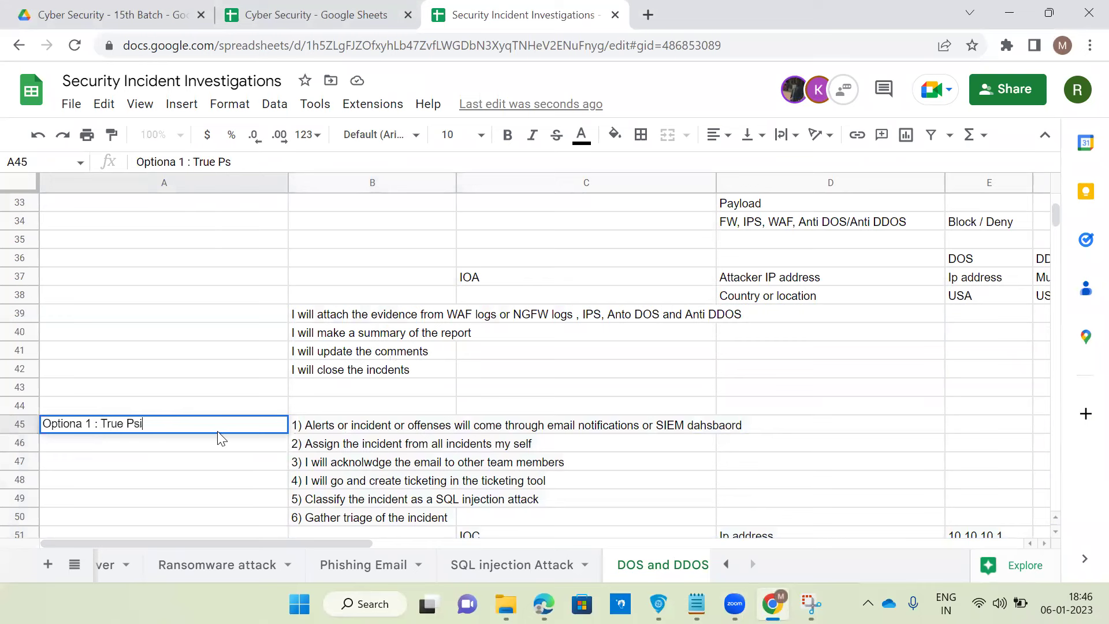
pyautogui.click(420, 427)
# Set the action in E59 for FW, IPS, WAF, Anti DOS/Anti DDOS to "Allow".
pyautogui.scroll(-3, 578, 404)
pyautogui.scroll(-2, 629, 425)
pyautogui.click(524, 338)
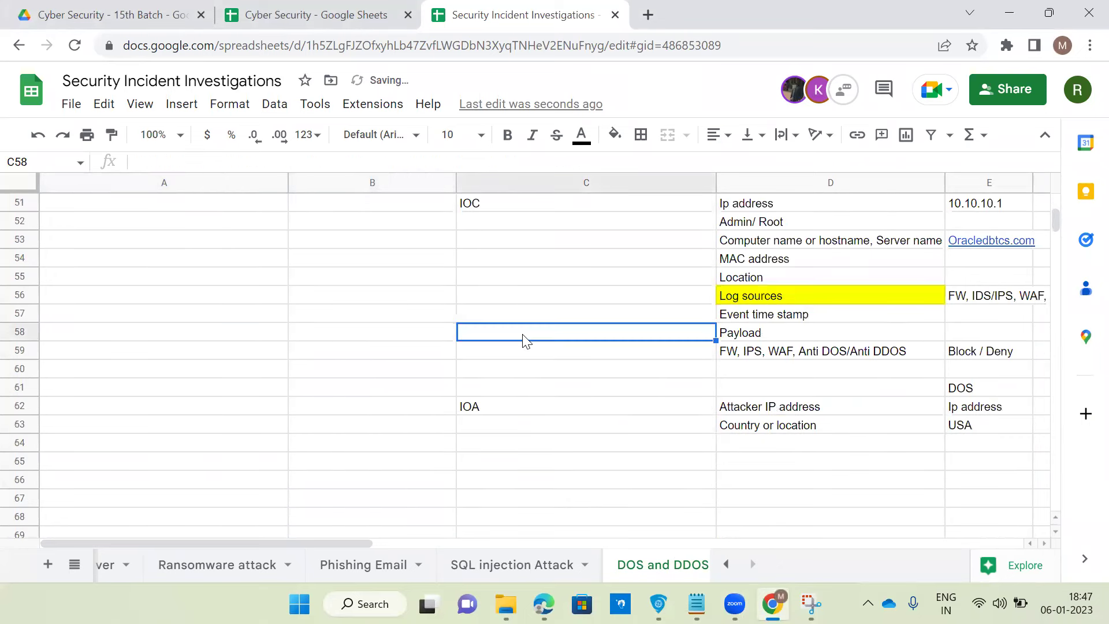
pyautogui.press('Right')
pyautogui.press('Right')
pyautogui.press('Right')
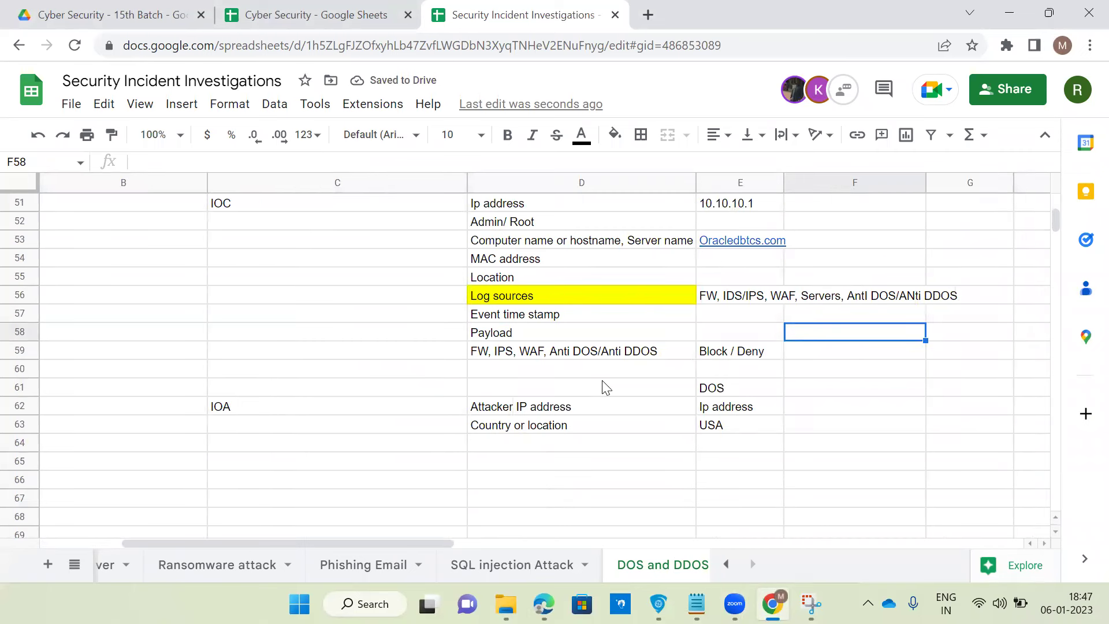
pyautogui.scroll(1, 607, 385)
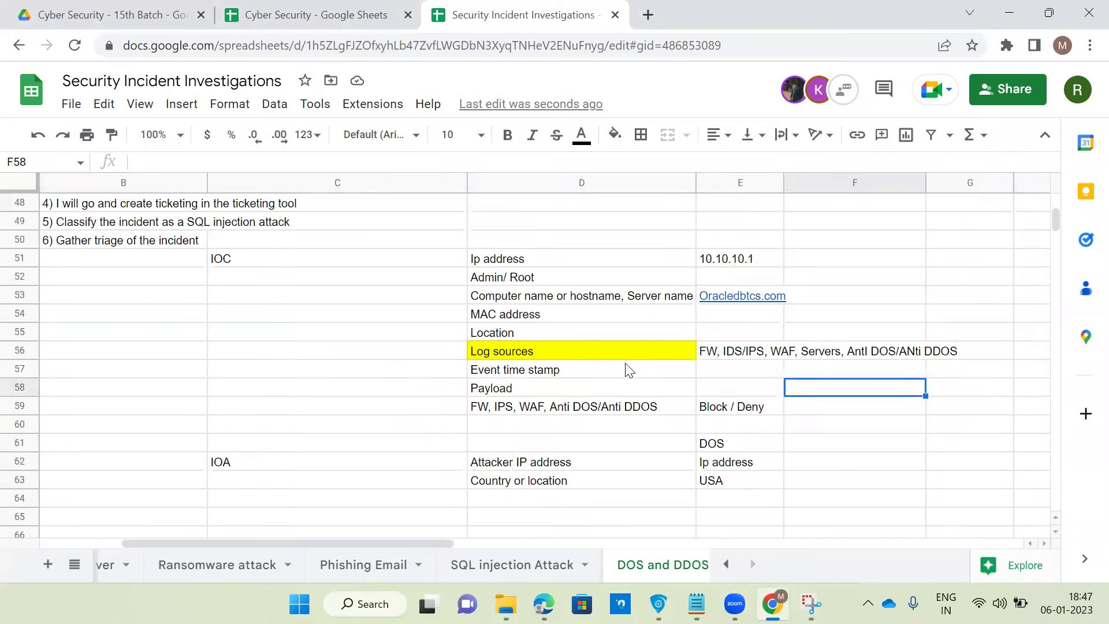
pyautogui.doubleClick(761, 407)
pyautogui.moveTo(761, 407); pyautogui.dragTo(633, 412)
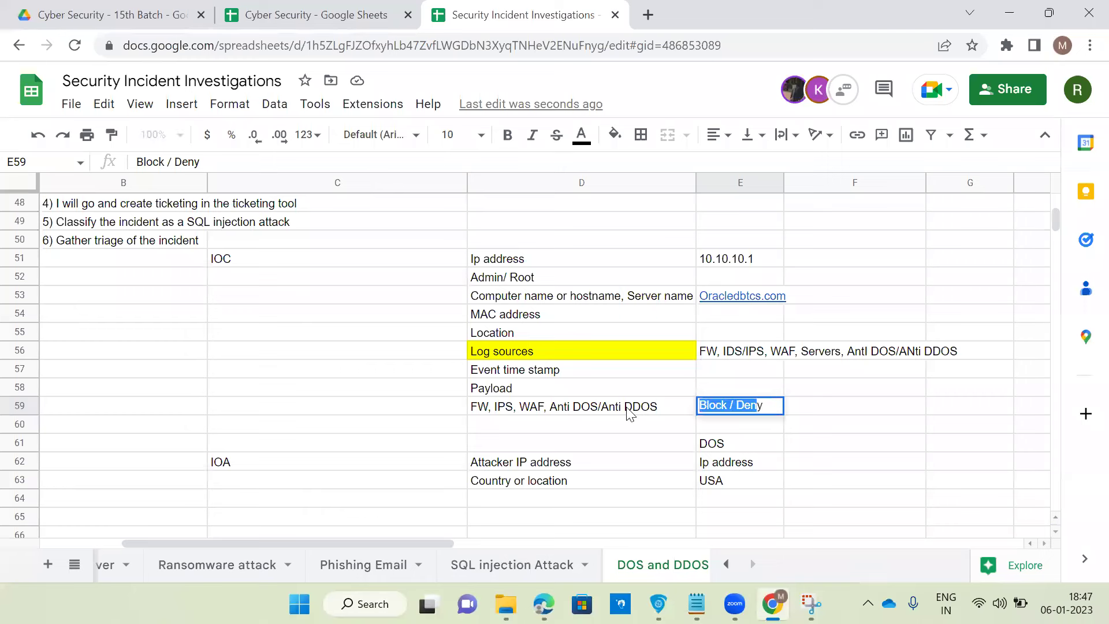
pyautogui.write('y')
pyautogui.press('BackSpace')
pyautogui.write('Aloow')
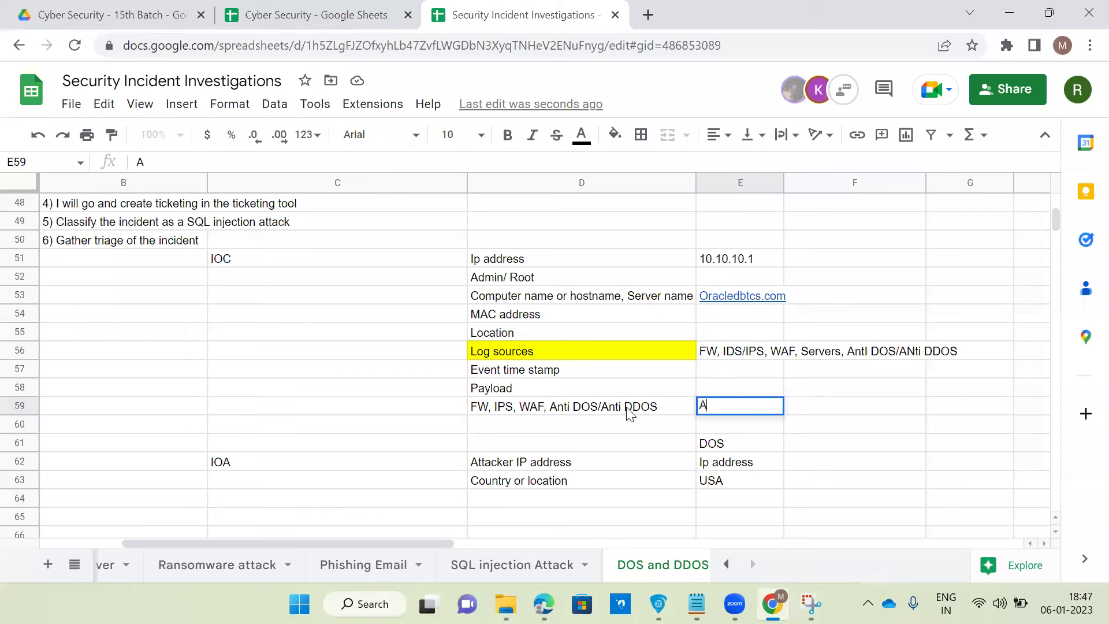
pyautogui.press('BackSpace')
pyautogui.press('BackSpace')
pyautogui.press('BackSpace')
pyautogui.write('low')
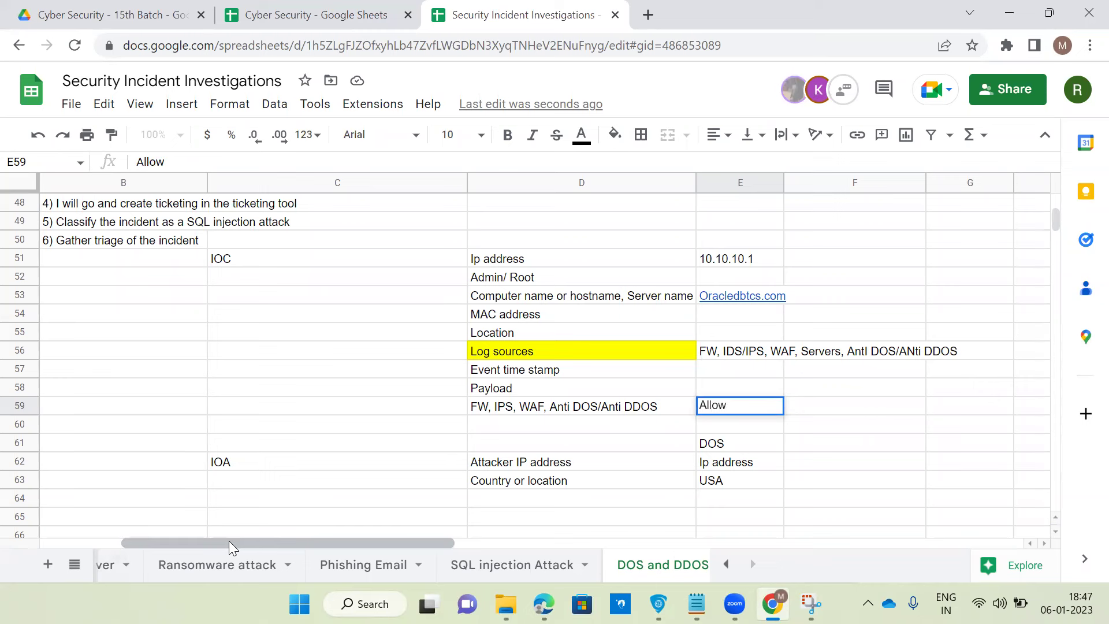
pyautogui.moveTo(202, 541); pyautogui.dragTo(122, 541)
pyautogui.click(437, 405)
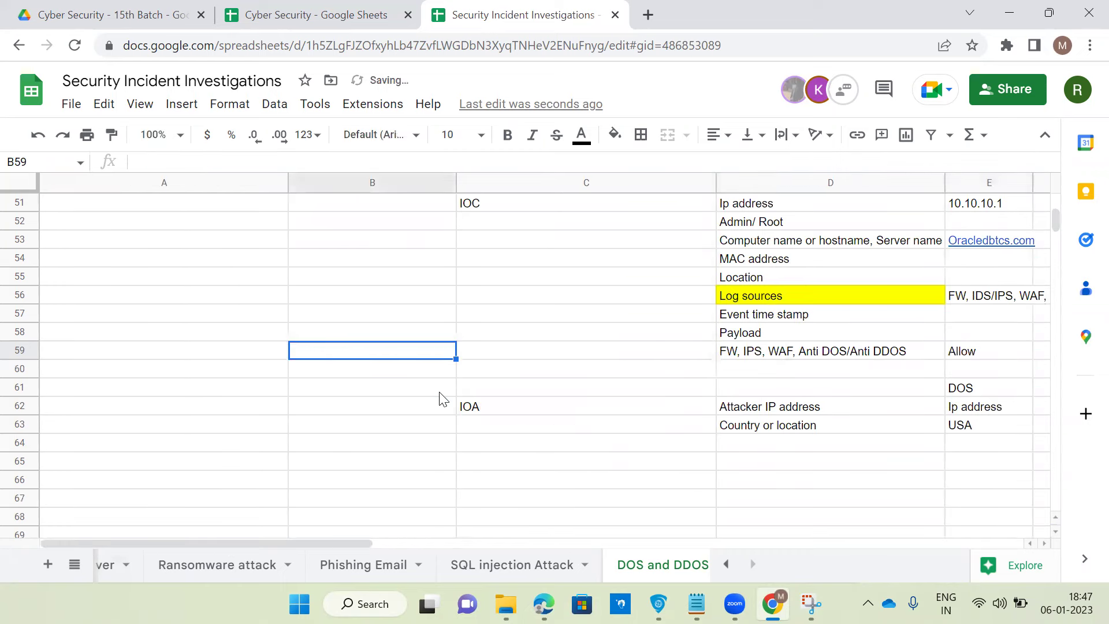
# Start the text in B64 with "I will contact server owner and will ask below information and also immediatly will make back".
pyautogui.scroll(-4, 434, 393)
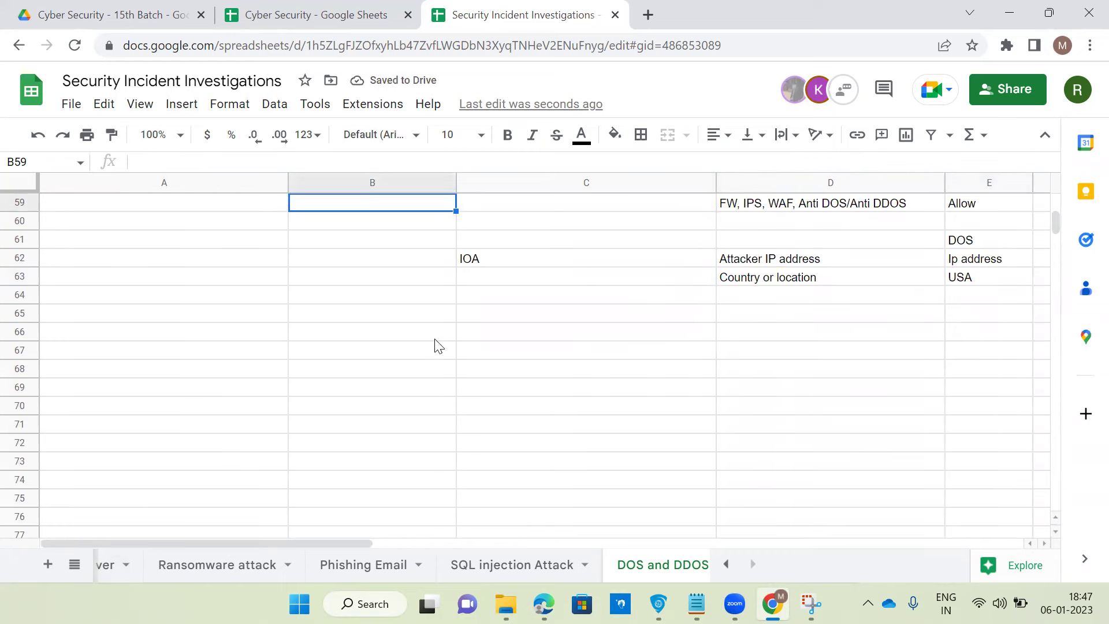
pyautogui.click(362, 315)
pyautogui.click(357, 299)
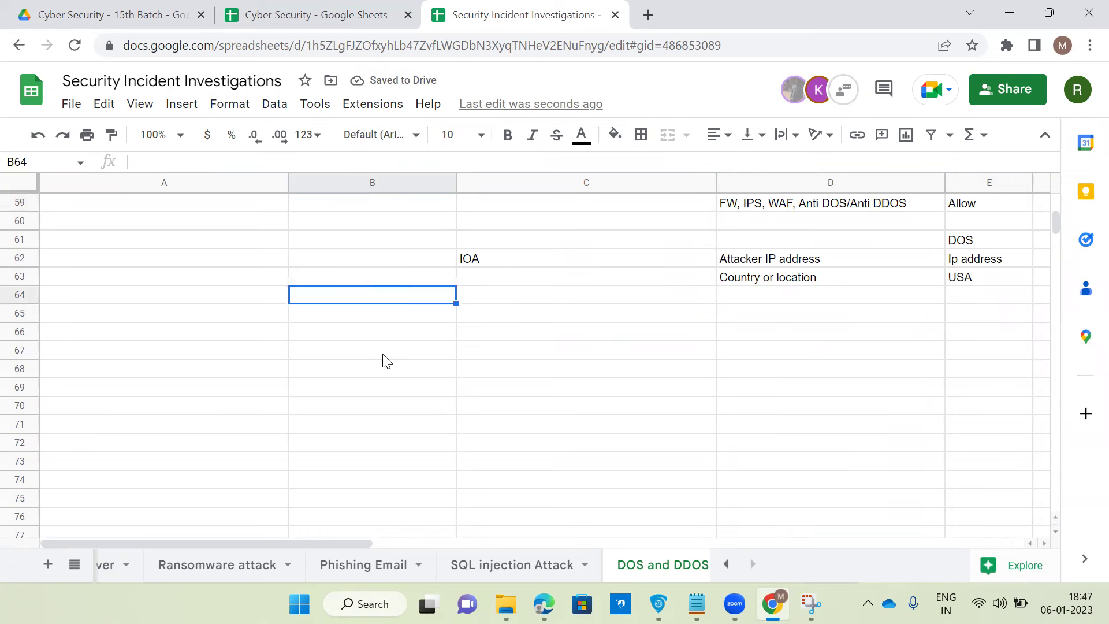
pyautogui.scroll(1, 381, 359)
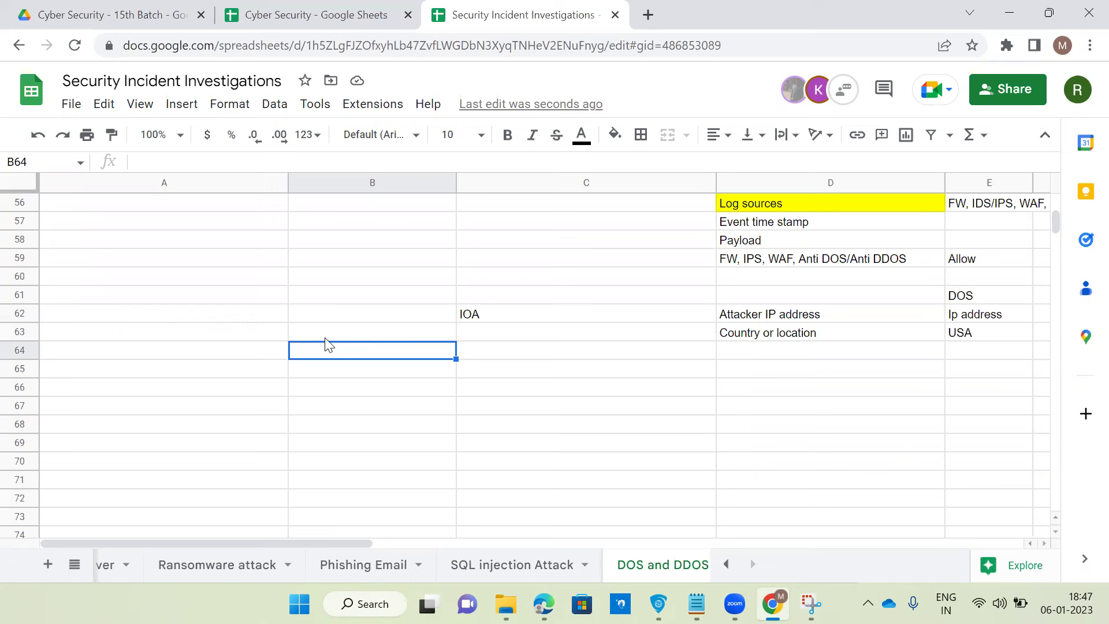
pyautogui.write('I will contact server own')
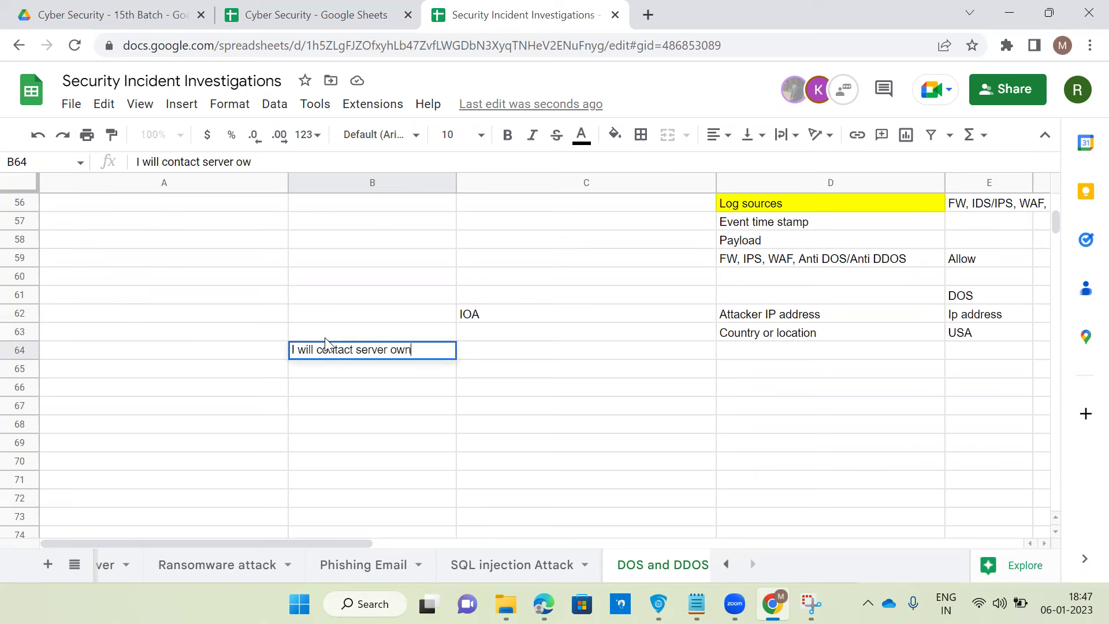
pyautogui.write('er and will ask below information and also immediatly will make back')
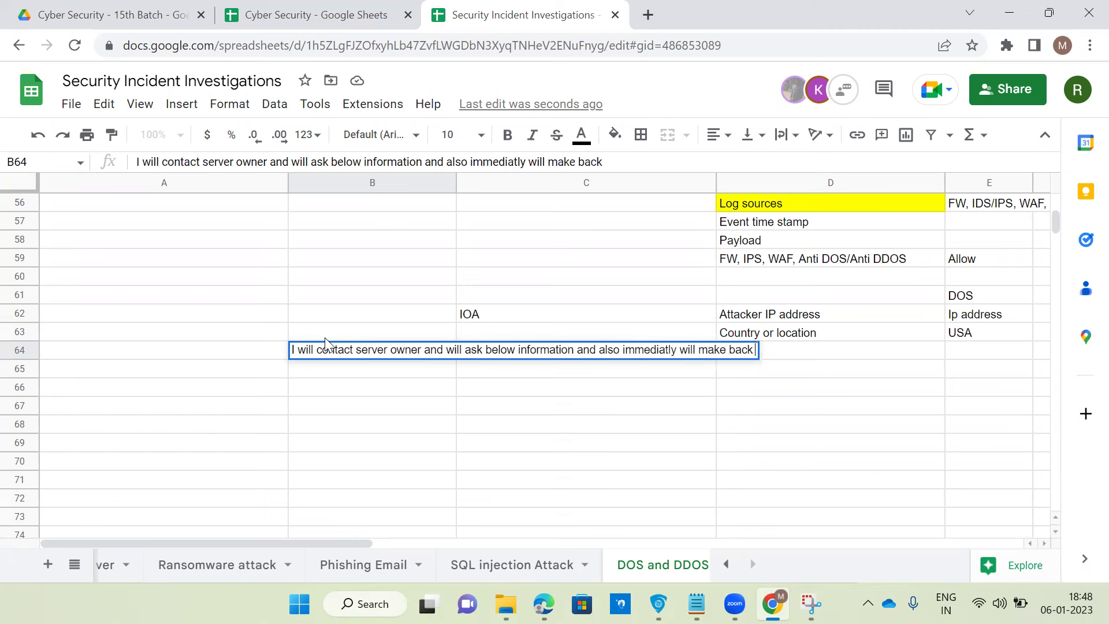
# Complete the B64 sentence with "server as a primary to continue servce or buiness operation without any Outage".
pyautogui.write(' server as a')
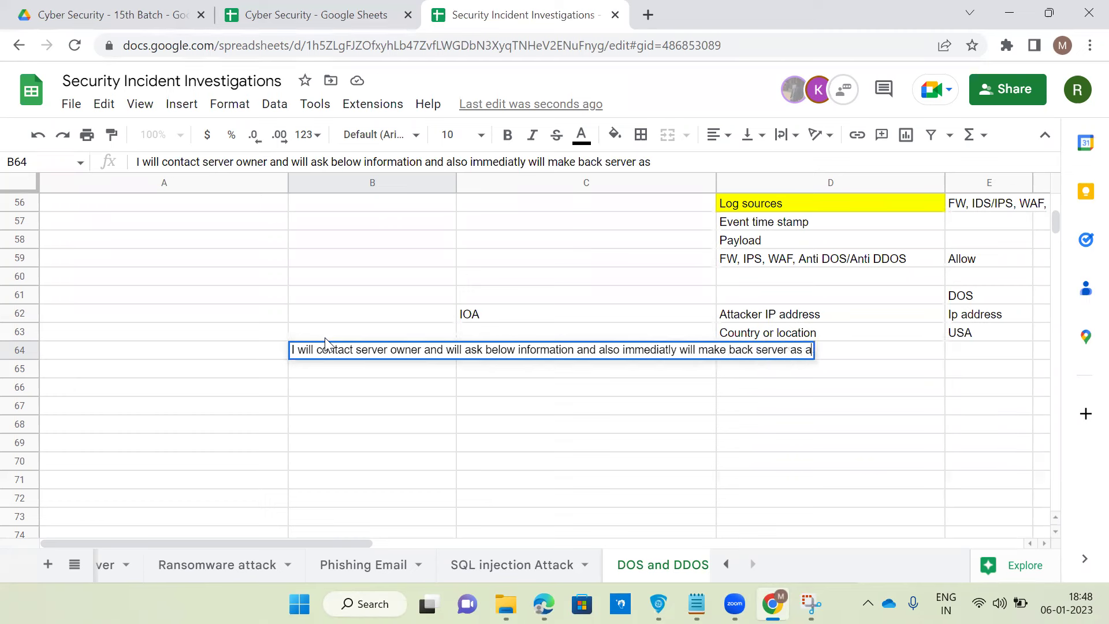
pyautogui.write(' primary ')
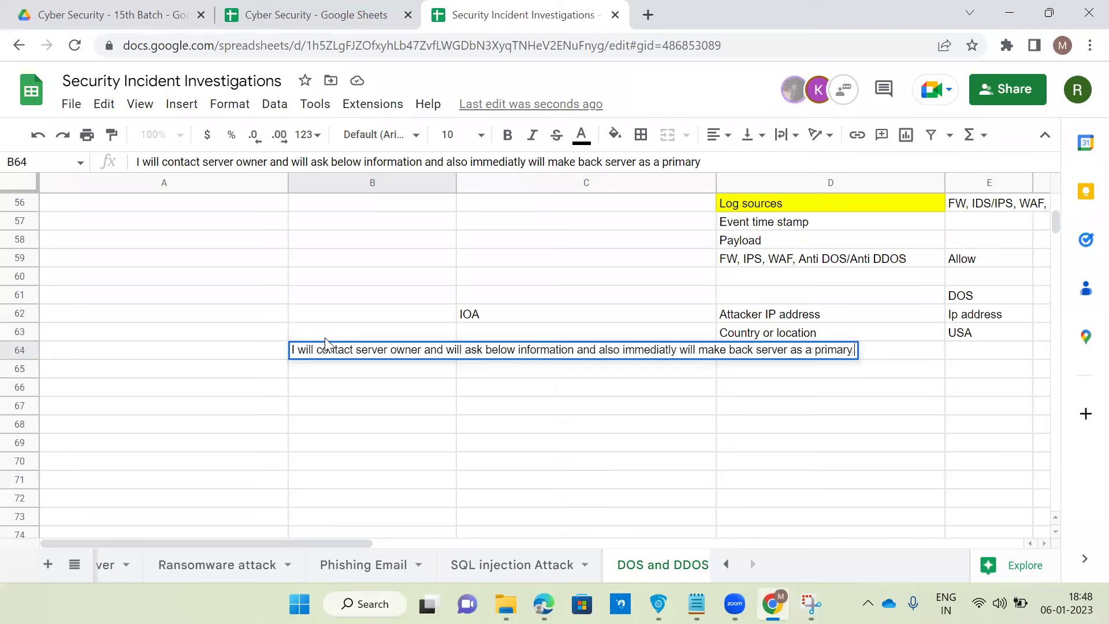
pyautogui.write('to continue')
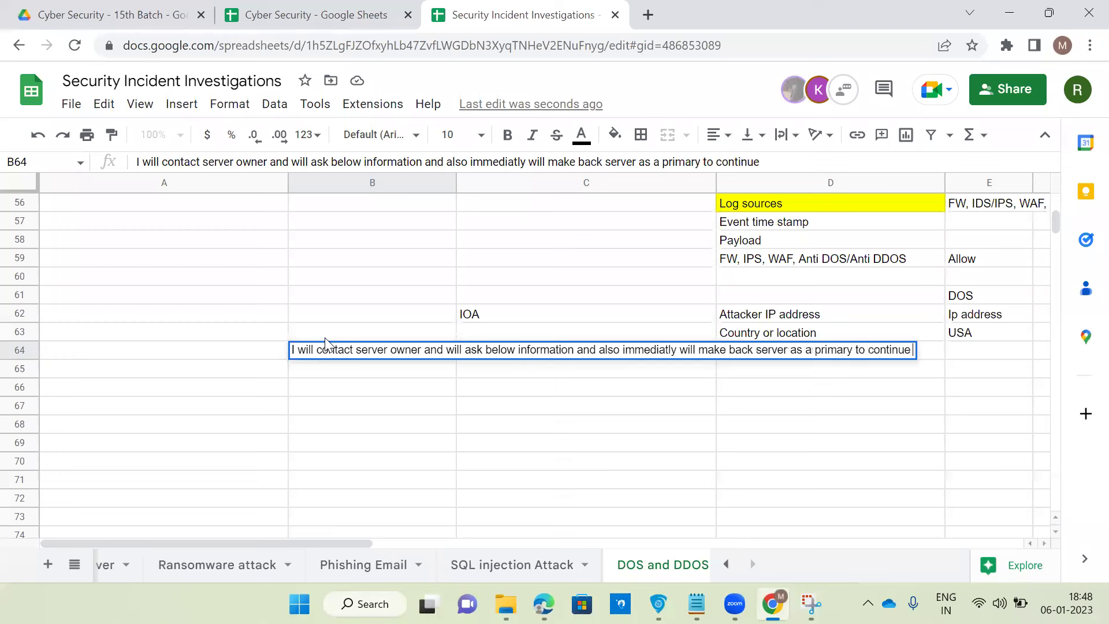
pyautogui.write(' servces')
pyautogui.press('BackSpace')
pyautogui.press('BackSpace')
pyautogui.write('e or buiness operation without any ')
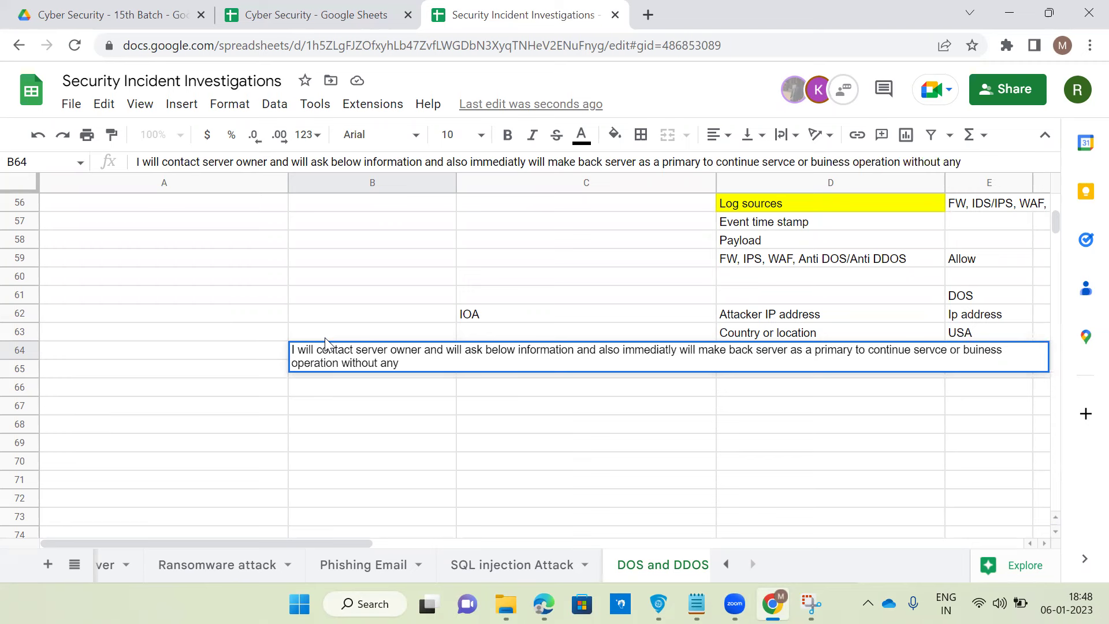
pyautogui.write('Outage')
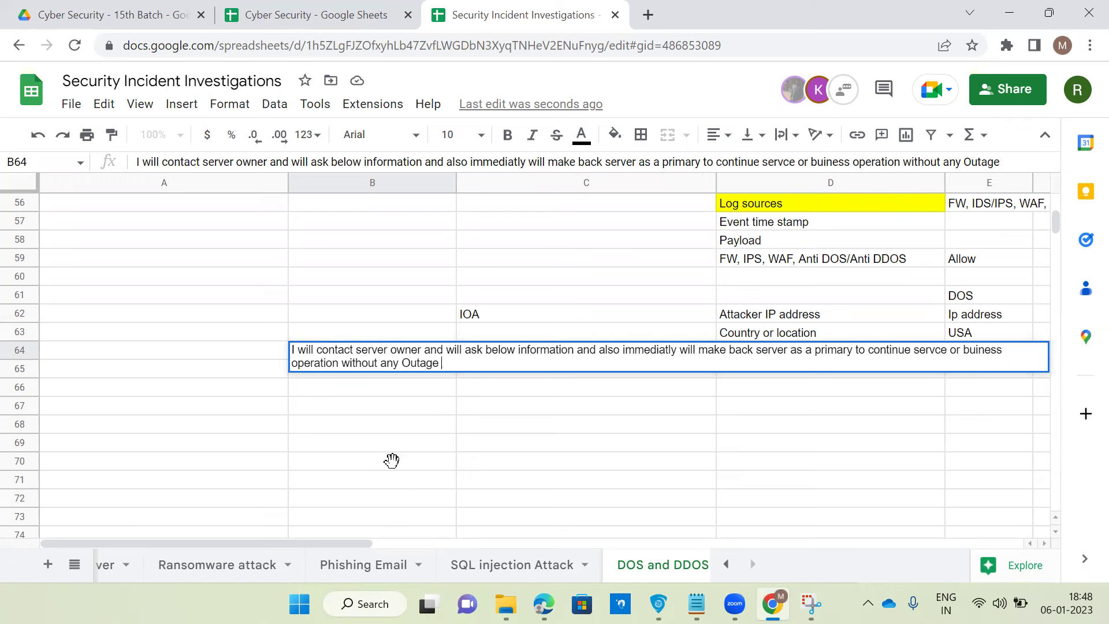
pyautogui.click(389, 480)
pyautogui.click(387, 358)
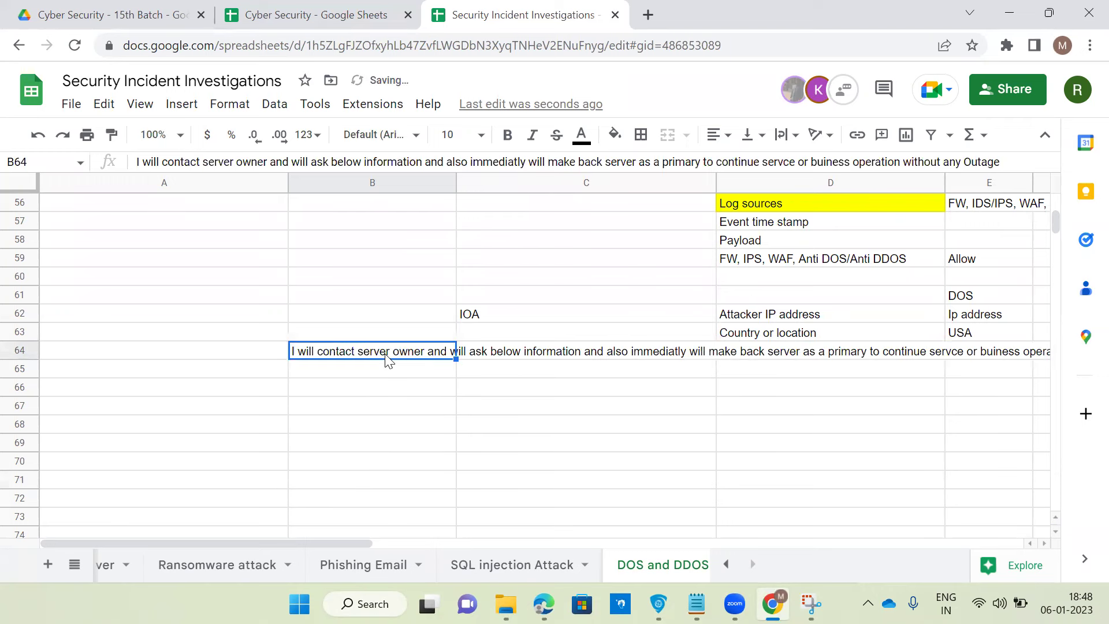
pyautogui.press('Right')
pyautogui.press('Right')
pyautogui.press('Right')
pyautogui.press('Right')
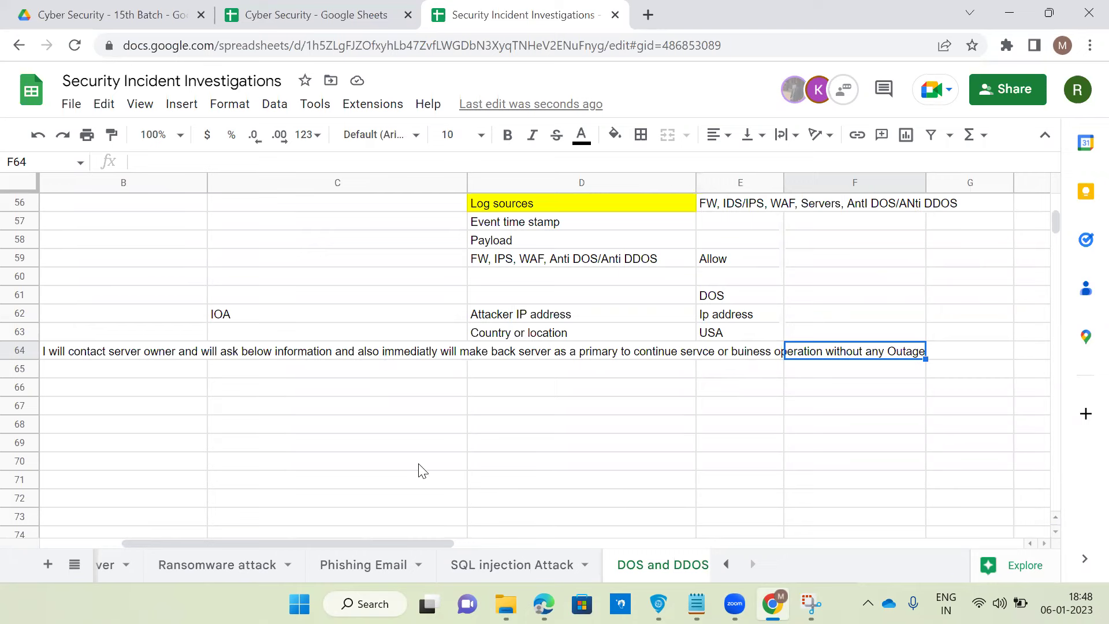
pyautogui.moveTo(370, 542); pyautogui.dragTo(360, 542)
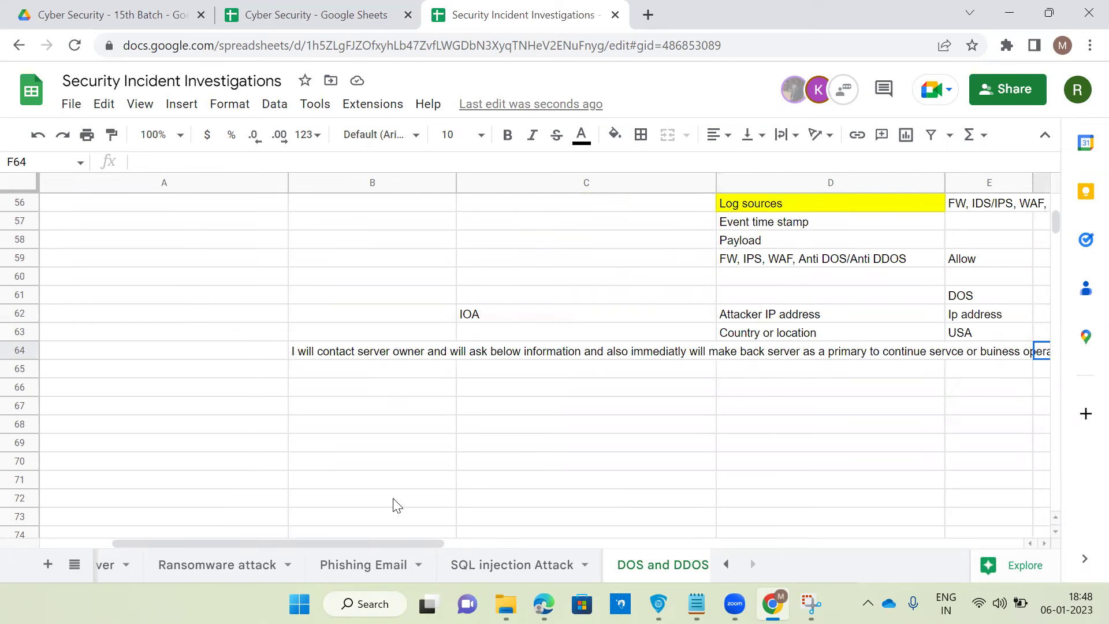
# Enter "I will do containment" in B65, below the server owner step.
pyautogui.click(471, 431)
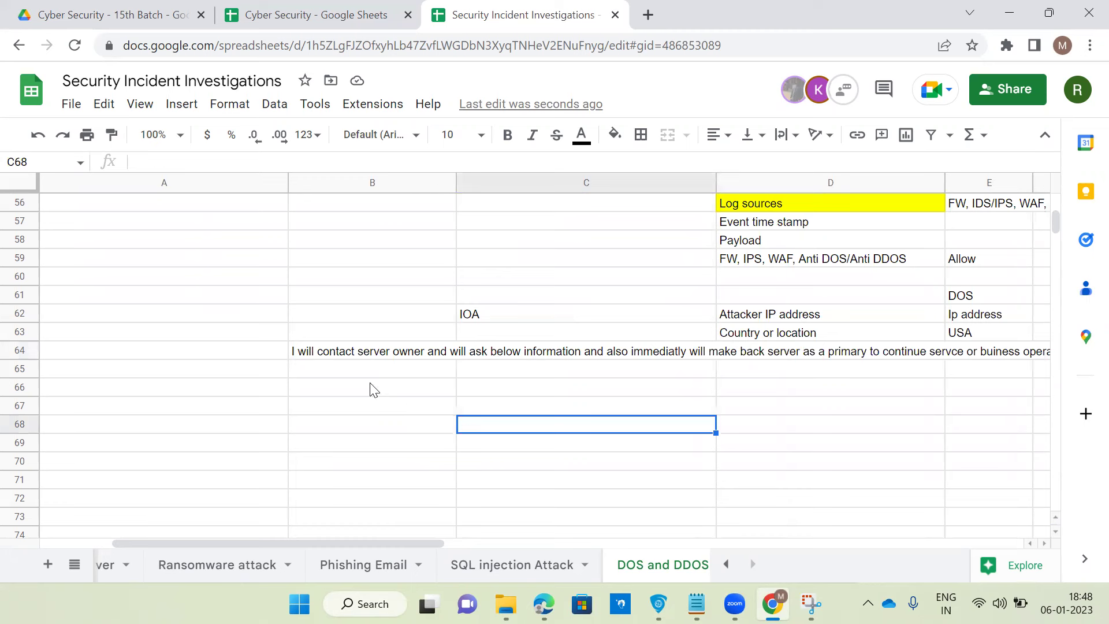
pyautogui.click(357, 372)
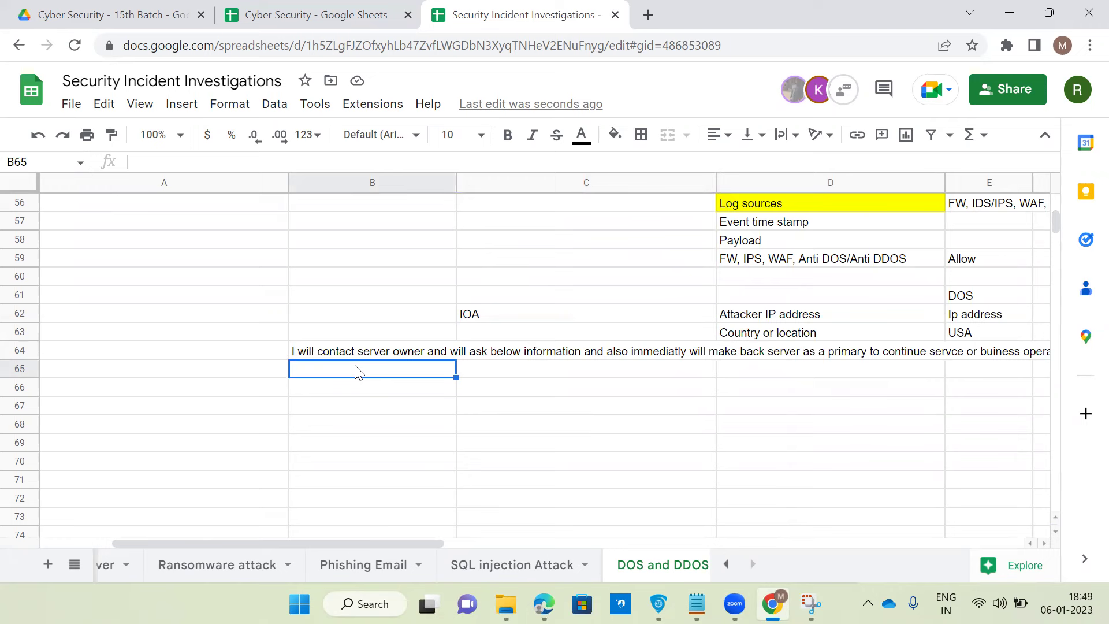
pyautogui.write('I will c')
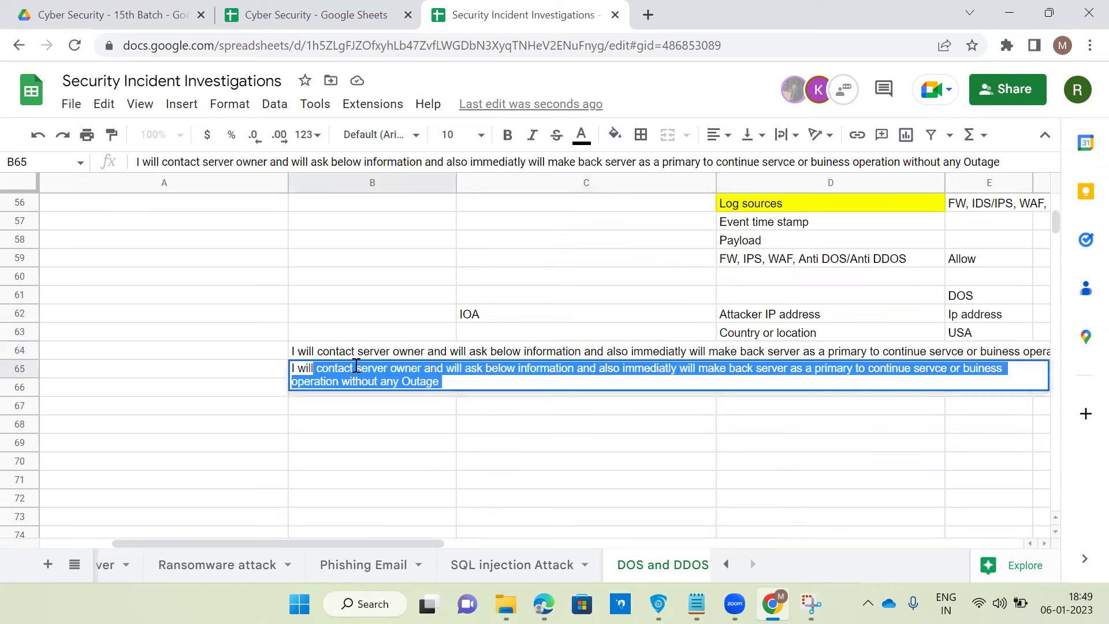
pyautogui.write('do')
pyautogui.press('BackSpace')
pyautogui.press('BackSpace')
pyautogui.press('BackSpace')
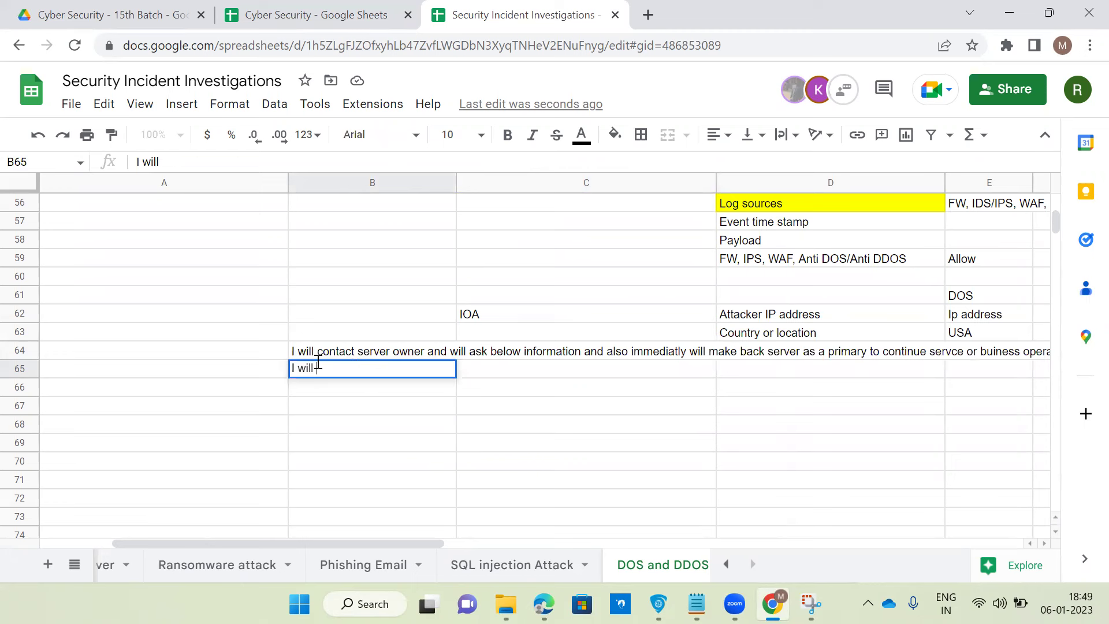
pyautogui.write('do containment')
pyautogui.press('Return')
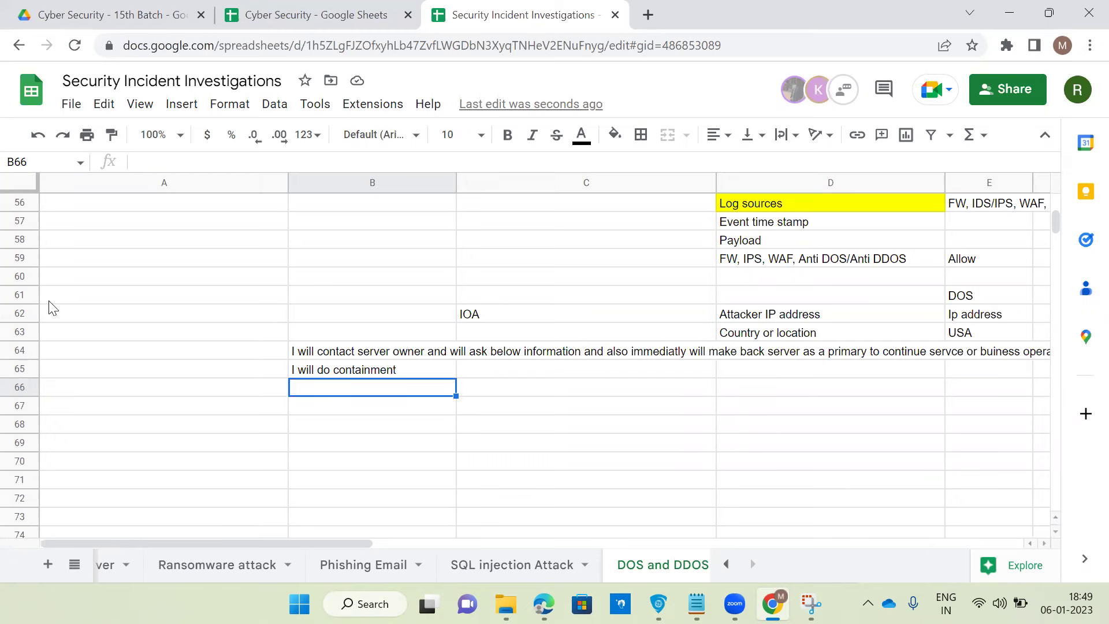
pyautogui.scroll(4, 912, 326)
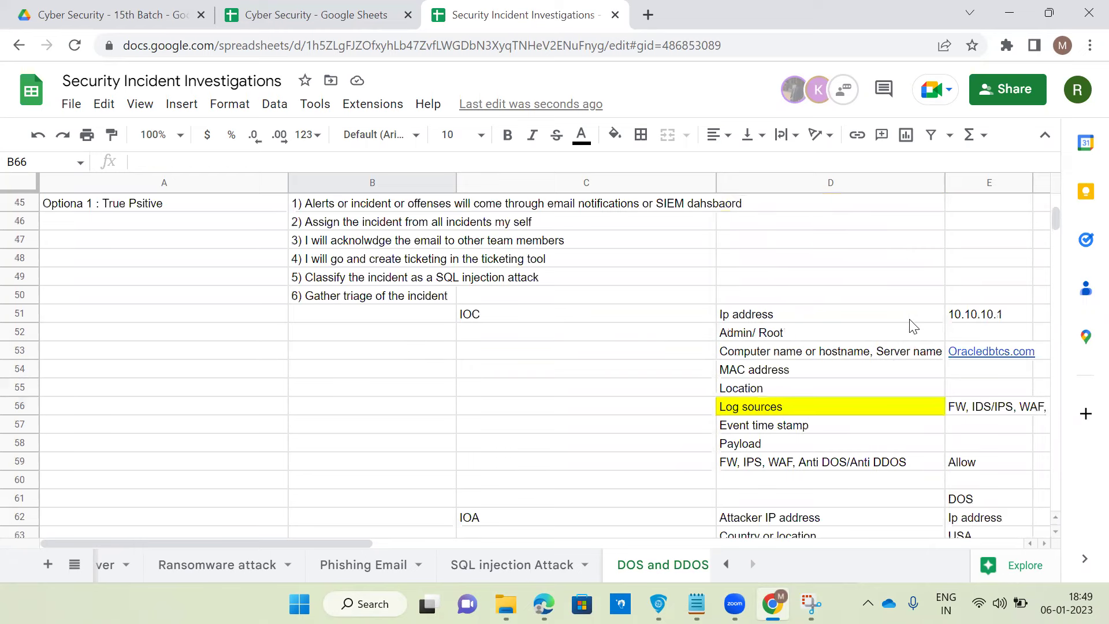
pyautogui.click(977, 319)
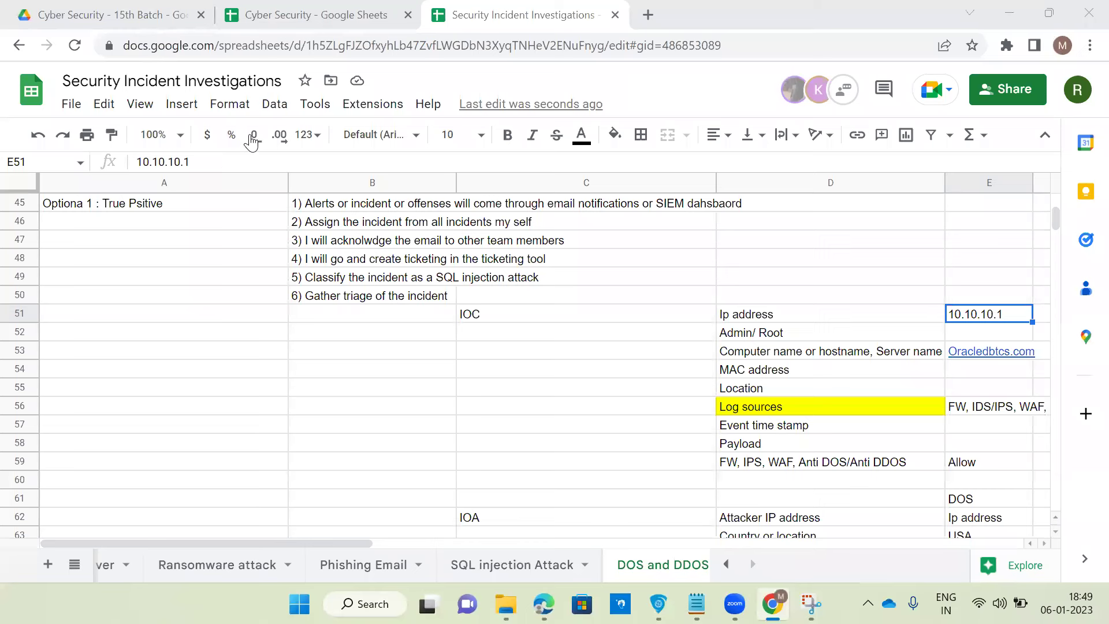
pyautogui.click(497, 457)
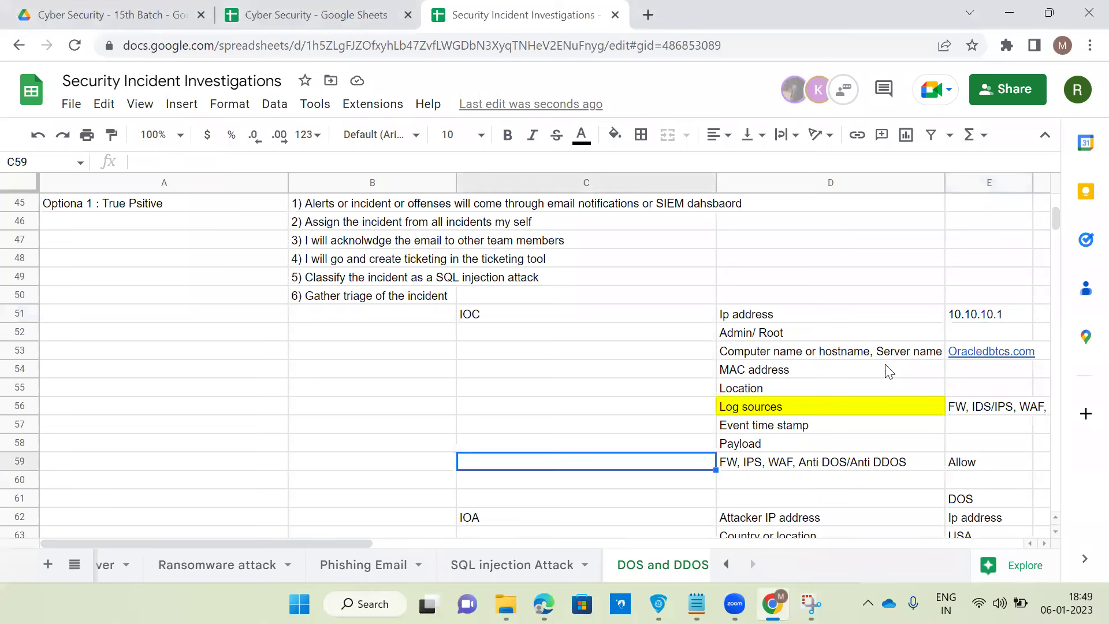
pyautogui.click(966, 318)
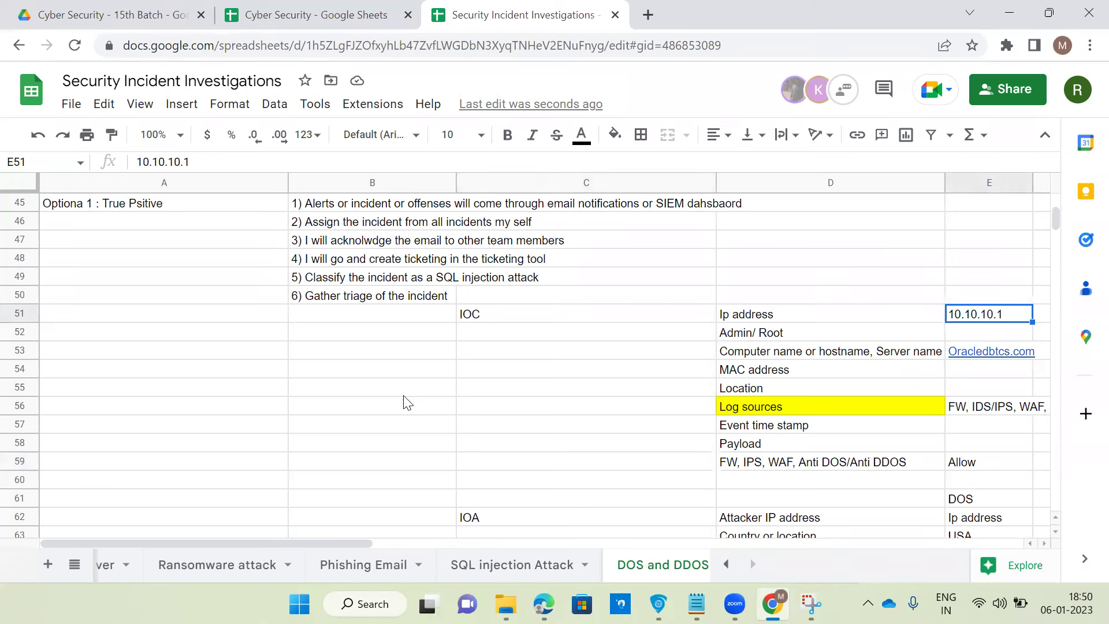
pyautogui.scroll(-1, 364, 419)
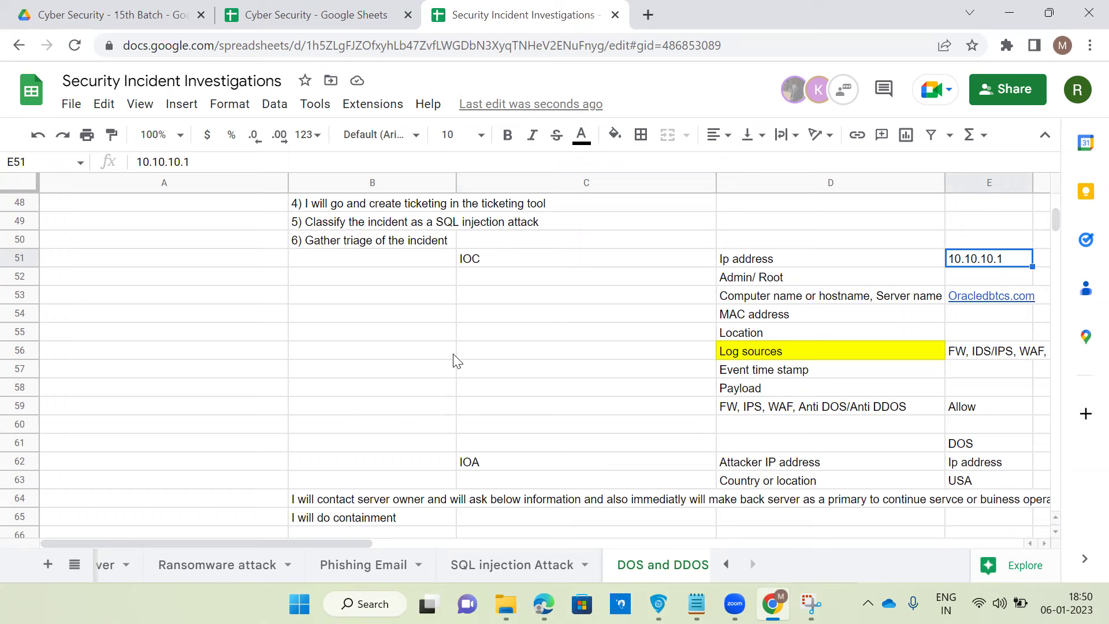
# Enter "Change the server ip address to new address" in B66, below the containment line.
pyautogui.scroll(-2, 453, 362)
pyautogui.click(354, 406)
pyautogui.write('cHANGE')
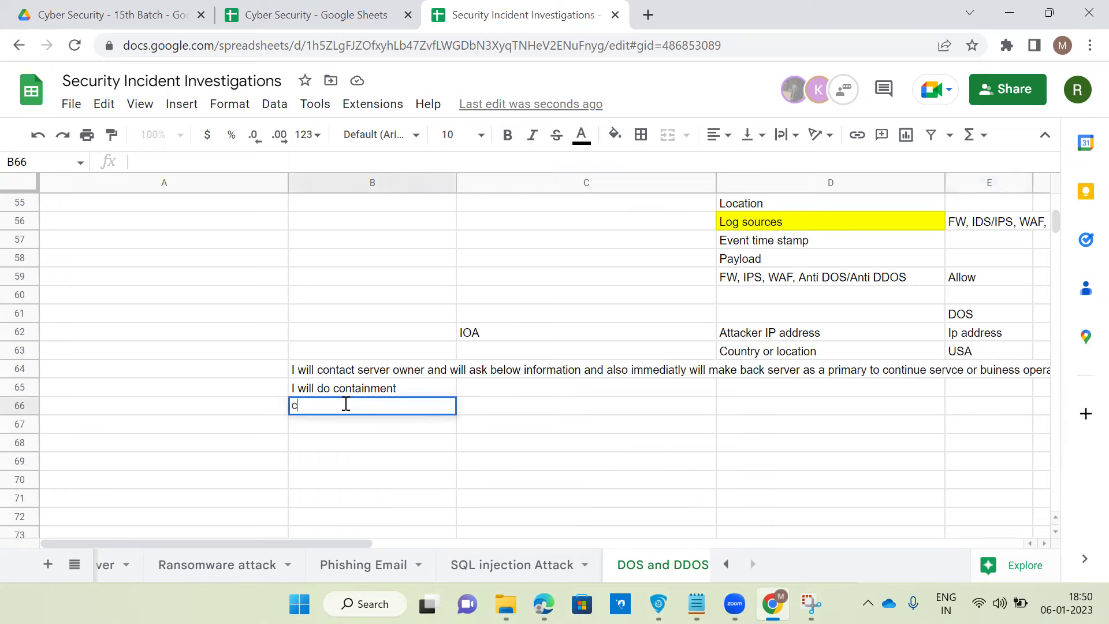
pyautogui.press('BackSpace')
pyautogui.press('BackSpace')
pyautogui.press('BackSpace')
pyautogui.press('BackSpace')
pyautogui.press('BackSpace')
pyautogui.press('BackSpace')
pyautogui.press('BackSpace')
pyautogui.write('Change the')
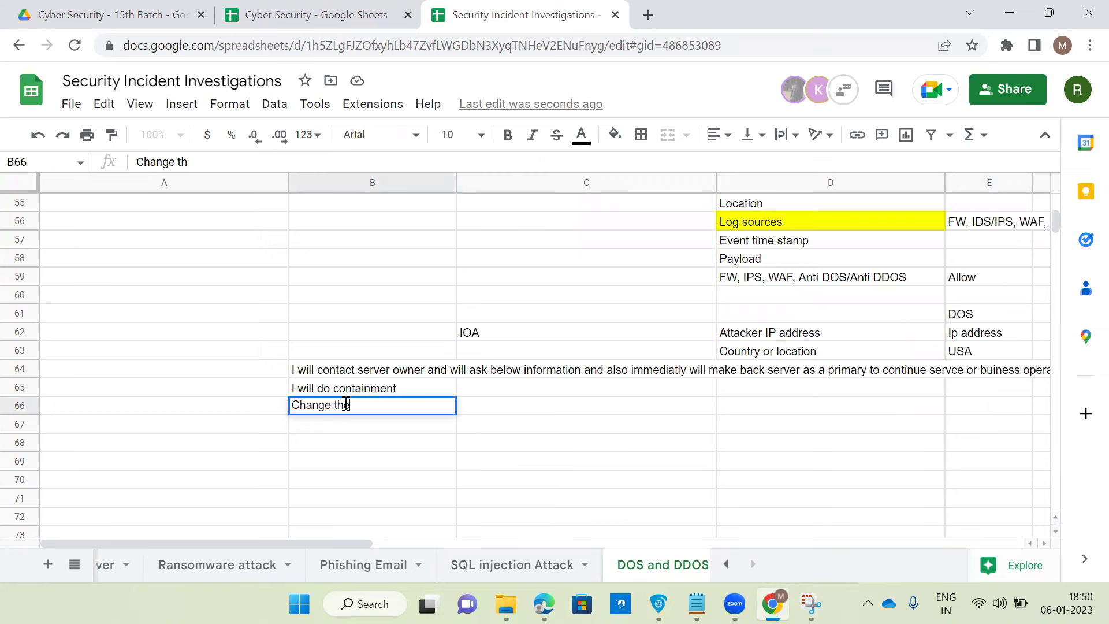
pyautogui.write(' server ip addres')
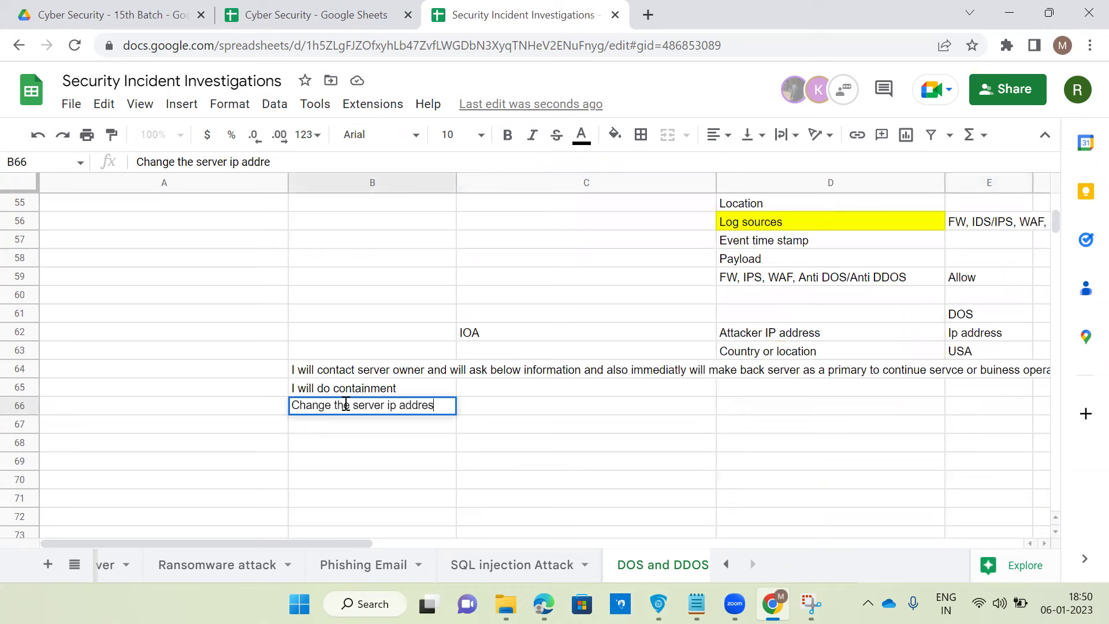
pyautogui.write('s to new address to new addre')
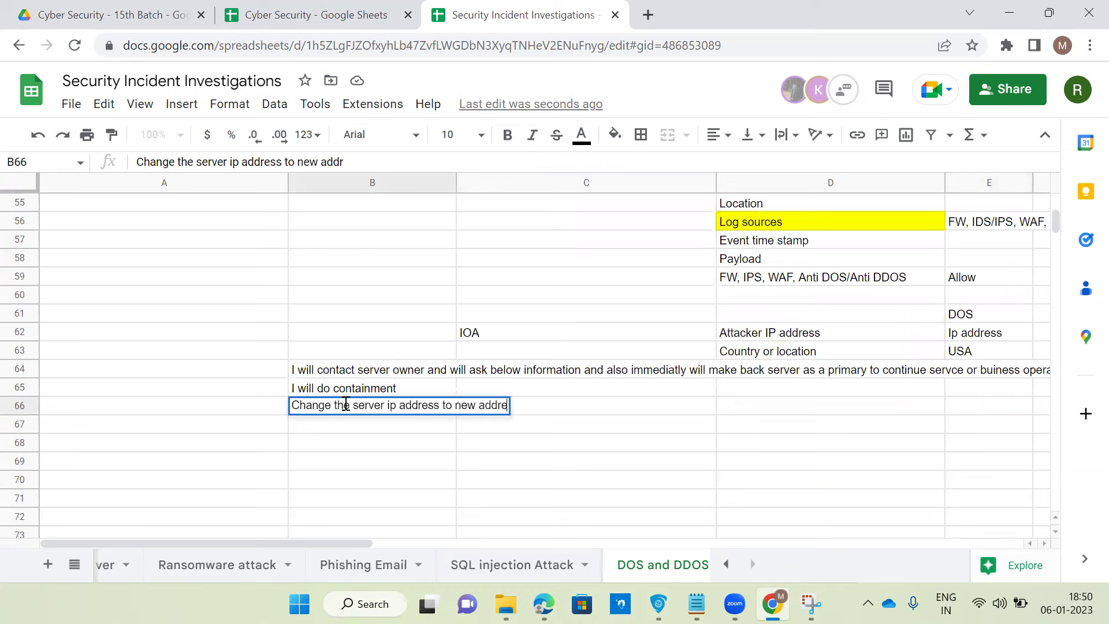
pyautogui.press('Return')
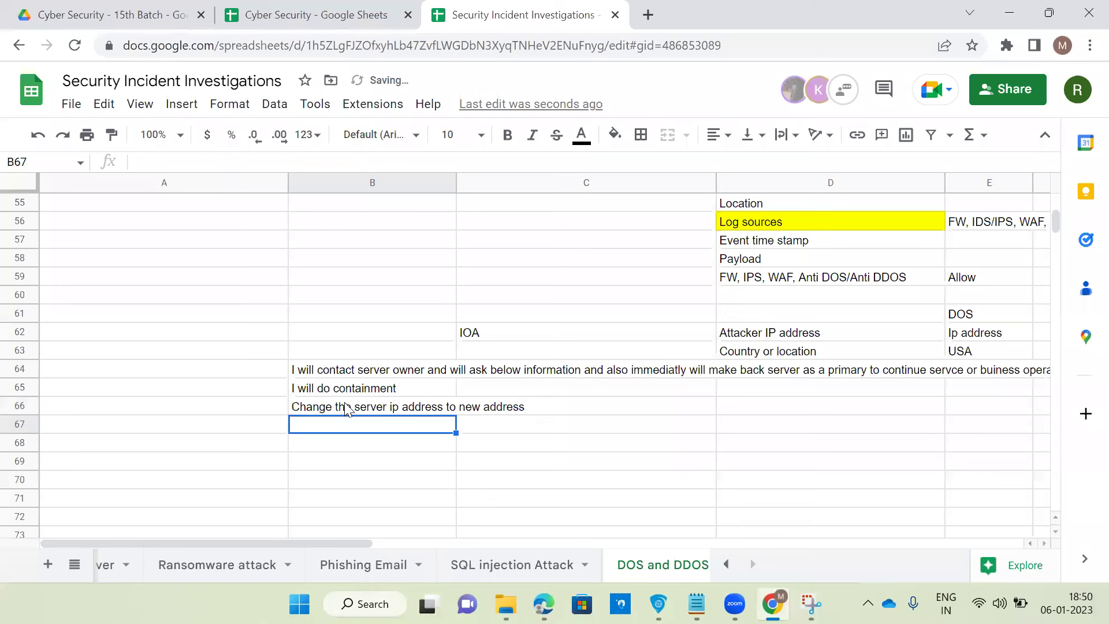
pyautogui.click(680, 444)
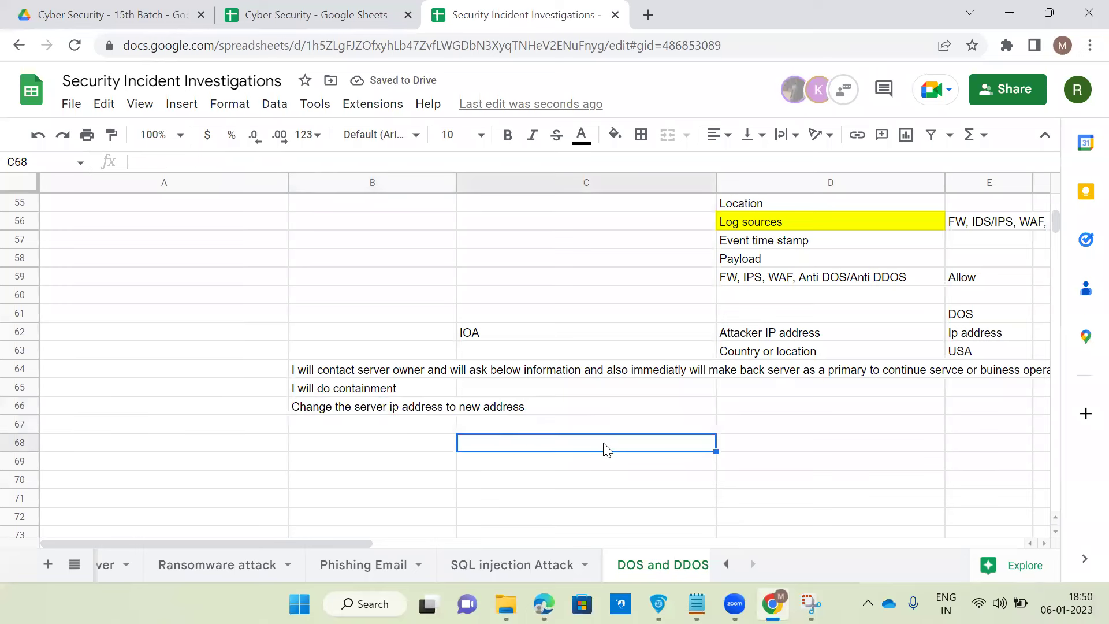
# Enter "Block the maliocus attacker ip address in the firewall" in B67, below the server IP address line.
pyautogui.click(396, 426)
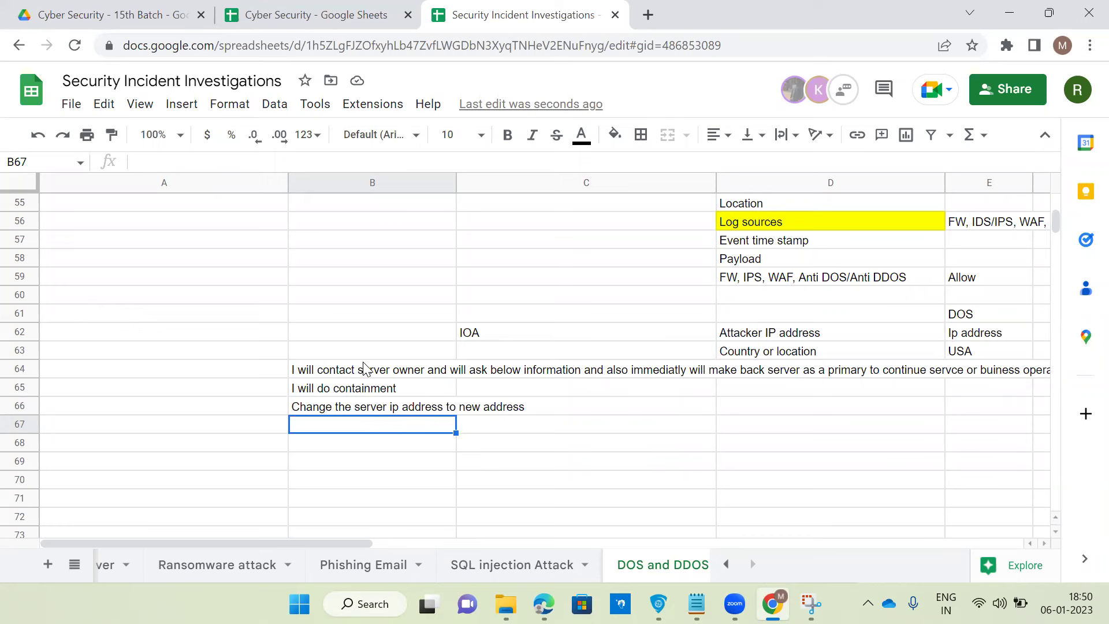
pyautogui.write('Bl')
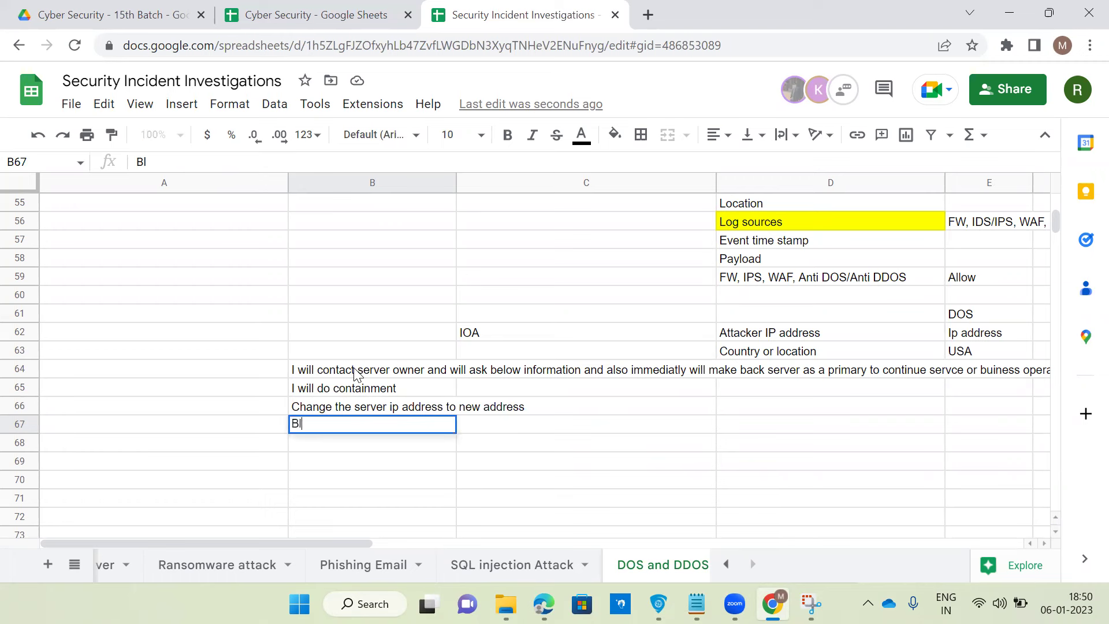
pyautogui.write('ock the macoid')
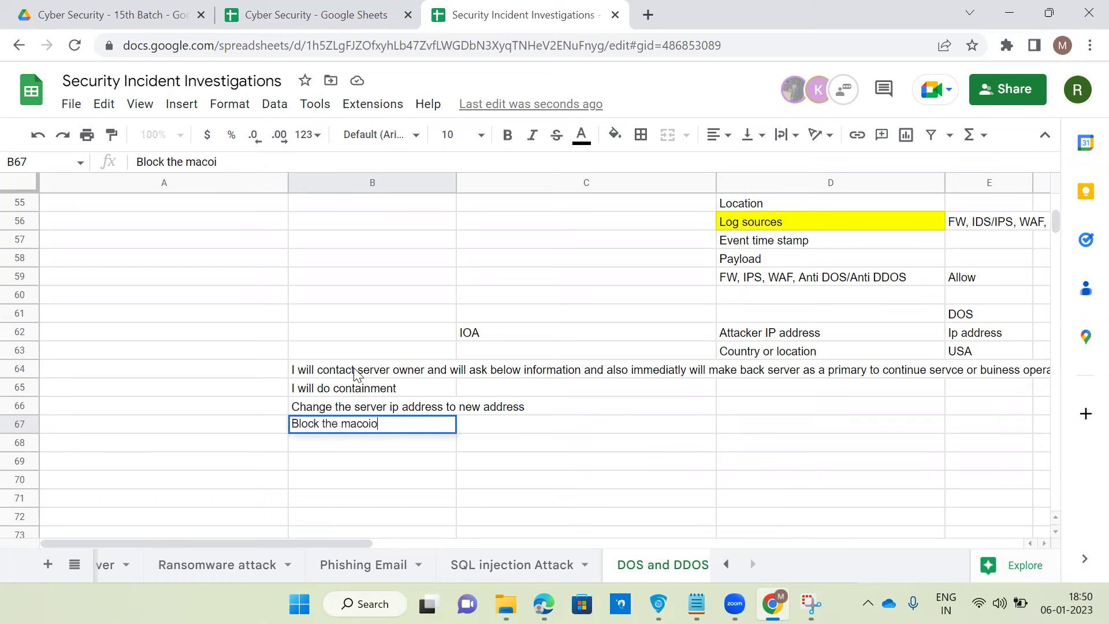
pyautogui.press('BackSpace')
pyautogui.press('BackSpace')
pyautogui.press('BackSpace')
pyautogui.press('BackSpace')
pyautogui.write('liocus attacker ip address in the firewal')
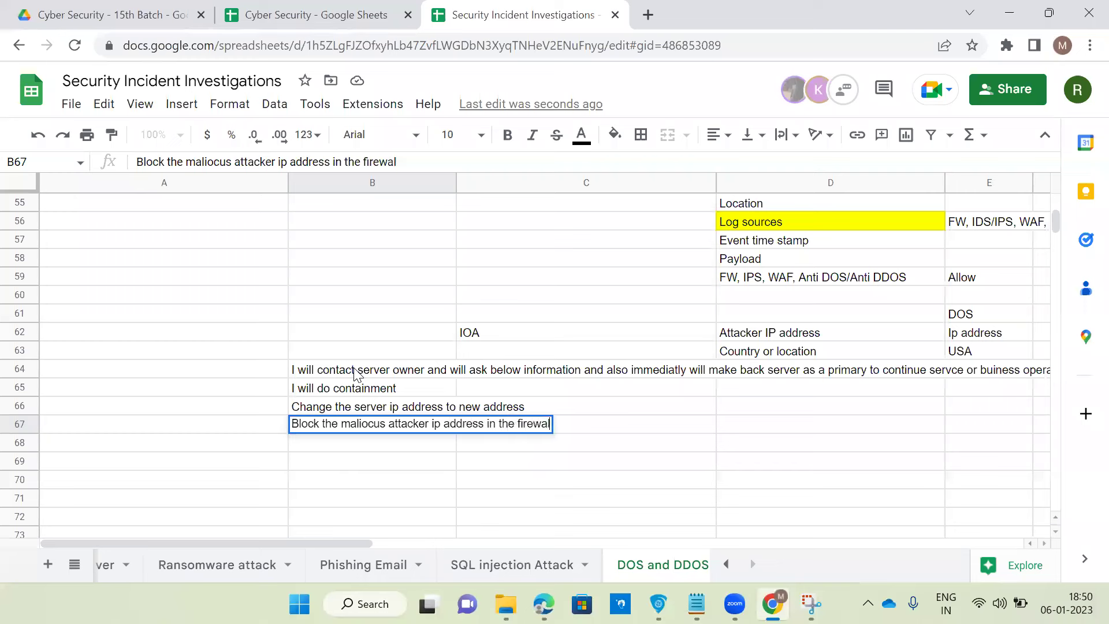
pyautogui.write('l')
pyautogui.press('Return')
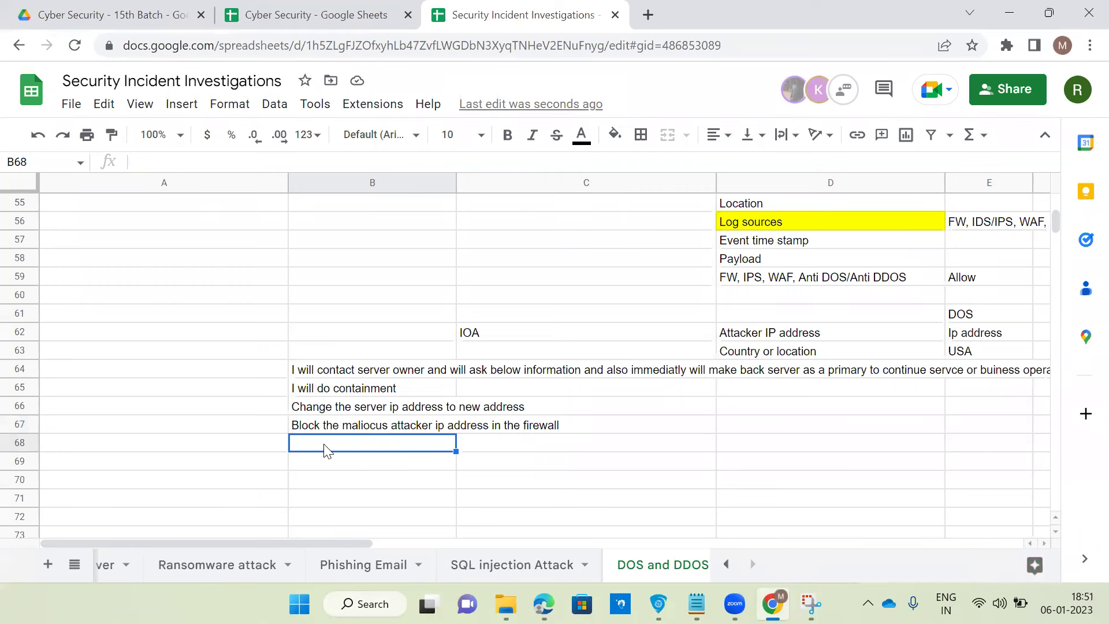
# Enter "bring ito back to normal operations" in B68, below the firewall blocking line.
pyautogui.write('Re')
pyautogui.press('BackSpace')
pyautogui.press('BackSpace')
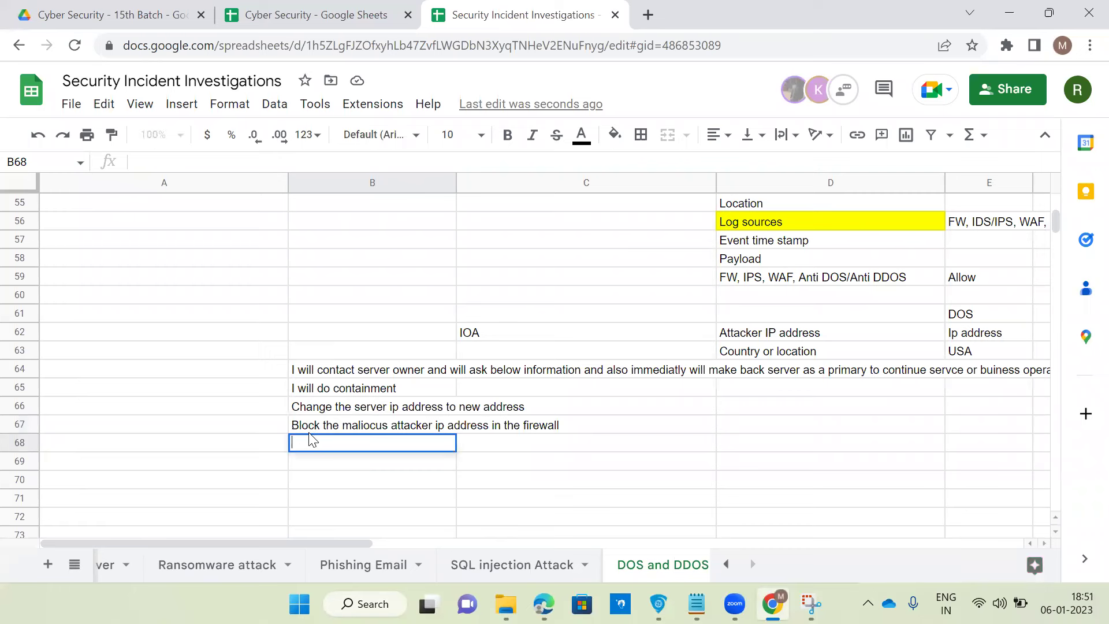
pyautogui.write('bring into')
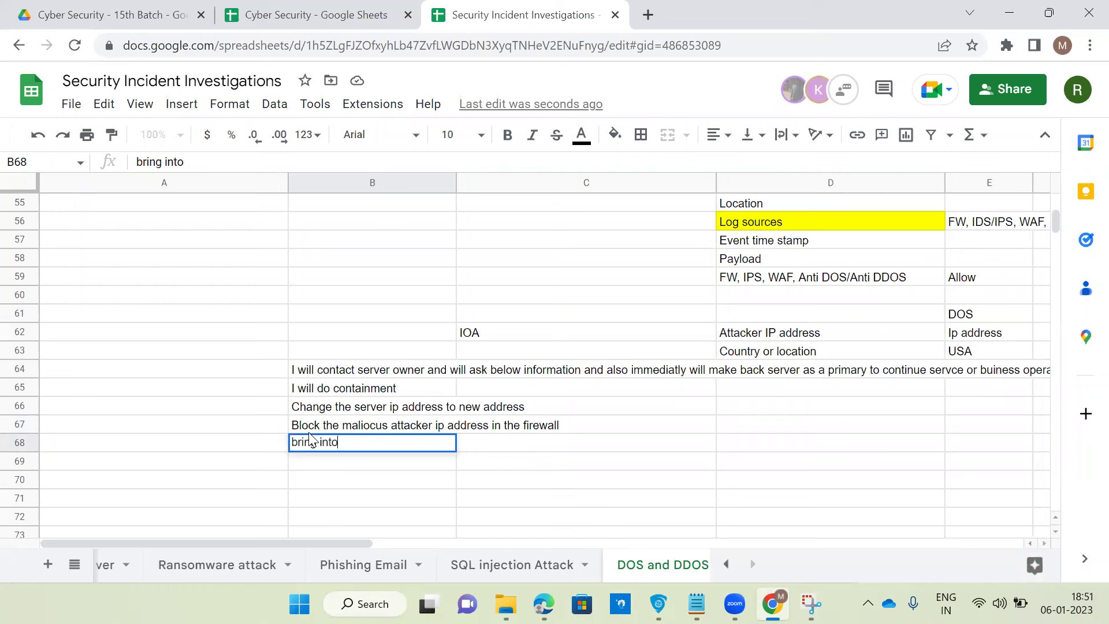
pyautogui.press('BackSpace')
pyautogui.press('BackSpace')
pyautogui.press('BackSpace')
pyautogui.press('BackSpace')
pyautogui.write('to back to ')
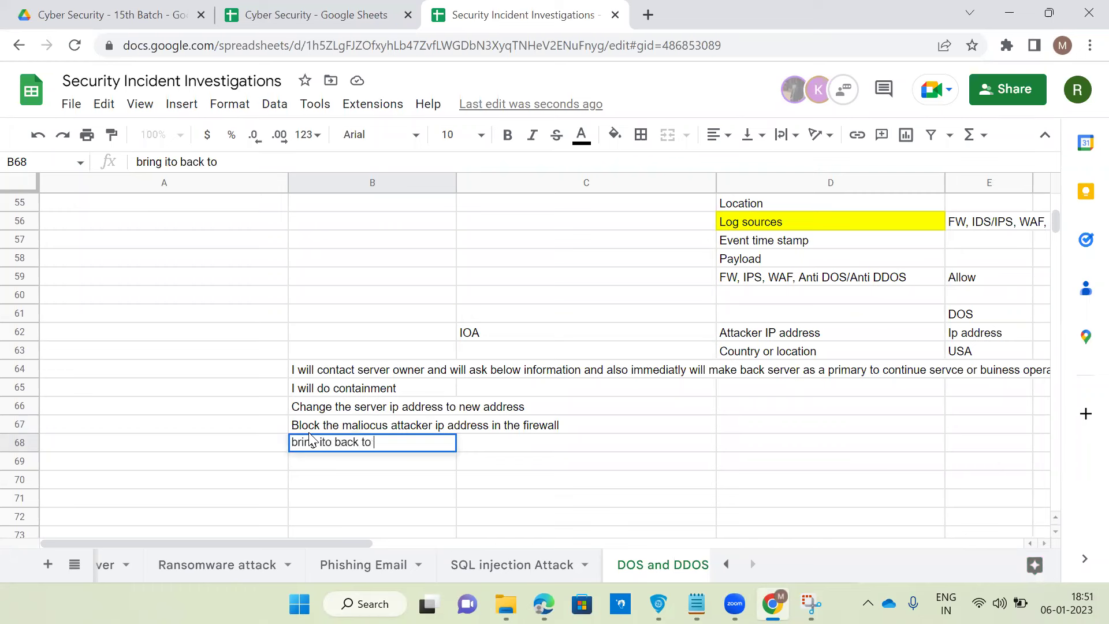
pyautogui.write('normal operations')
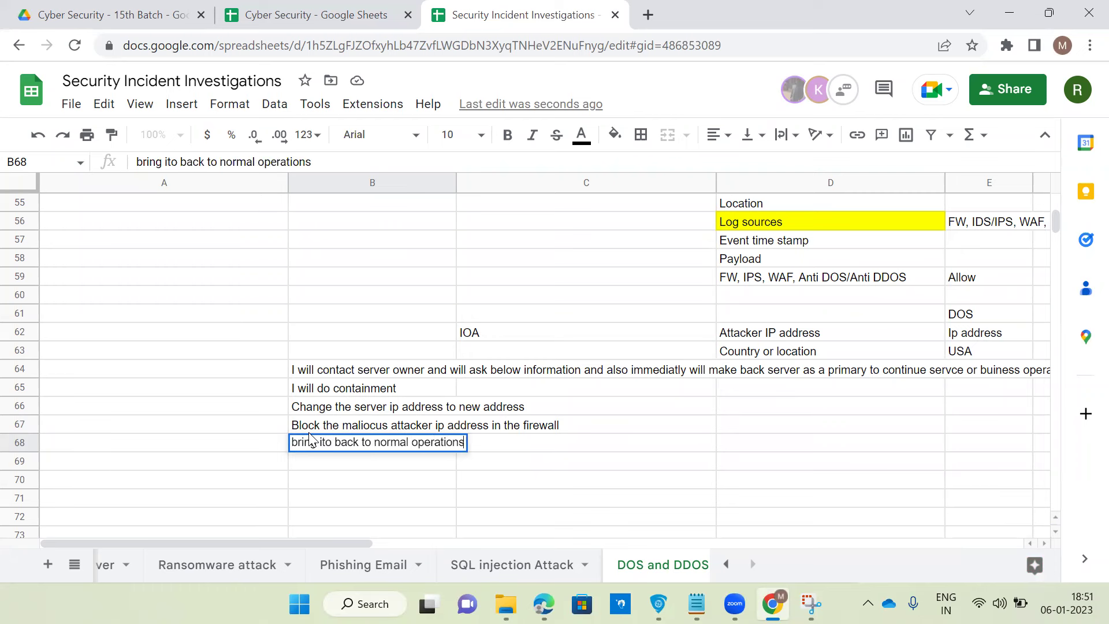
pyautogui.press('Return')
# Enter "Make summary of the report" in B69, below the normal operations line.
pyautogui.write('Ma')
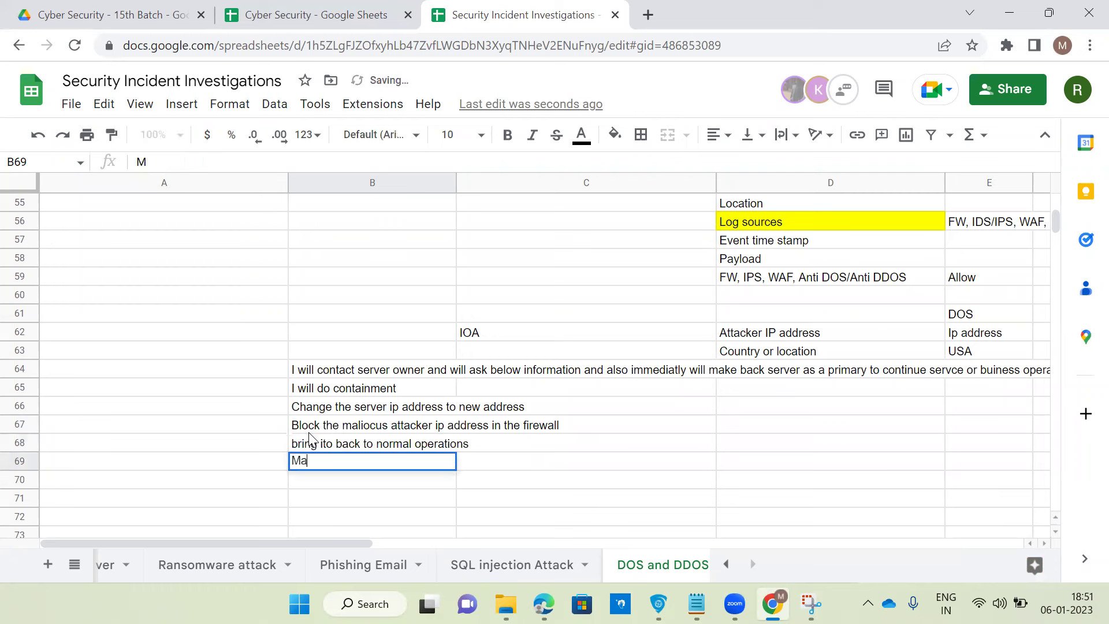
pyautogui.write('ke sum')
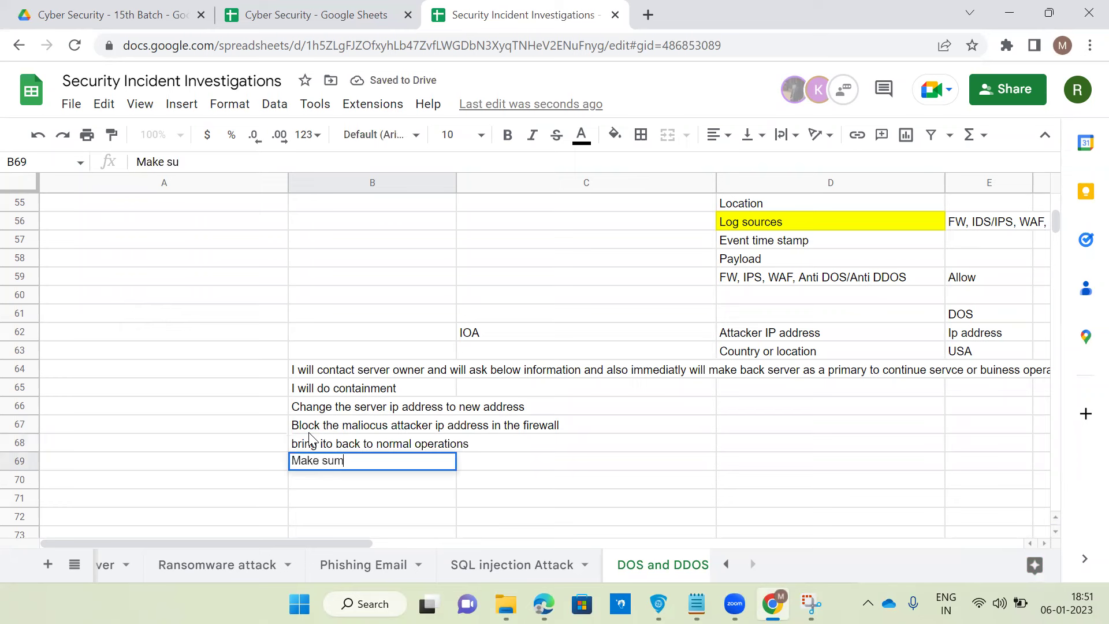
pyautogui.write('mary of the report')
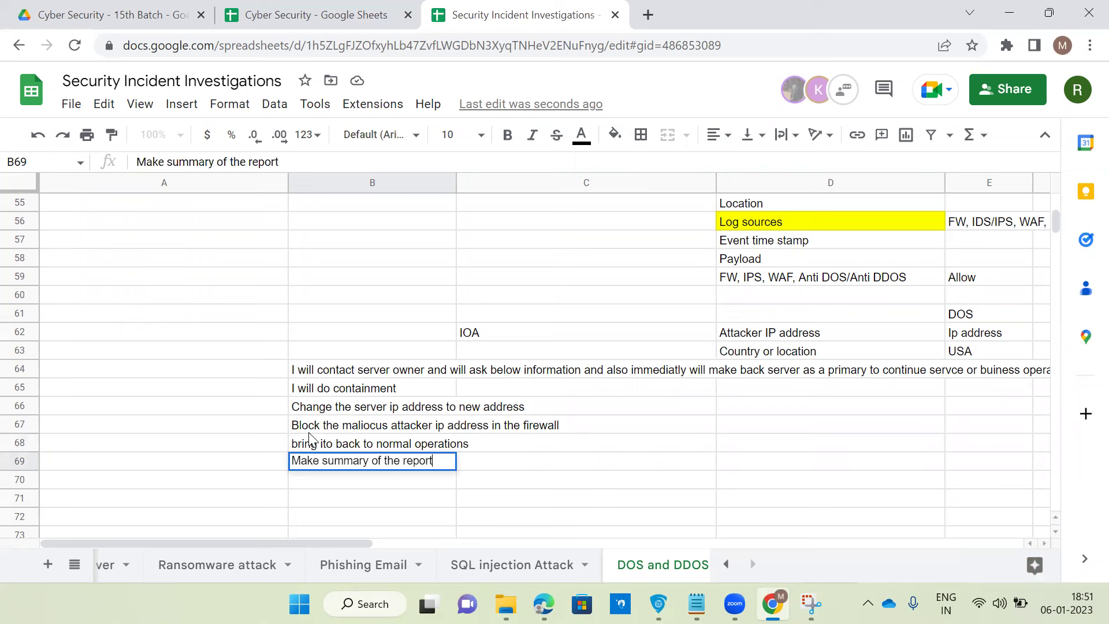
# Append "(High Abvaliility)" to the end of the normal operations text in B68.
pyautogui.click(382, 444)
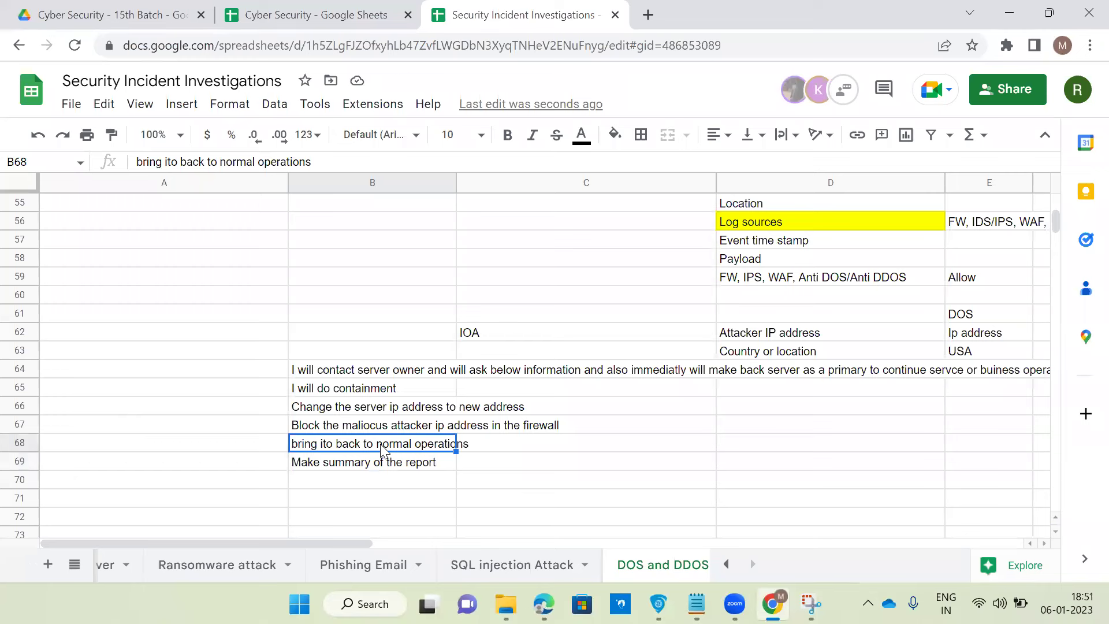
pyautogui.click(322, 162)
pyautogui.write('(')
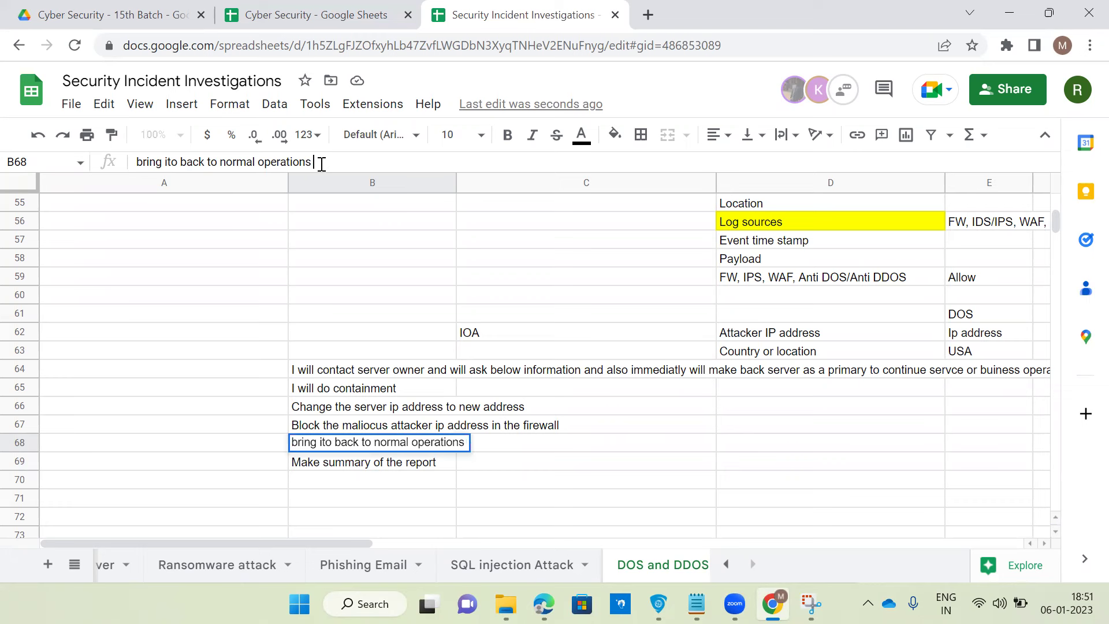
pyautogui.write('High A')
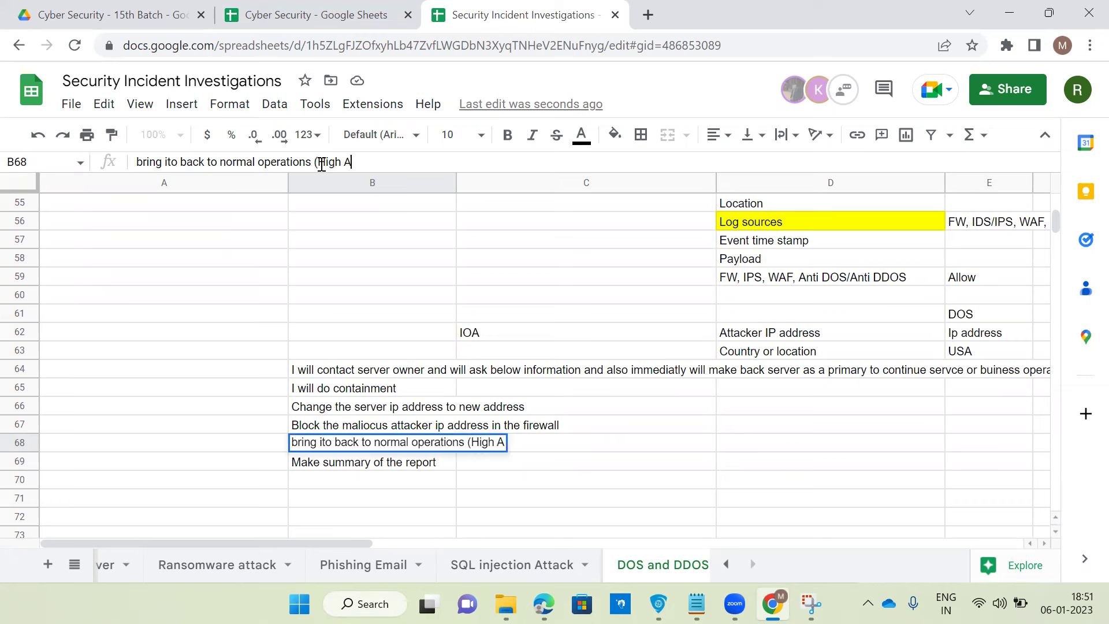
pyautogui.write('bvalibit')
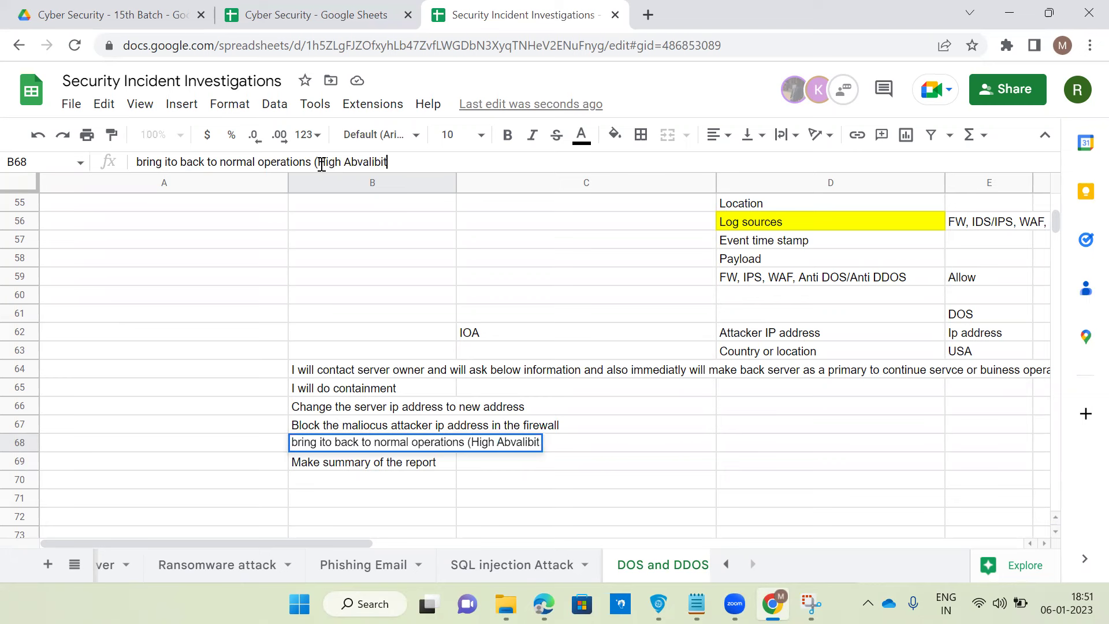
pyautogui.press('BackSpace')
pyautogui.press('BackSpace')
pyautogui.press('BackSpace')
pyautogui.write('ility)')
pyautogui.press('Return')
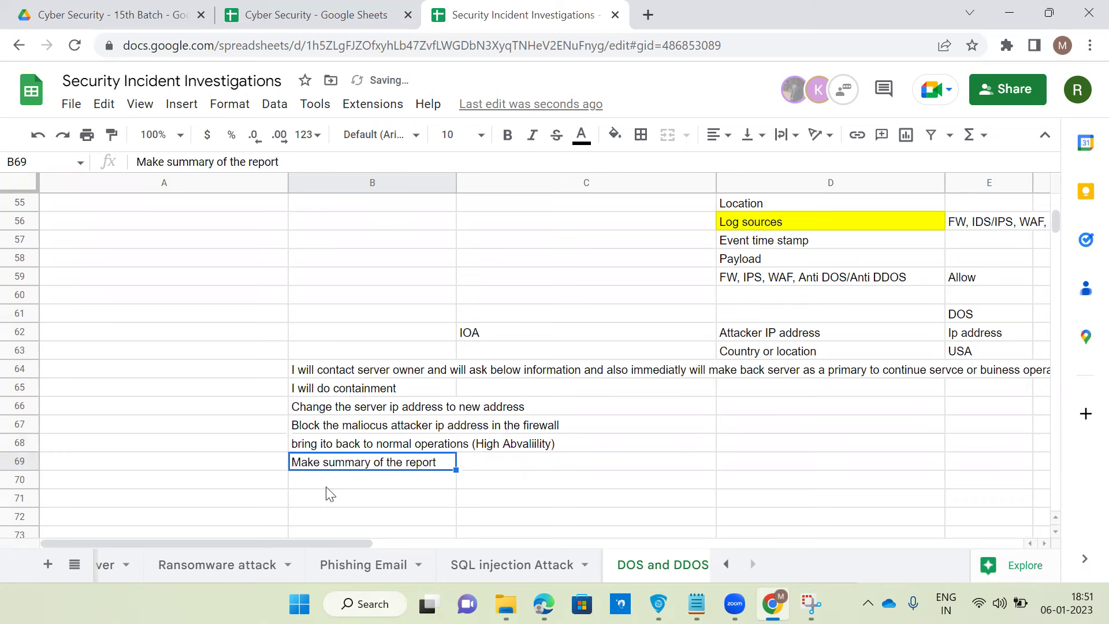
# Replace the report summary text in B69 with "And also ssee is there any data copied hacker".
pyautogui.press('Delete')
pyautogui.write('An als')
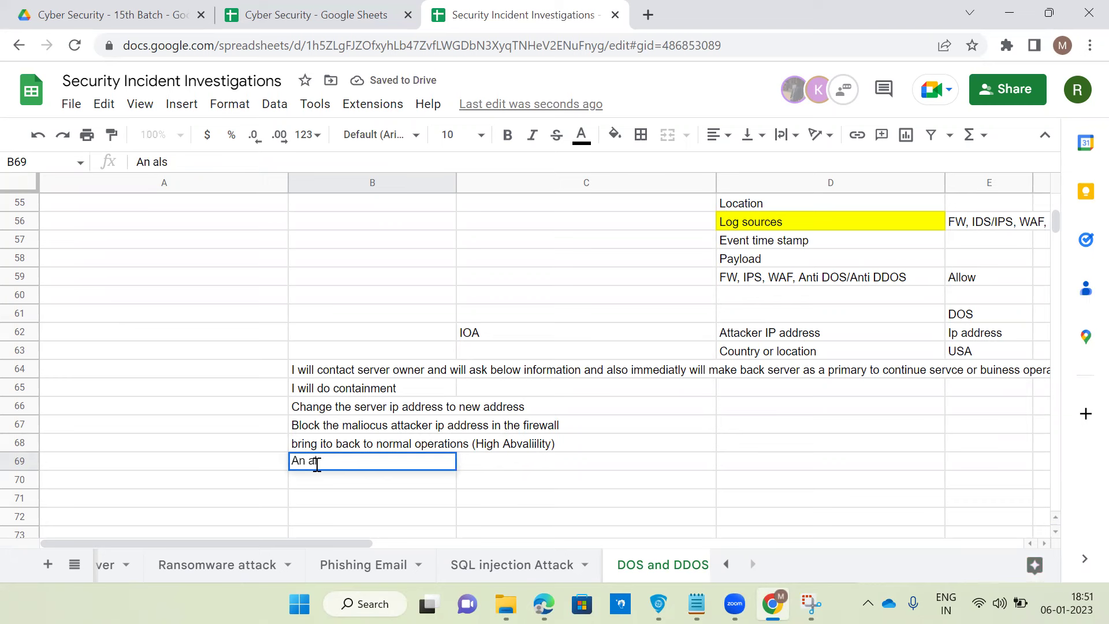
pyautogui.press('BackSpace')
pyautogui.write('d also ss')
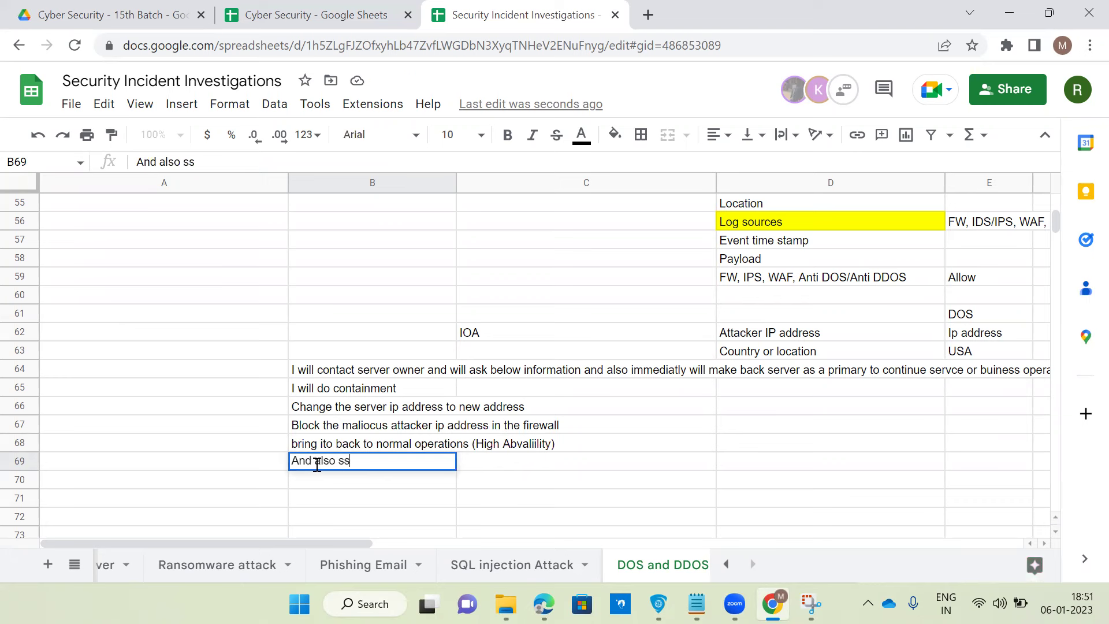
pyautogui.write('ee is there any ')
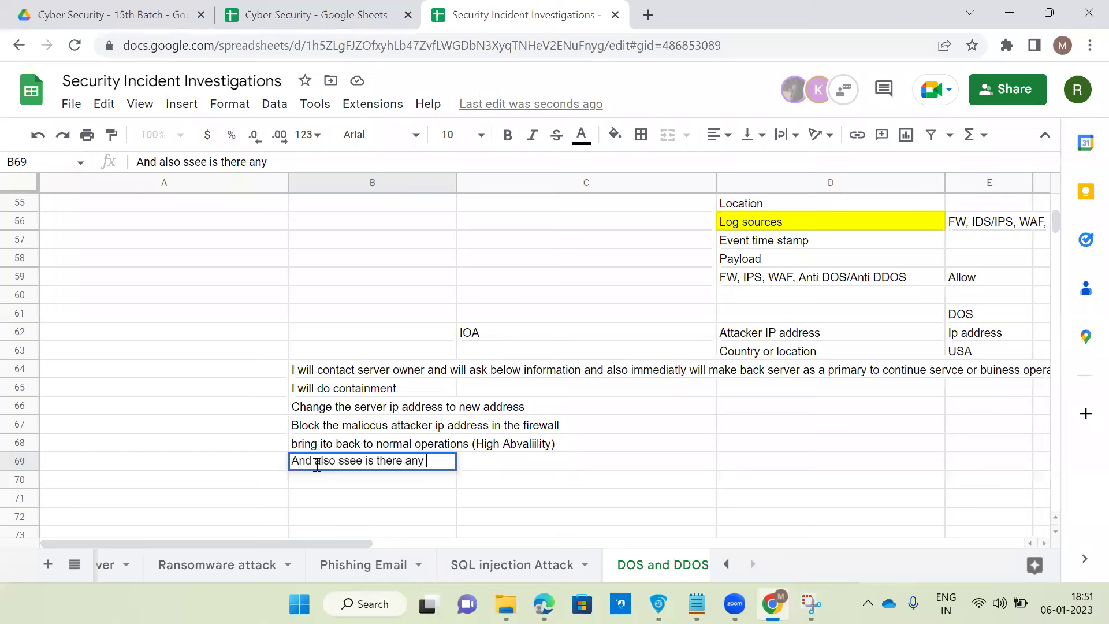
pyautogui.write('data copied hacker')
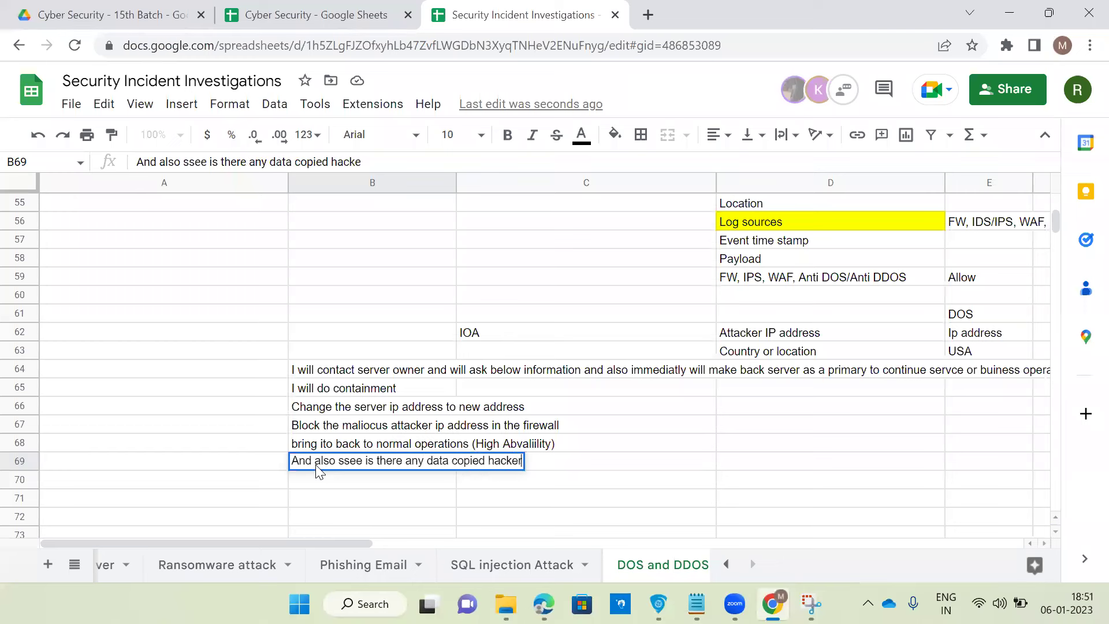
pyautogui.press('Return')
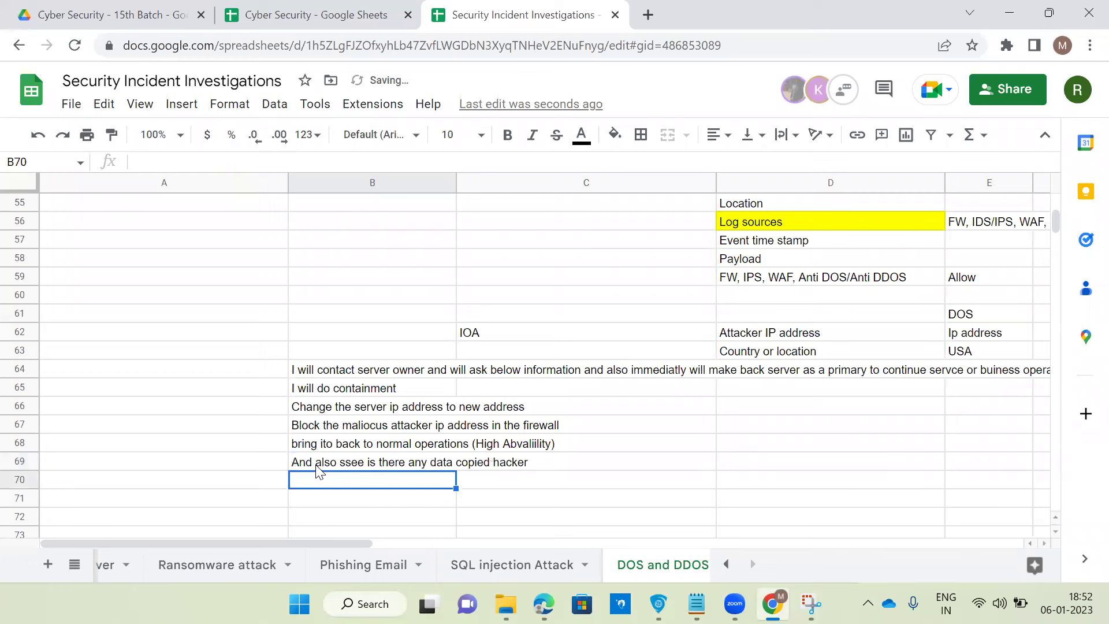
# Enter "Make a summary of the report" in B70 and "Create a RCA document" in B71.
pyautogui.write('Make a summary of the report')
pyautogui.press('Return')
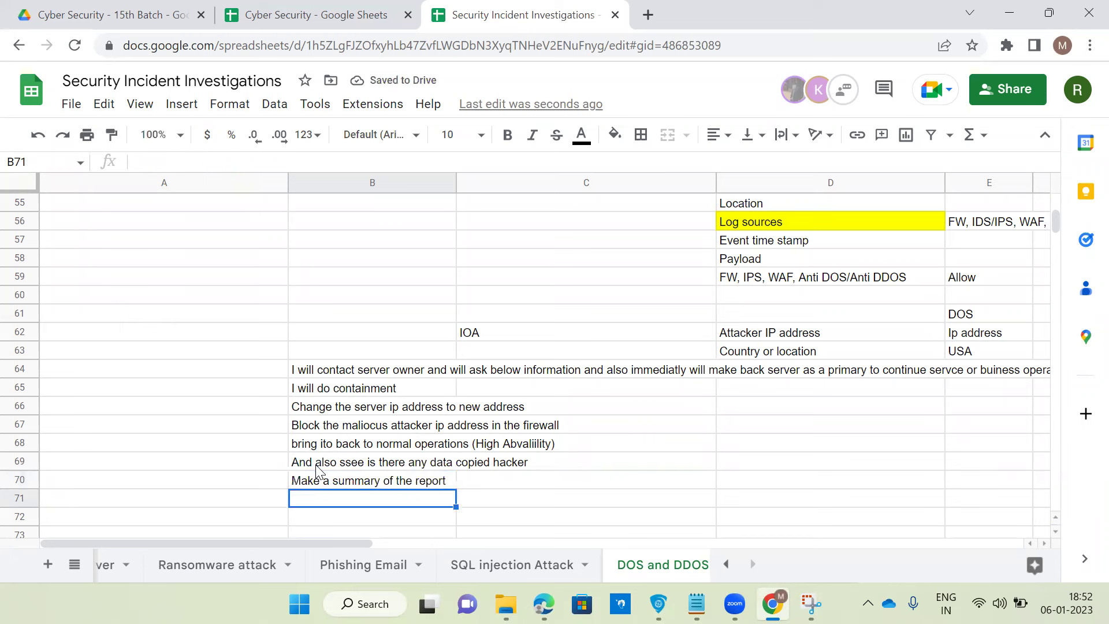
pyautogui.write('Create')
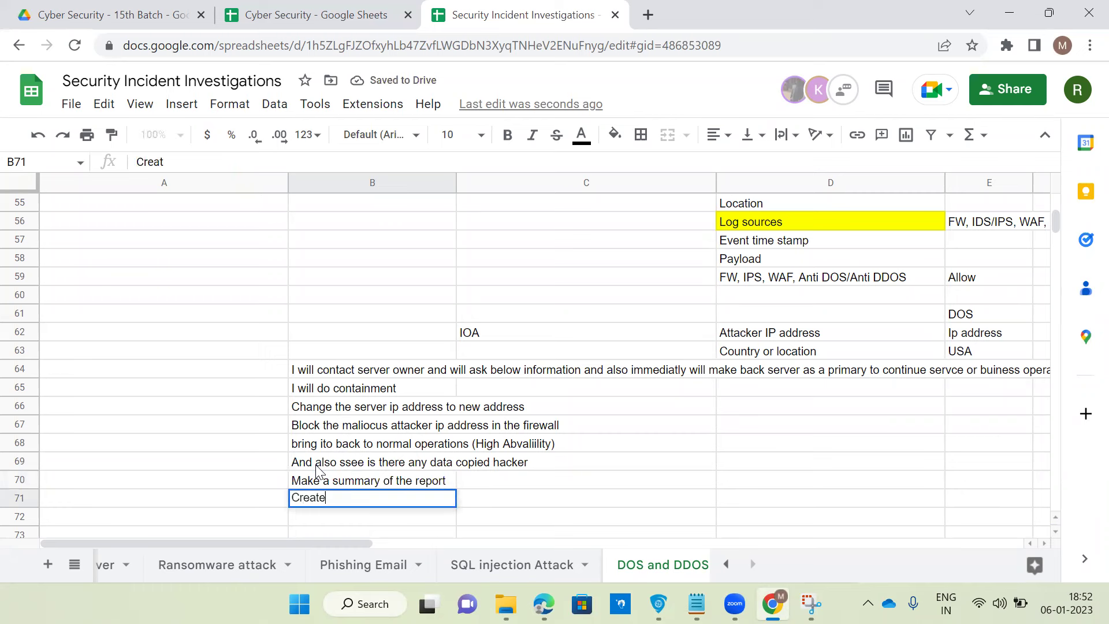
pyautogui.write(' a RCA dfc')
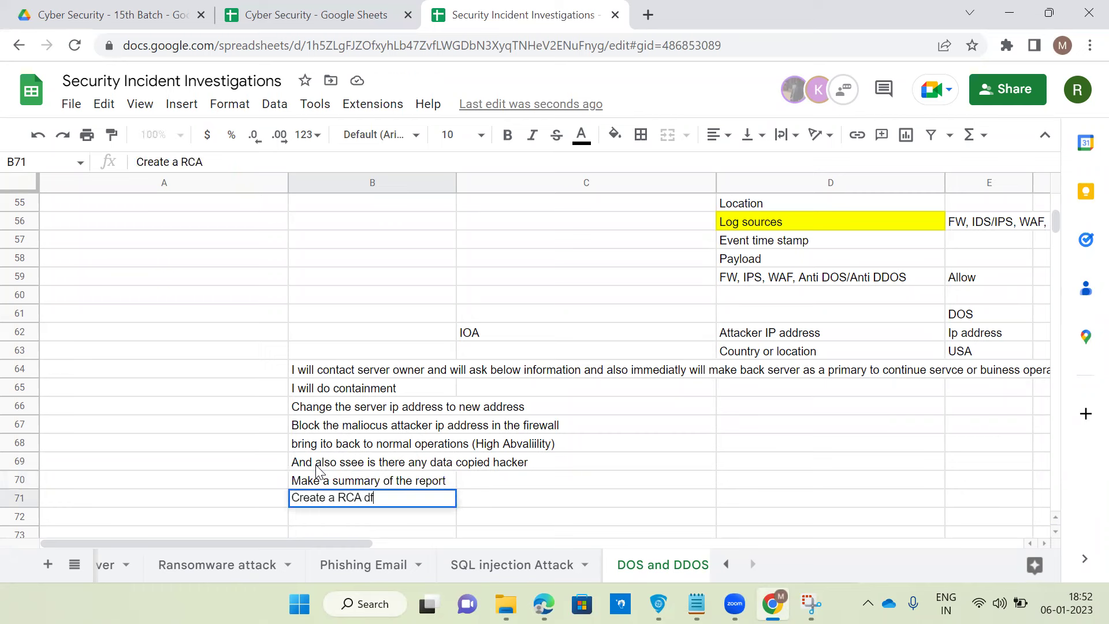
pyautogui.press('BackSpace')
pyautogui.press('BackSpace')
pyautogui.write('ocument')
pyautogui.press('Return')
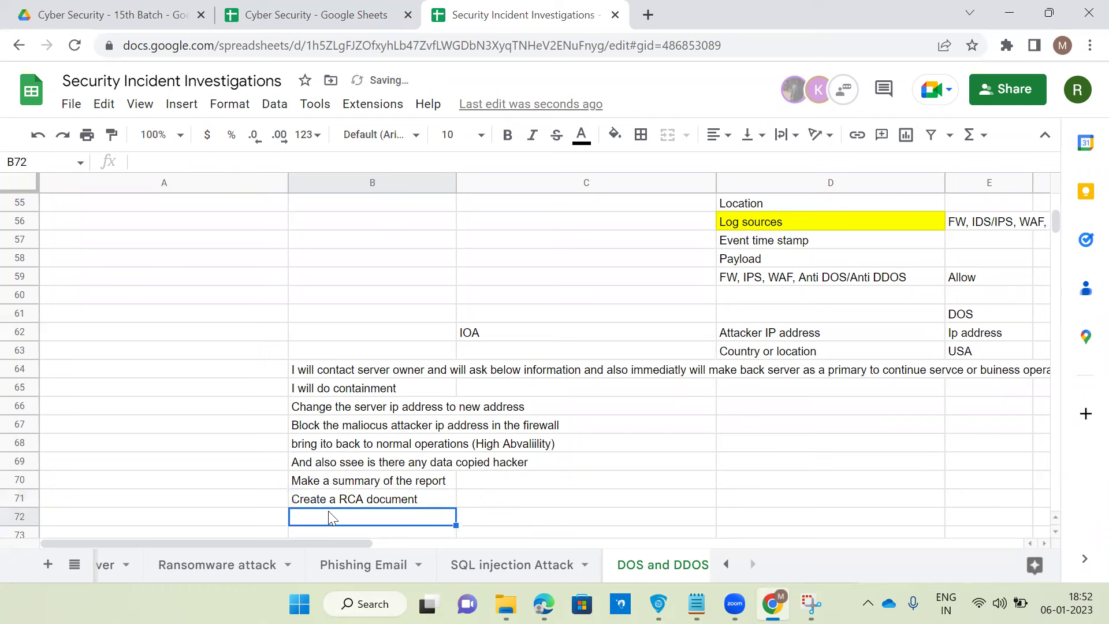
# Enter "And close the incident" in B72 as the closing action of the procedure.
pyautogui.write('And close the incident')
pyautogui.press('Return')
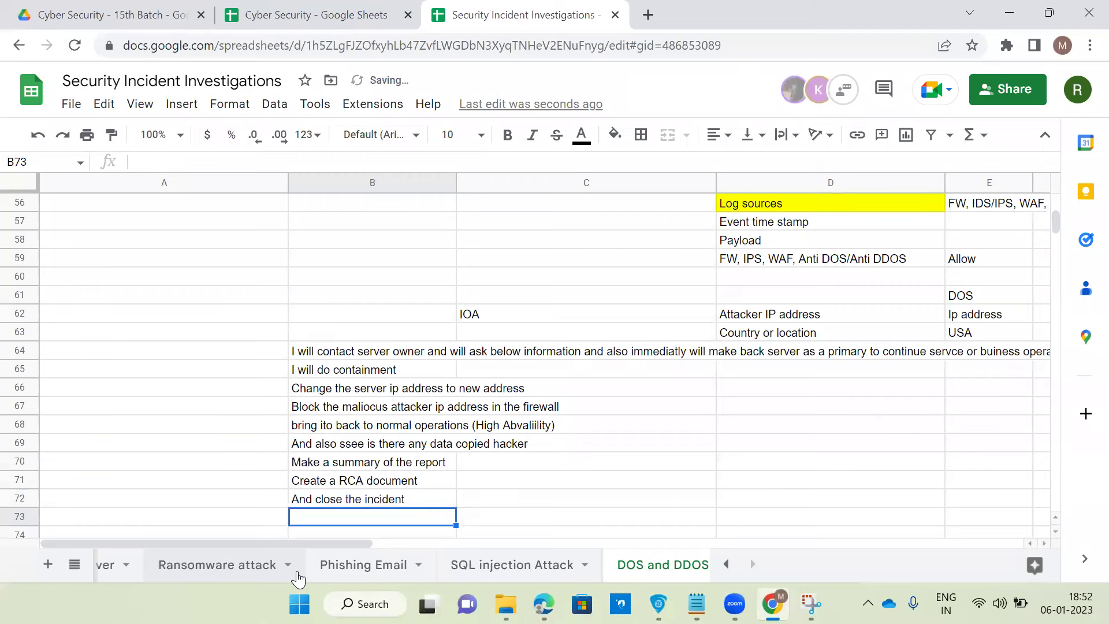
pyautogui.click(469, 408)
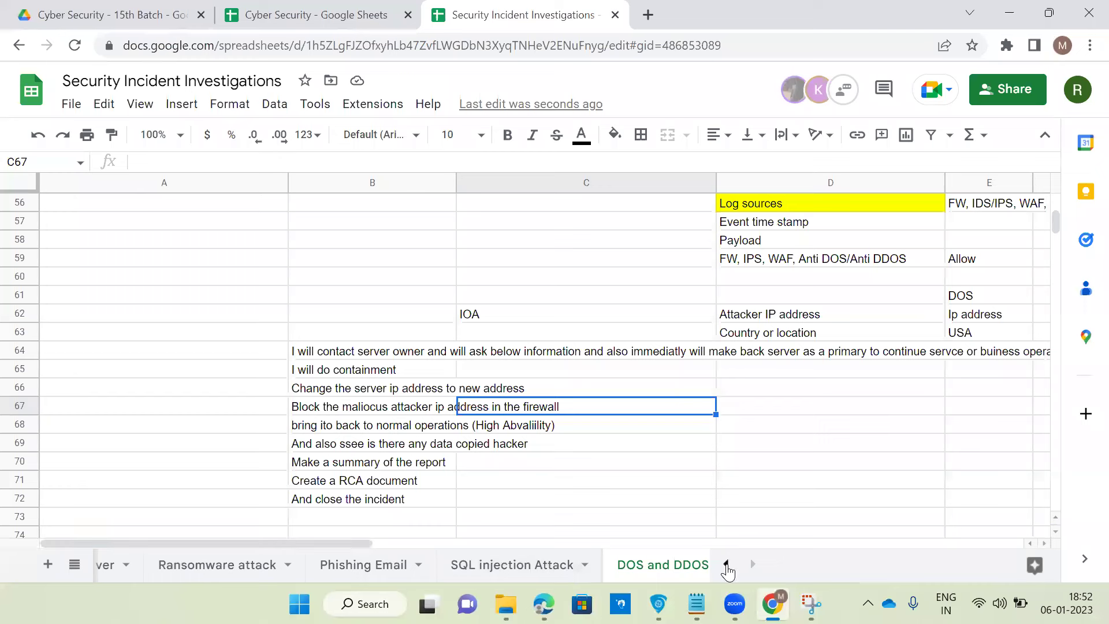
# Correct "ssee" to "see" in the data-copied line in B69.
pyautogui.doubleClick(357, 446)
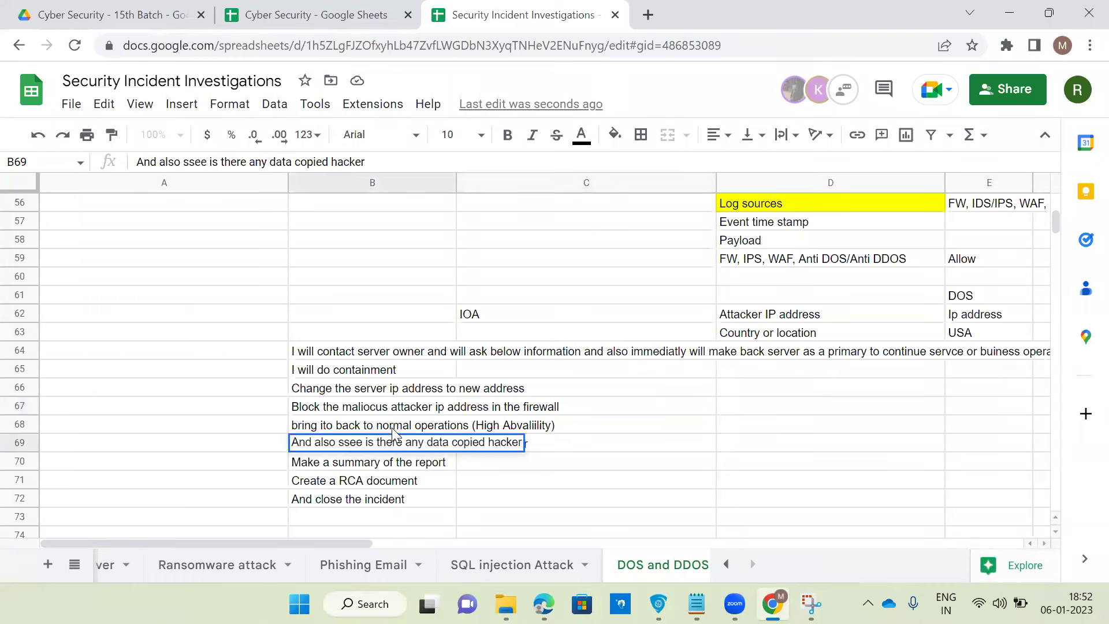
pyautogui.press('BackSpace')
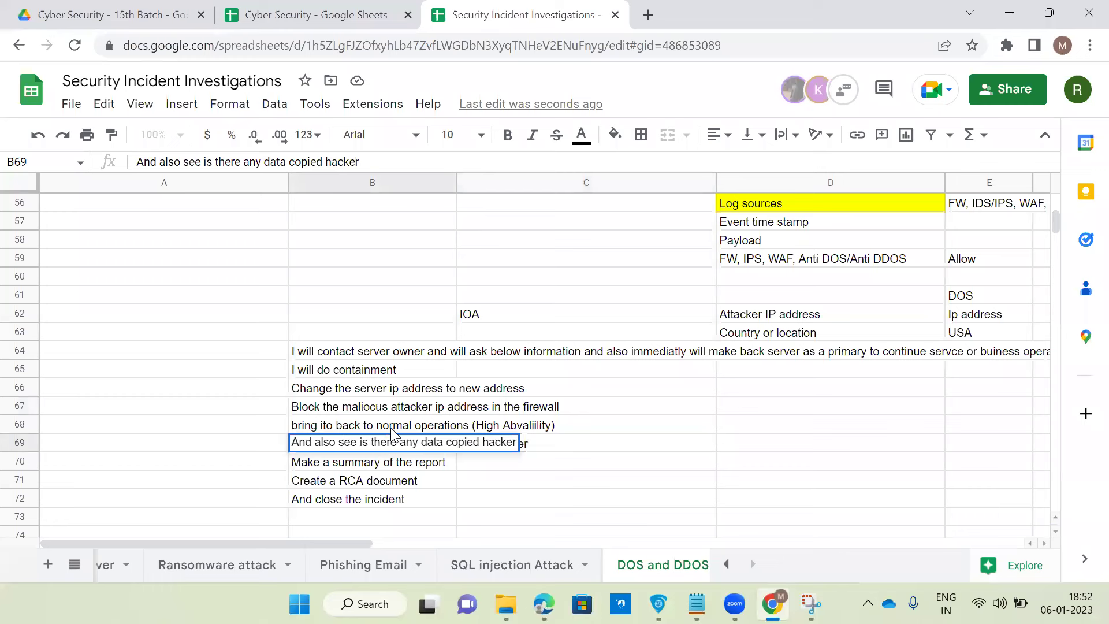
pyautogui.click(809, 482)
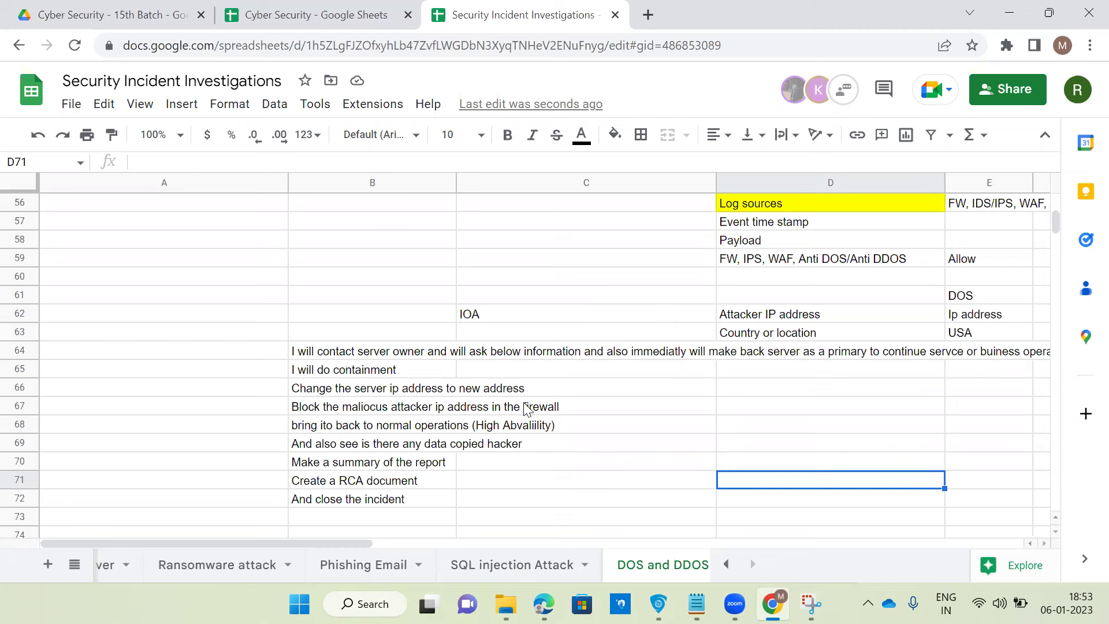
# On the Incident Investigations sheet, change the fill of the "8) DoS and DDoS attack" cell C11 to white.
pyautogui.click(726, 374)
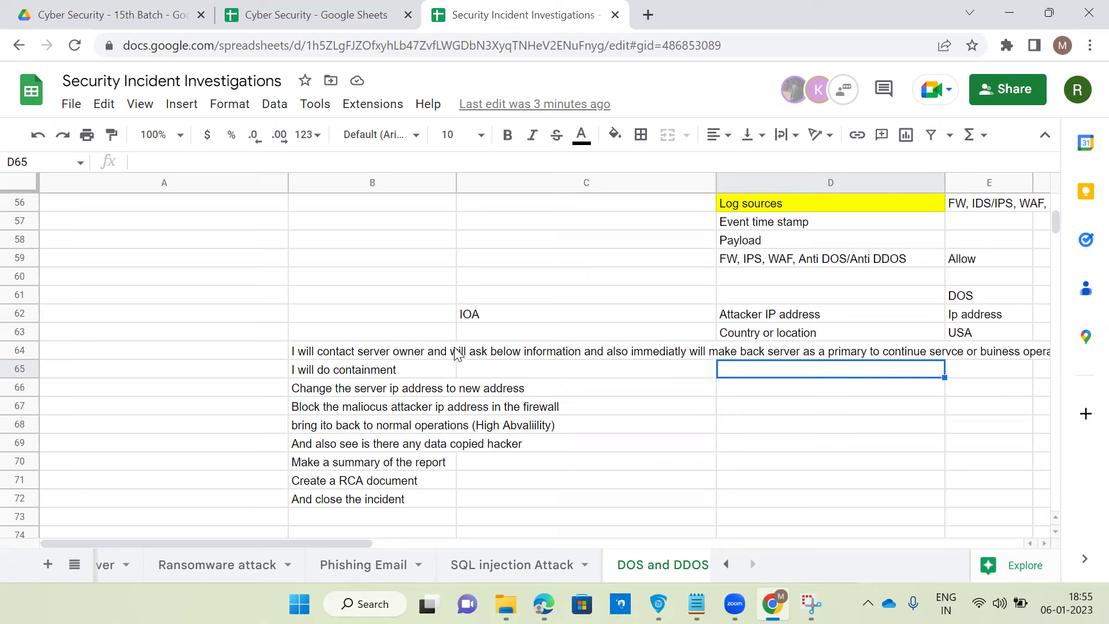
pyautogui.click(356, 371)
pyautogui.scroll(4, 387, 399)
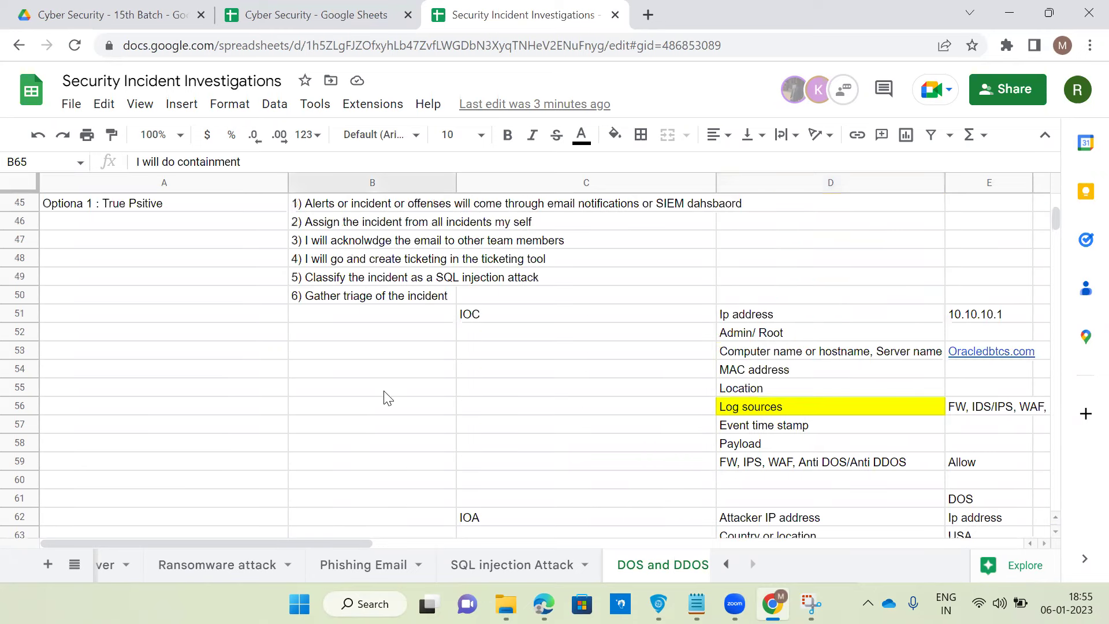
pyautogui.click(727, 565)
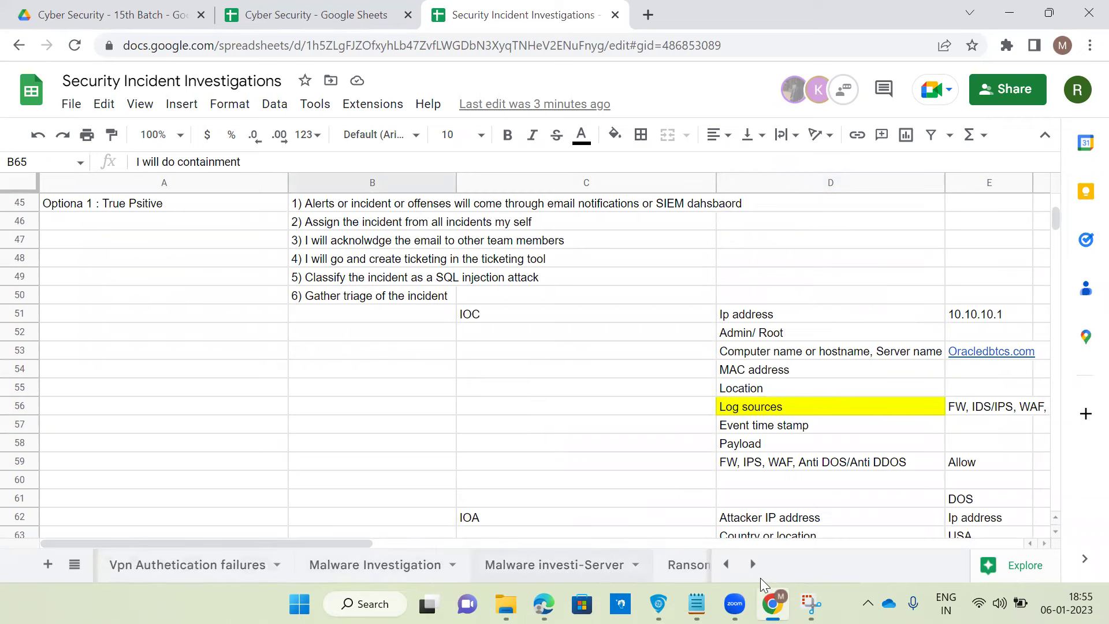
pyautogui.click(727, 565)
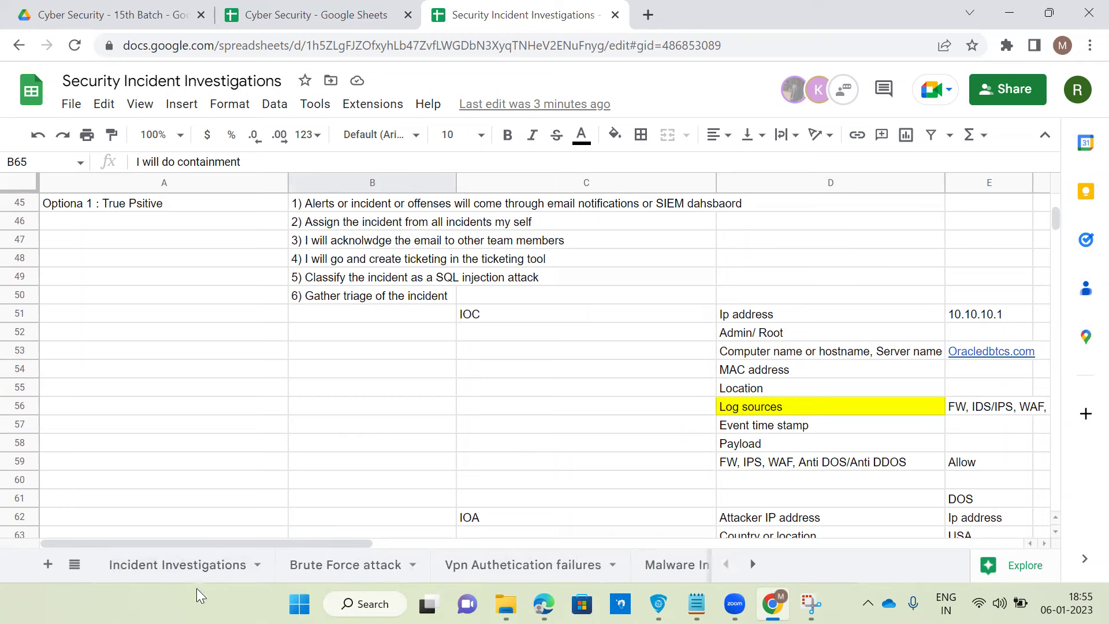
pyautogui.click(184, 569)
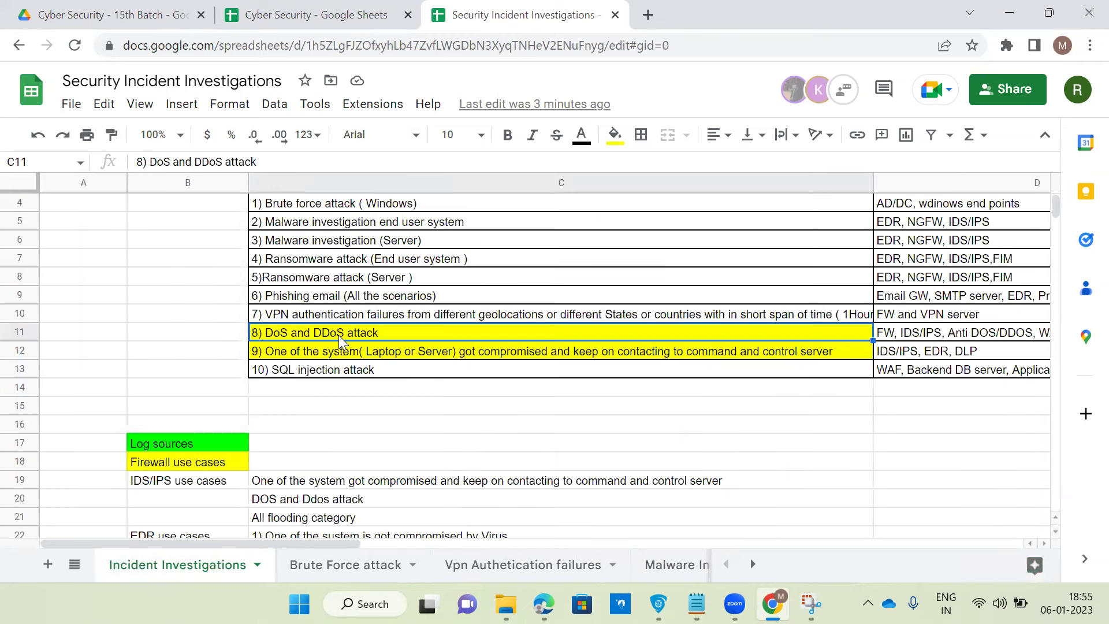
pyautogui.click(616, 135)
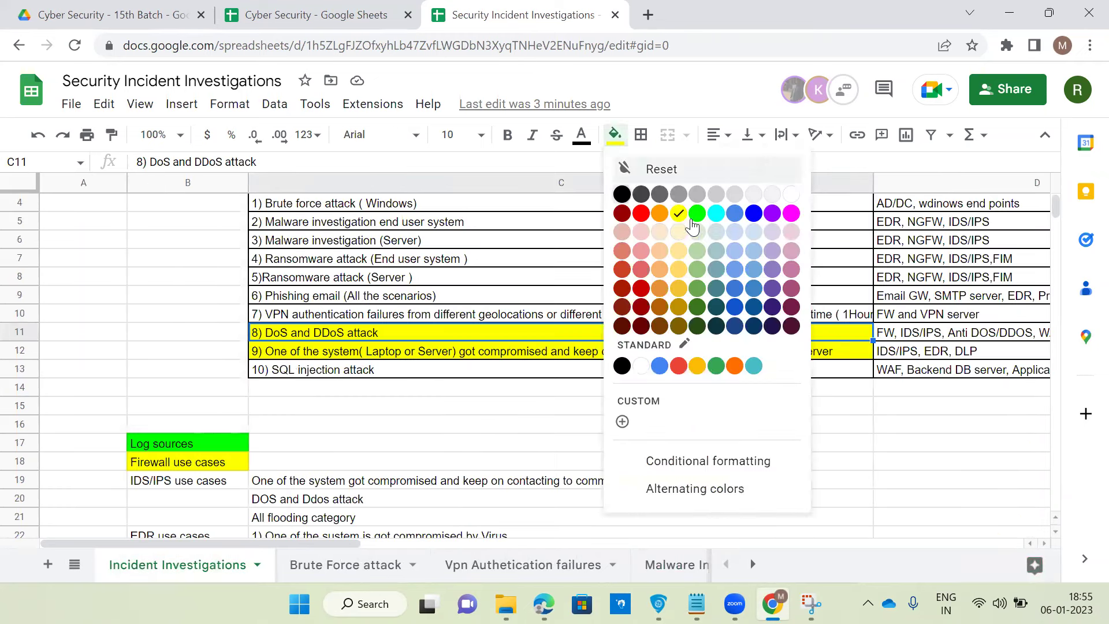
pyautogui.click(790, 195)
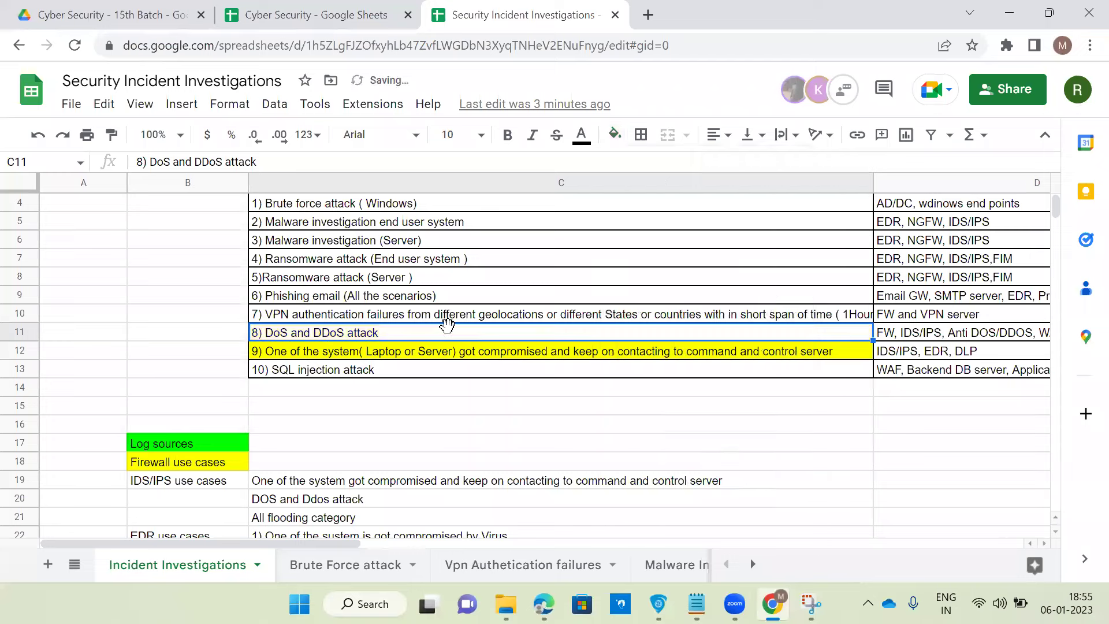
# Clear the log sources in D12 for item 9, the compromised system contacting a command and control server.
pyautogui.click(382, 355)
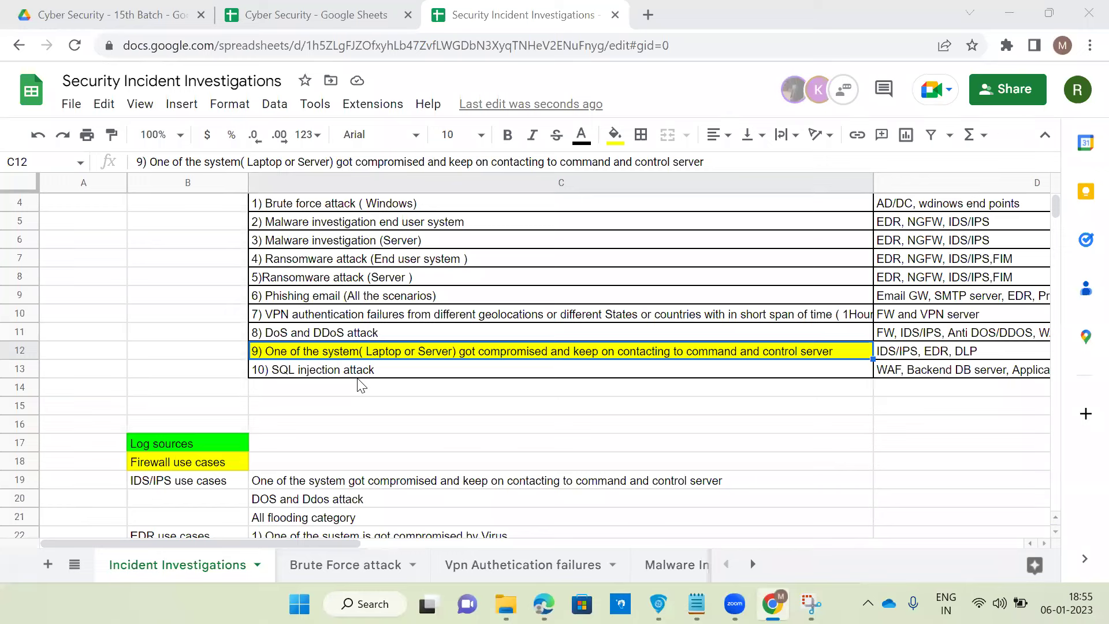
pyautogui.click(893, 352)
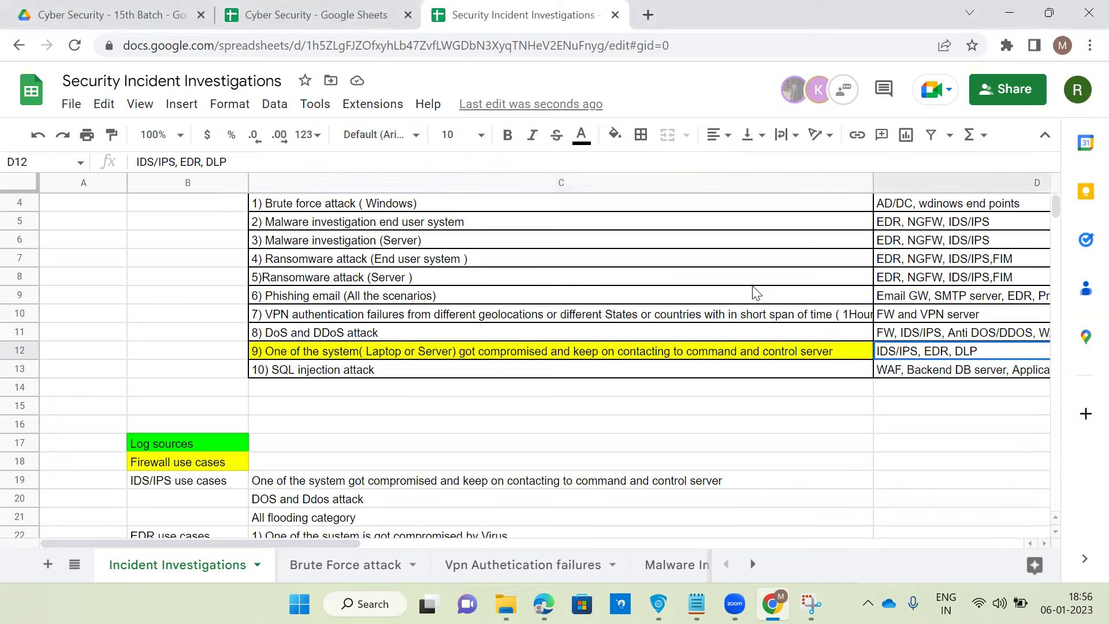
pyautogui.press('Delete')
pyautogui.click(529, 408)
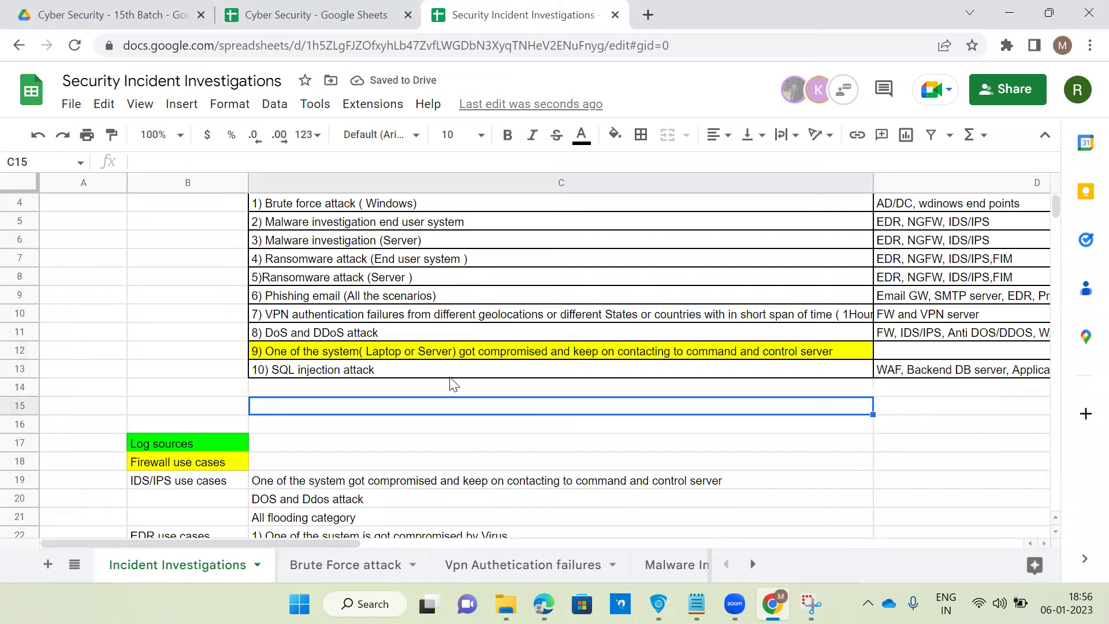
pyautogui.click(432, 354)
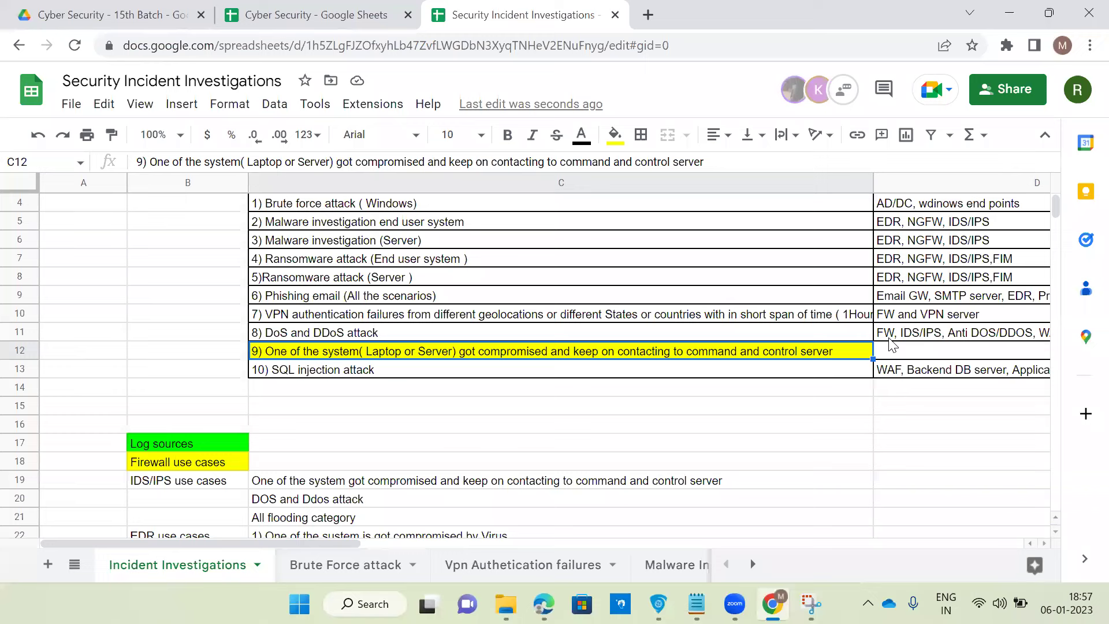
pyautogui.click(880, 354)
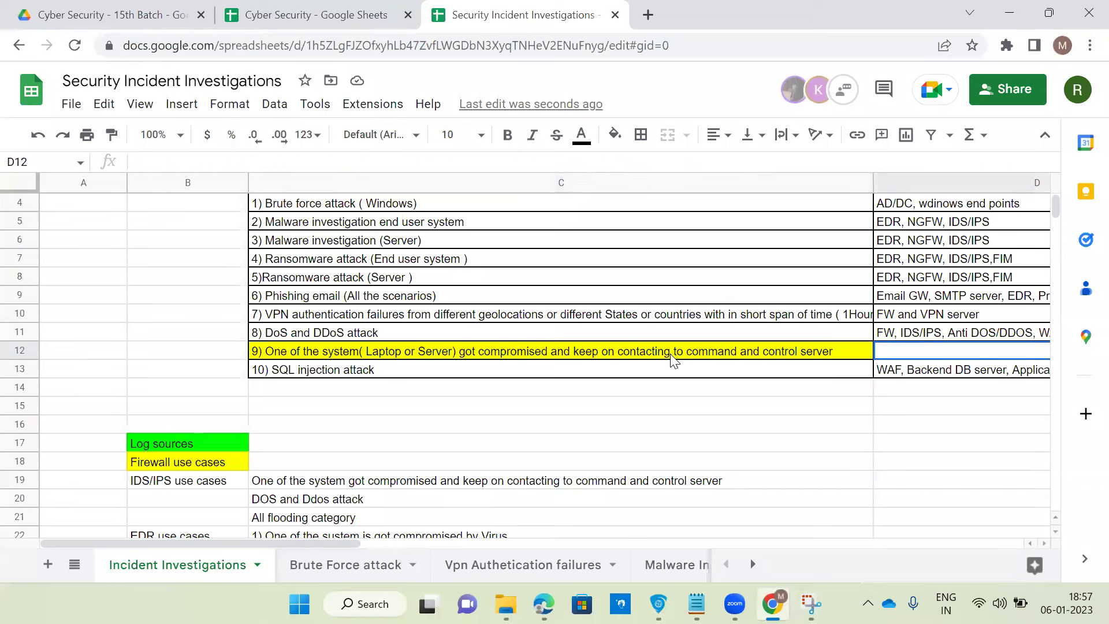
# Add a new sheet and move it to the end of the workbook, after the DOS and DDOS sheet.
pyautogui.click(44, 564)
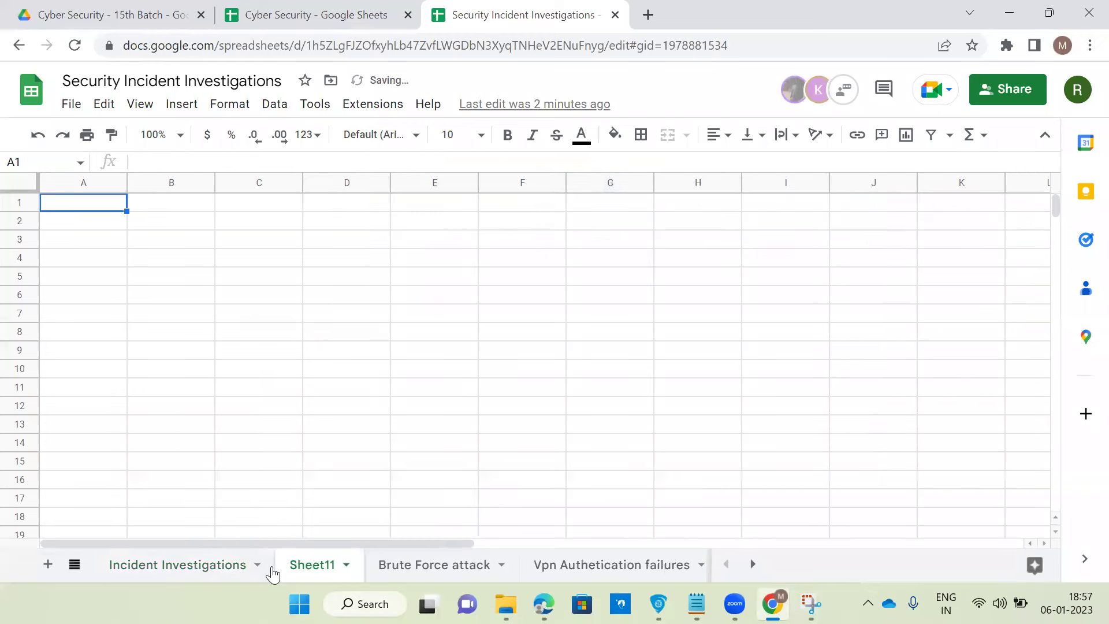
pyautogui.moveTo(447, 570); pyautogui.dragTo(756, 570)
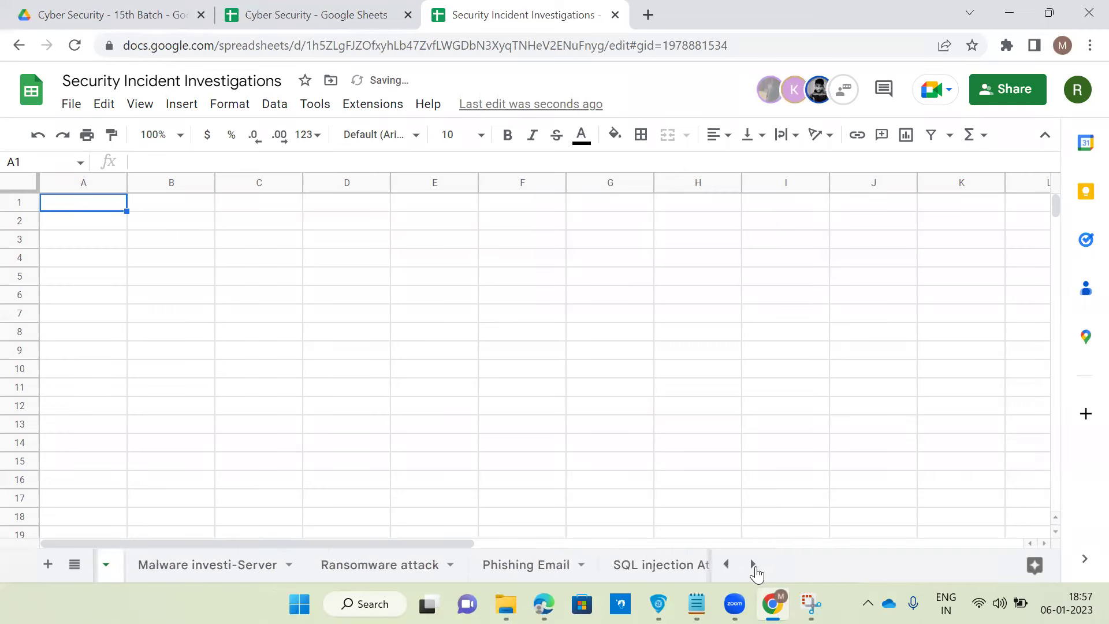
pyautogui.moveTo(132, 565); pyautogui.dragTo(684, 574)
# Rename the new sheet as "C2C server communication".
pyautogui.rightClick(670, 572)
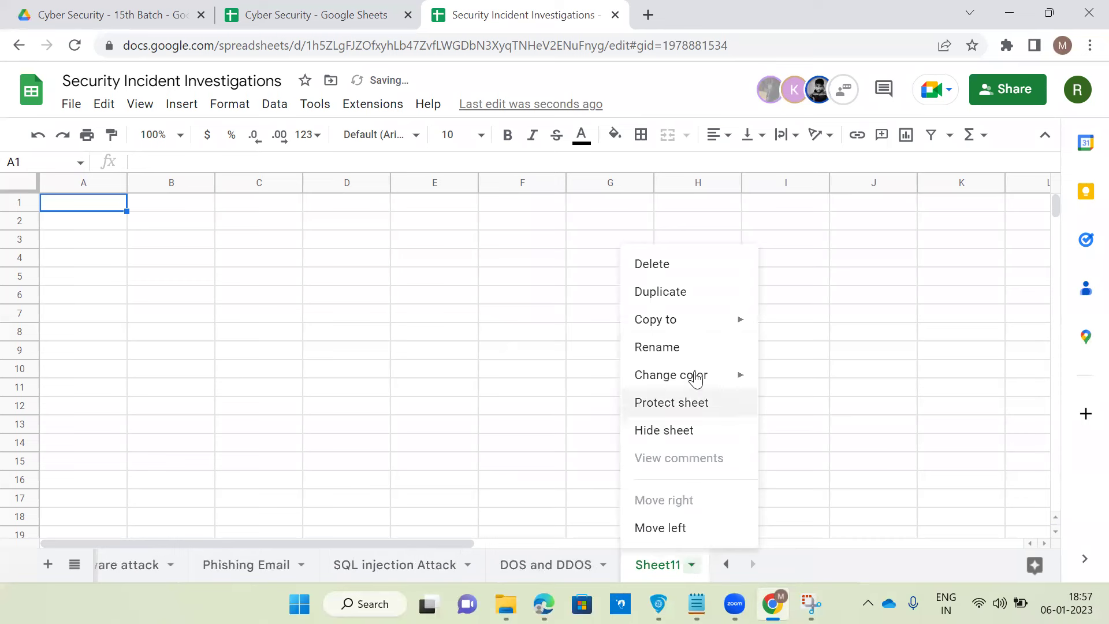
pyautogui.click(688, 349)
pyautogui.write('C')
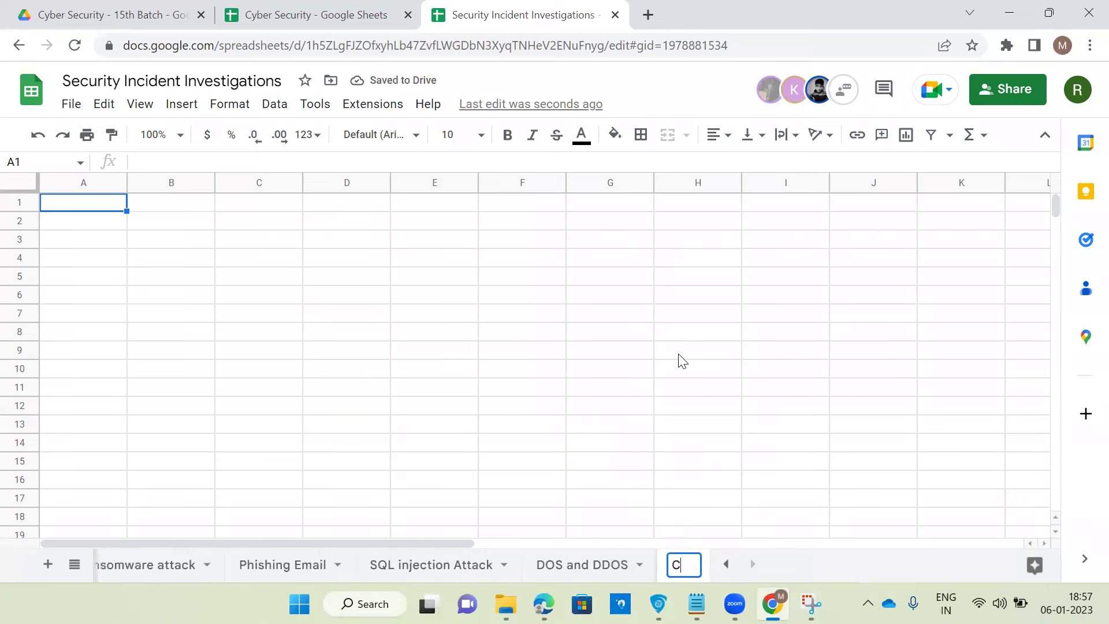
pyautogui.write('2C serv')
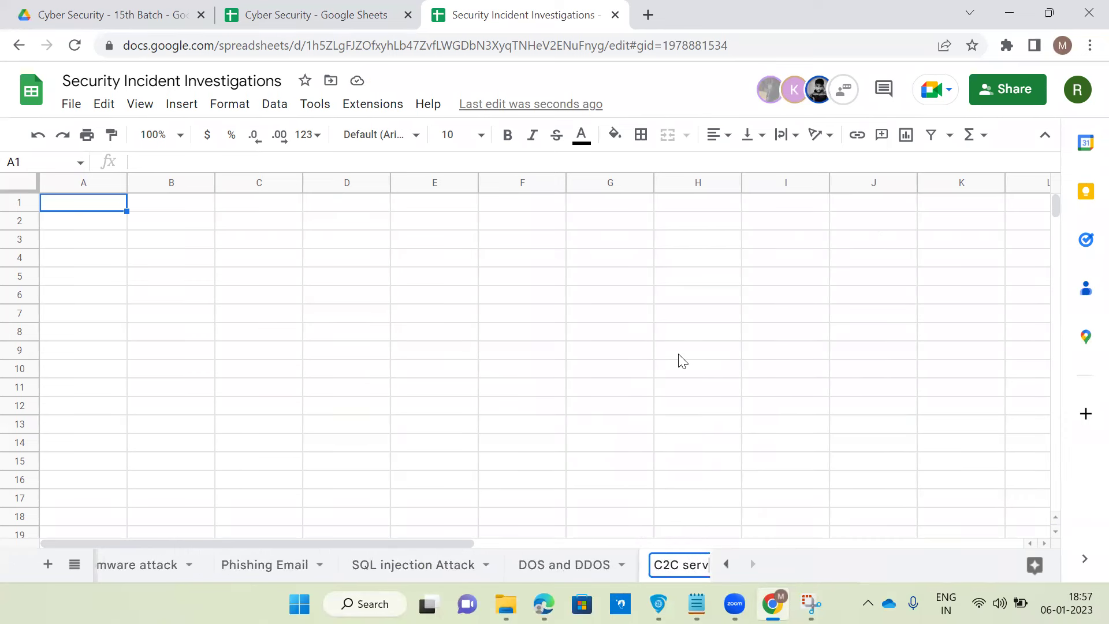
pyautogui.write('er comm')
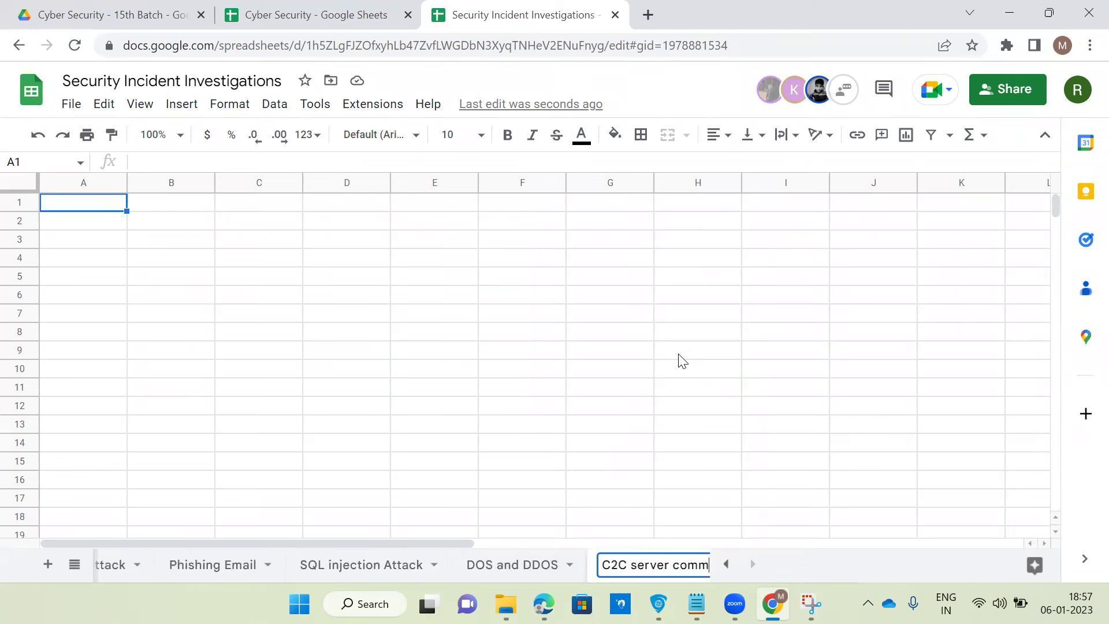
pyautogui.write('unication')
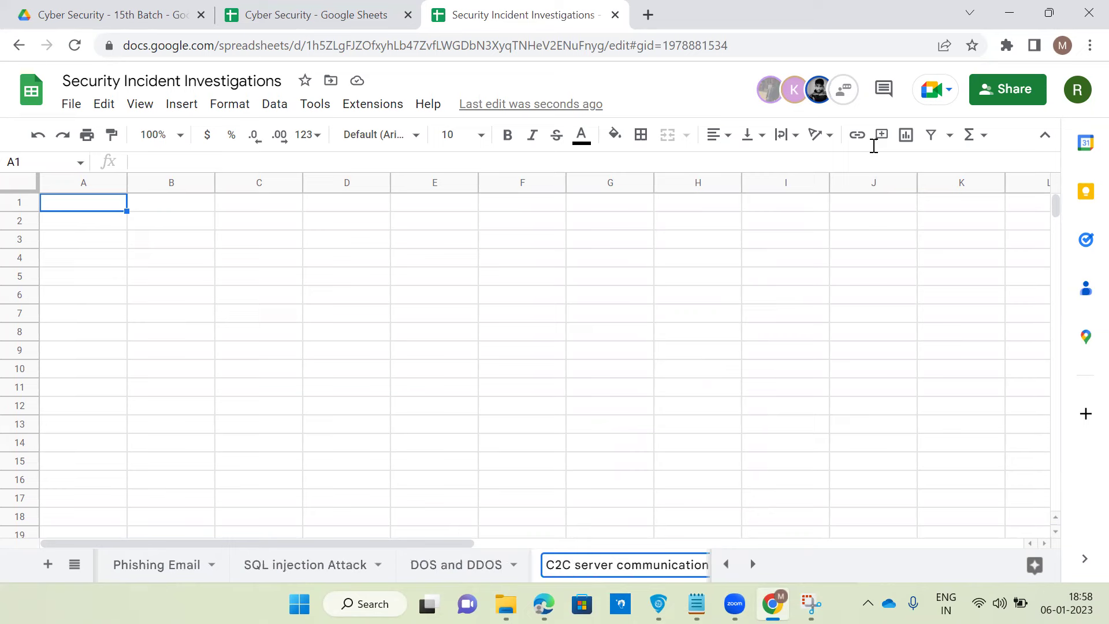
pyautogui.press('Return')
# Copy the header and SIEM architecture block A3:G14 from the DOS and DDOS sheet to A2 of the C2C server communication sheet.
pyautogui.click(425, 569)
pyautogui.scroll(8, 505, 430)
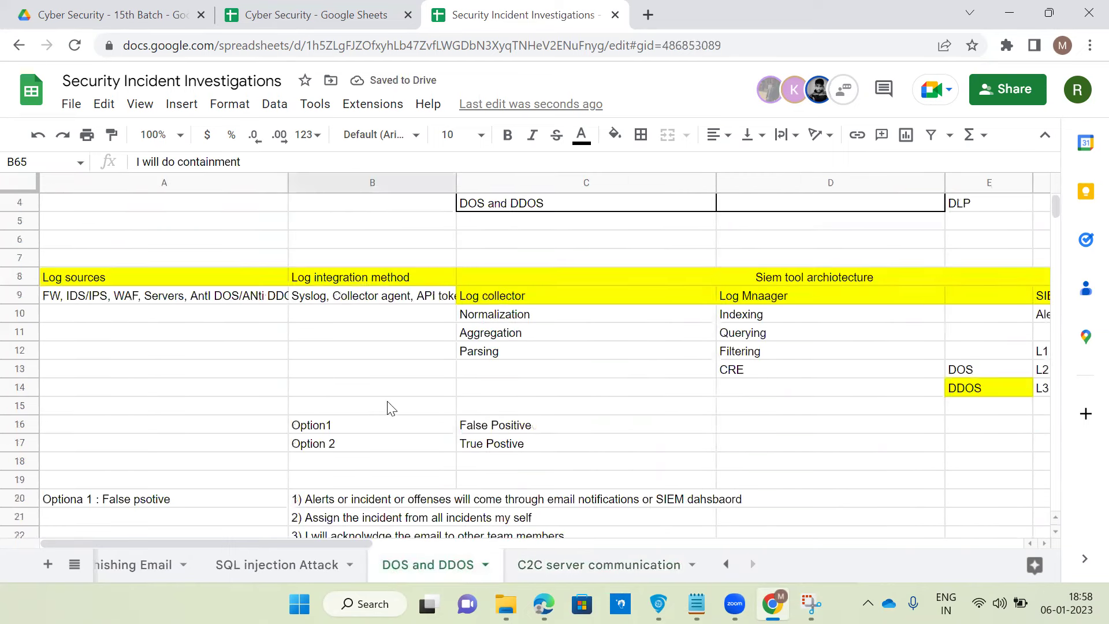
pyautogui.moveTo(366, 245); pyautogui.dragTo(664, 243)
pyautogui.moveTo(794, 255); pyautogui.dragTo(354, 372)
pyautogui.click(204, 407)
pyautogui.moveTo(157, 243)
pyautogui.mouseDown()
pyautogui.moveTo(379, 254)
pyautogui.moveTo(838, 312)
pyautogui.moveTo(962, 453)
pyautogui.moveTo(946, 447)
pyautogui.mouseUp()
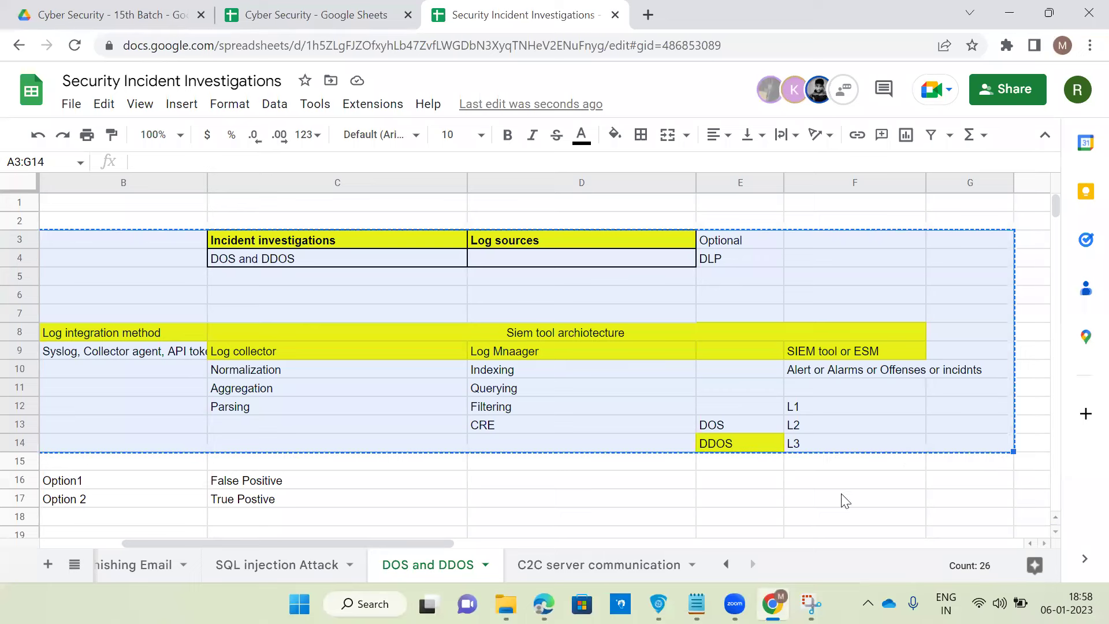
pyautogui.click(522, 563)
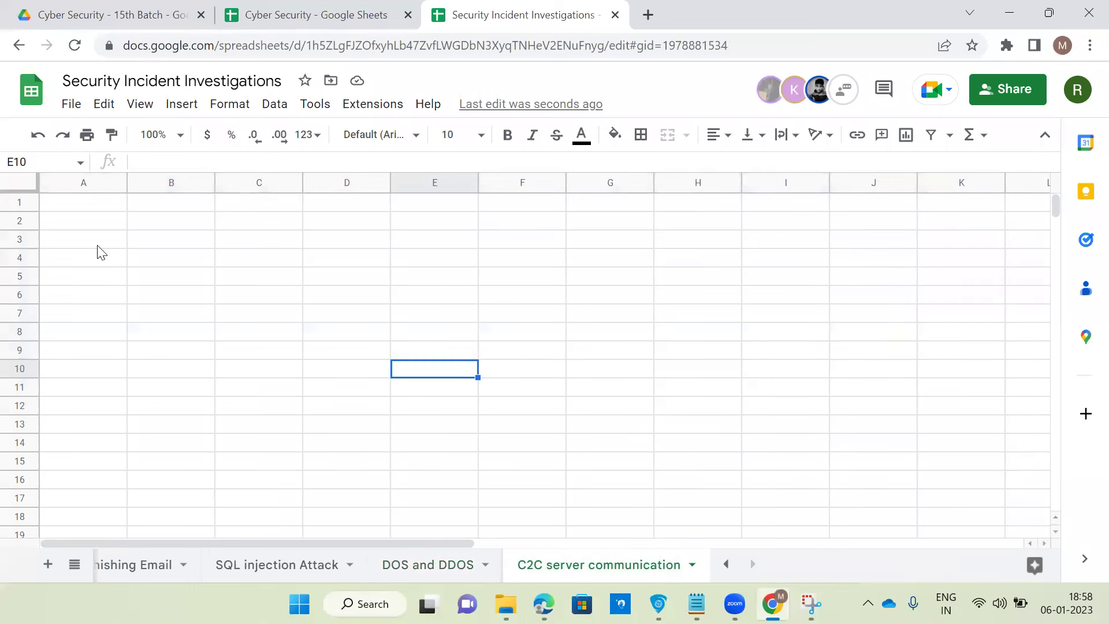
pyautogui.click(87, 223)
pyautogui.hotkey('ctrl', 'v')
# Widen columns C and D so the incident investigations and log sources headings have enough room.
pyautogui.click(347, 333)
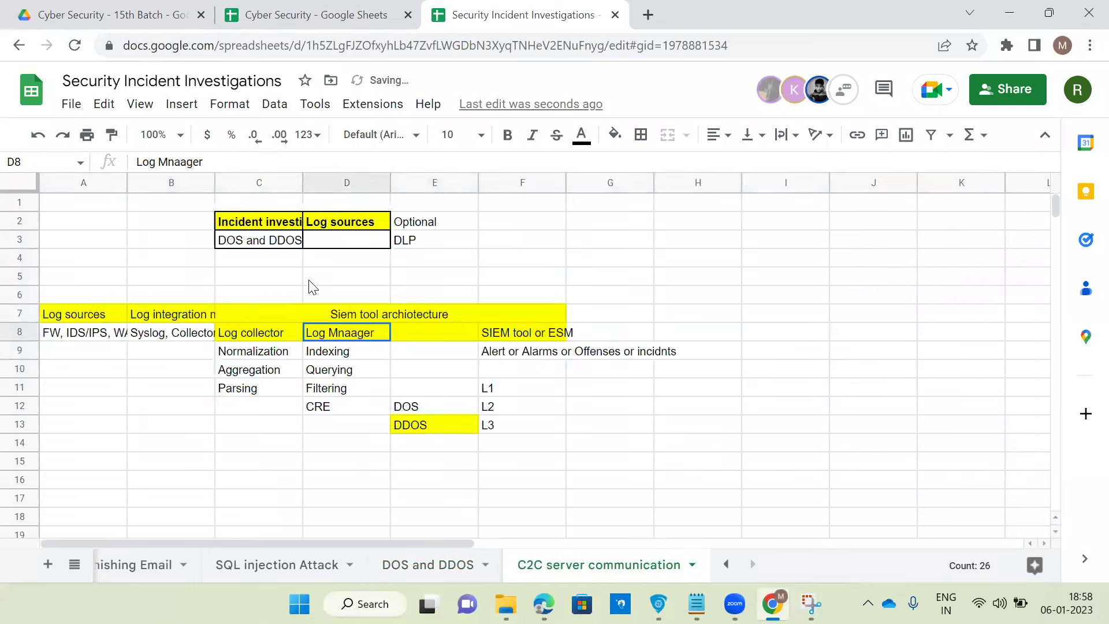
pyautogui.moveTo(303, 182); pyautogui.dragTo(423, 208)
pyautogui.moveTo(499, 182); pyautogui.dragTo(674, 182)
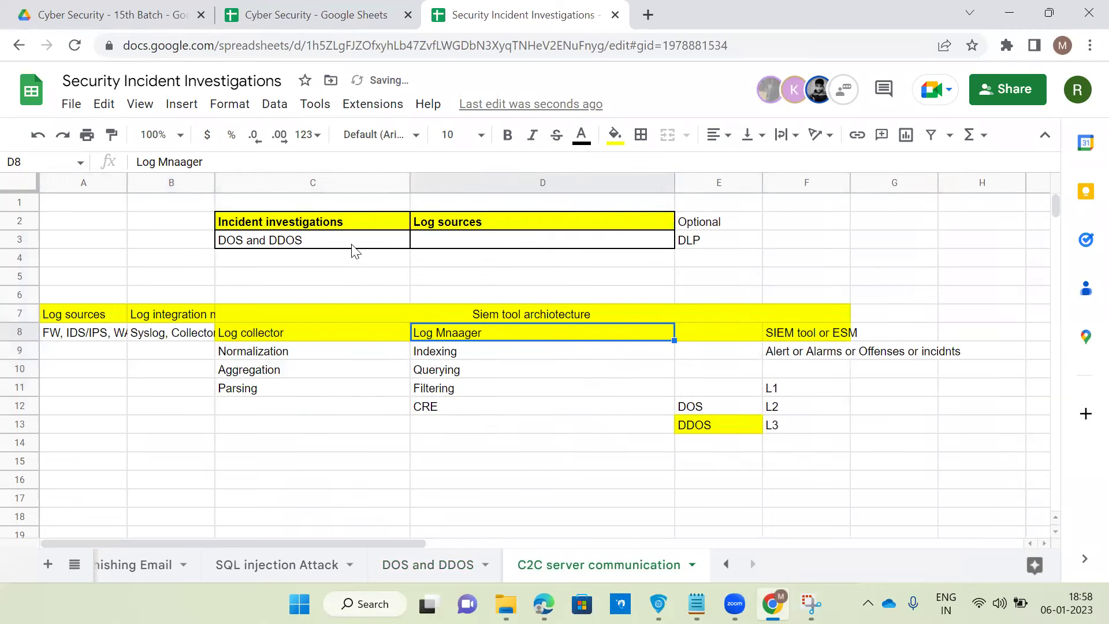
# Enter "FW, EDR," as the log sources in D3.
pyautogui.click(462, 244)
pyautogui.write('FW')
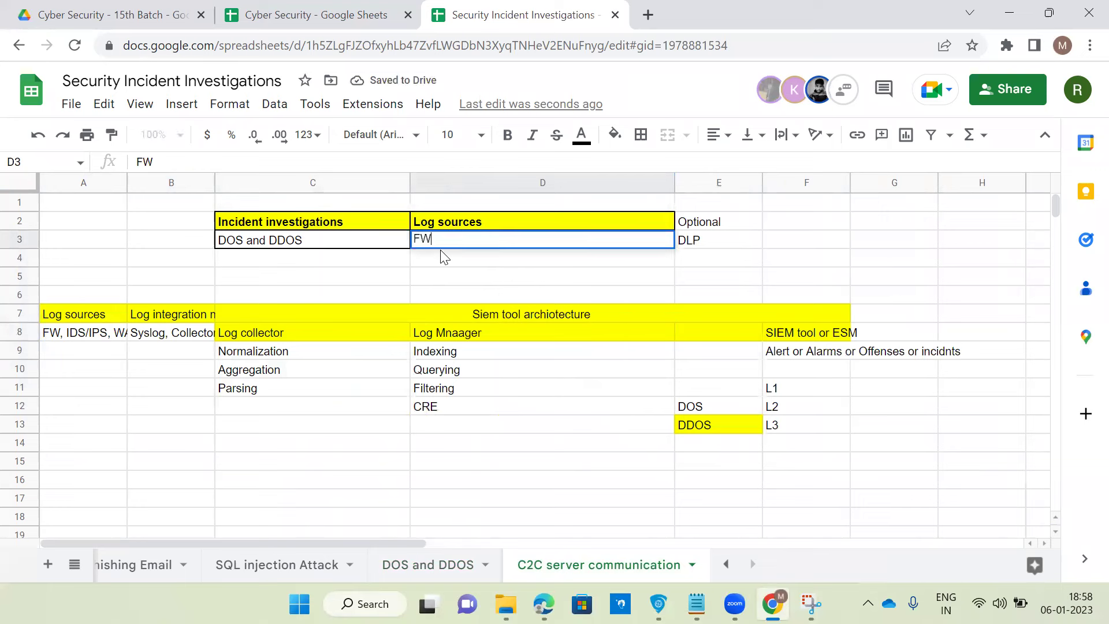
pyautogui.write(', EDR,')
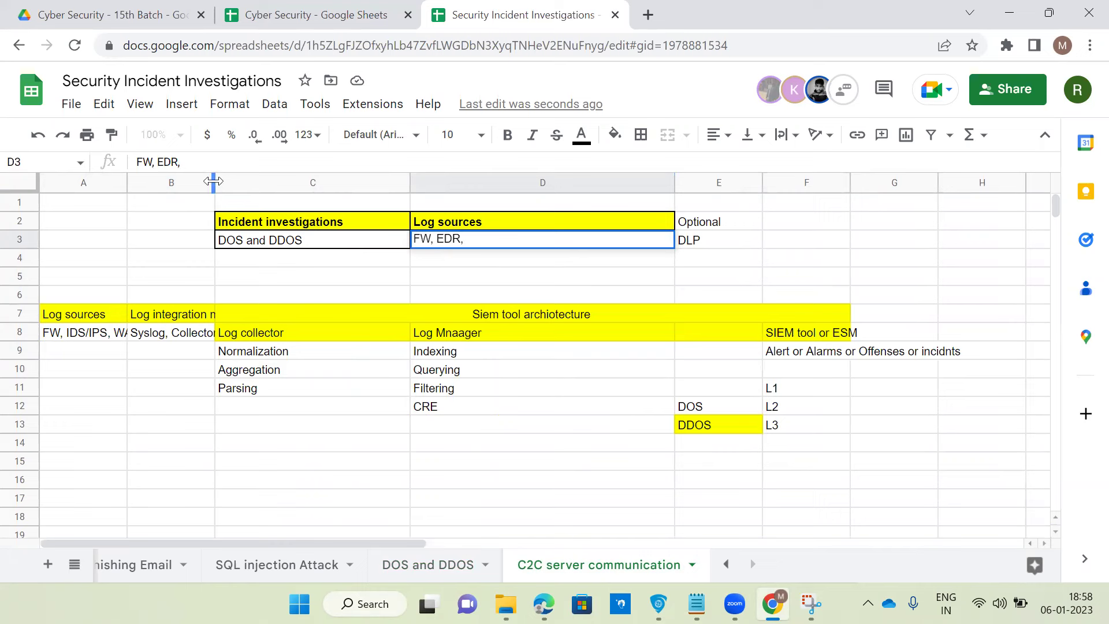
# Widen columns A and B to give the log sources and log integration method text more room.
pyautogui.moveTo(227, 175); pyautogui.dragTo(292, 180)
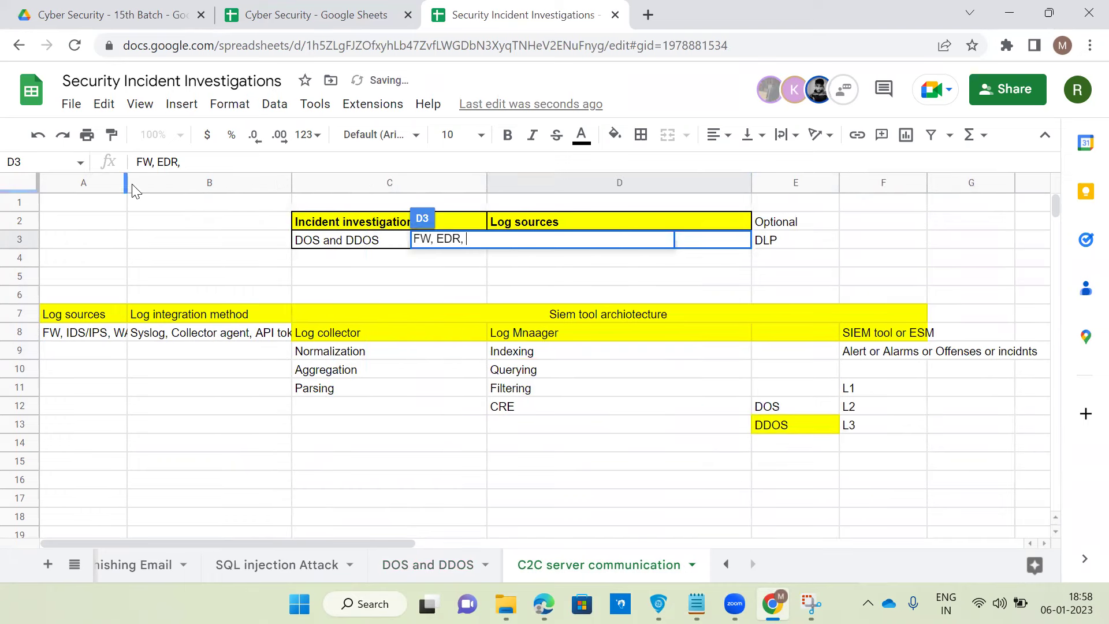
pyautogui.moveTo(126, 184); pyautogui.dragTo(200, 184)
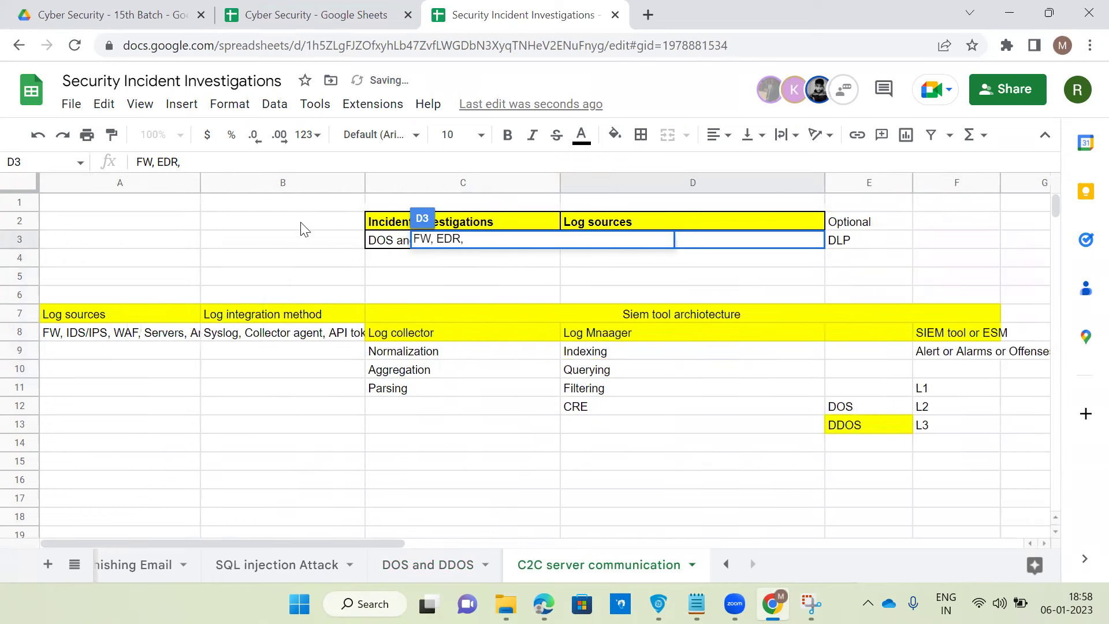
pyautogui.moveTo(364, 179); pyautogui.dragTo(415, 179)
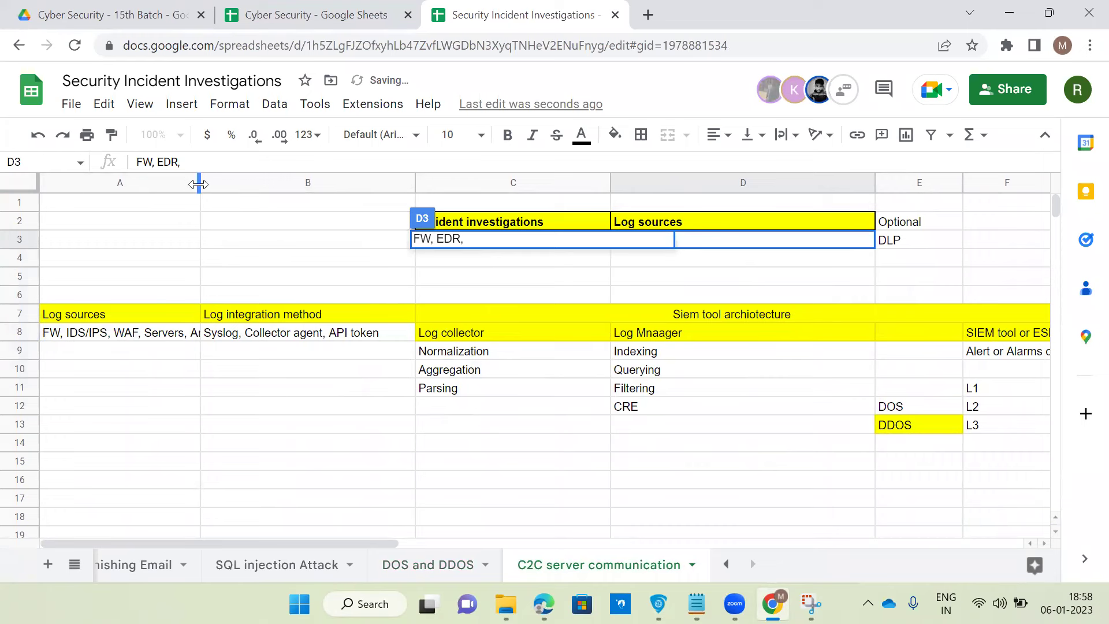
pyautogui.click(230, 239)
pyautogui.moveTo(204, 182); pyautogui.dragTo(247, 181)
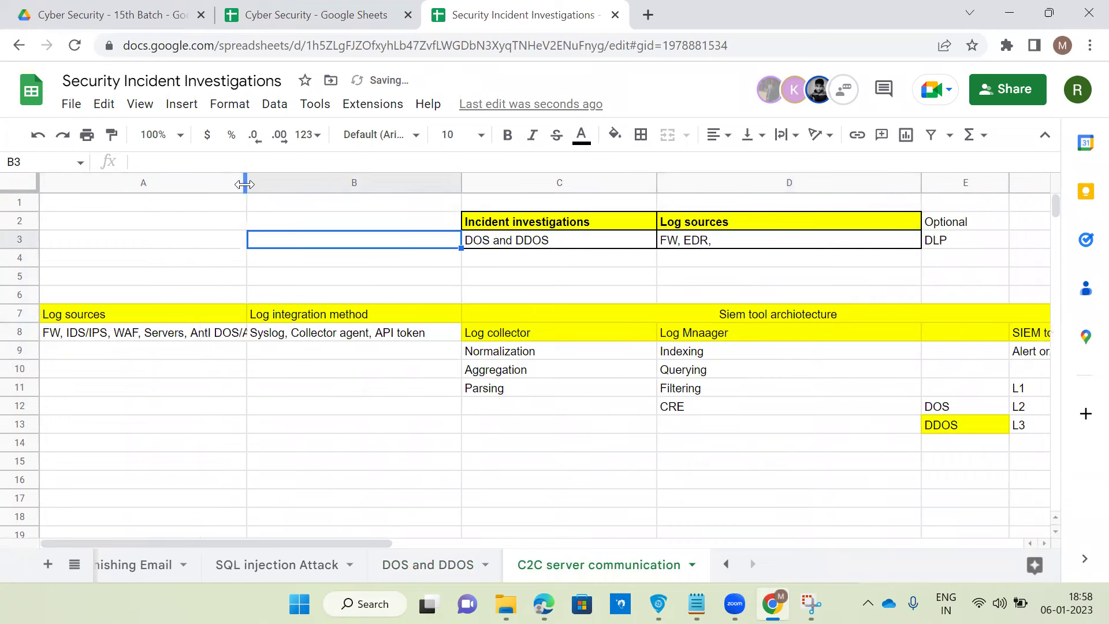
# Add "Email GW" to the log sources in D3 so the cell reads "FW, EDR, Email GW".
pyautogui.doubleClick(707, 241)
pyautogui.write('E')
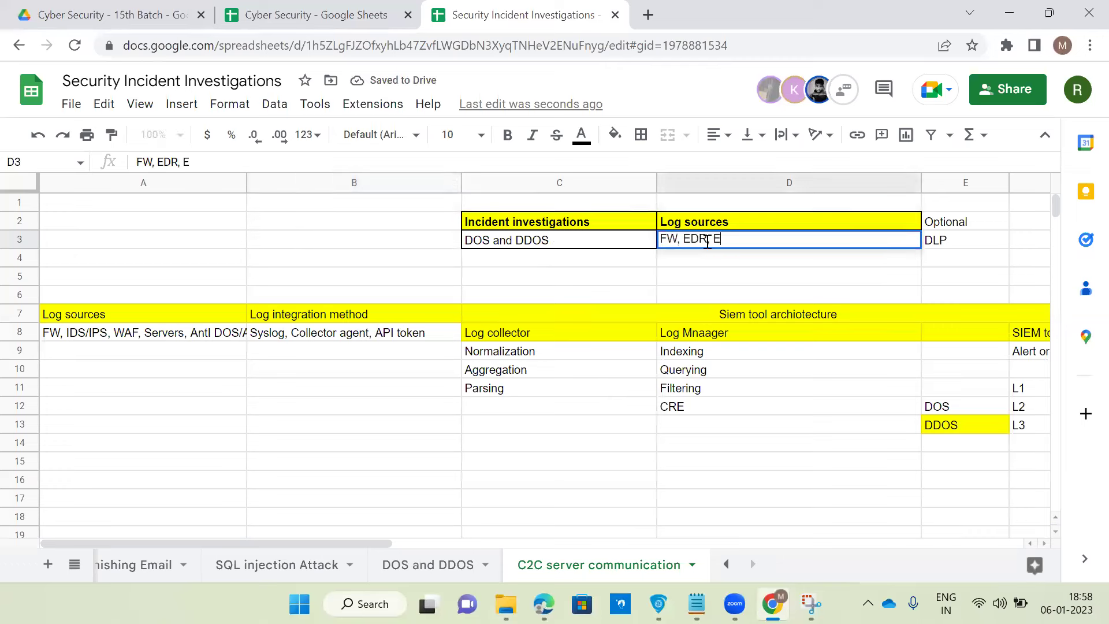
pyautogui.write('mail GW')
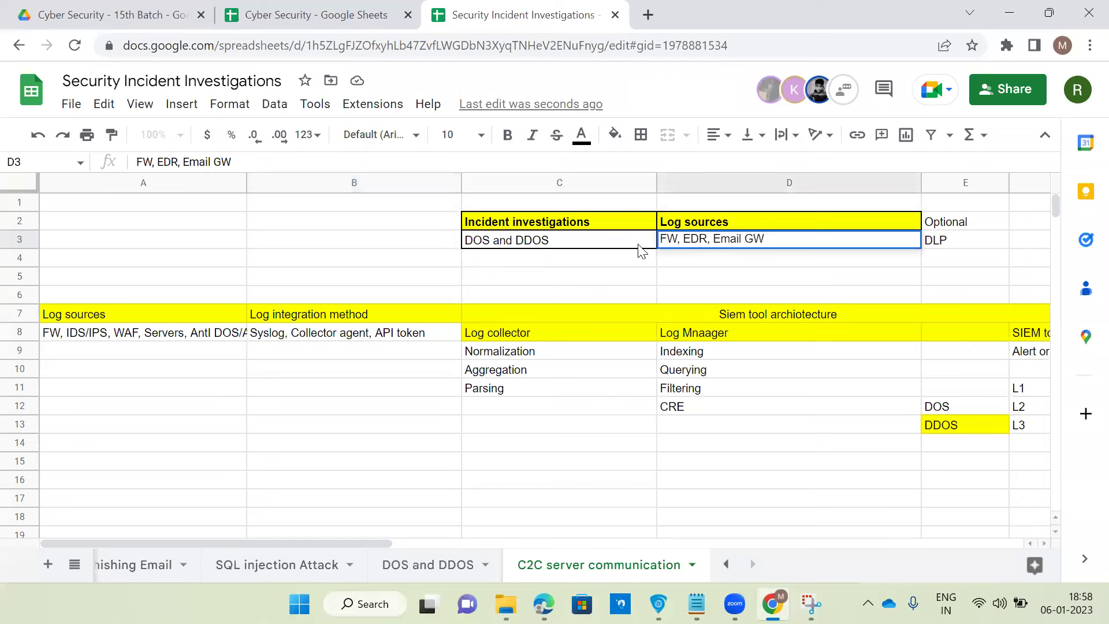
# Clear the "DOS and DDOS" entry from C3 under Incident investigations.
pyautogui.click(567, 243)
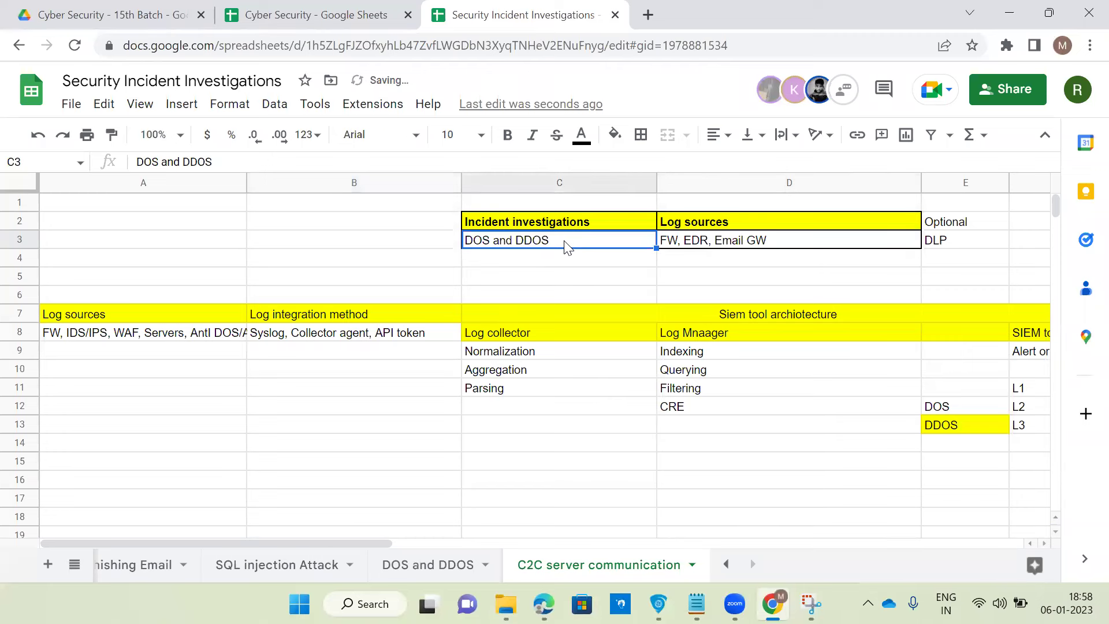
pyautogui.press('Delete')
pyautogui.doubleClick(566, 242)
pyautogui.write('C2')
pyautogui.press('BackSpace')
pyautogui.press('BackSpace')
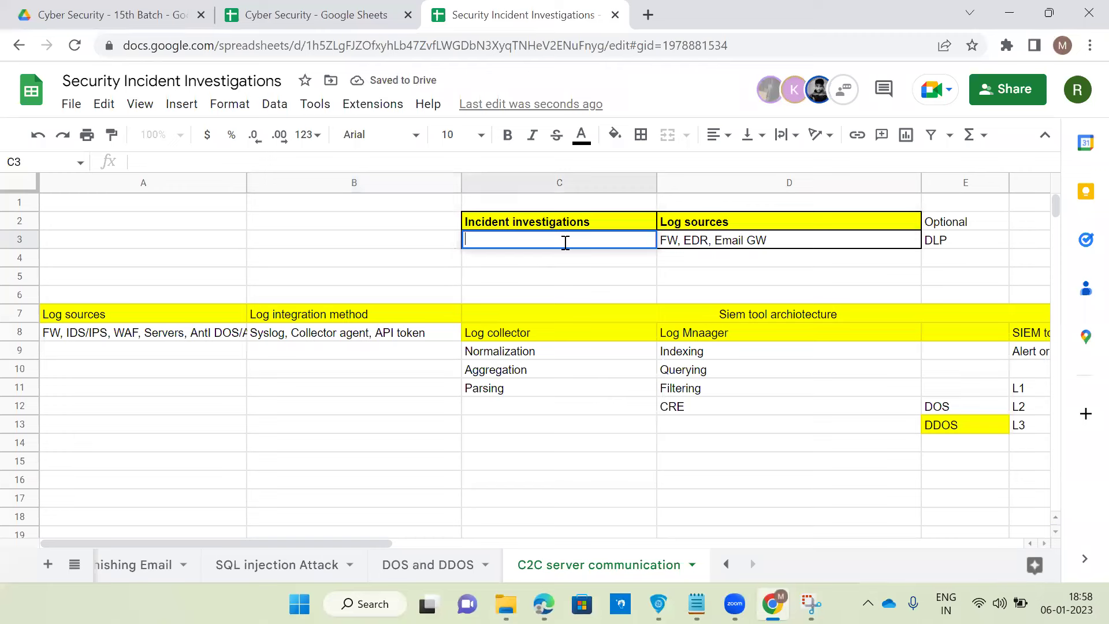
# Insert "IDS/IPS, " at the start of the D3 log sources, before "FW".
pyautogui.click(664, 243)
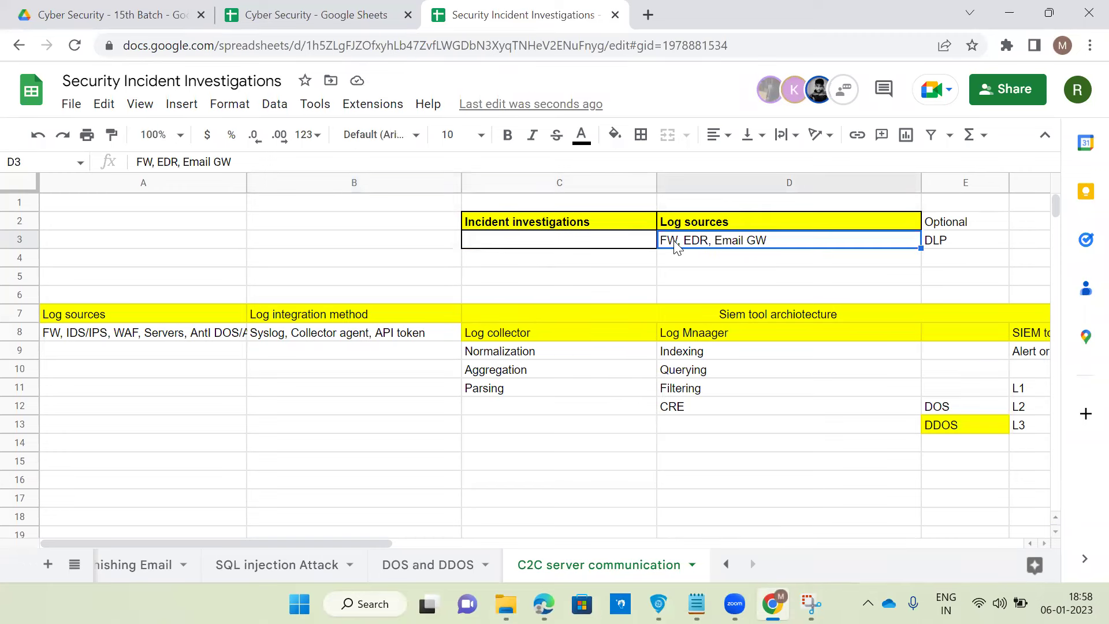
pyautogui.doubleClick(660, 240)
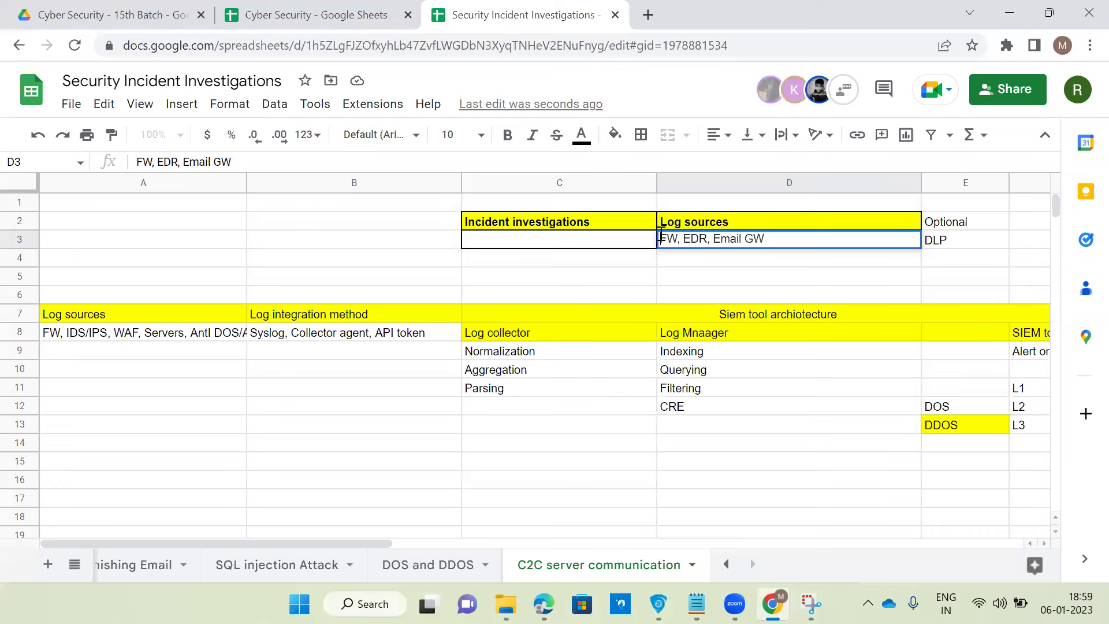
pyautogui.write('ids')
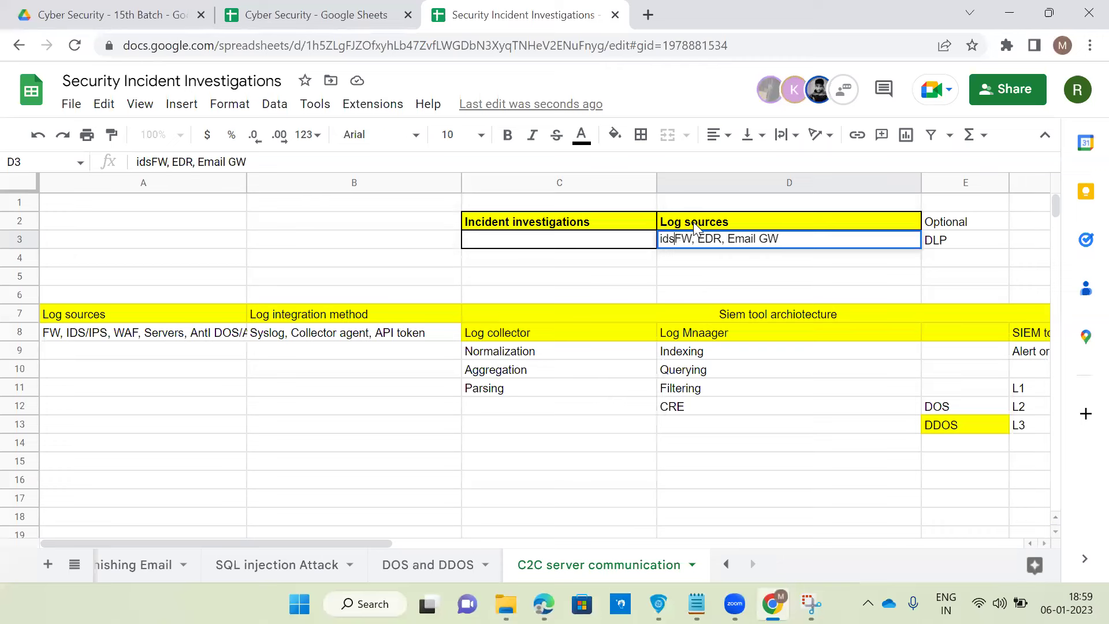
pyautogui.press('BackSpace')
pyautogui.press('BackSpace')
pyautogui.press('BackSpace')
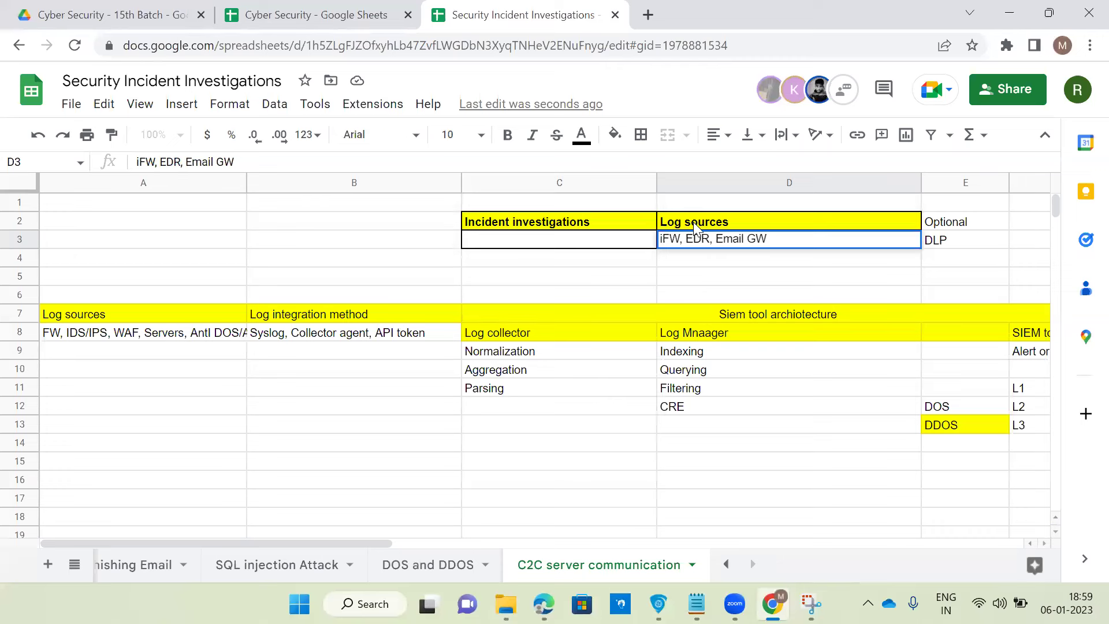
pyautogui.write('IDS/IPS')
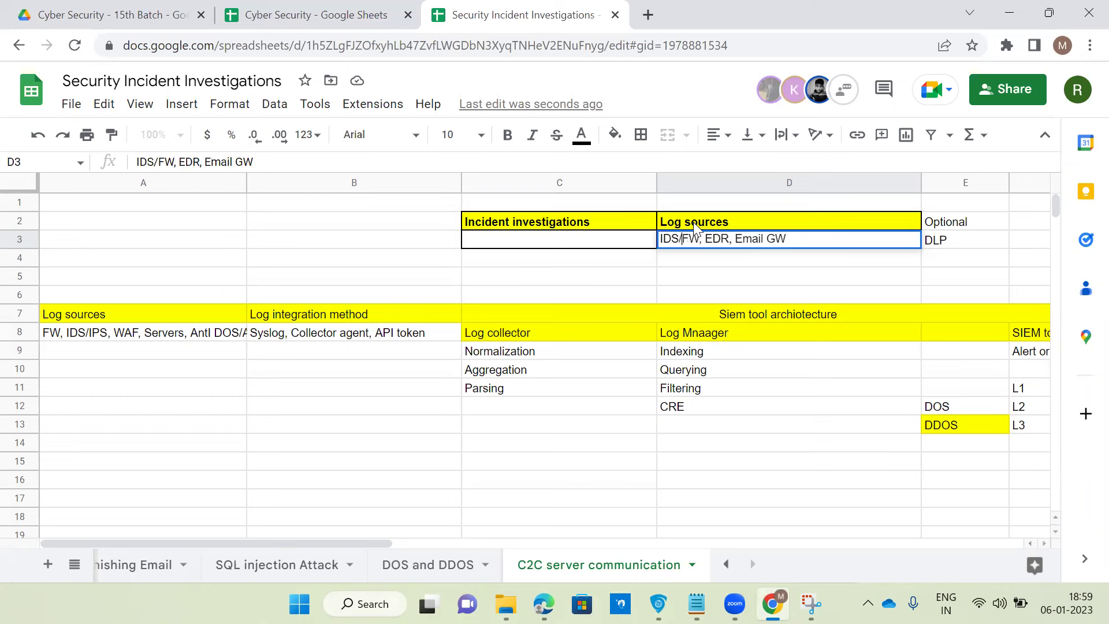
pyautogui.write(',')
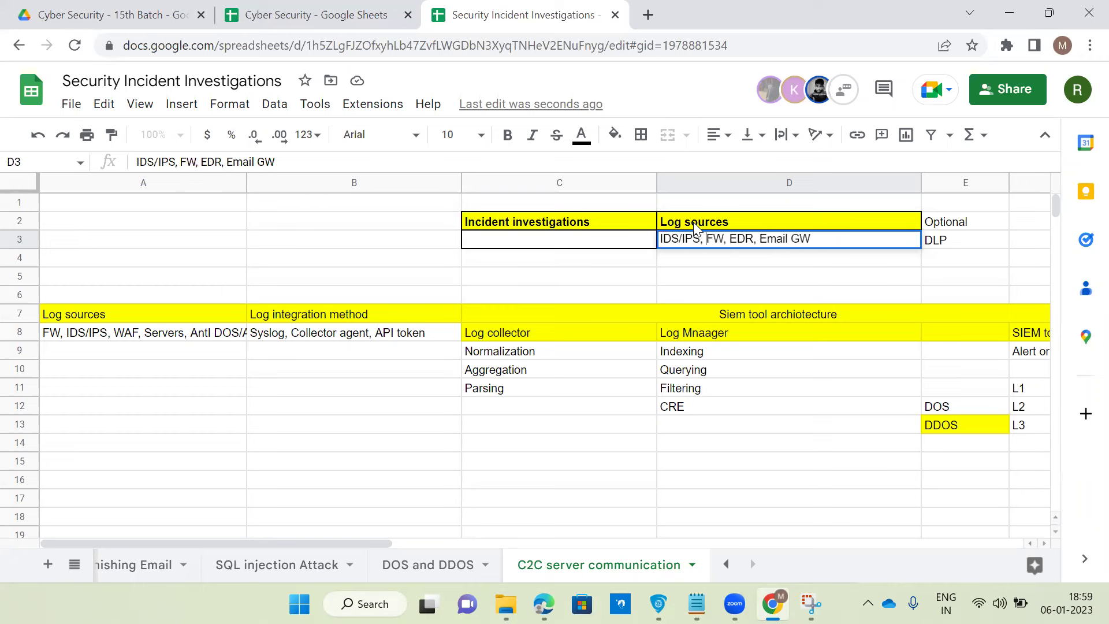
pyautogui.click(633, 278)
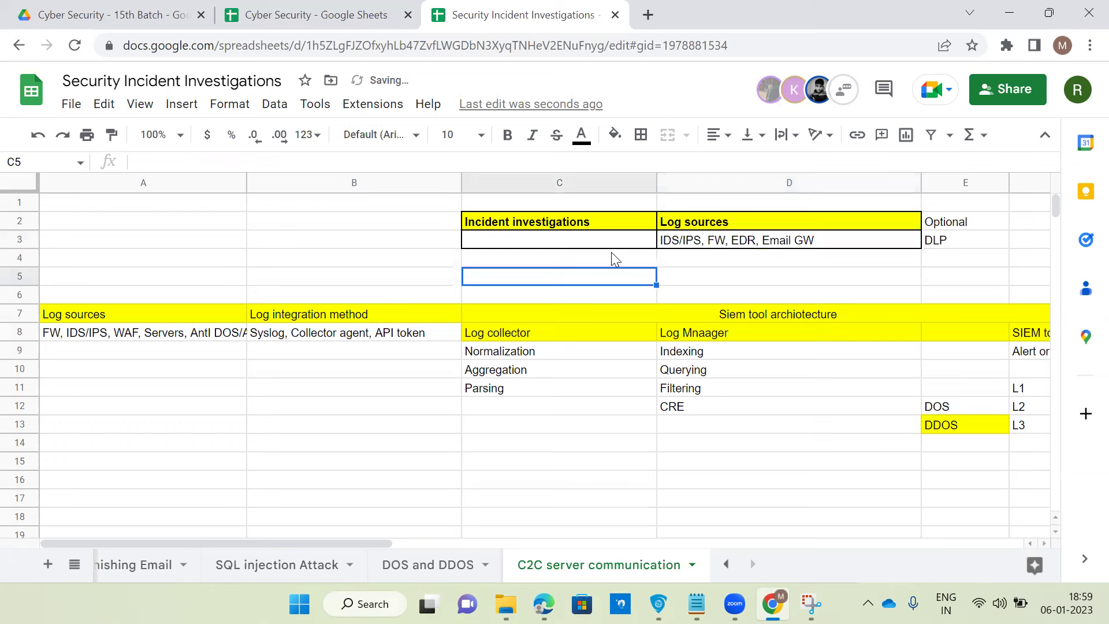
# Copy the text of investigation 9 on command and control server contact, without its number, from C12 of the Incident Investigations sheet.
pyautogui.click(607, 246)
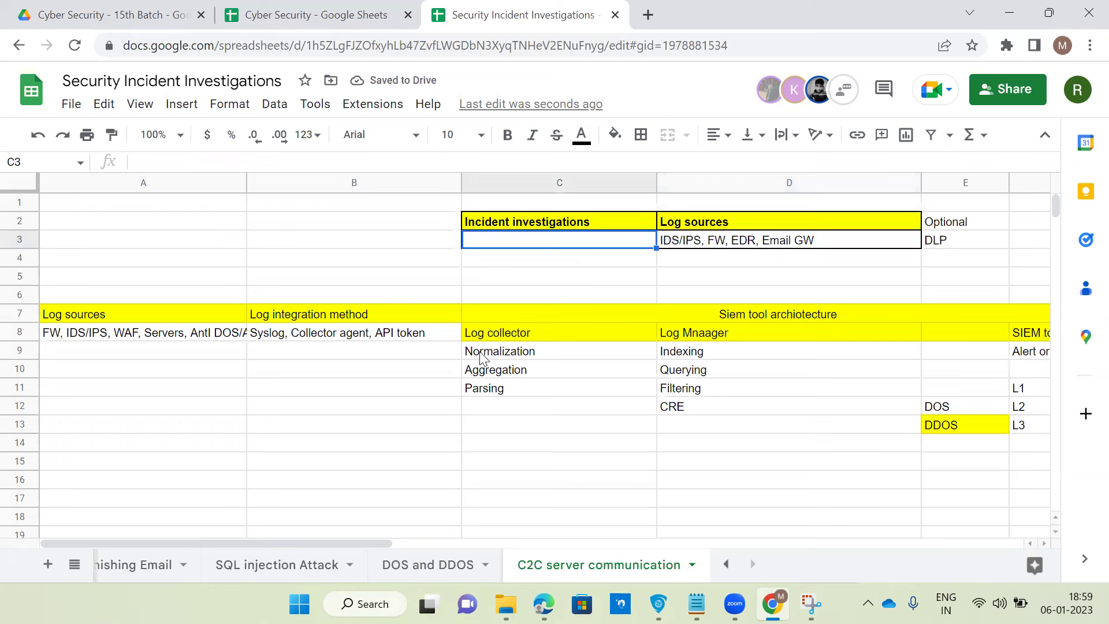
pyautogui.click(726, 565)
pyautogui.click(726, 565)
pyautogui.click(726, 564)
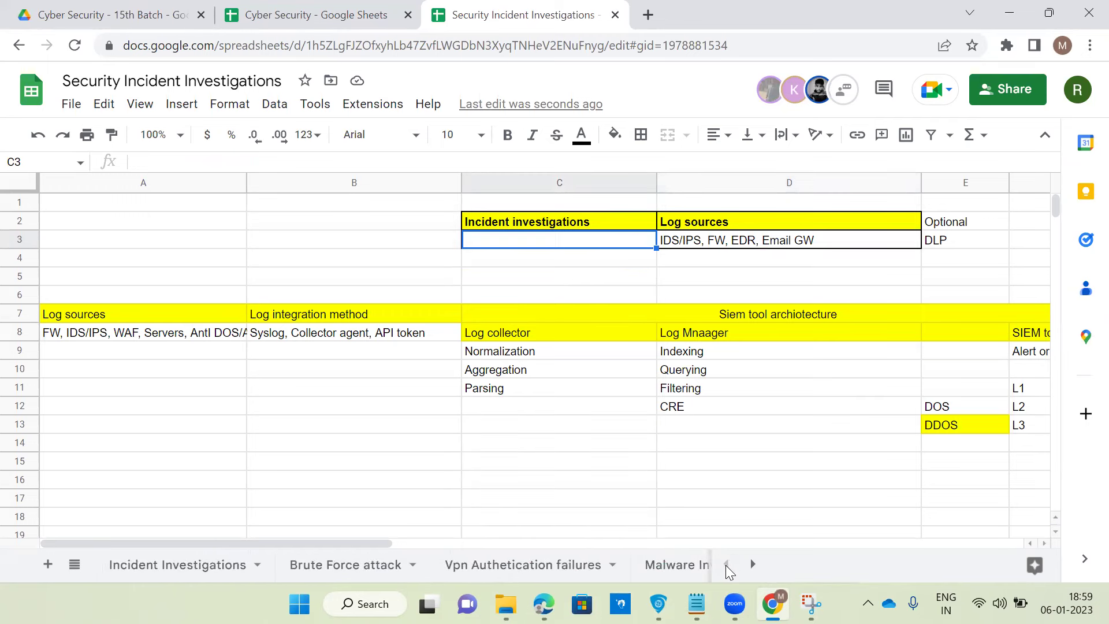
pyautogui.click(107, 565)
pyautogui.click(362, 353)
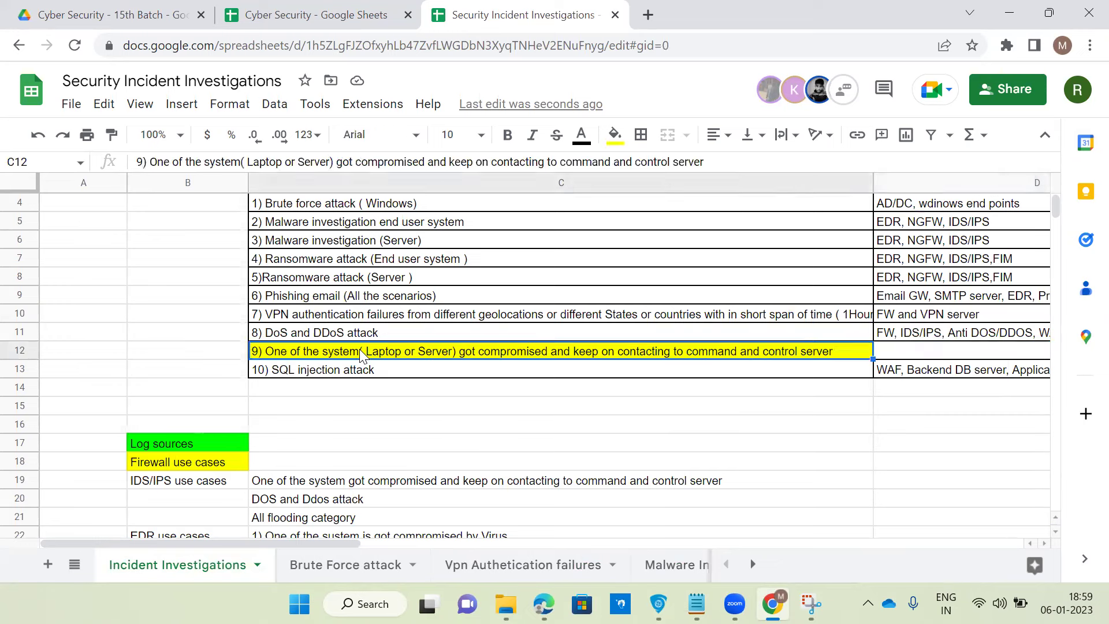
pyautogui.doubleClick(363, 354)
pyautogui.click(268, 352)
pyautogui.moveTo(268, 352); pyautogui.dragTo(847, 345)
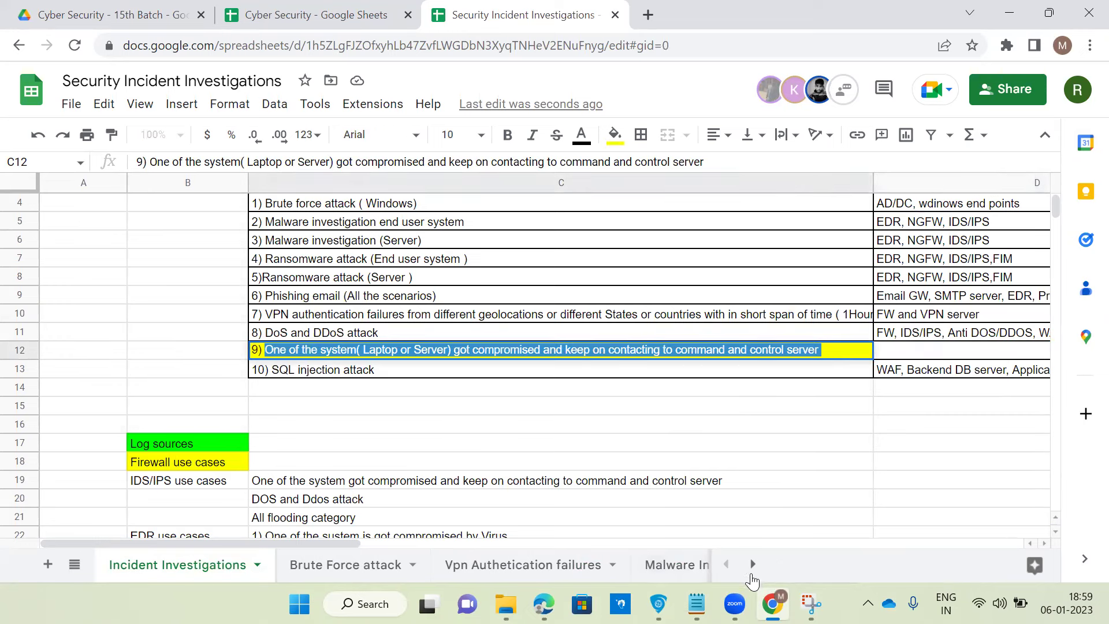
# Paste the copied incident description into C3 of the C2C server communication sheet.
pyautogui.click(753, 565)
pyautogui.click(754, 565)
pyautogui.click(634, 562)
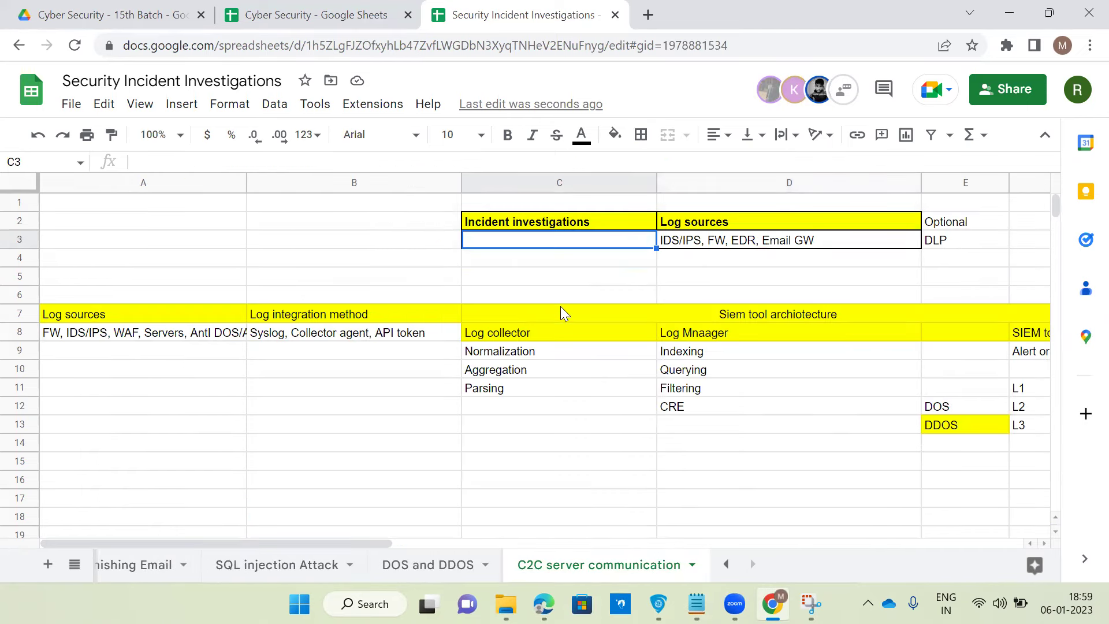
pyautogui.doubleClick(519, 242)
pyautogui.write('One of the system( Laptop or Server)')
pyautogui.click(508, 377)
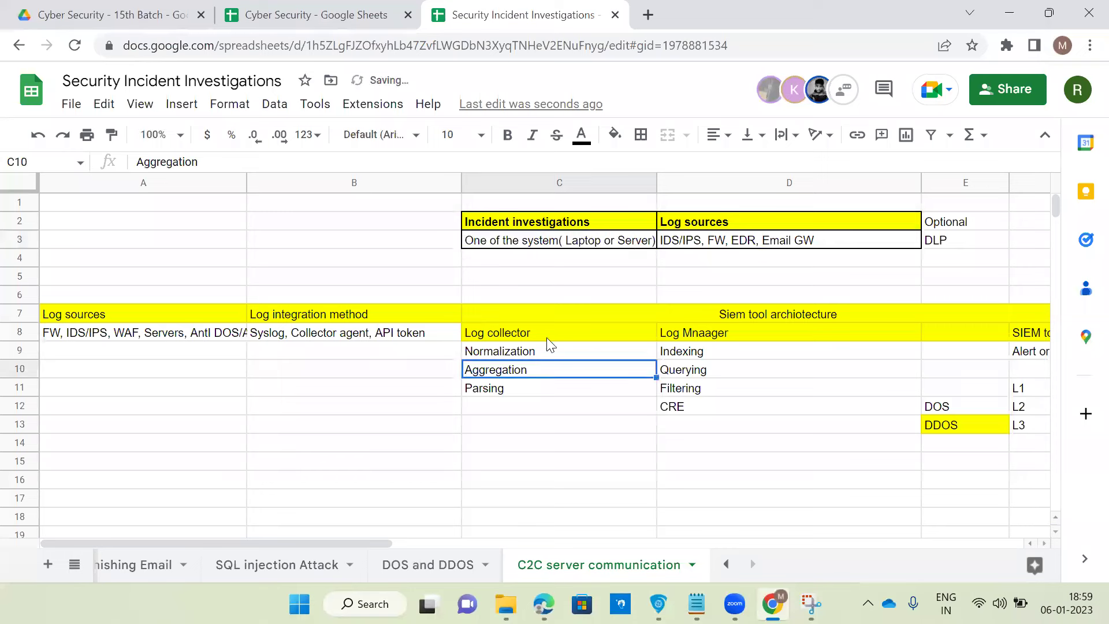
pyautogui.click(650, 277)
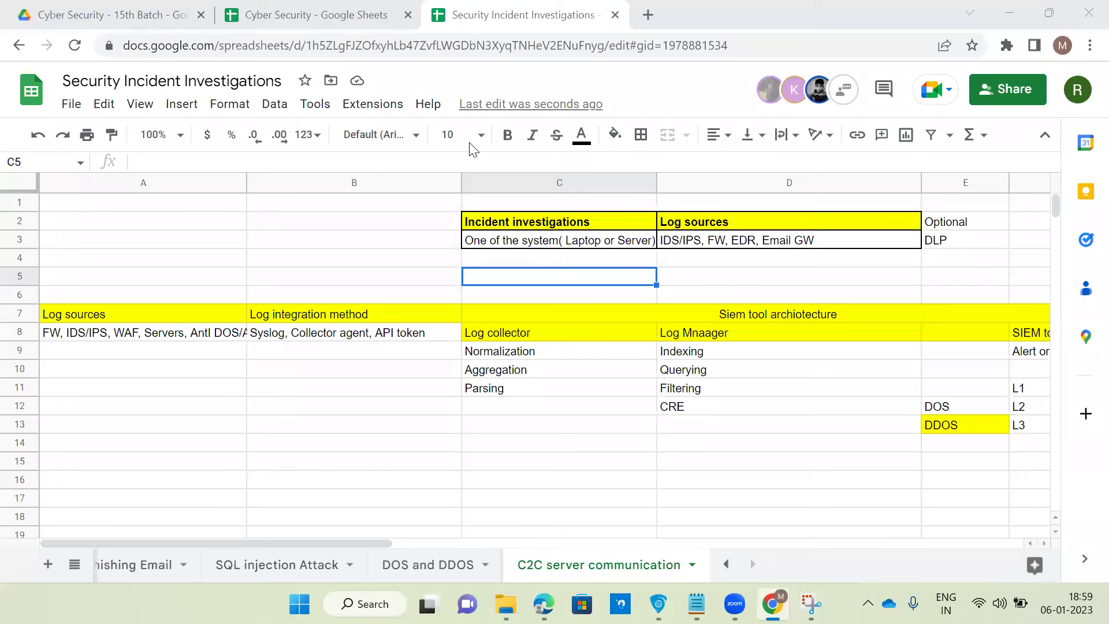
# Copy the log sources in D3 and paste them over the list in A8.
pyautogui.click(377, 407)
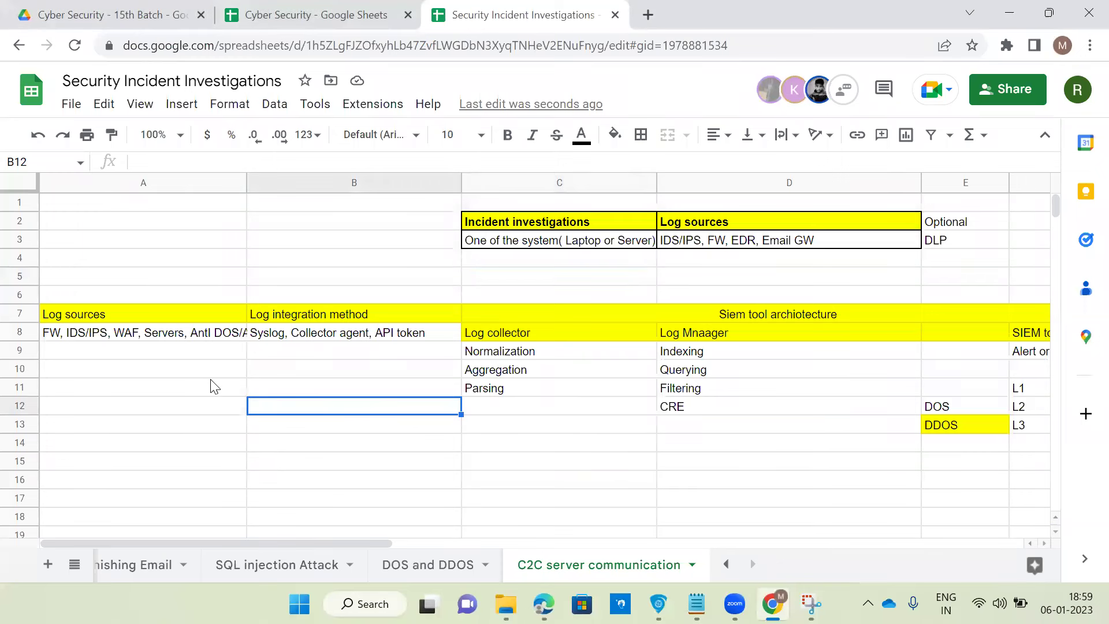
pyautogui.click(281, 337)
pyautogui.click(705, 246)
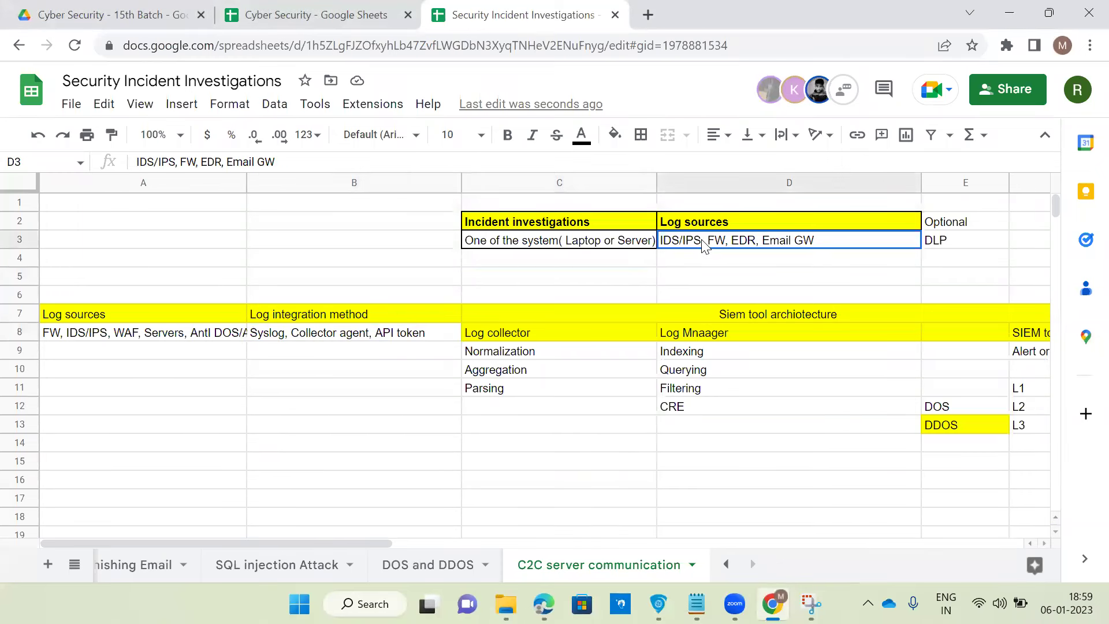
pyautogui.hotkey('ctrl', 'c')
pyautogui.click(134, 340)
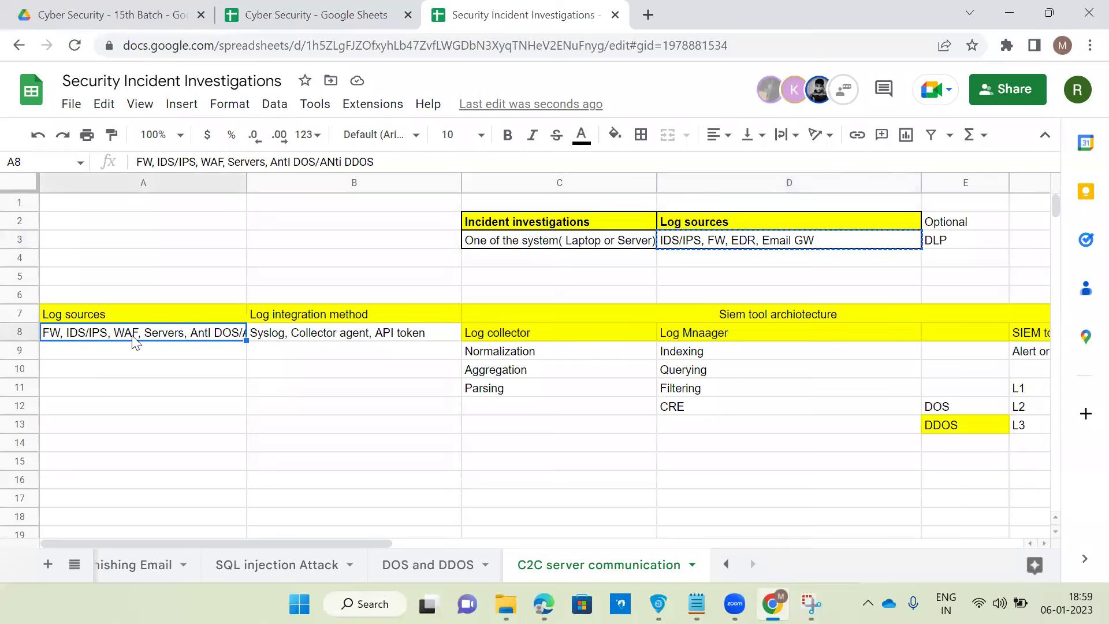
pyautogui.hotkey('ctrl', 'v')
pyautogui.click(193, 441)
# Replace the log integration method in B8 with "Syslog, API token".
pyautogui.click(306, 343)
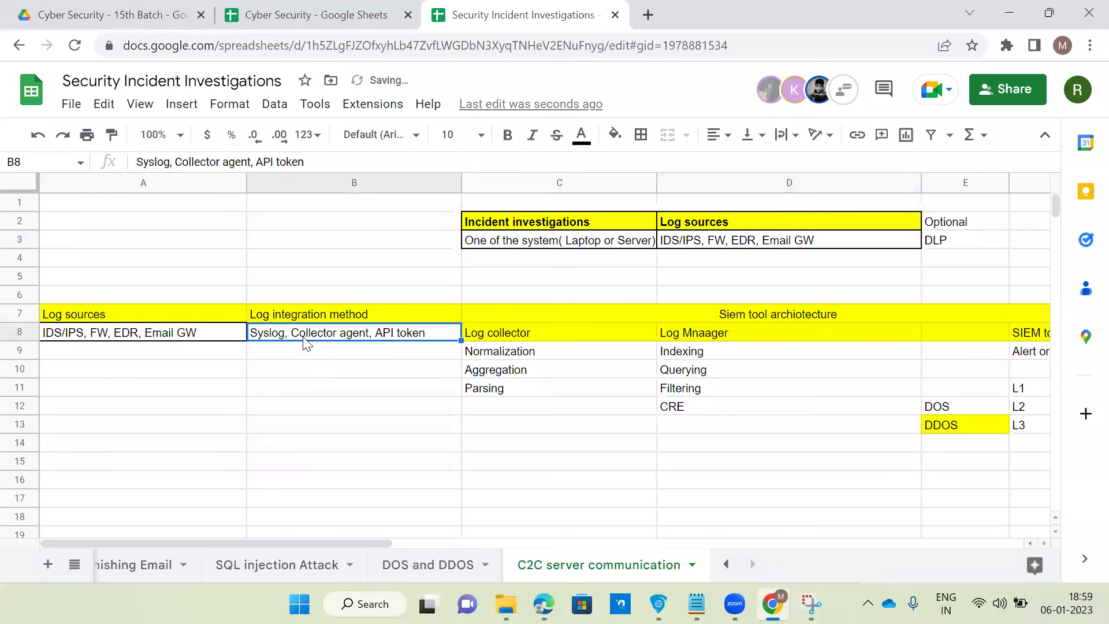
pyautogui.press('Delete')
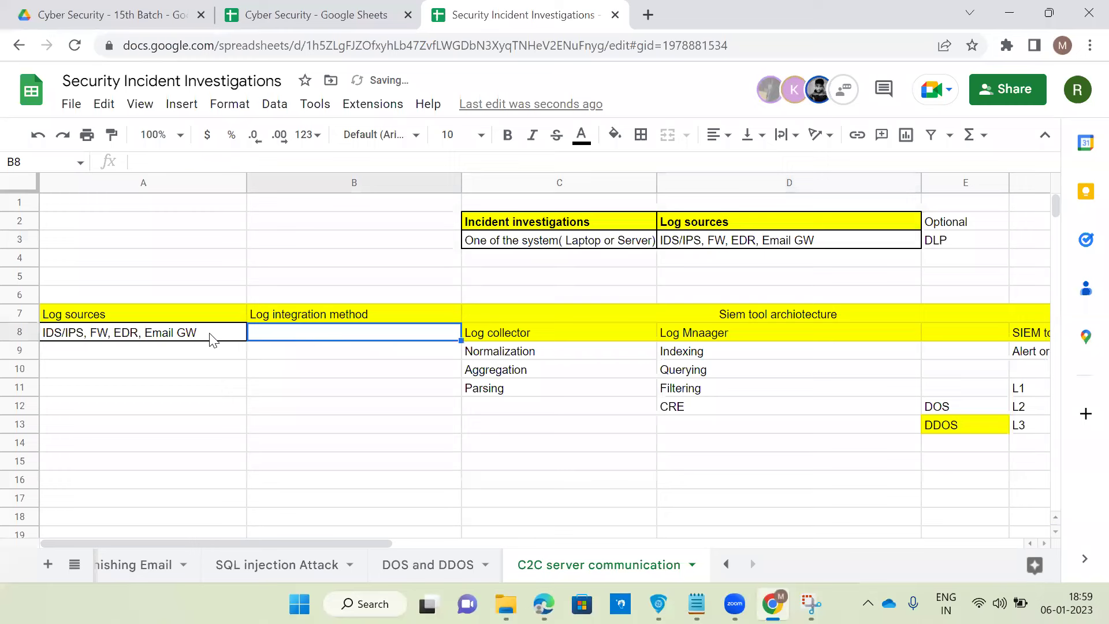
pyautogui.doubleClick(251, 334)
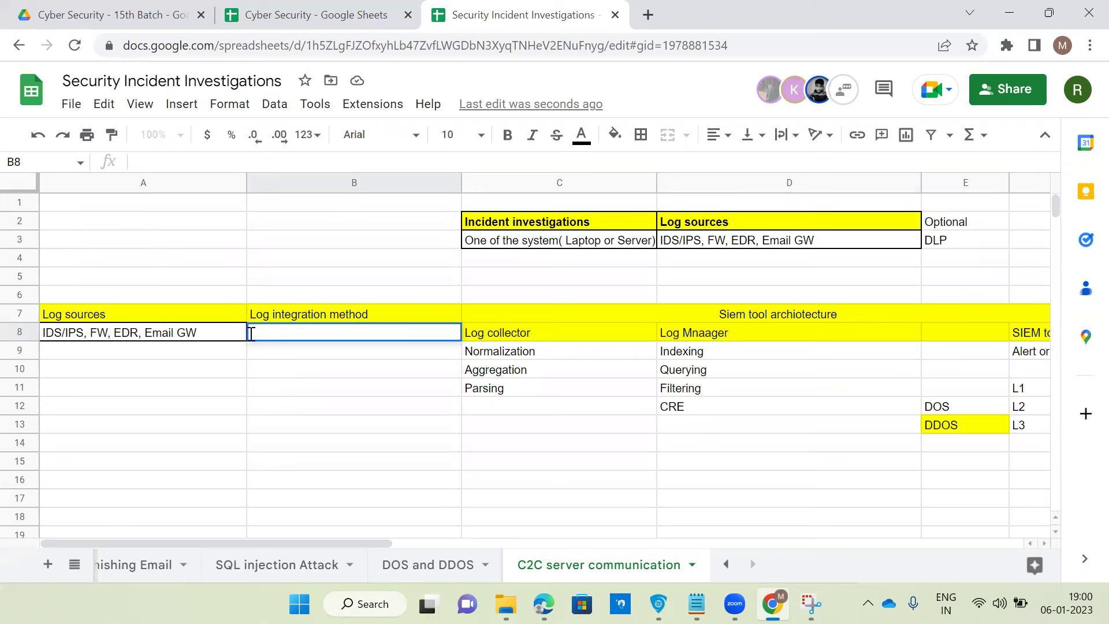
pyautogui.write('yslog,')
pyautogui.write('API to')
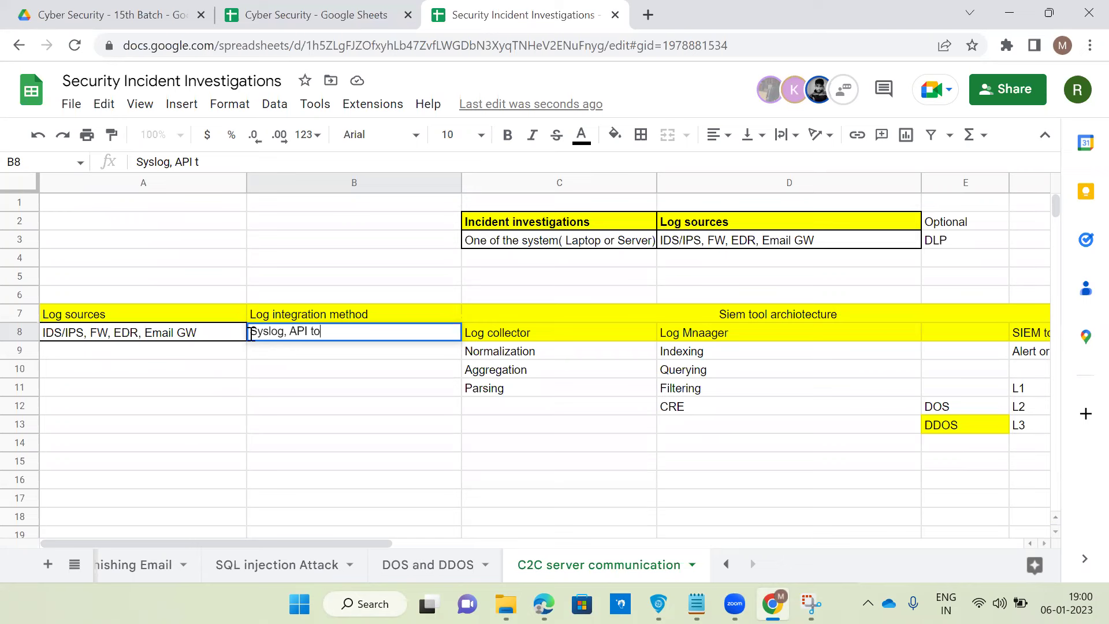
pyautogui.write('kem')
pyautogui.press('BackSpace')
pyautogui.write('n,')
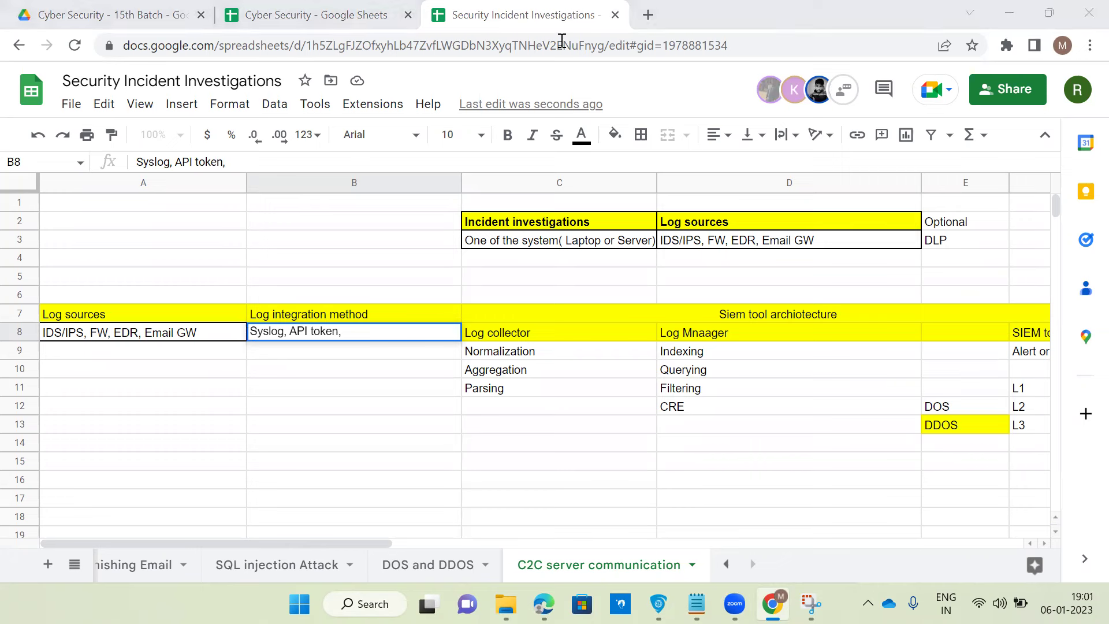
pyautogui.click(359, 338)
pyautogui.press('BackSpace')
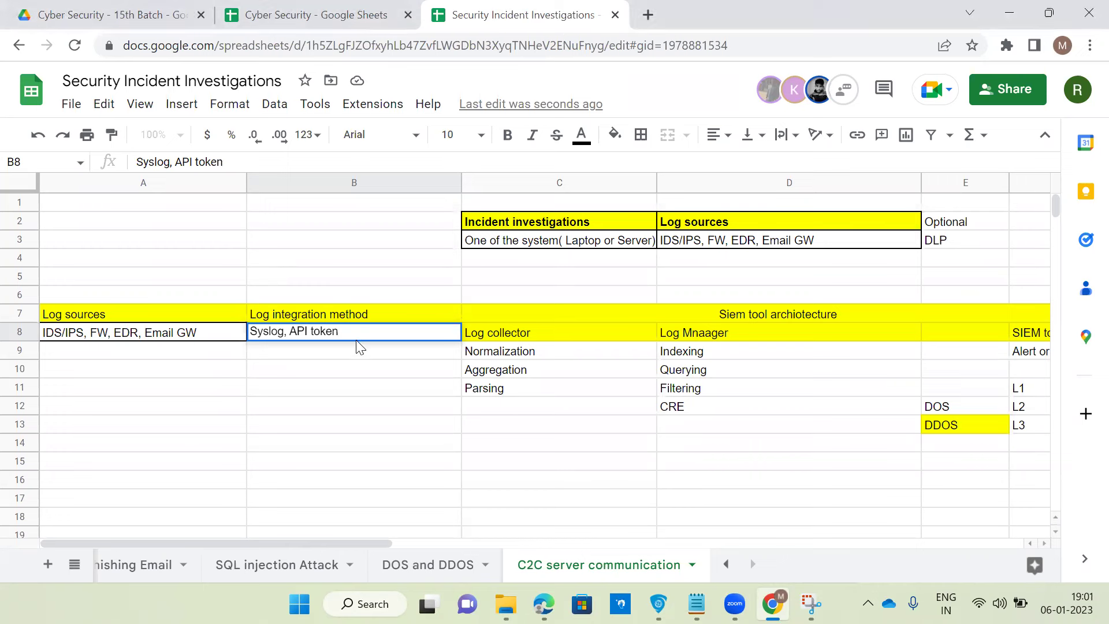
pyautogui.click(479, 422)
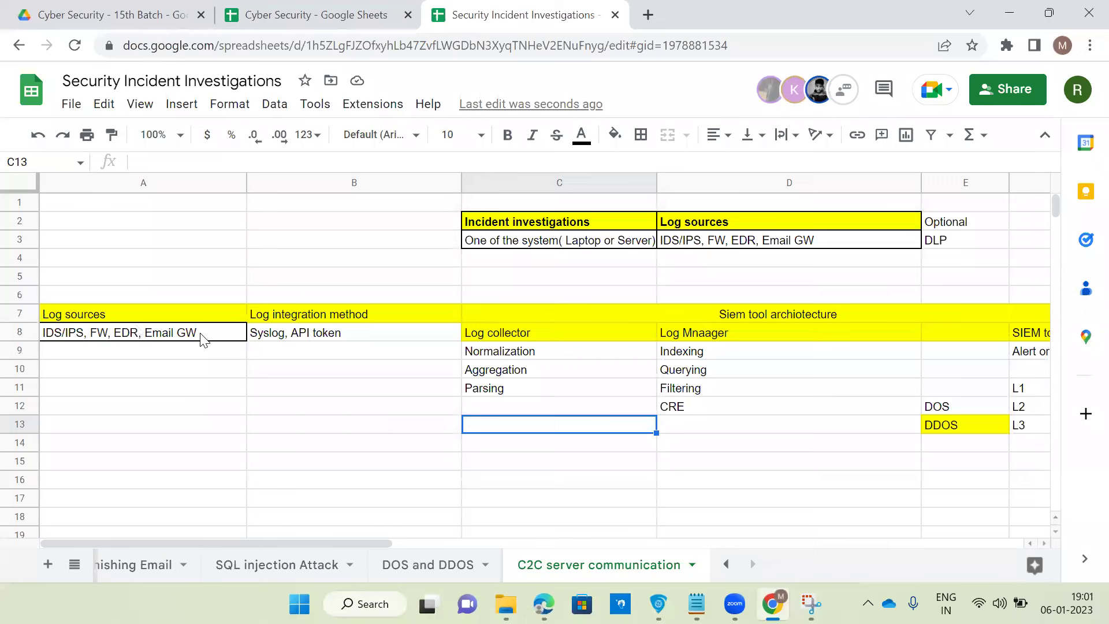
# Clear the DOS and DDOS entries beside CRE in E12:E13.
pyautogui.moveTo(500, 354); pyautogui.dragTo(498, 391)
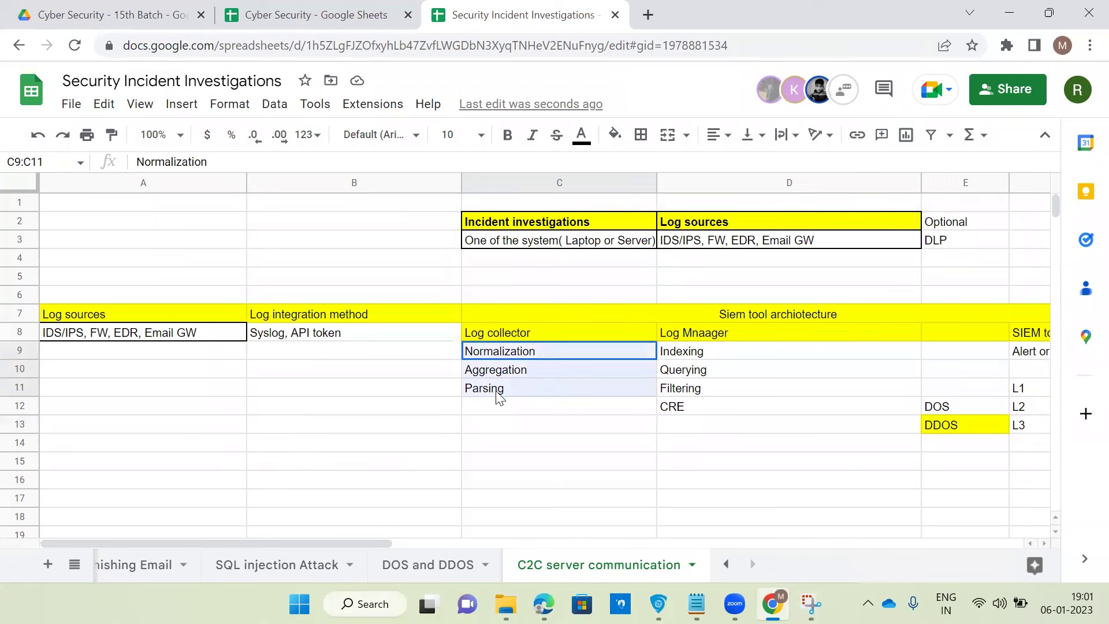
pyautogui.moveTo(711, 353); pyautogui.dragTo(711, 386)
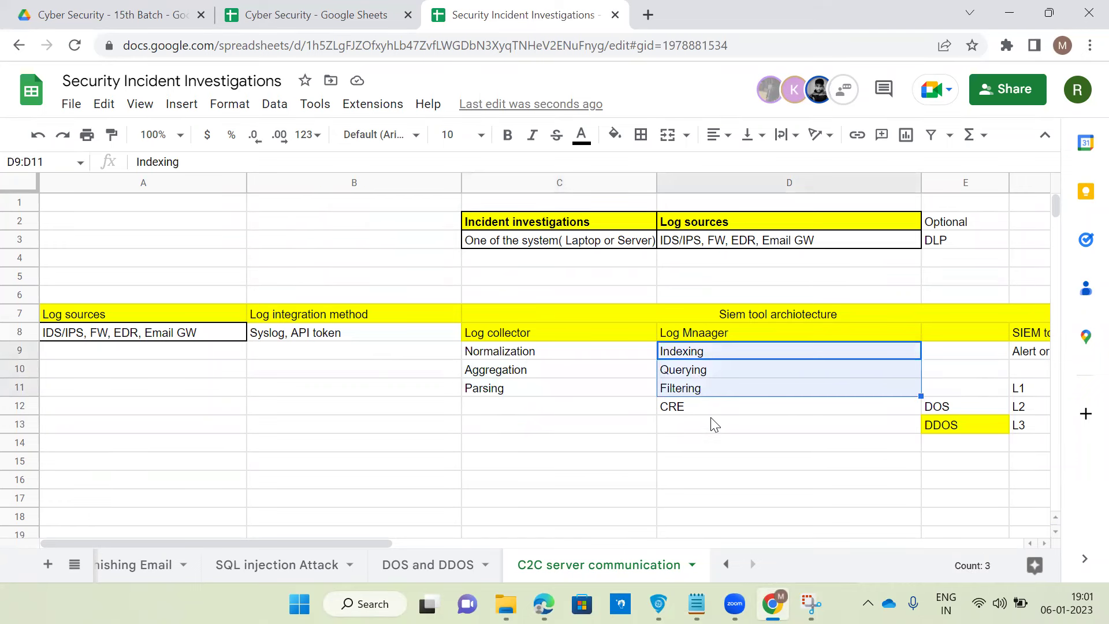
pyautogui.click(732, 411)
pyautogui.moveTo(932, 413); pyautogui.dragTo(959, 427)
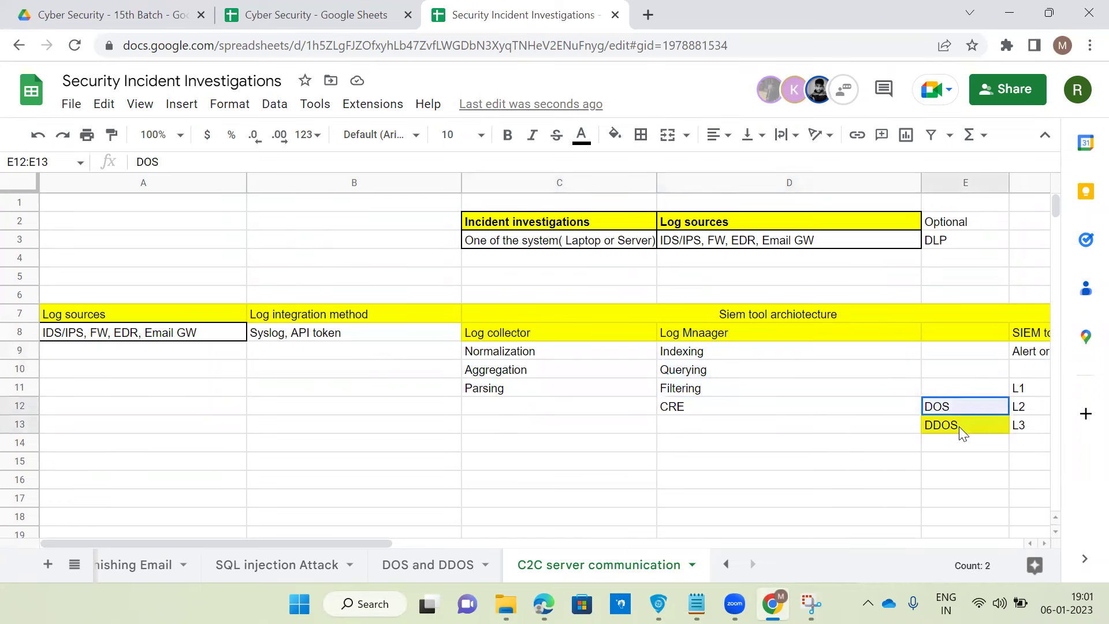
pyautogui.press('Delete')
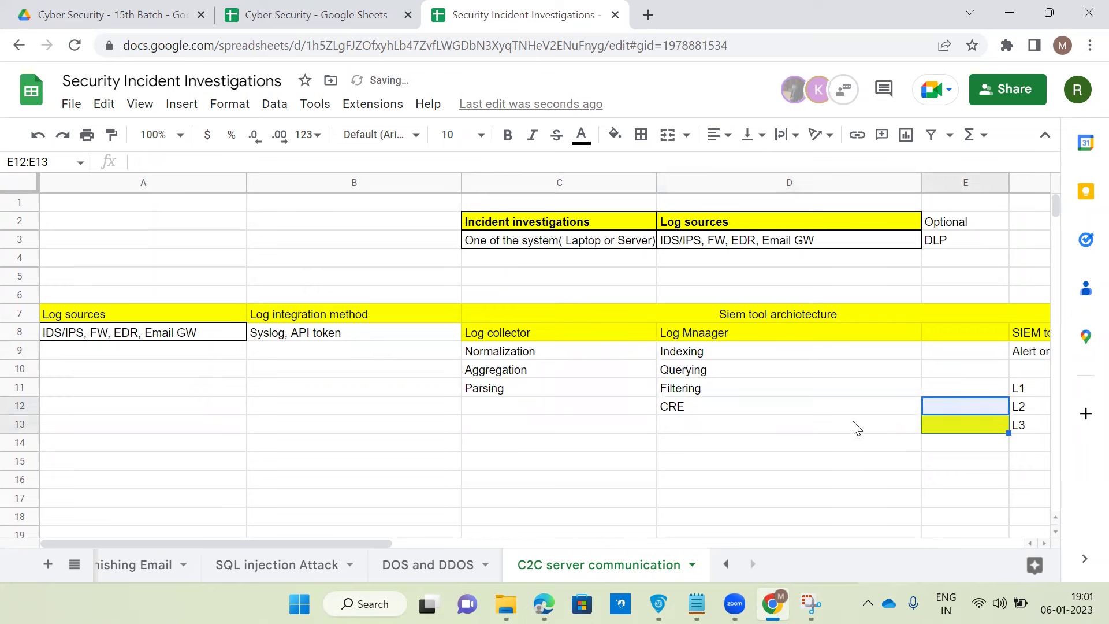
# Enter "C2C coomunicatio" in E12 beside CRE.
pyautogui.click(940, 406)
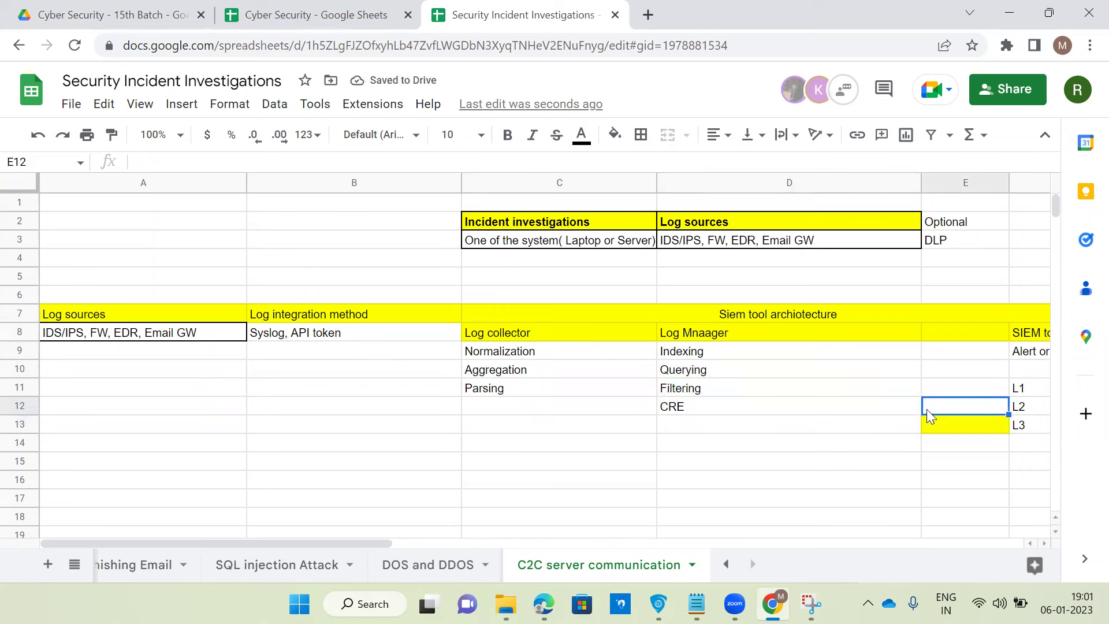
pyautogui.write('C2')
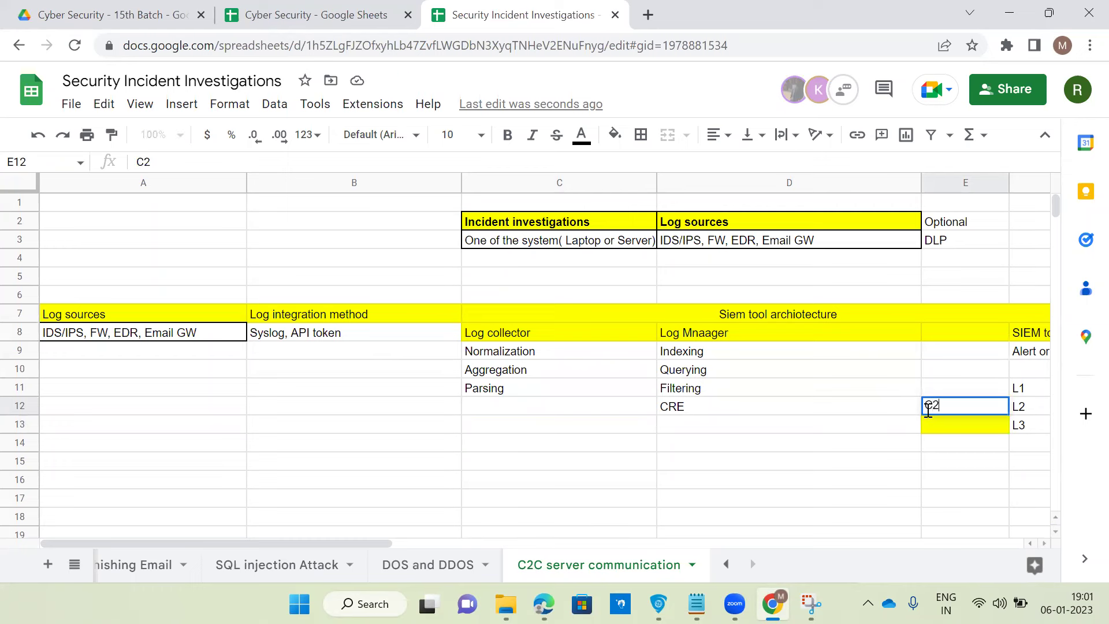
pyautogui.write('C coomunicatio')
pyautogui.press('Return')
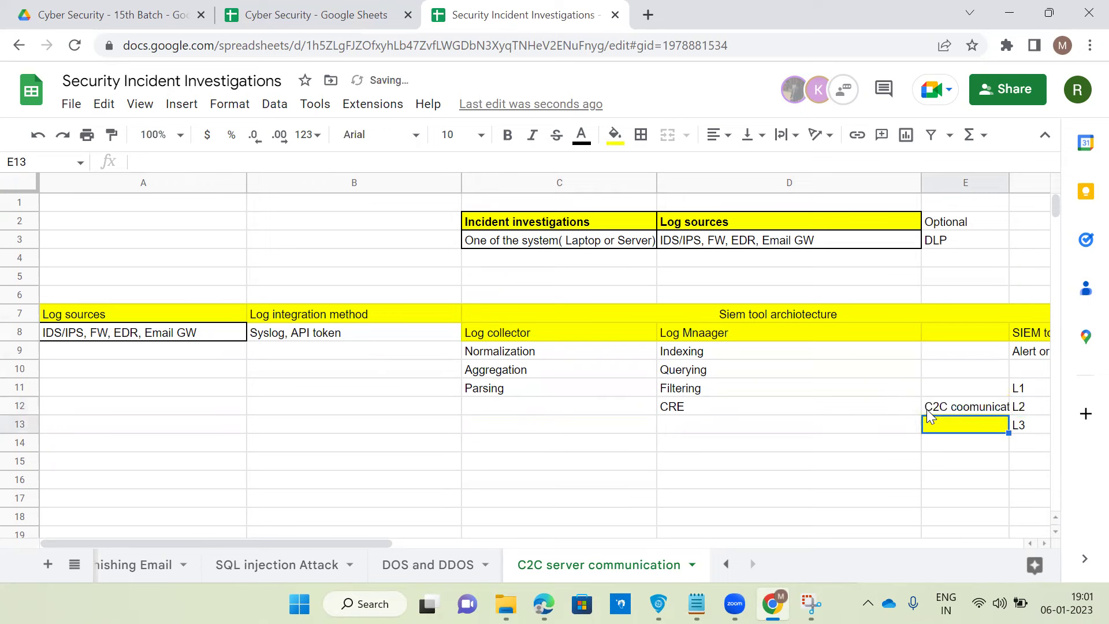
pyautogui.press('Right')
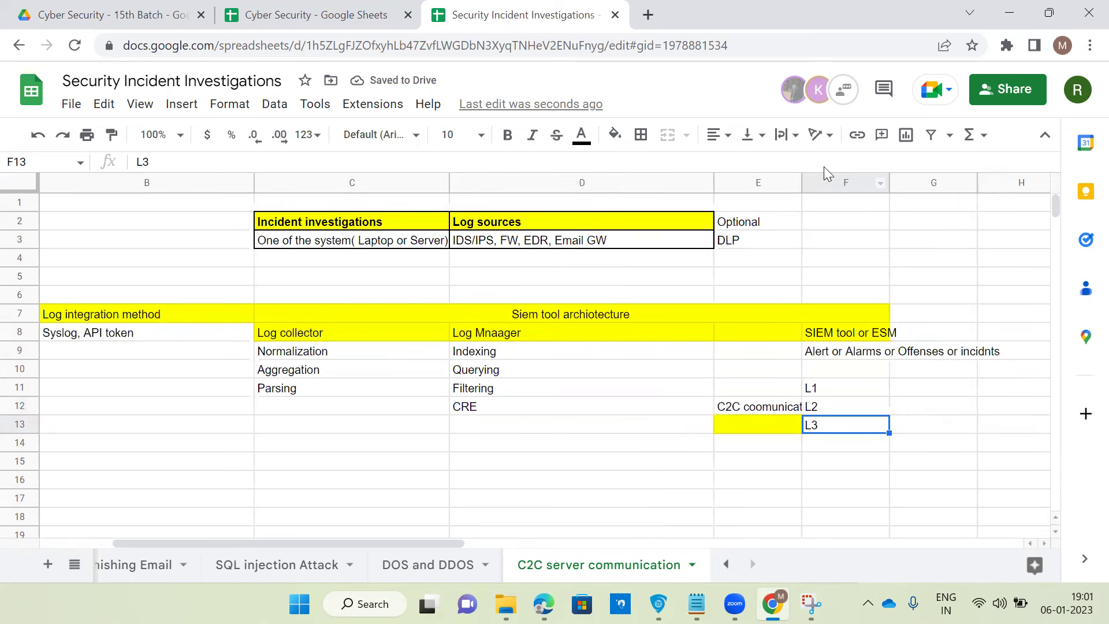
pyautogui.moveTo(832, 353); pyautogui.dragTo(817, 425)
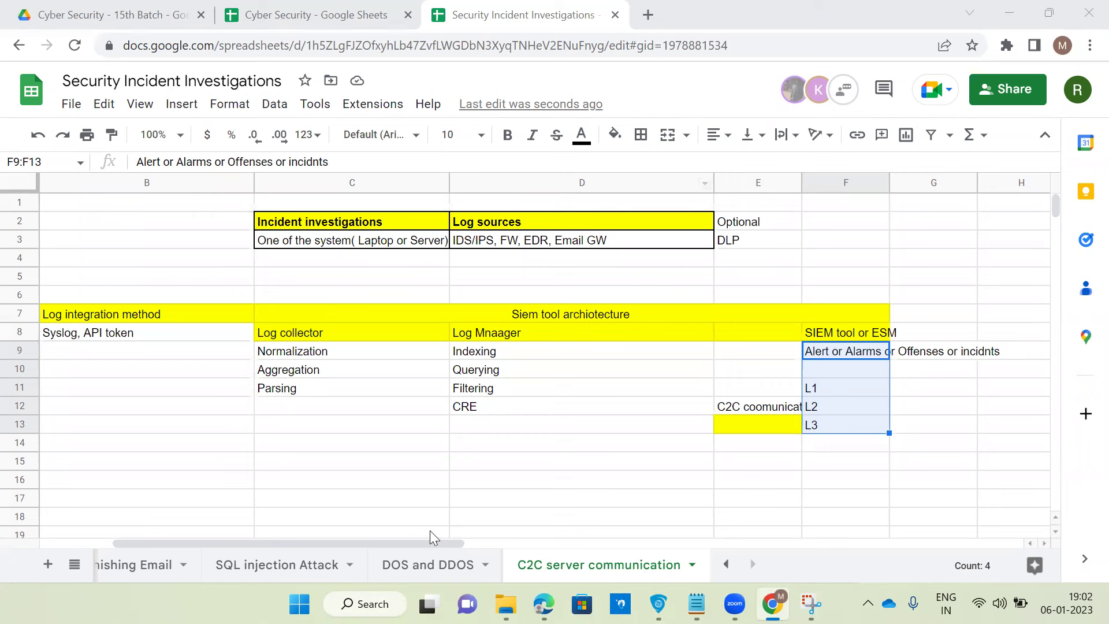
pyautogui.moveTo(421, 542); pyautogui.dragTo(376, 527)
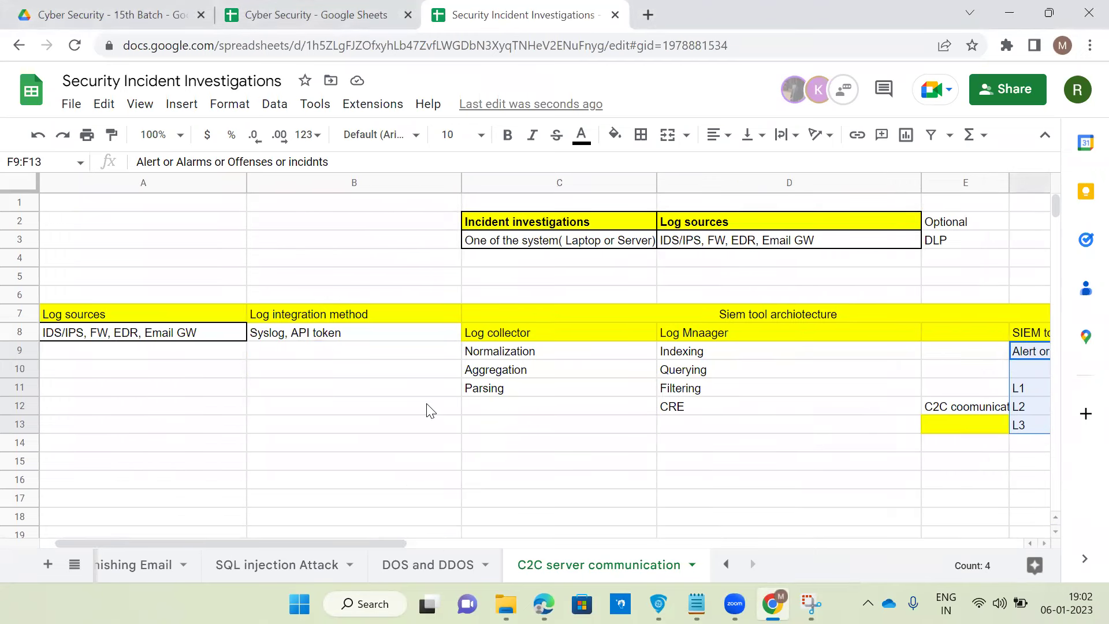
pyautogui.click(402, 461)
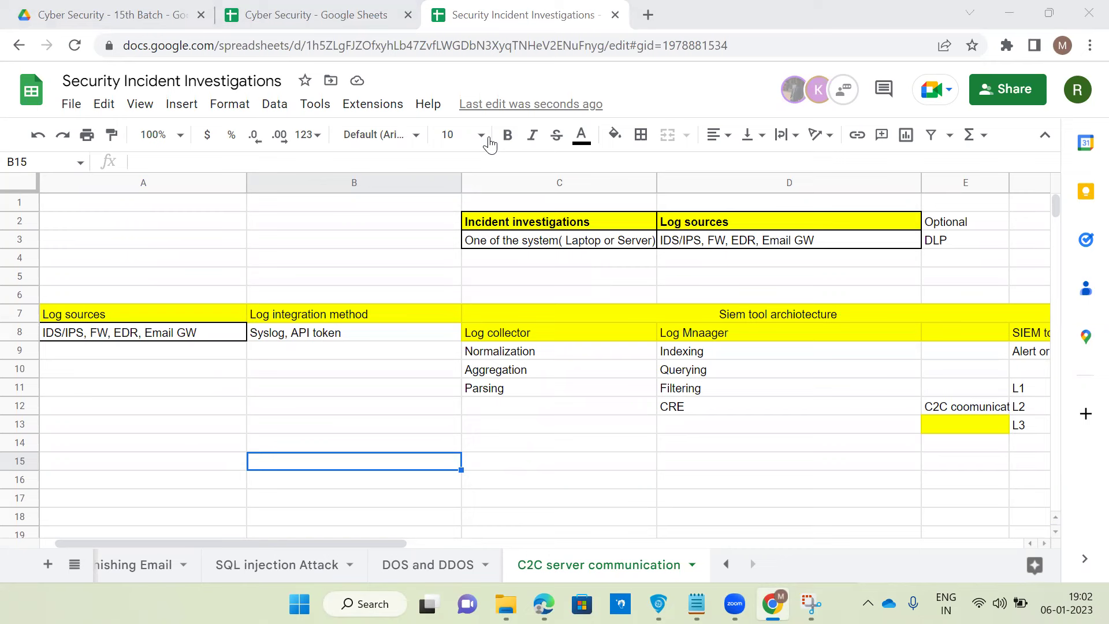
pyautogui.click(418, 442)
pyautogui.click(472, 438)
pyautogui.click(379, 452)
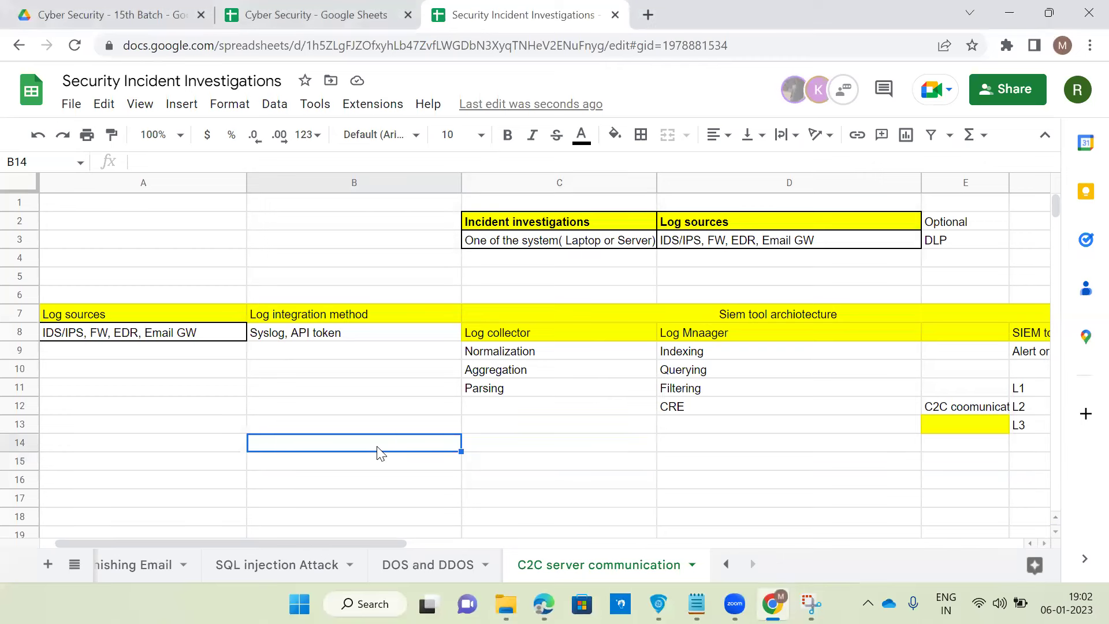
# Copy the six numbered investigation steps in B20:B25 of the DOS and DDOS sheet.
pyautogui.click(496, 451)
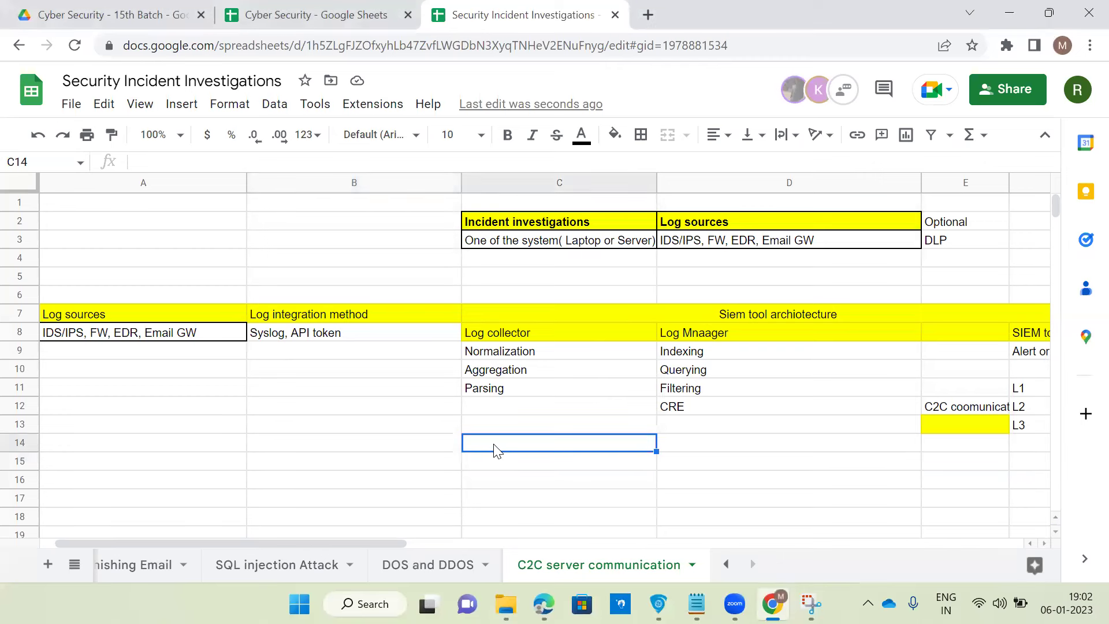
pyautogui.click(405, 567)
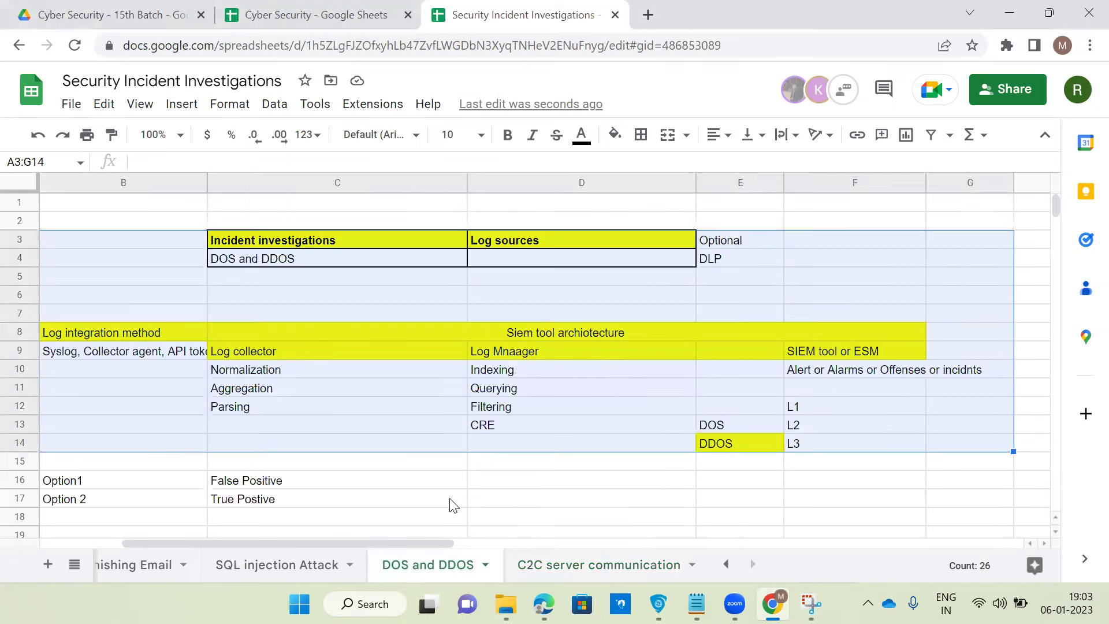
pyautogui.click(501, 466)
pyautogui.moveTo(402, 542); pyautogui.dragTo(371, 542)
pyautogui.scroll(-3, 445, 453)
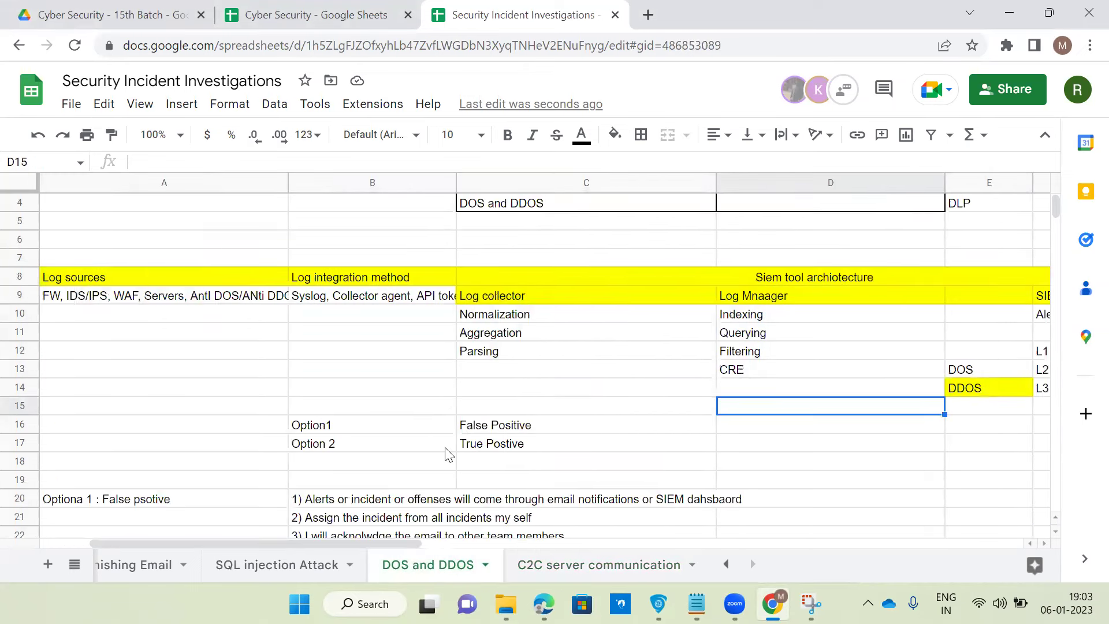
pyautogui.moveTo(363, 431); pyautogui.dragTo(361, 523)
pyautogui.hotkey('ctrl', 'c')
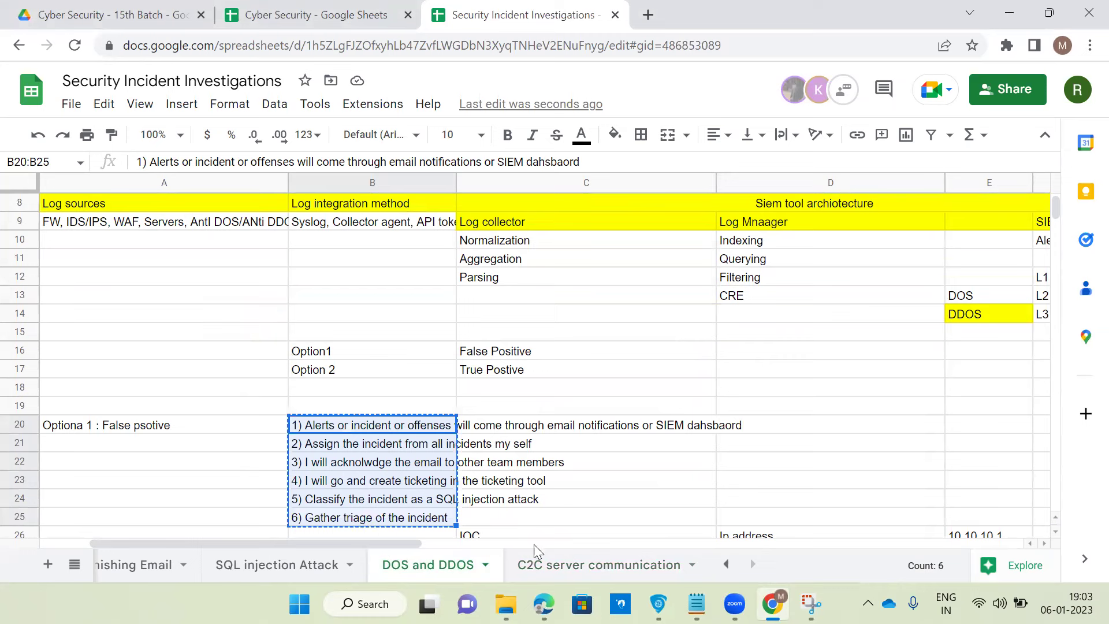
# Paste the copied investigation steps into the C2C server communication sheet starting at C14.
pyautogui.click(538, 565)
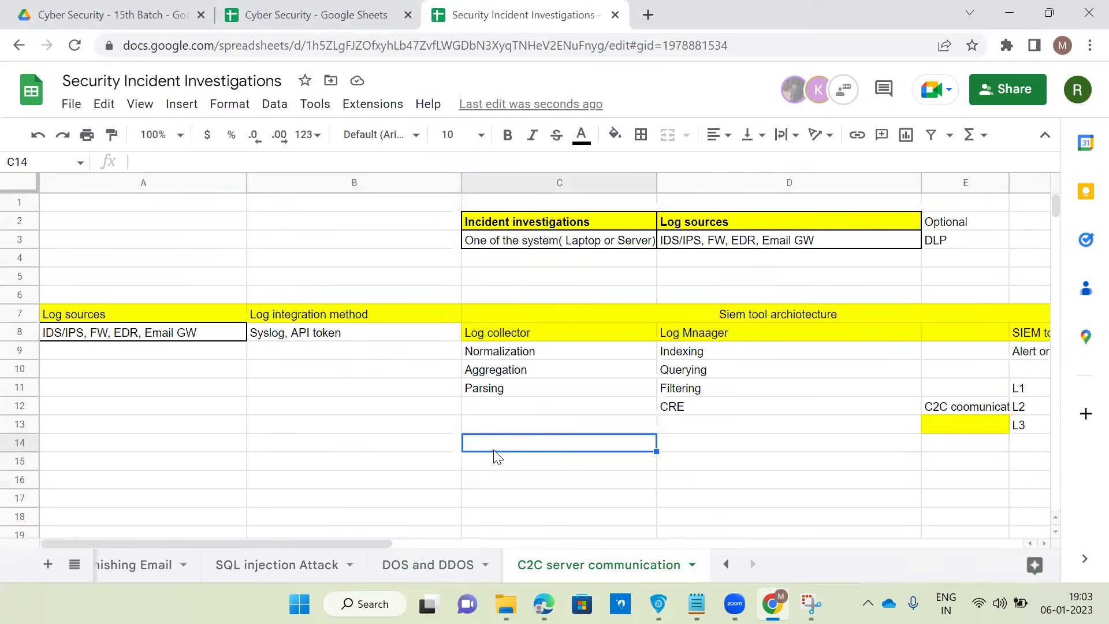
pyautogui.hotkey('ctrl', 'v')
pyautogui.write('vvvv')
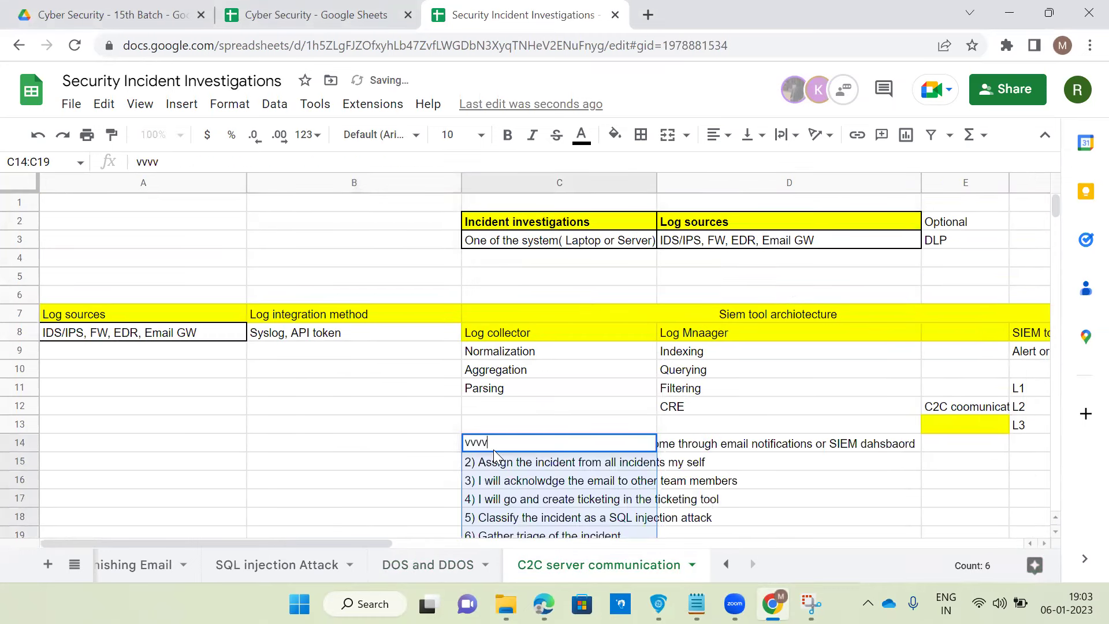
pyautogui.click(513, 490)
pyautogui.hotkey('ctrl', 'z')
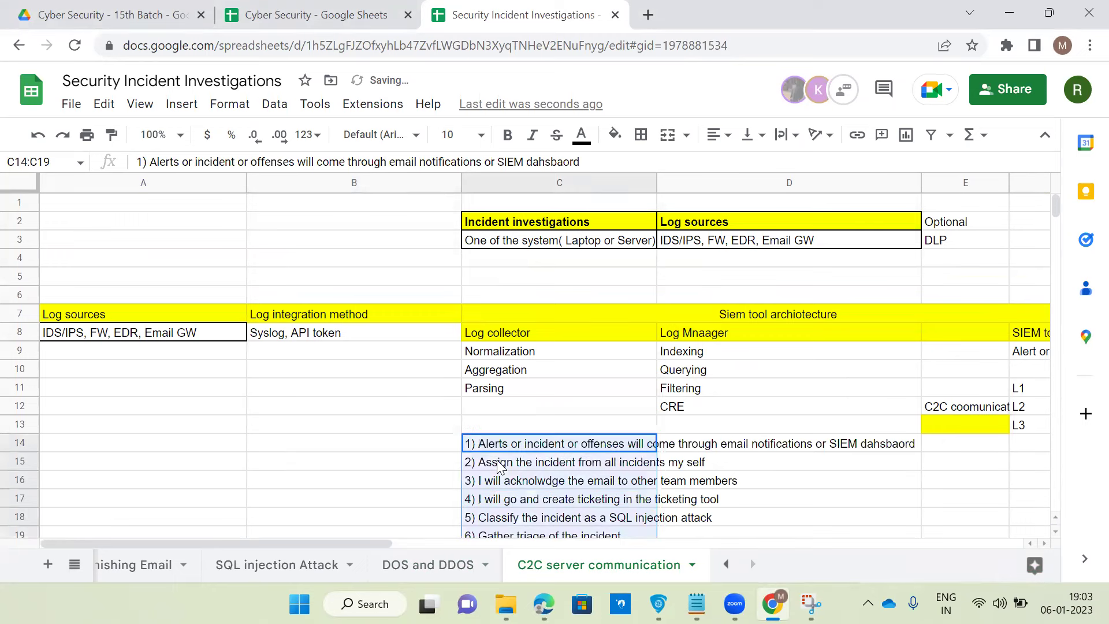
pyautogui.click(405, 467)
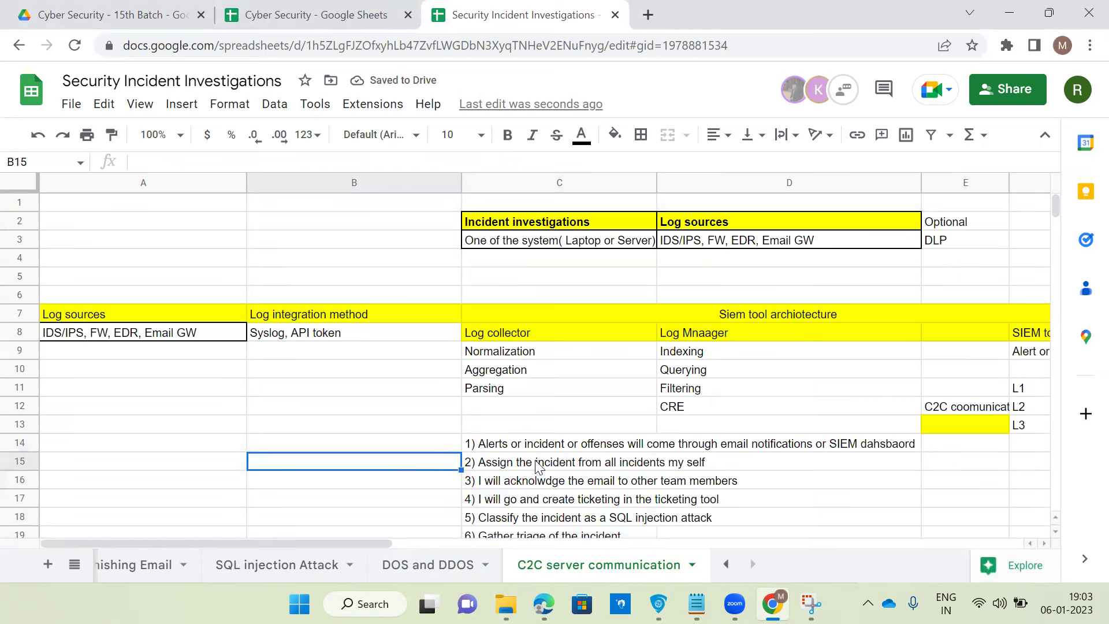
# Replace "SQL injection attack" in investigation step 5 in C18 with "C2C coomunication to extrenal attacker".
pyautogui.scroll(-1, 552, 480)
pyautogui.doubleClick(574, 468)
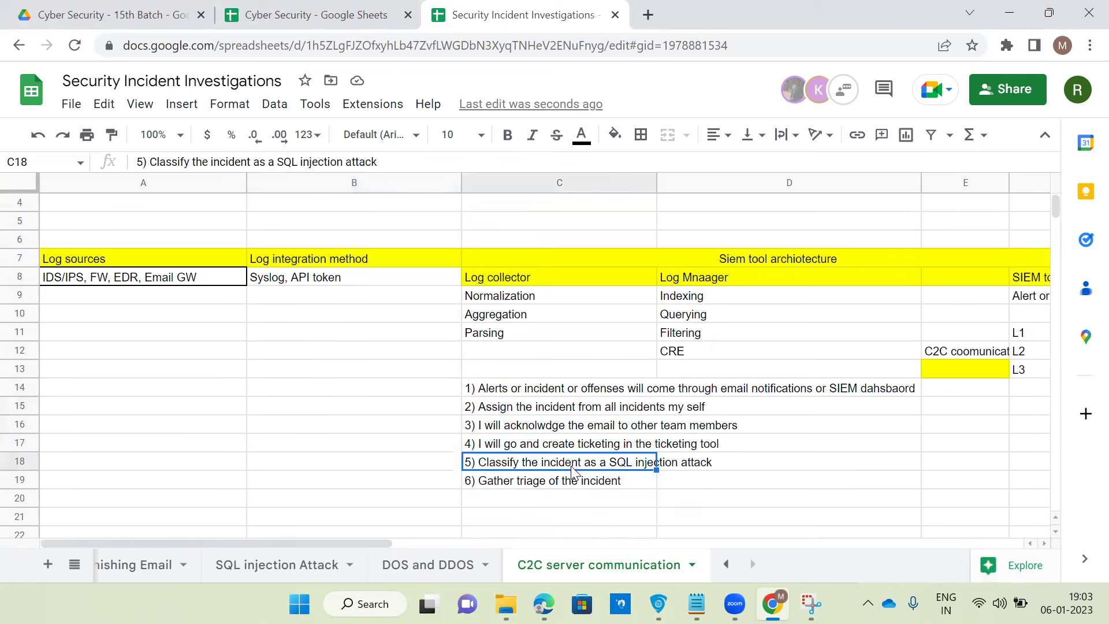
pyautogui.moveTo(606, 461); pyautogui.dragTo(712, 469)
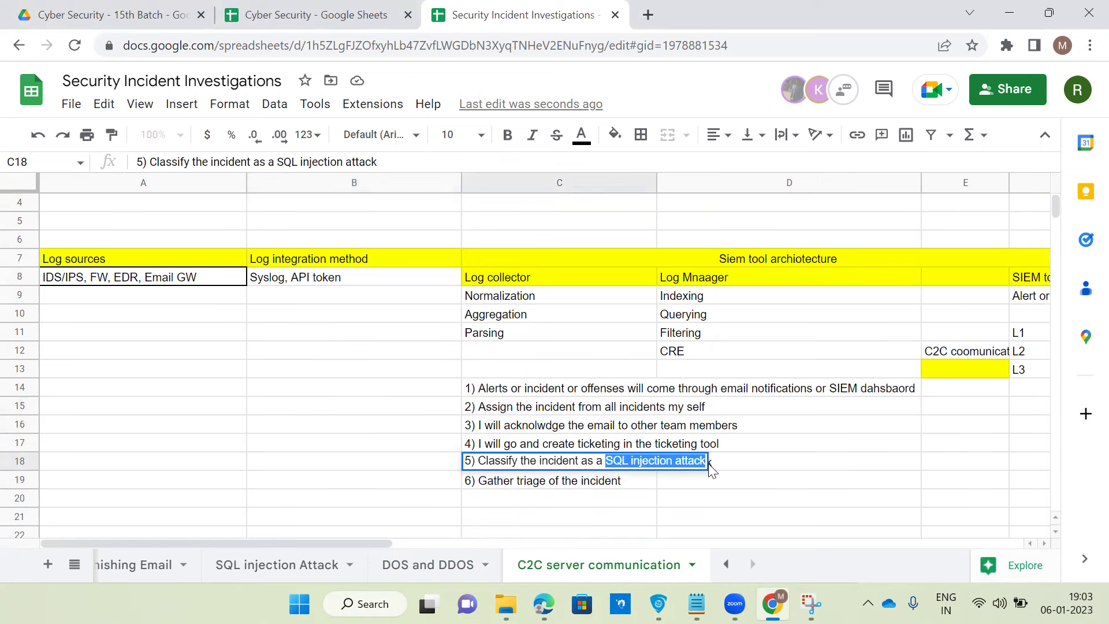
pyautogui.press('BackSpace')
pyautogui.write('C2C coo')
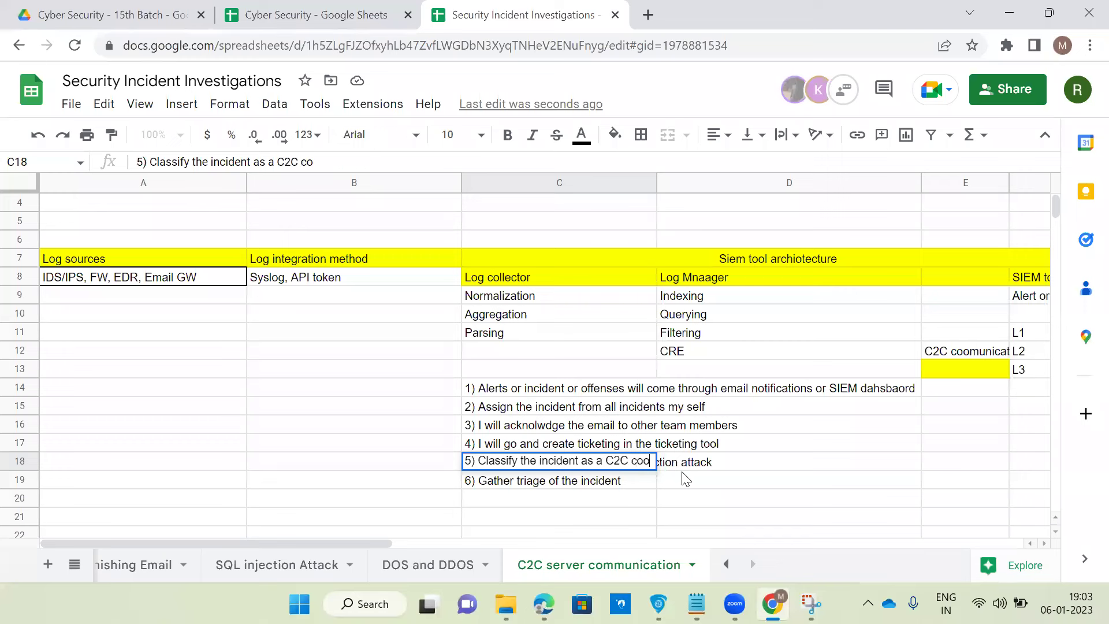
pyautogui.write('munication')
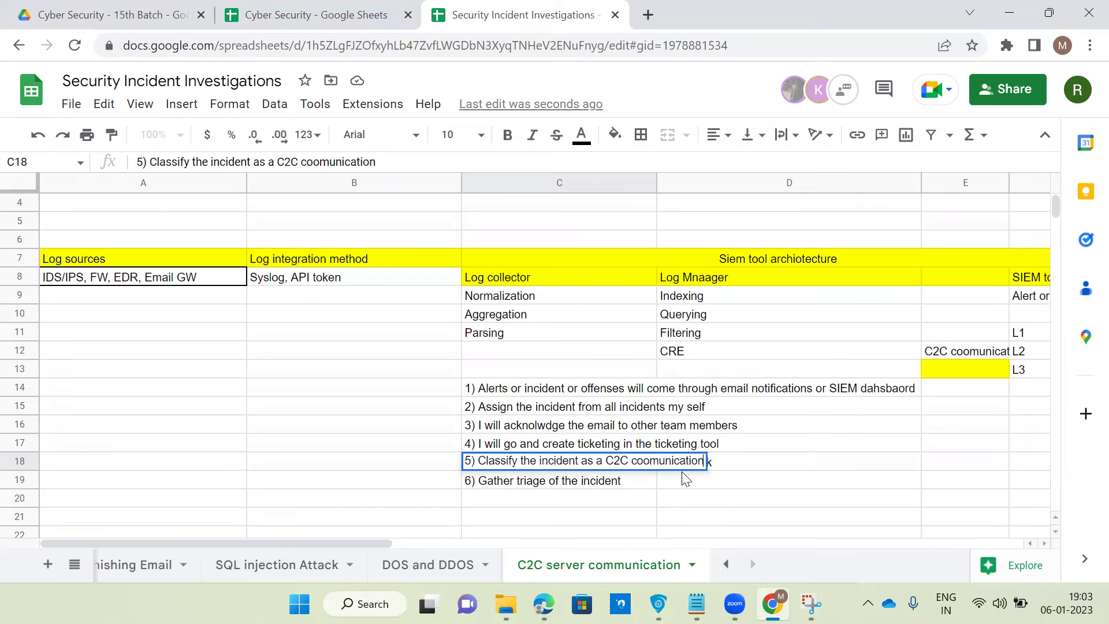
pyautogui.write(' to extr')
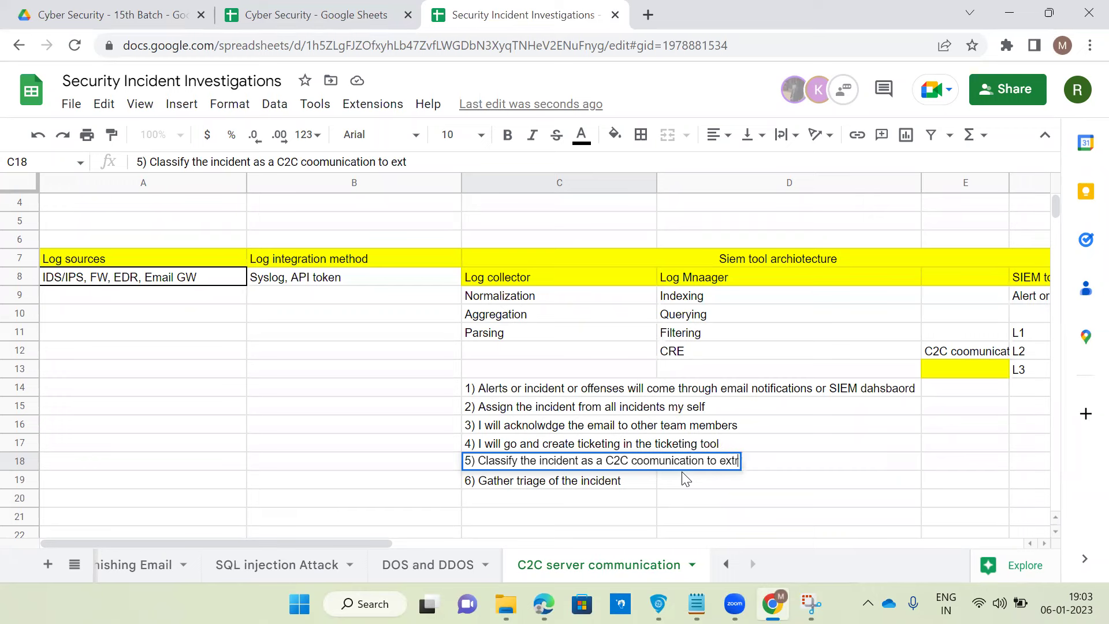
pyautogui.write('enal attacker')
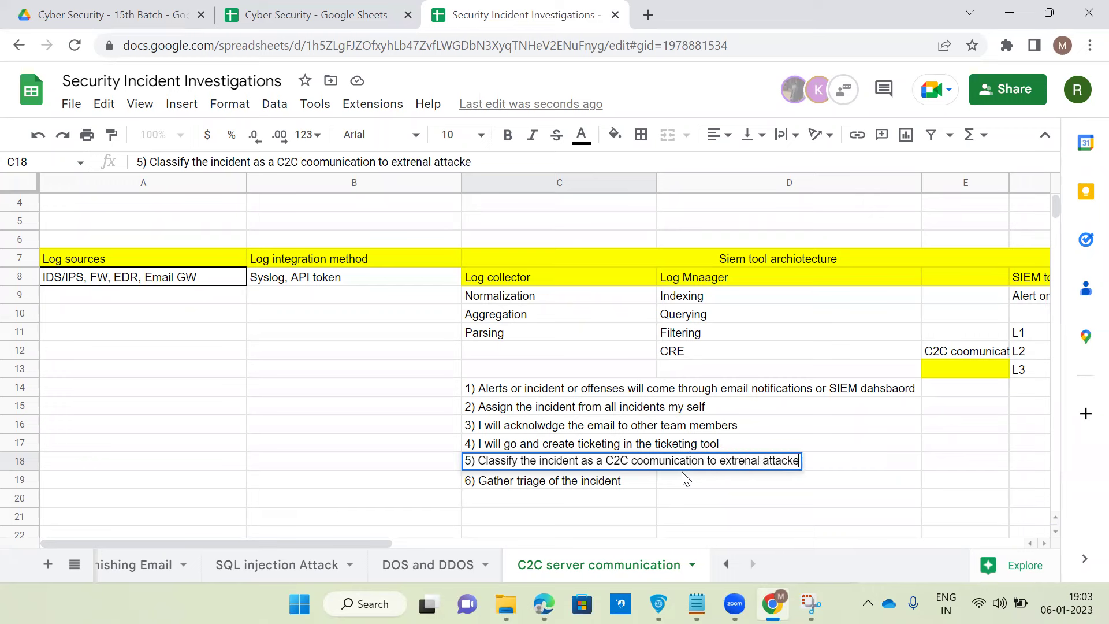
pyautogui.press('Return')
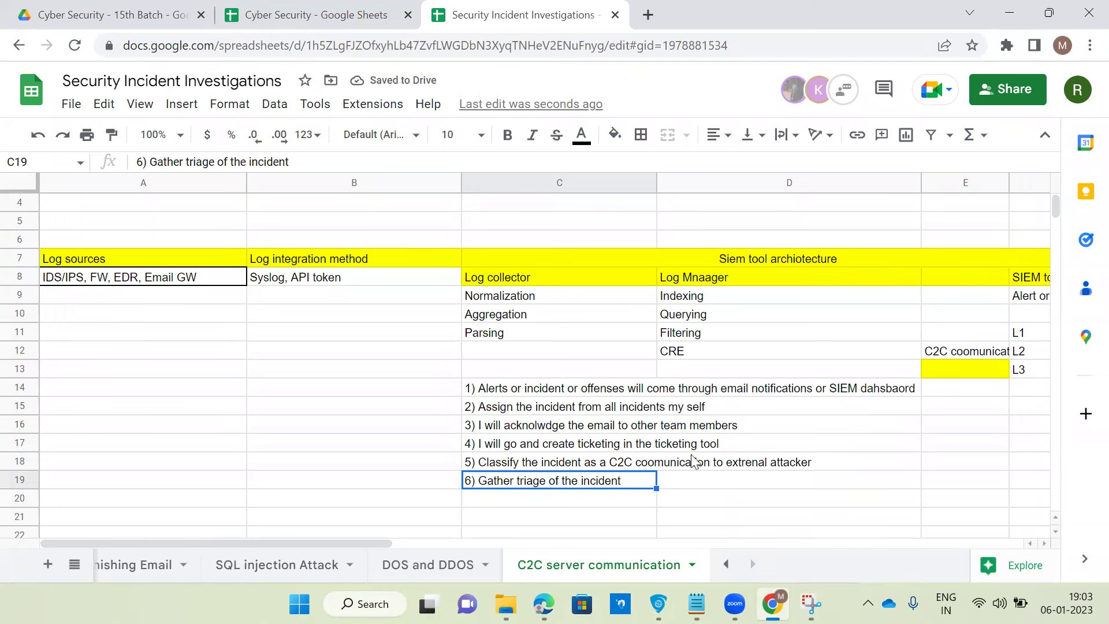
pyautogui.click(691, 461)
pyautogui.press('Right')
pyautogui.press('Right')
pyautogui.press('Right')
pyautogui.press('Right')
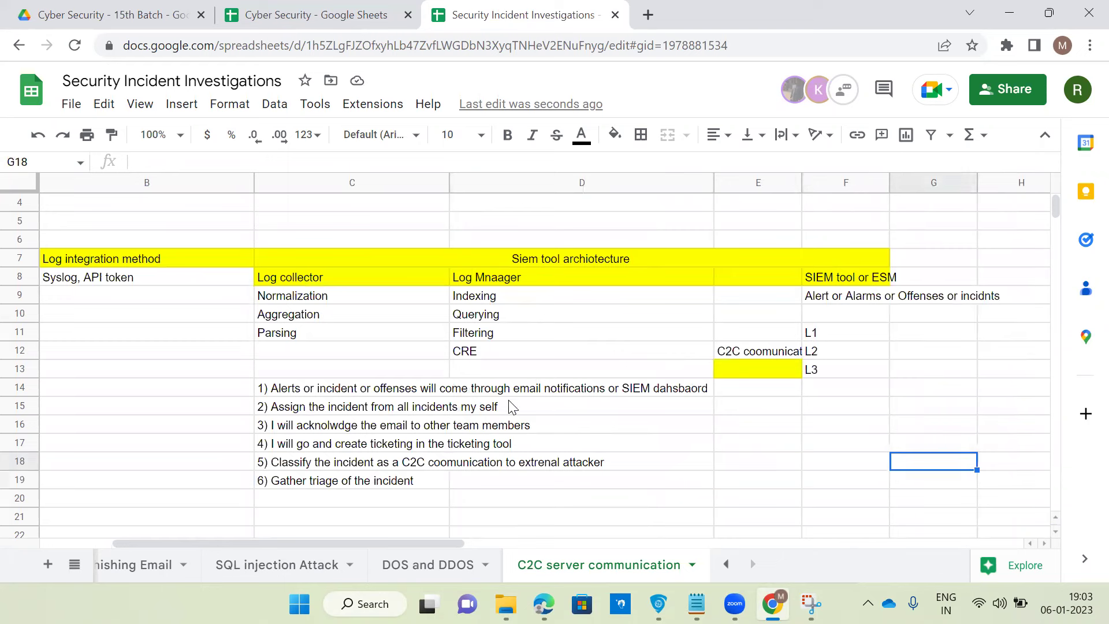
pyautogui.press('Down')
pyautogui.press('Down')
pyautogui.press('Down')
pyautogui.press('Down')
pyautogui.press('Down')
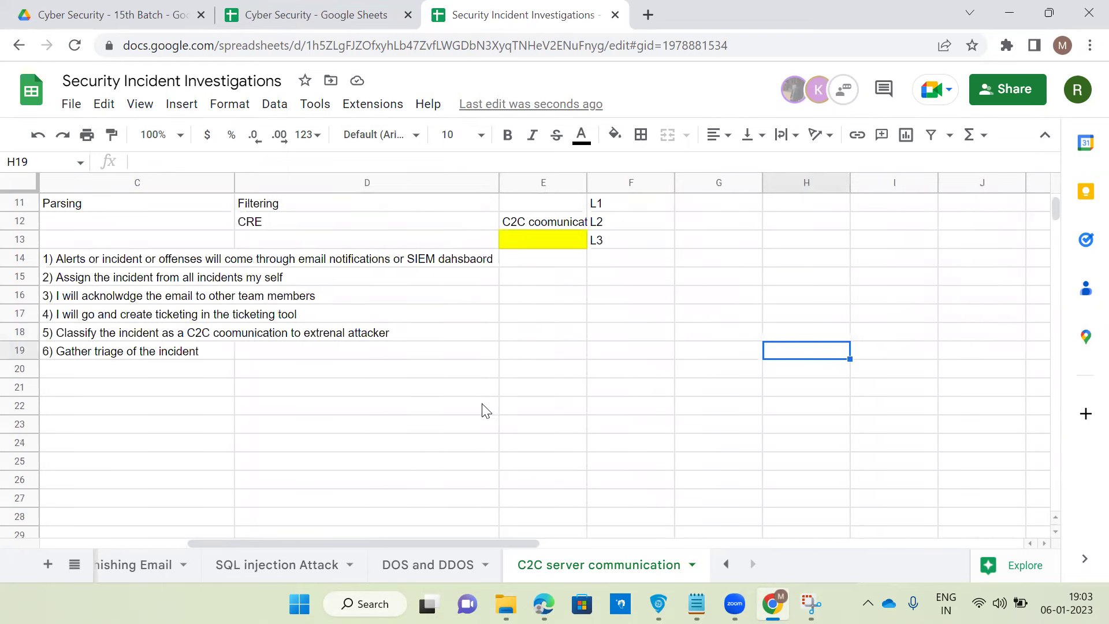
# Copy the IOC and IOA triage details below the false positive steps in the DOS and DDOS sheet.
pyautogui.click(419, 566)
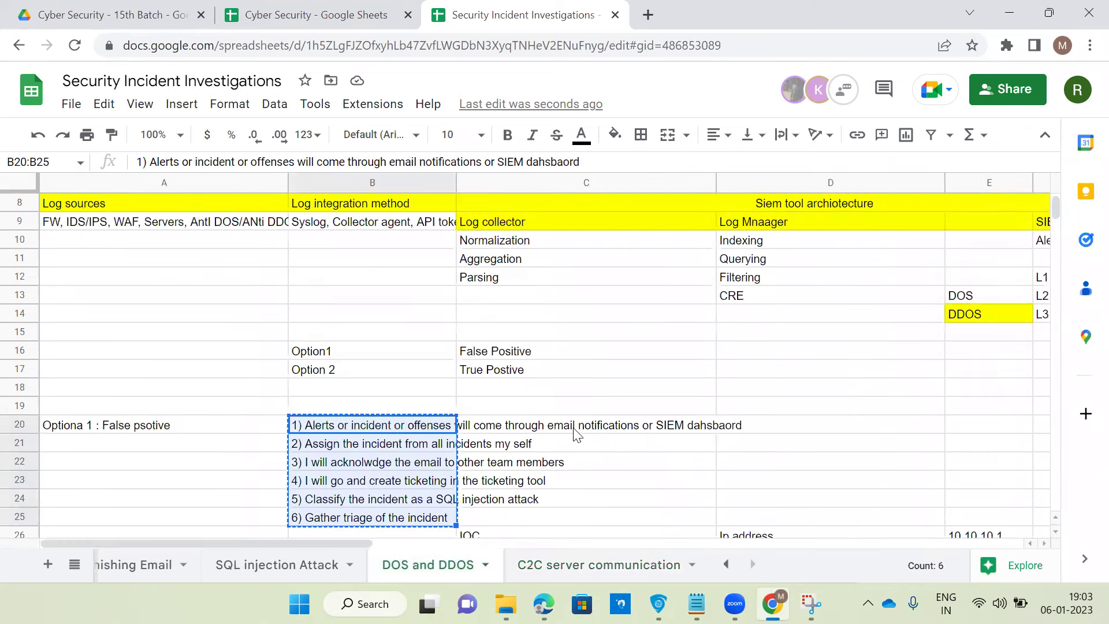
pyautogui.scroll(-4, 574, 439)
pyautogui.moveTo(540, 333); pyautogui.dragTo(1026, 370)
# Paste the triage details at E19 of the C2C server communication sheet and widen column F.
pyautogui.click(627, 565)
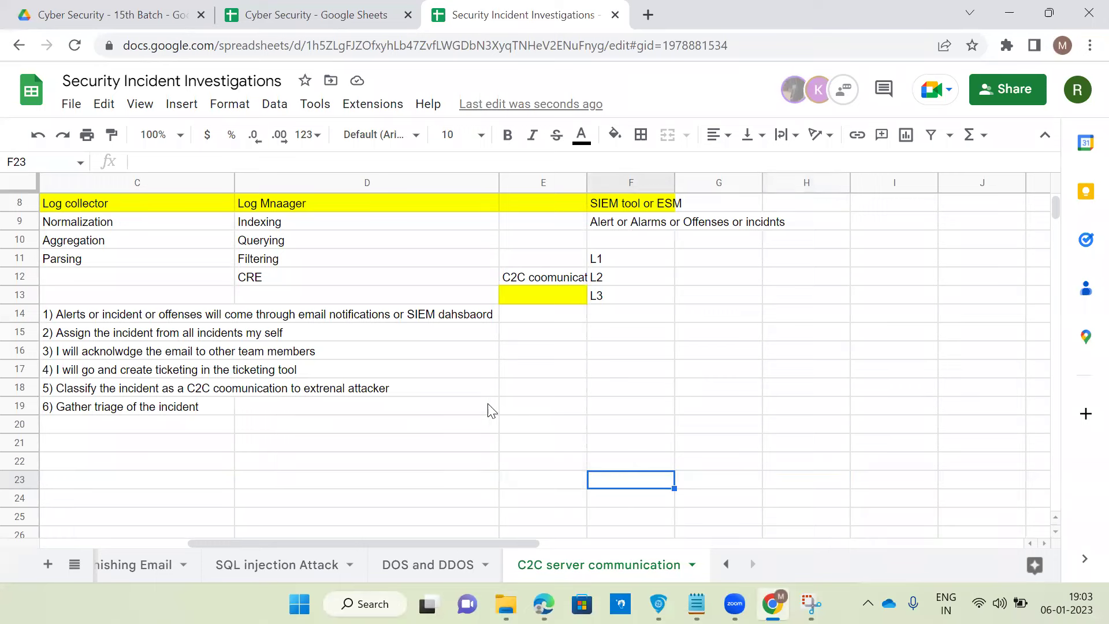
pyautogui.click(540, 411)
pyautogui.hotkey('ctrl', 'v')
pyautogui.click(506, 413)
pyautogui.scroll(-1, 665, 341)
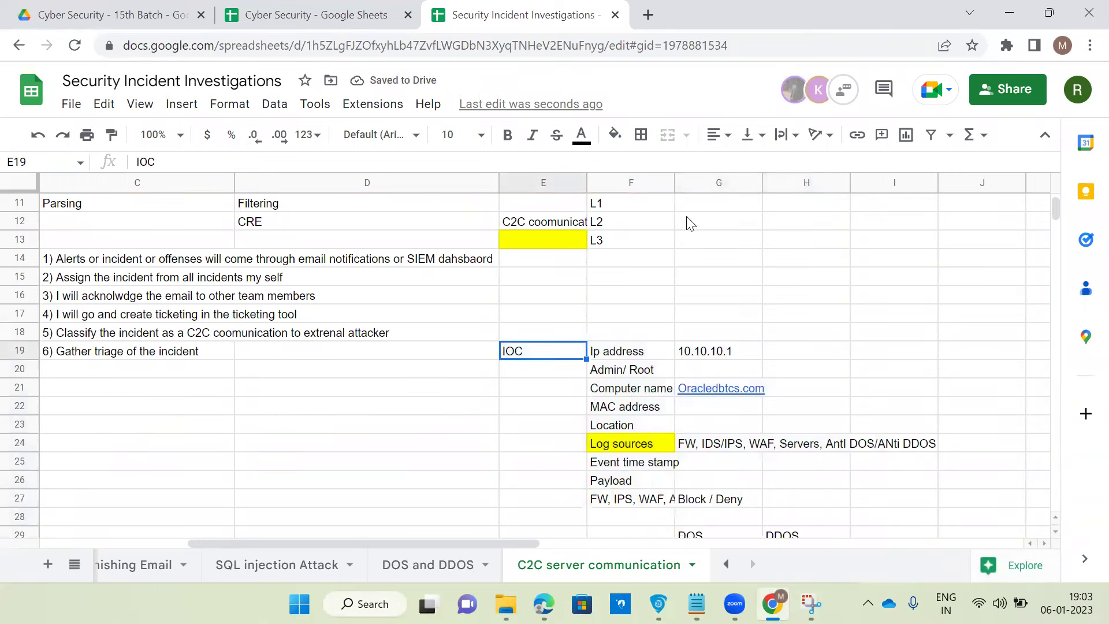
pyautogui.moveTo(675, 183); pyautogui.dragTo(734, 188)
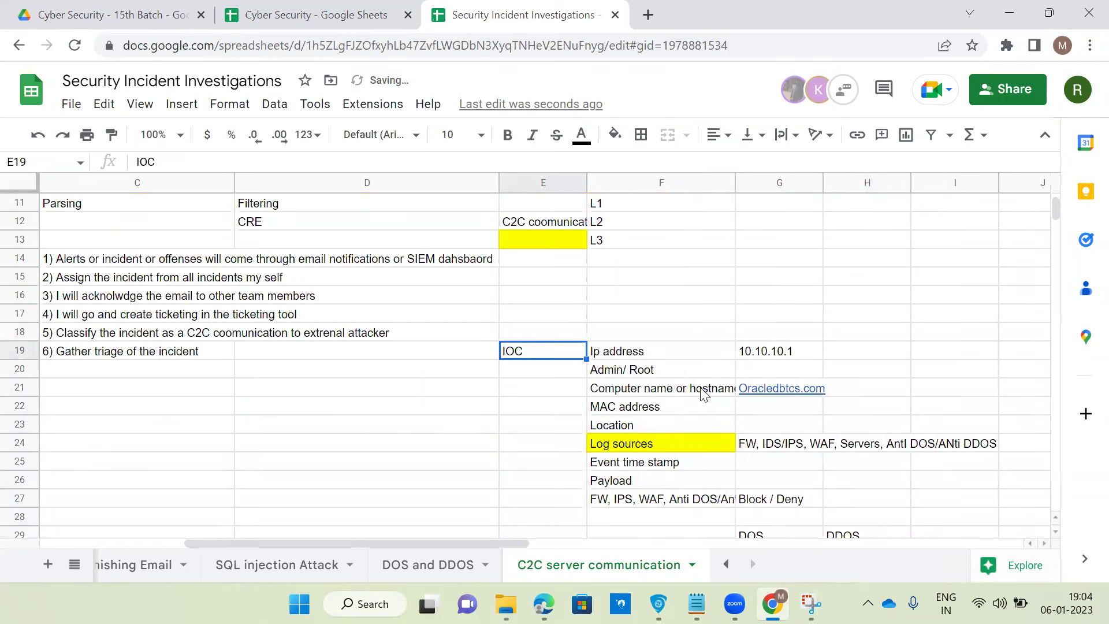
# Replace the device list in F27 with "IDS/IPS, FW, EDR" and clear the log sources value in G24.
pyautogui.scroll(-3, 693, 460)
pyautogui.click(689, 374)
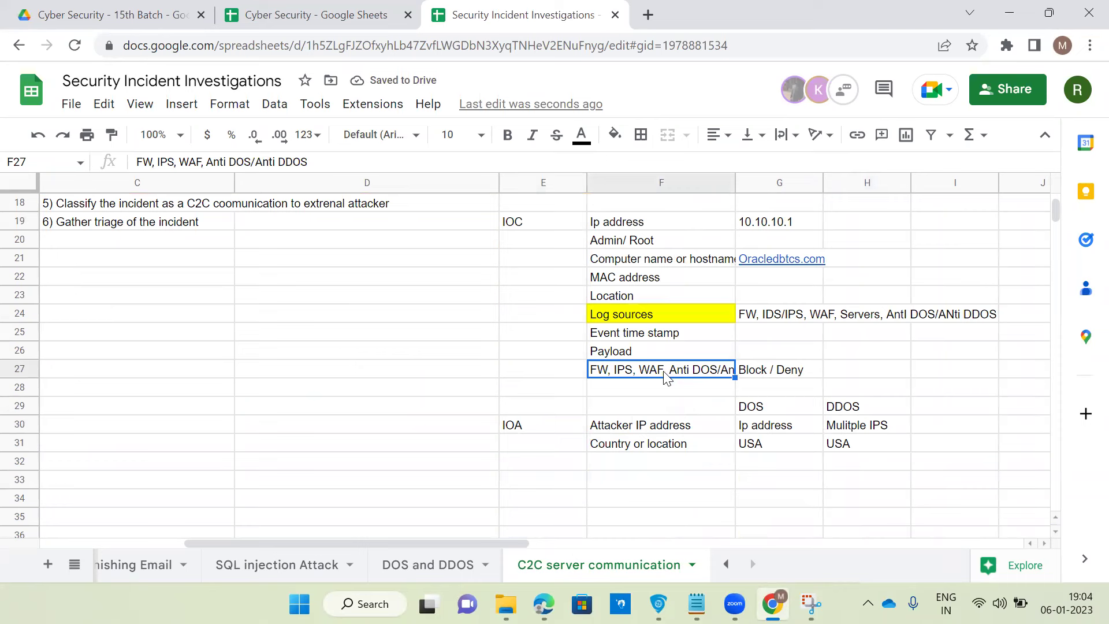
pyautogui.write('IDS/IPS')
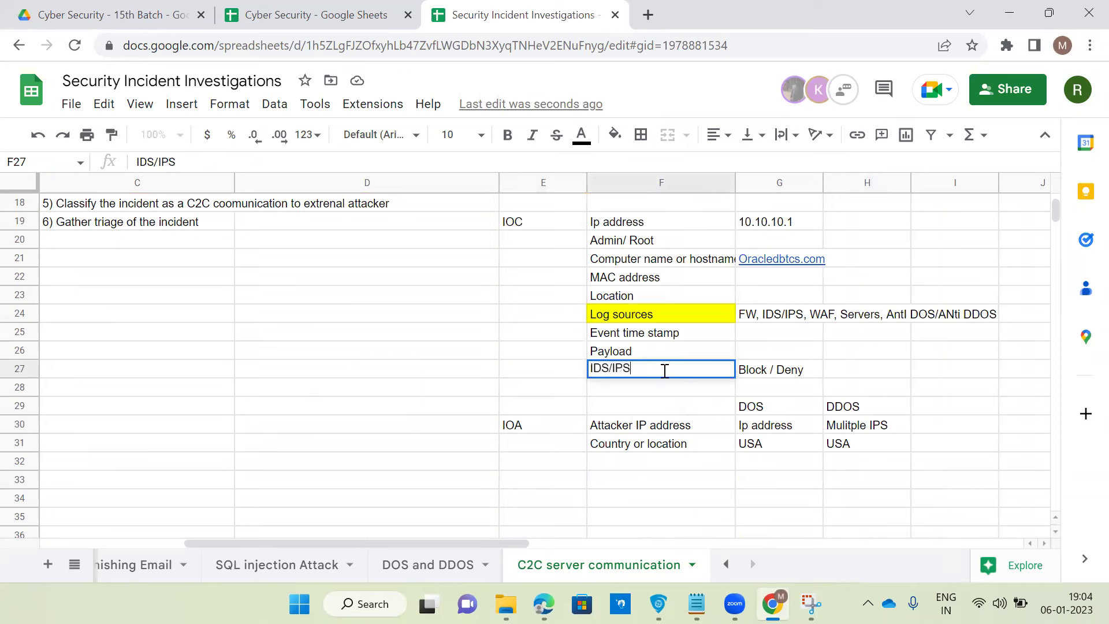
pyautogui.write(', FW, EDR')
pyautogui.click(760, 375)
pyautogui.click(778, 315)
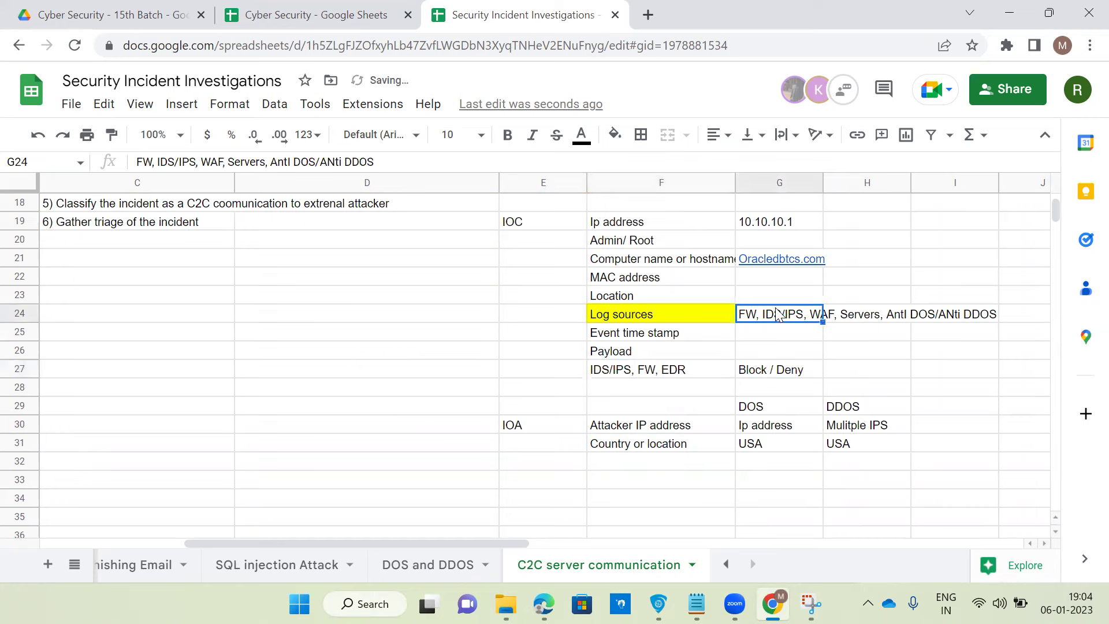
pyautogui.press('Delete')
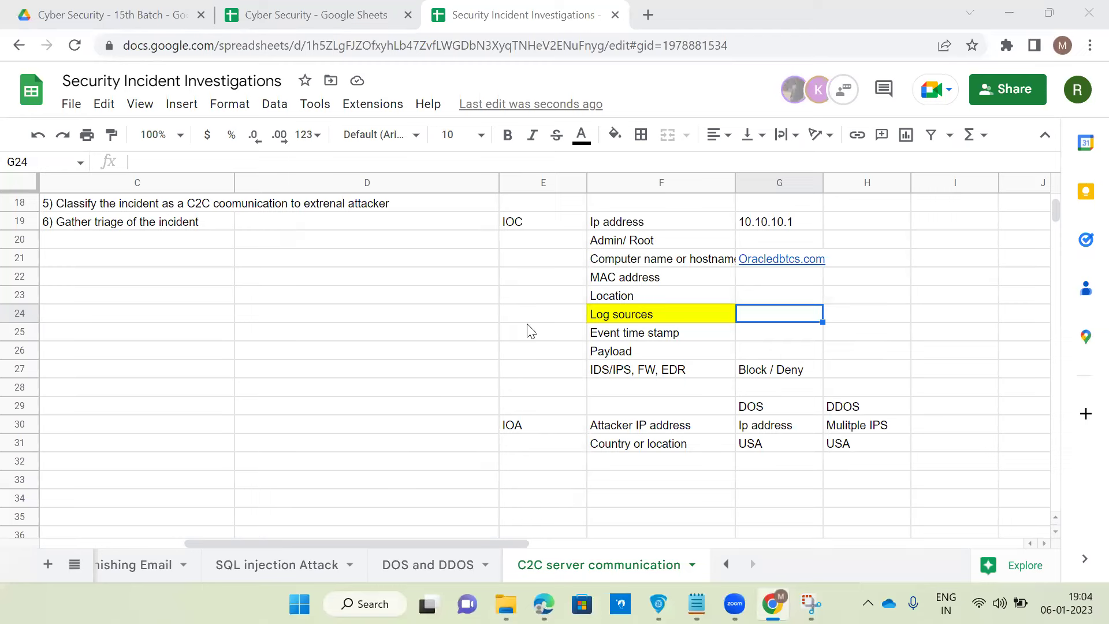
# Copy the log source list "IDS/IPS, FW, EDR, Email GW" from A8 of the C2C server communication sheet.
pyautogui.moveTo(456, 542); pyautogui.dragTo(394, 542)
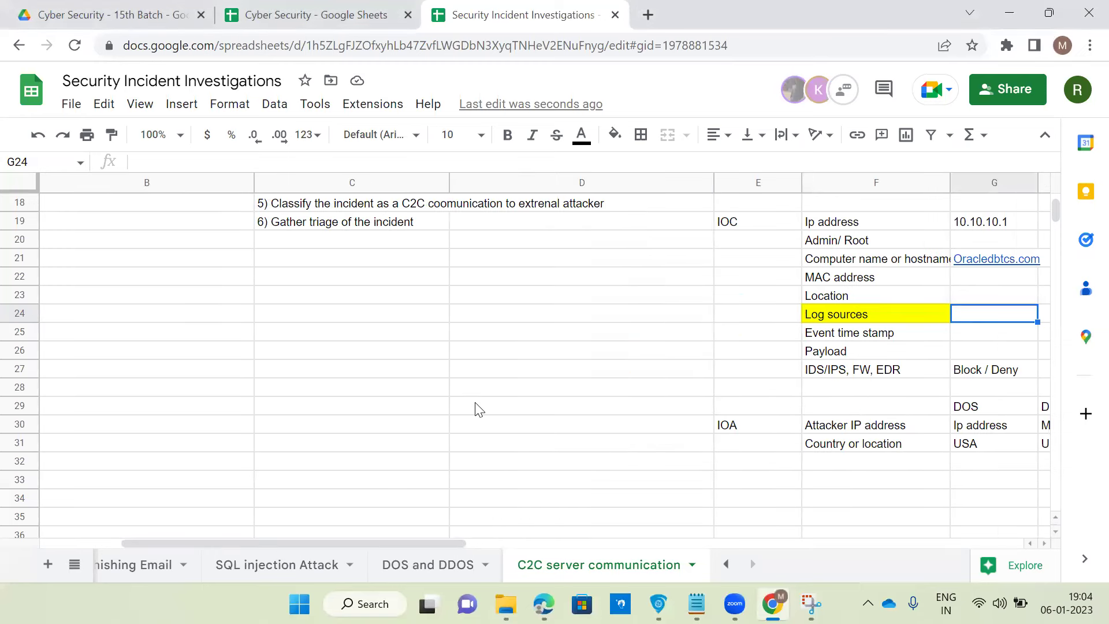
pyautogui.scroll(2, 475, 409)
pyautogui.scroll(4, 475, 408)
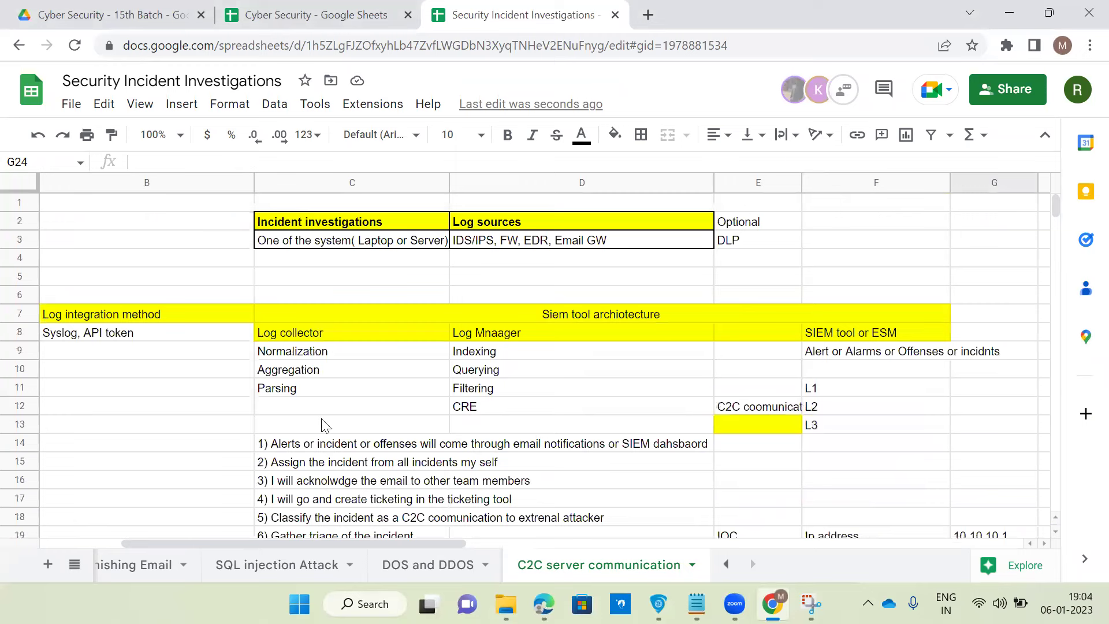
pyautogui.moveTo(246, 540); pyautogui.dragTo(188, 421)
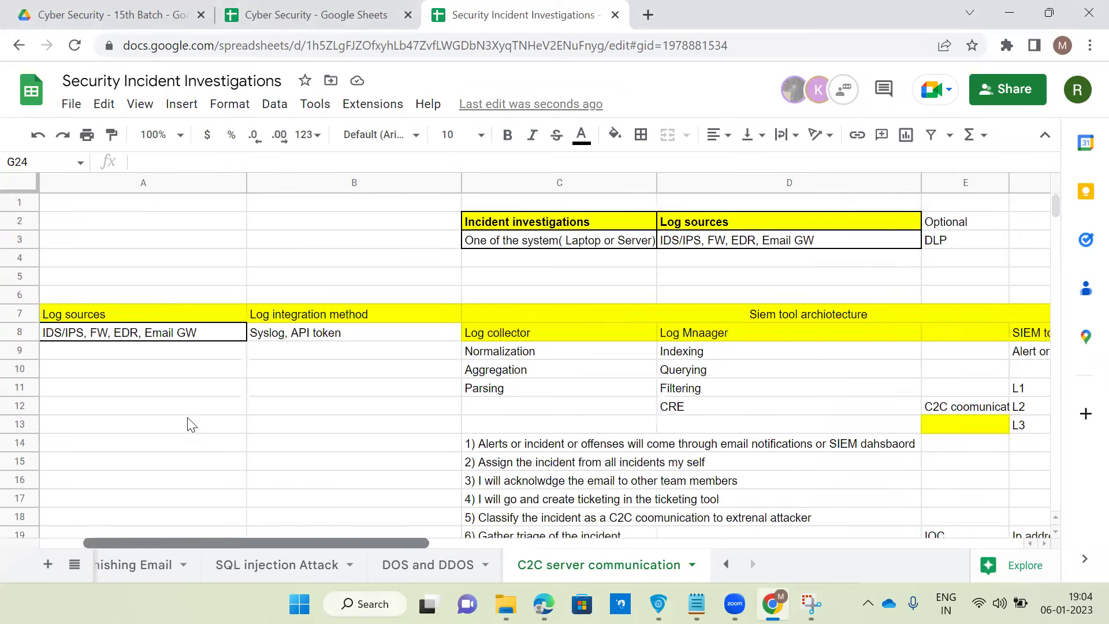
pyautogui.click(193, 335)
pyautogui.hotkey('ctrl', 'c')
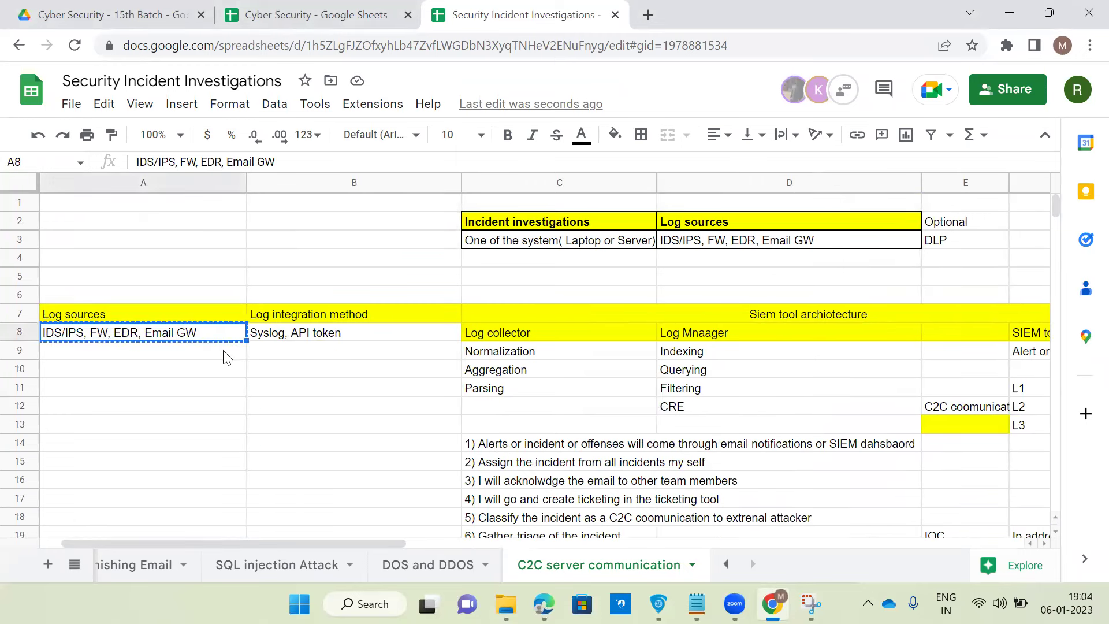
# Paste the copied log source list into G24 beside the highlighted "Log sources" label.
pyautogui.click(283, 444)
pyautogui.press('Right')
pyautogui.press('Right')
pyautogui.press('Right')
pyautogui.press('Right')
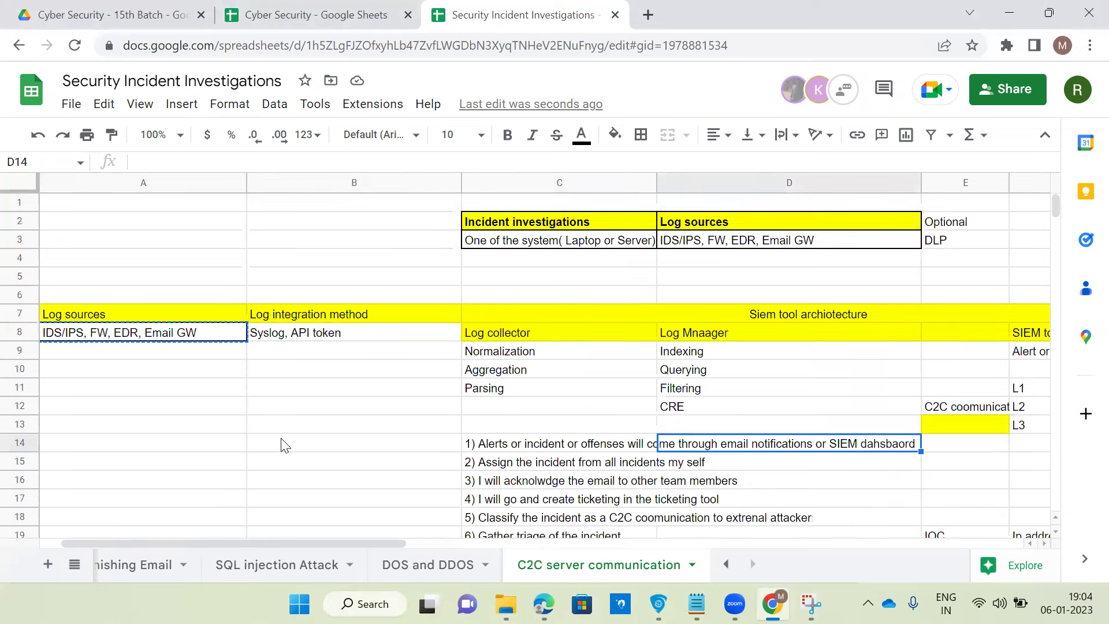
pyautogui.press('Down')
pyautogui.press('Down')
pyautogui.press('Down')
pyautogui.press('Down')
pyautogui.press('Down')
pyautogui.press('Down')
pyautogui.press('Down')
pyautogui.press('Down')
pyautogui.press('Down')
pyautogui.press('Down')
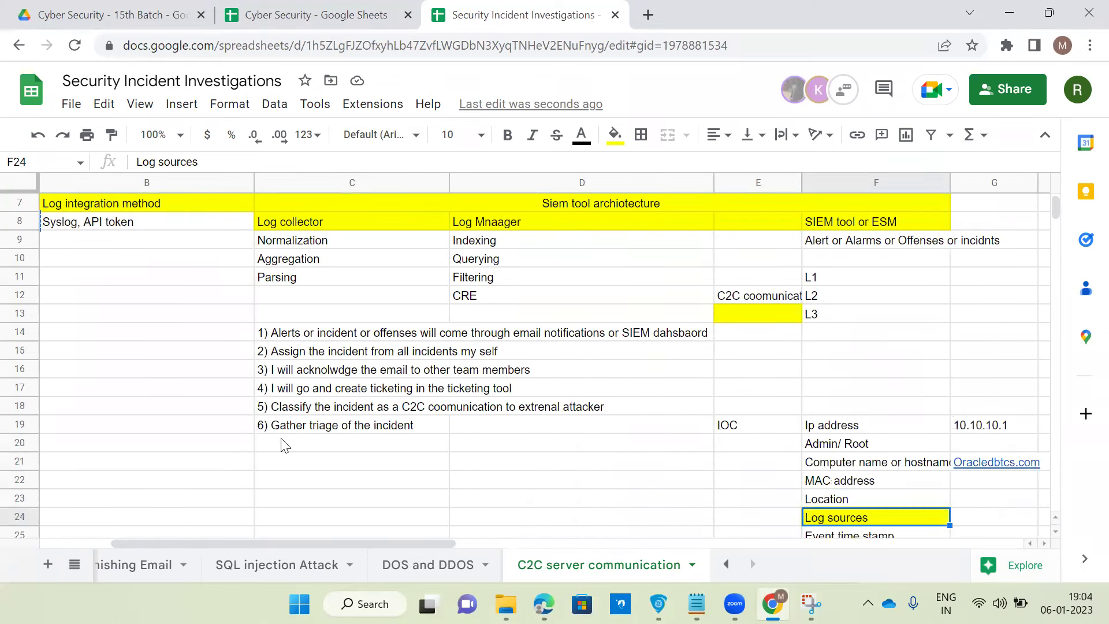
pyautogui.press('Right')
pyautogui.hotkey('ctrl', 'v')
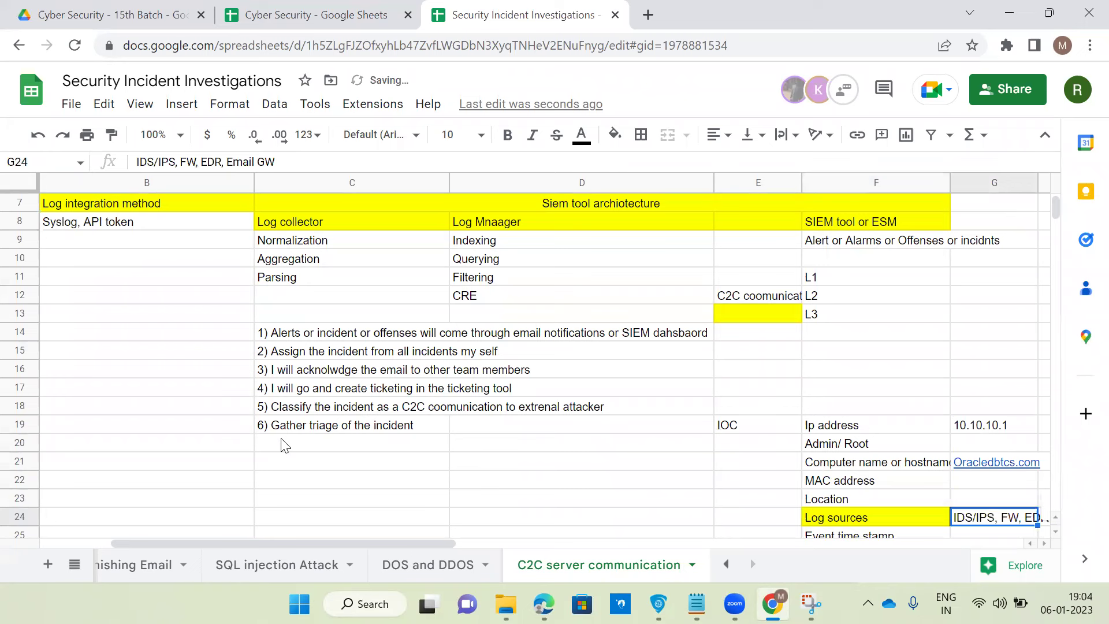
# Set the action for "IDS/IPS, FW, EDR" in G27 to "Allow".
pyautogui.press('Down')
pyautogui.press('Down')
pyautogui.press('Down')
pyautogui.write('Allow')
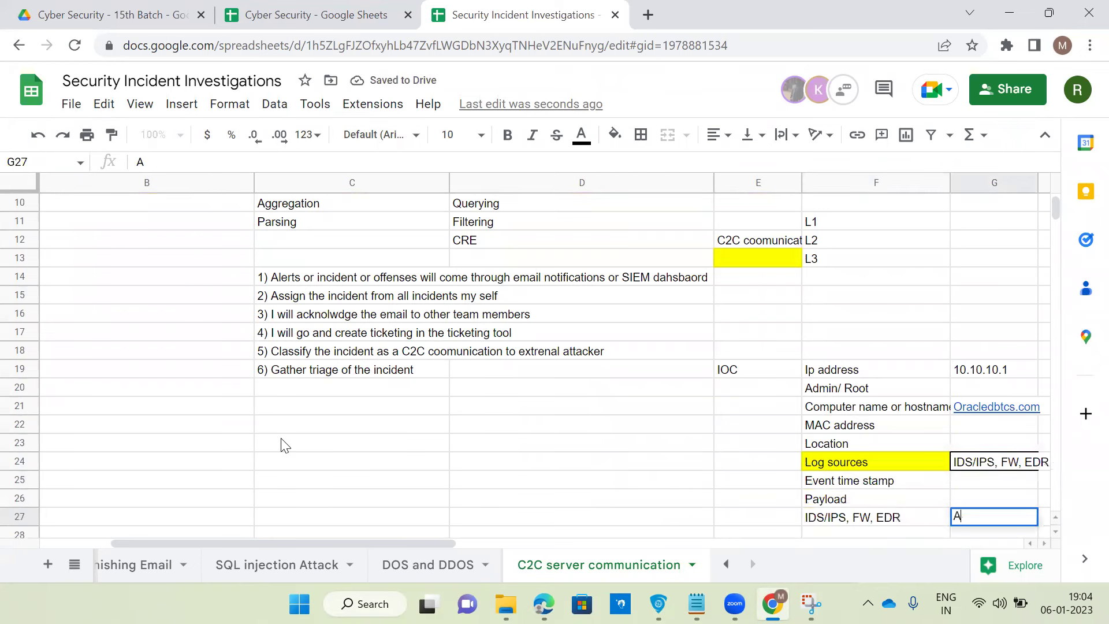
pyautogui.press('Down')
# Clear the DOS and DDOS attacker columns in G29:H31 of the IOA section.
pyautogui.press('Down')
pyautogui.press('Down')
pyautogui.press('Down')
pyautogui.press('Down')
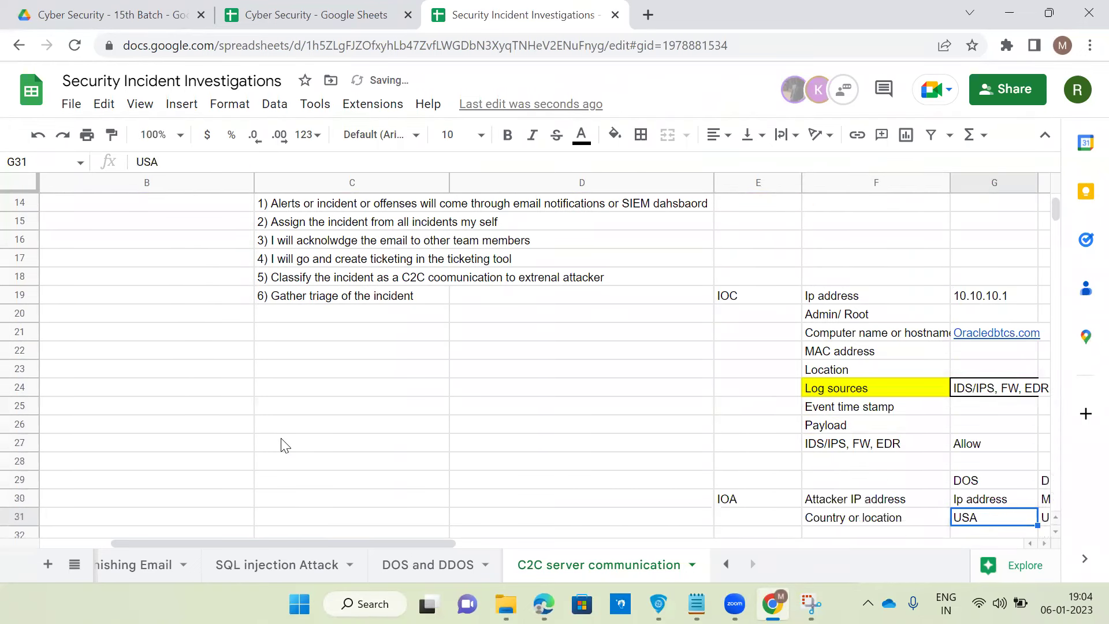
pyautogui.moveTo(969, 460); pyautogui.dragTo(1049, 498)
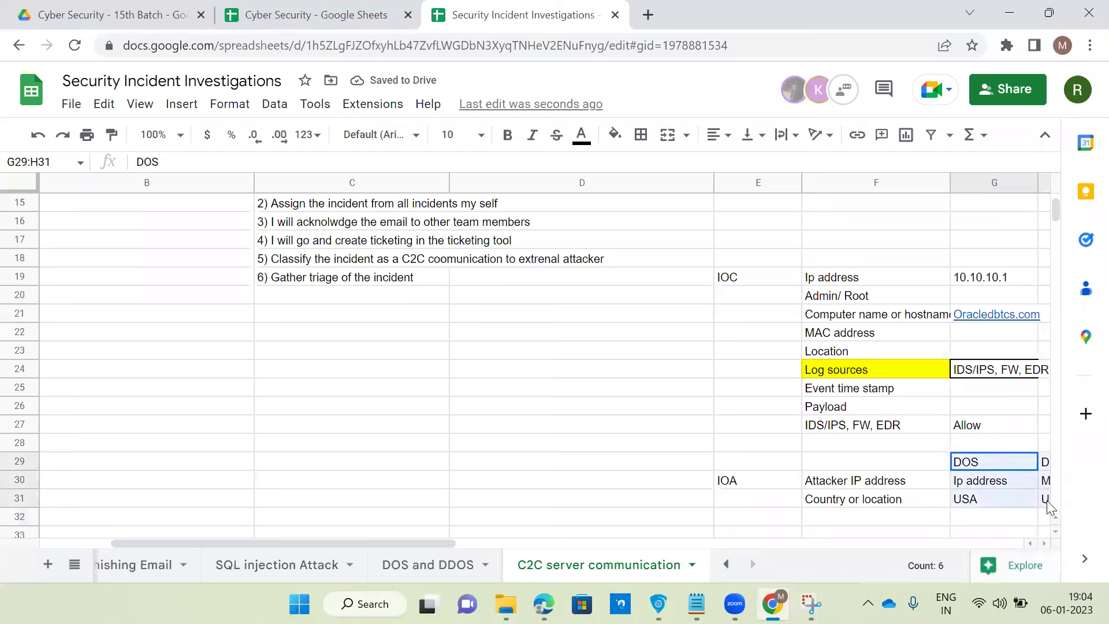
pyautogui.press('Delete')
# Enter "IP address" in G30 as the value for the attacker IP address.
pyautogui.click(976, 488)
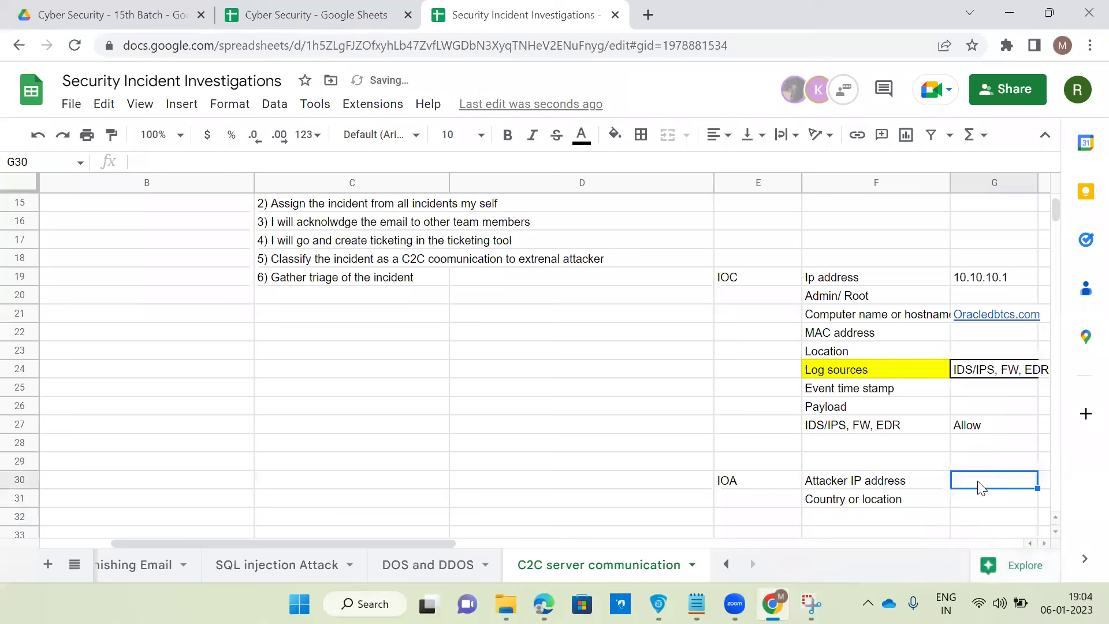
pyautogui.write('IP address')
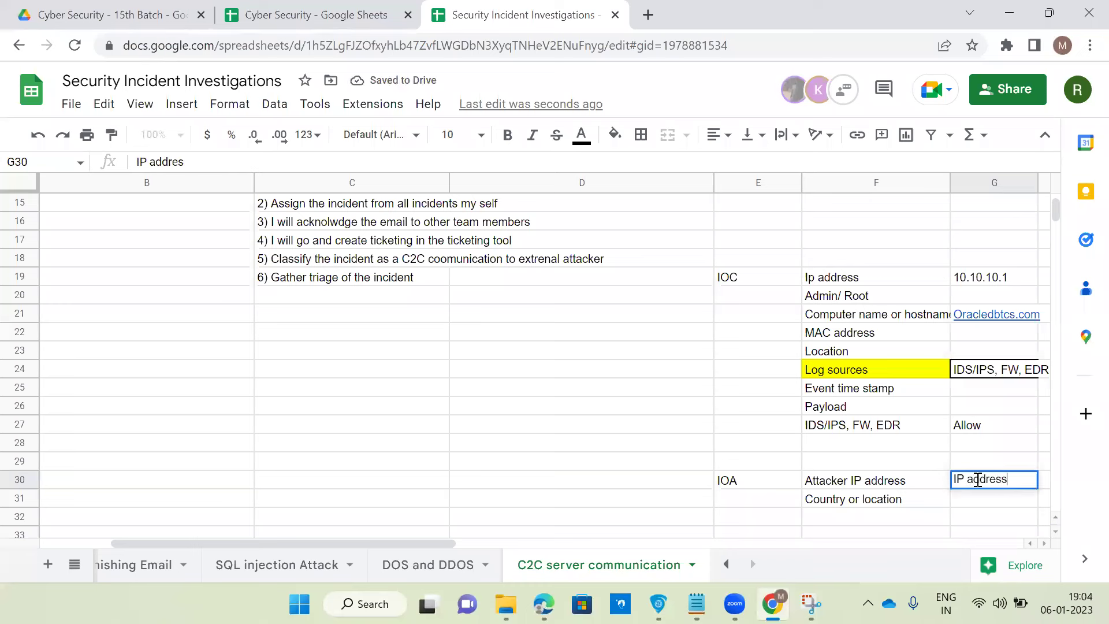
pyautogui.press('Return')
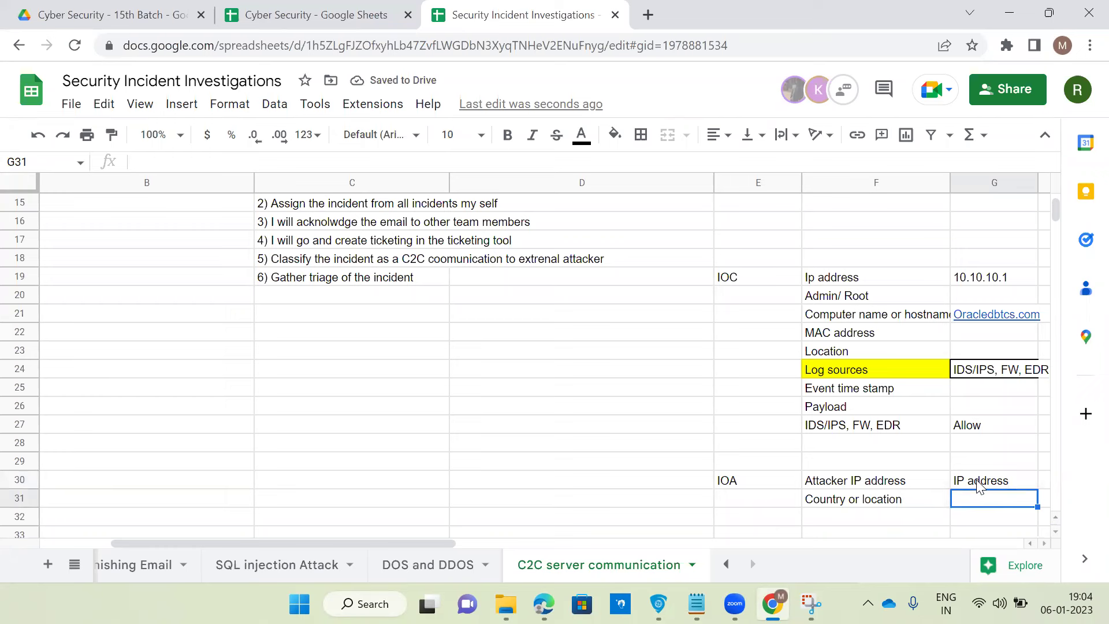
# Review the investigation steps and the IOC and IOA triage details on the C2C server communication sheet.
pyautogui.press('Left')
pyautogui.press('Left')
pyautogui.press('Left')
pyautogui.press('Left')
pyautogui.press('Left')
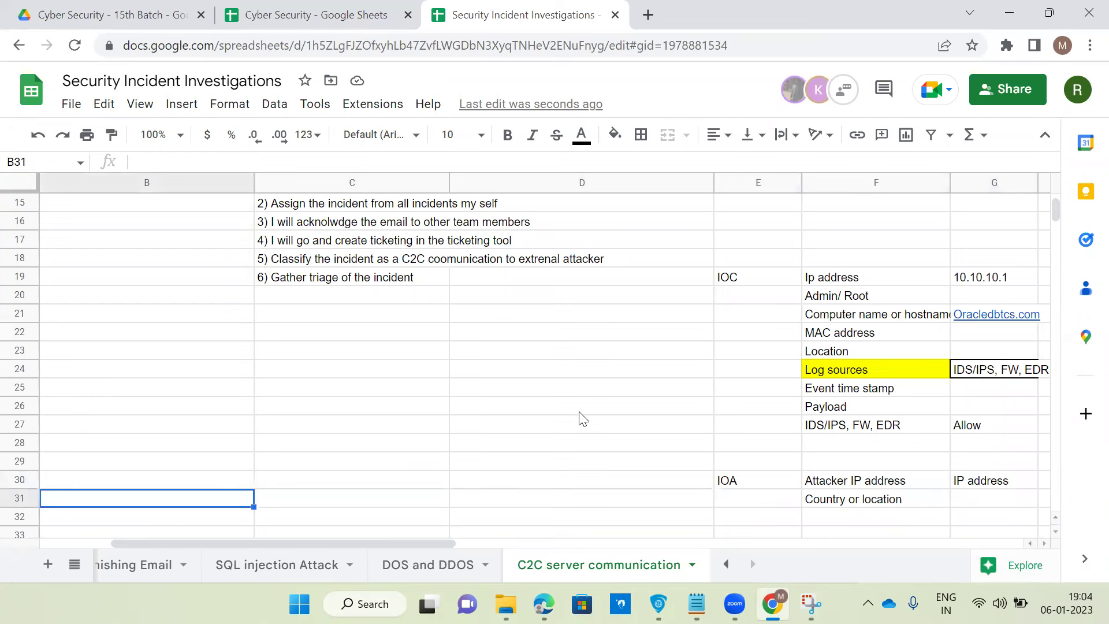
pyautogui.scroll(-2, 537, 416)
pyautogui.click(388, 400)
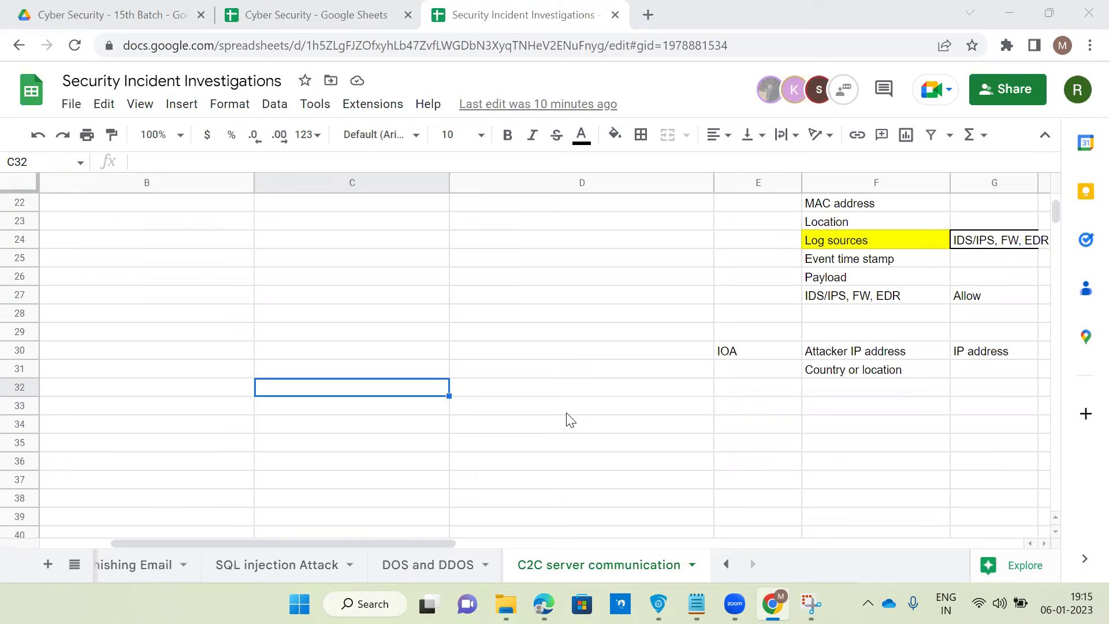
pyautogui.scroll(6, 570, 421)
pyautogui.scroll(-8, 571, 420)
pyautogui.scroll(9, 570, 420)
pyautogui.scroll(-4, 571, 420)
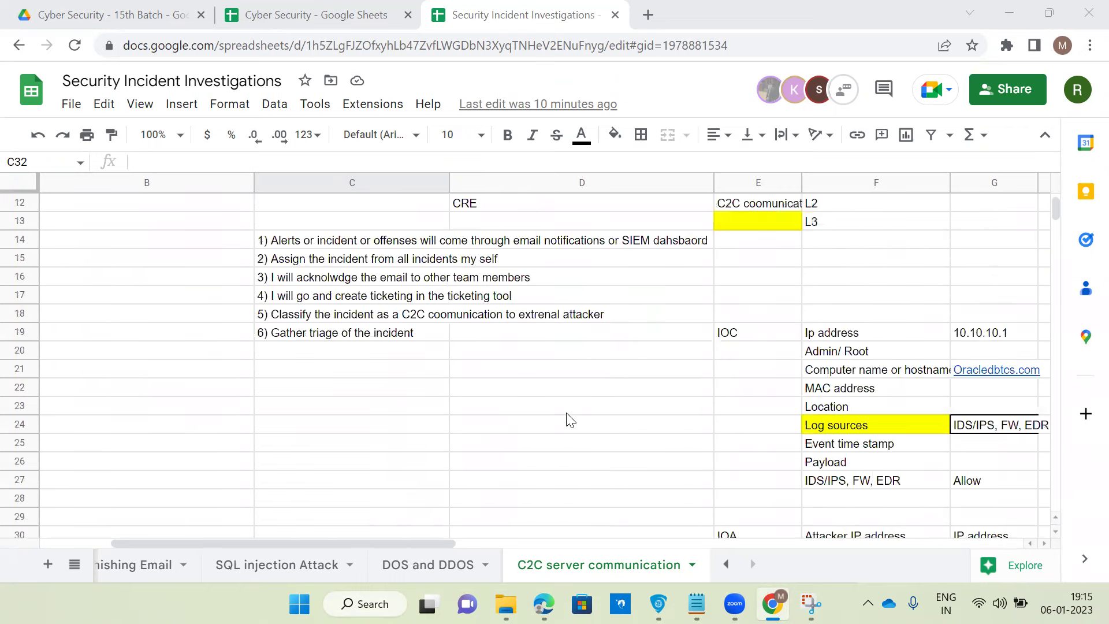
pyautogui.scroll(-2, 570, 420)
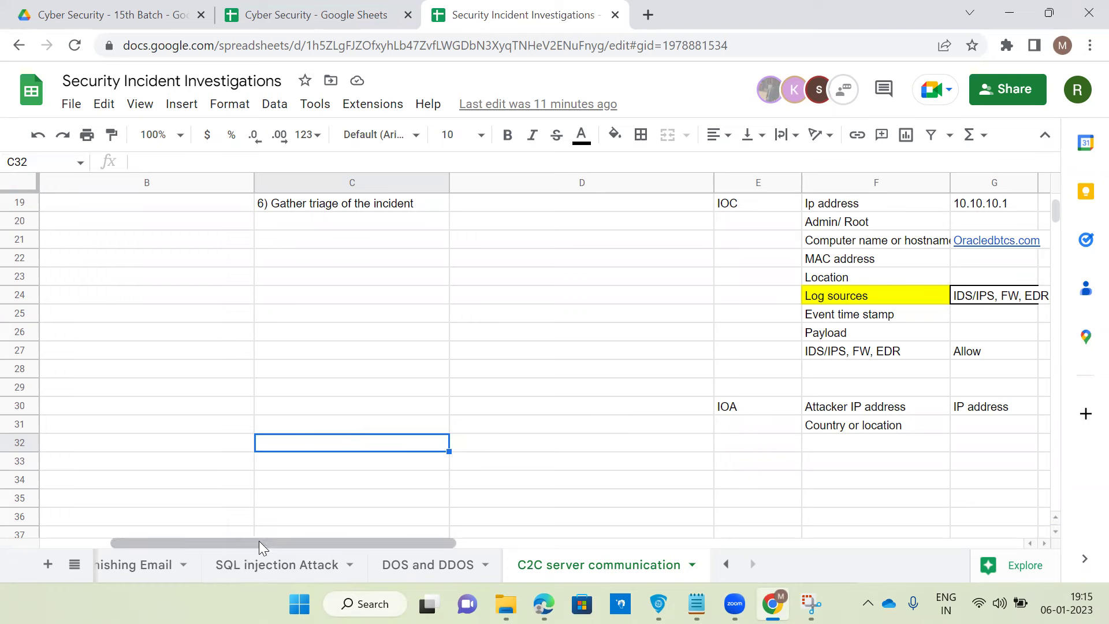
# Open the Brute Force attack sheet and examine the Option 3A true positive steps for the employee laptop in D84:D88 and D105:D112.
pyautogui.moveTo(259, 540); pyautogui.dragTo(120, 527)
pyautogui.click(727, 564)
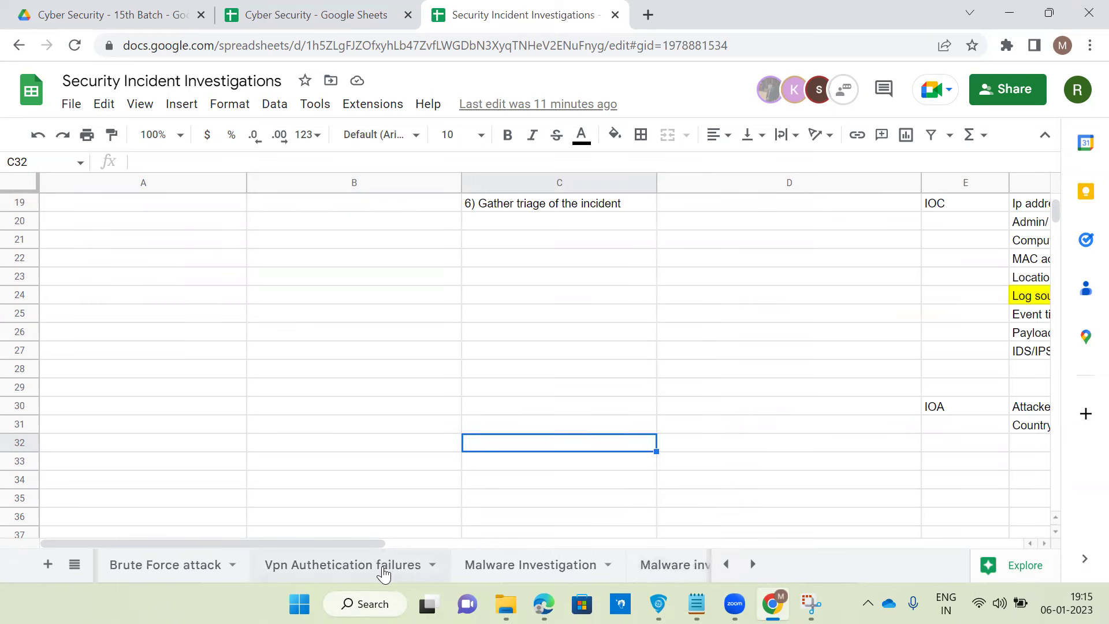
pyautogui.click(176, 565)
pyautogui.scroll(-15, 442, 392)
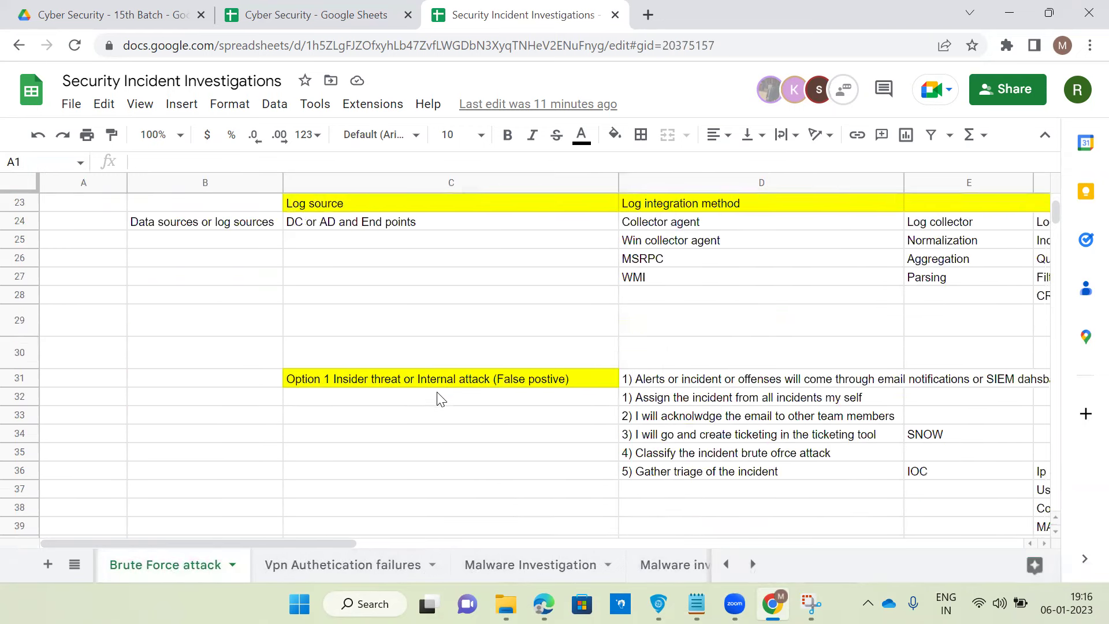
pyautogui.scroll(-9, 576, 353)
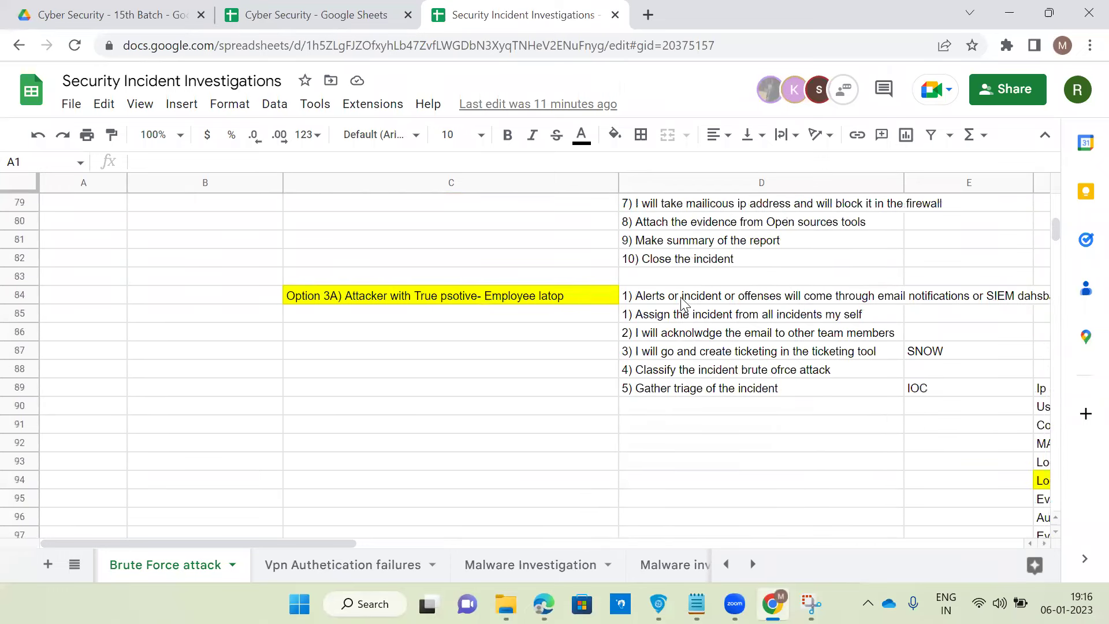
pyautogui.moveTo(685, 303); pyautogui.dragTo(683, 373)
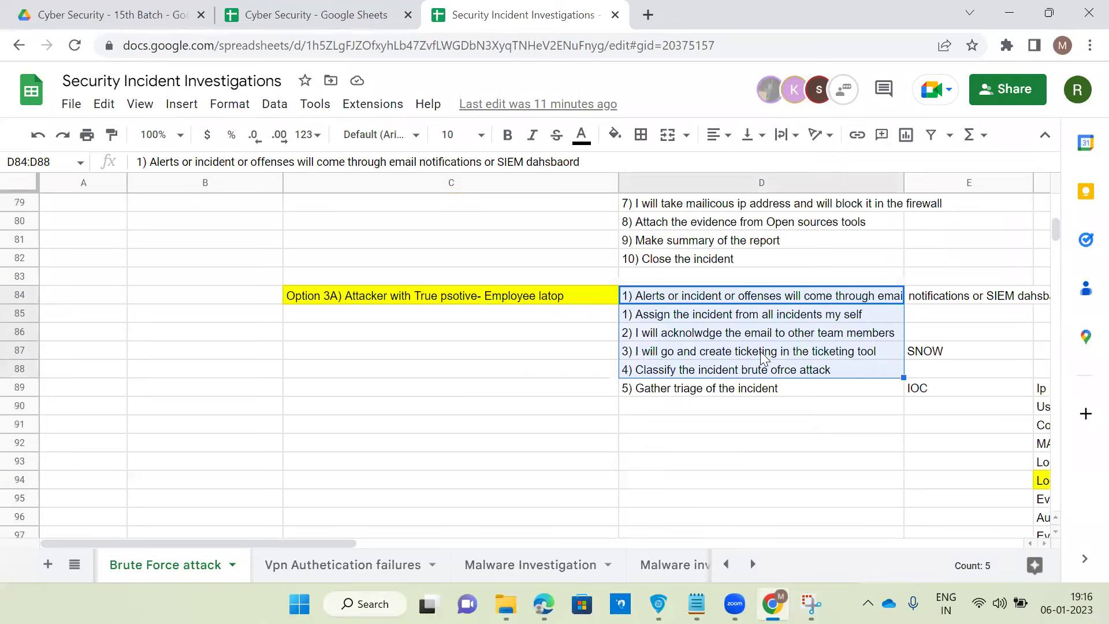
pyautogui.scroll(-4, 745, 363)
pyautogui.scroll(-2, 744, 362)
pyautogui.moveTo(734, 351); pyautogui.dragTo(733, 481)
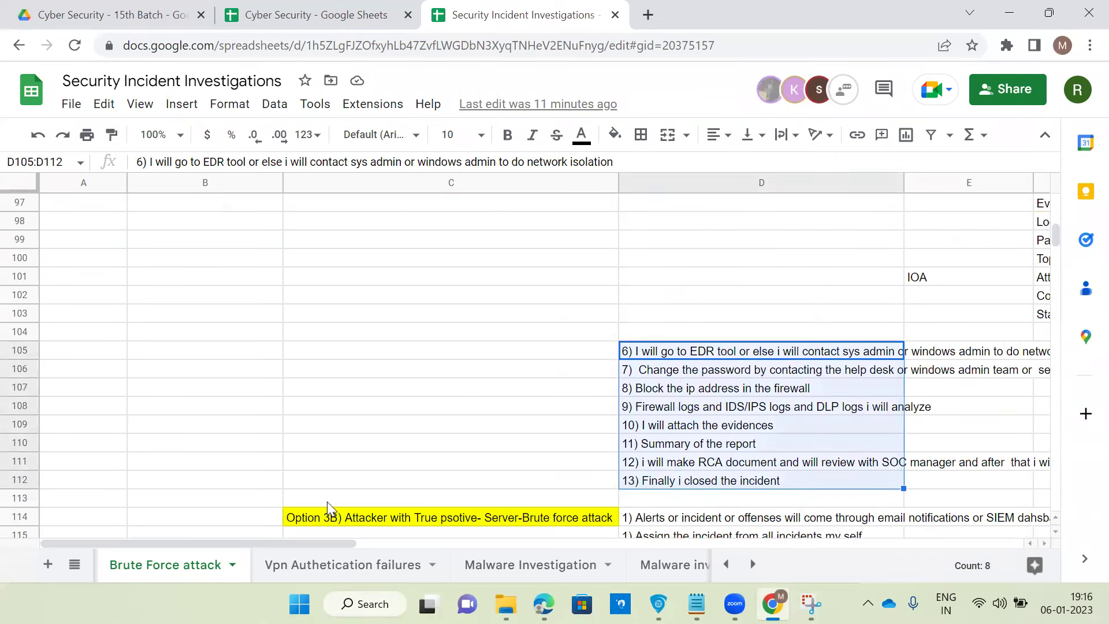
pyautogui.click(717, 352)
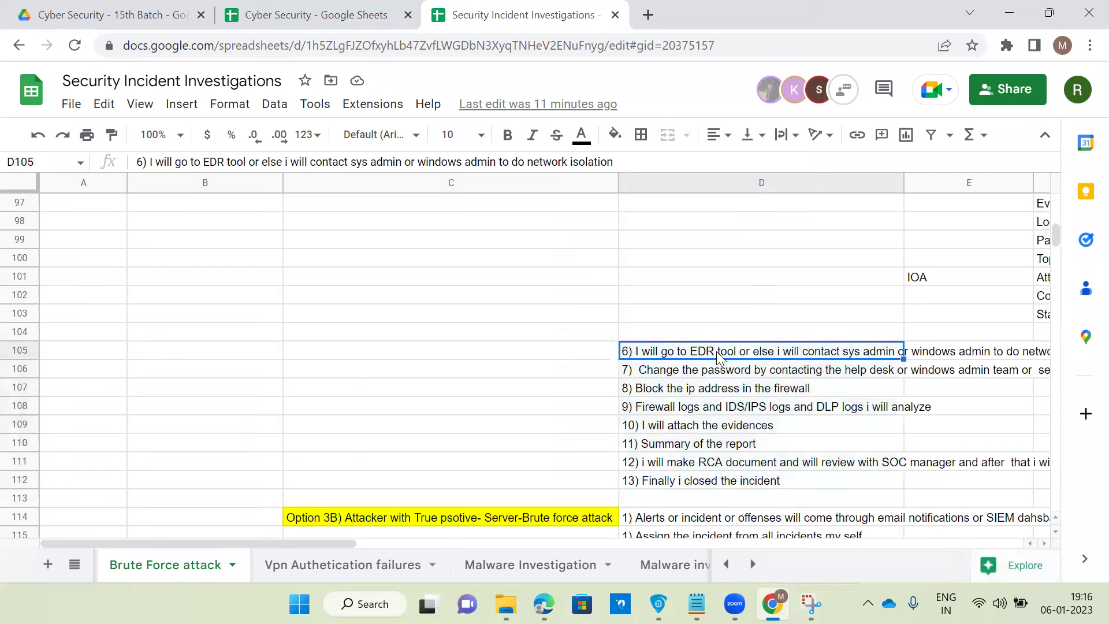